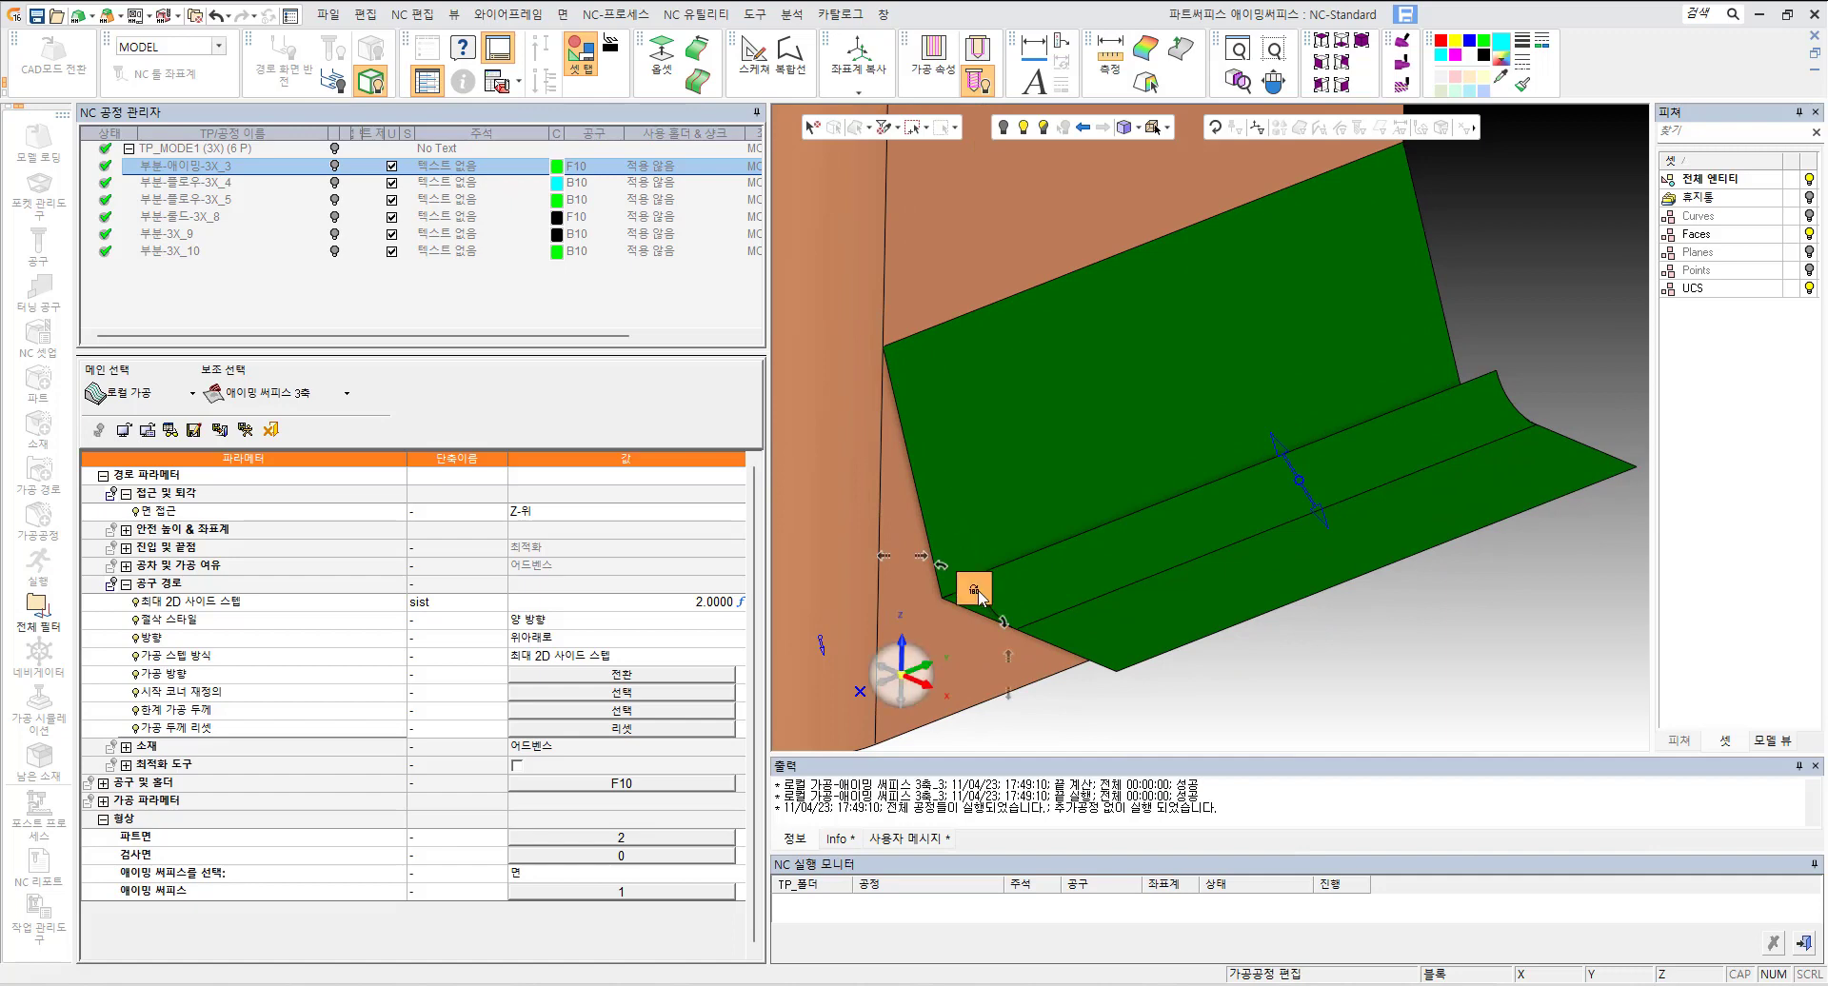
Step: Examine the two part faces selected for the 부분-에이밍-3X_3 procedure on the model
{"action": "middle_click_drag", "start_coordinate": [916, 472], "coordinate": [1011, 465]}
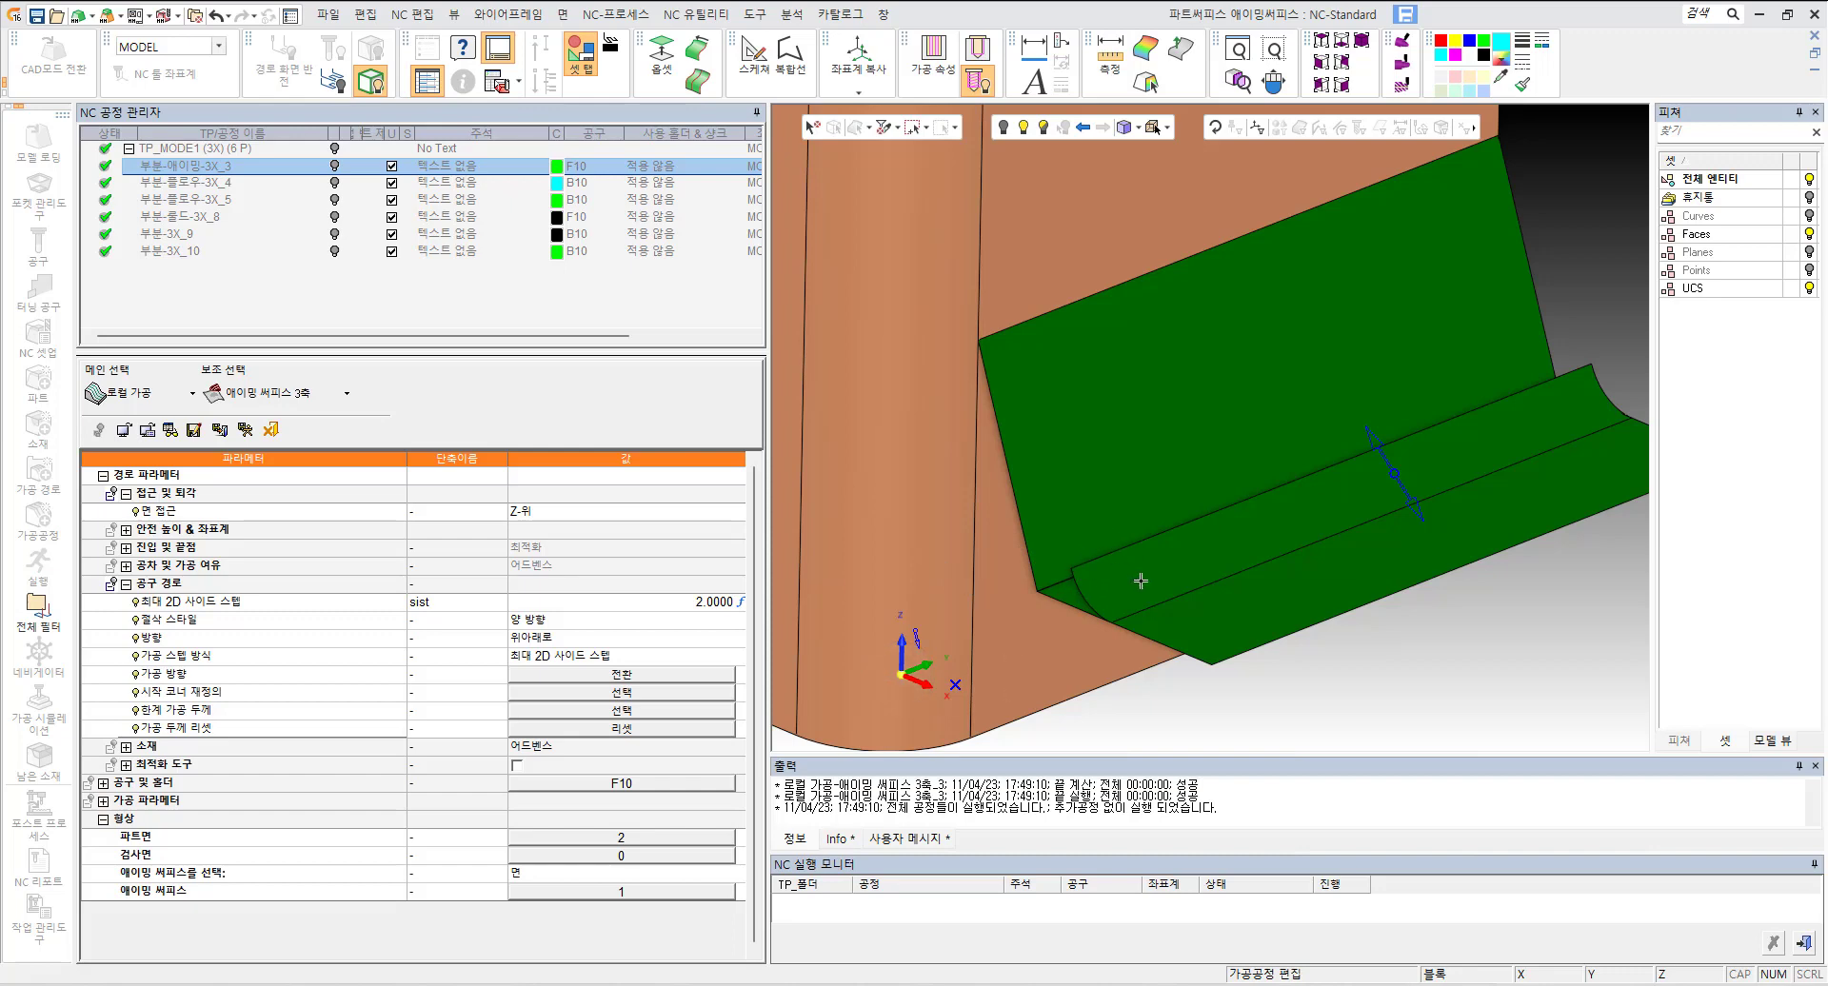
{"action": "middle_click_drag", "start_coordinate": [1143, 574], "coordinate": [1183, 595]}
{"action": "middle_click_drag", "start_coordinate": [1197, 509], "coordinate": [1065, 579]}
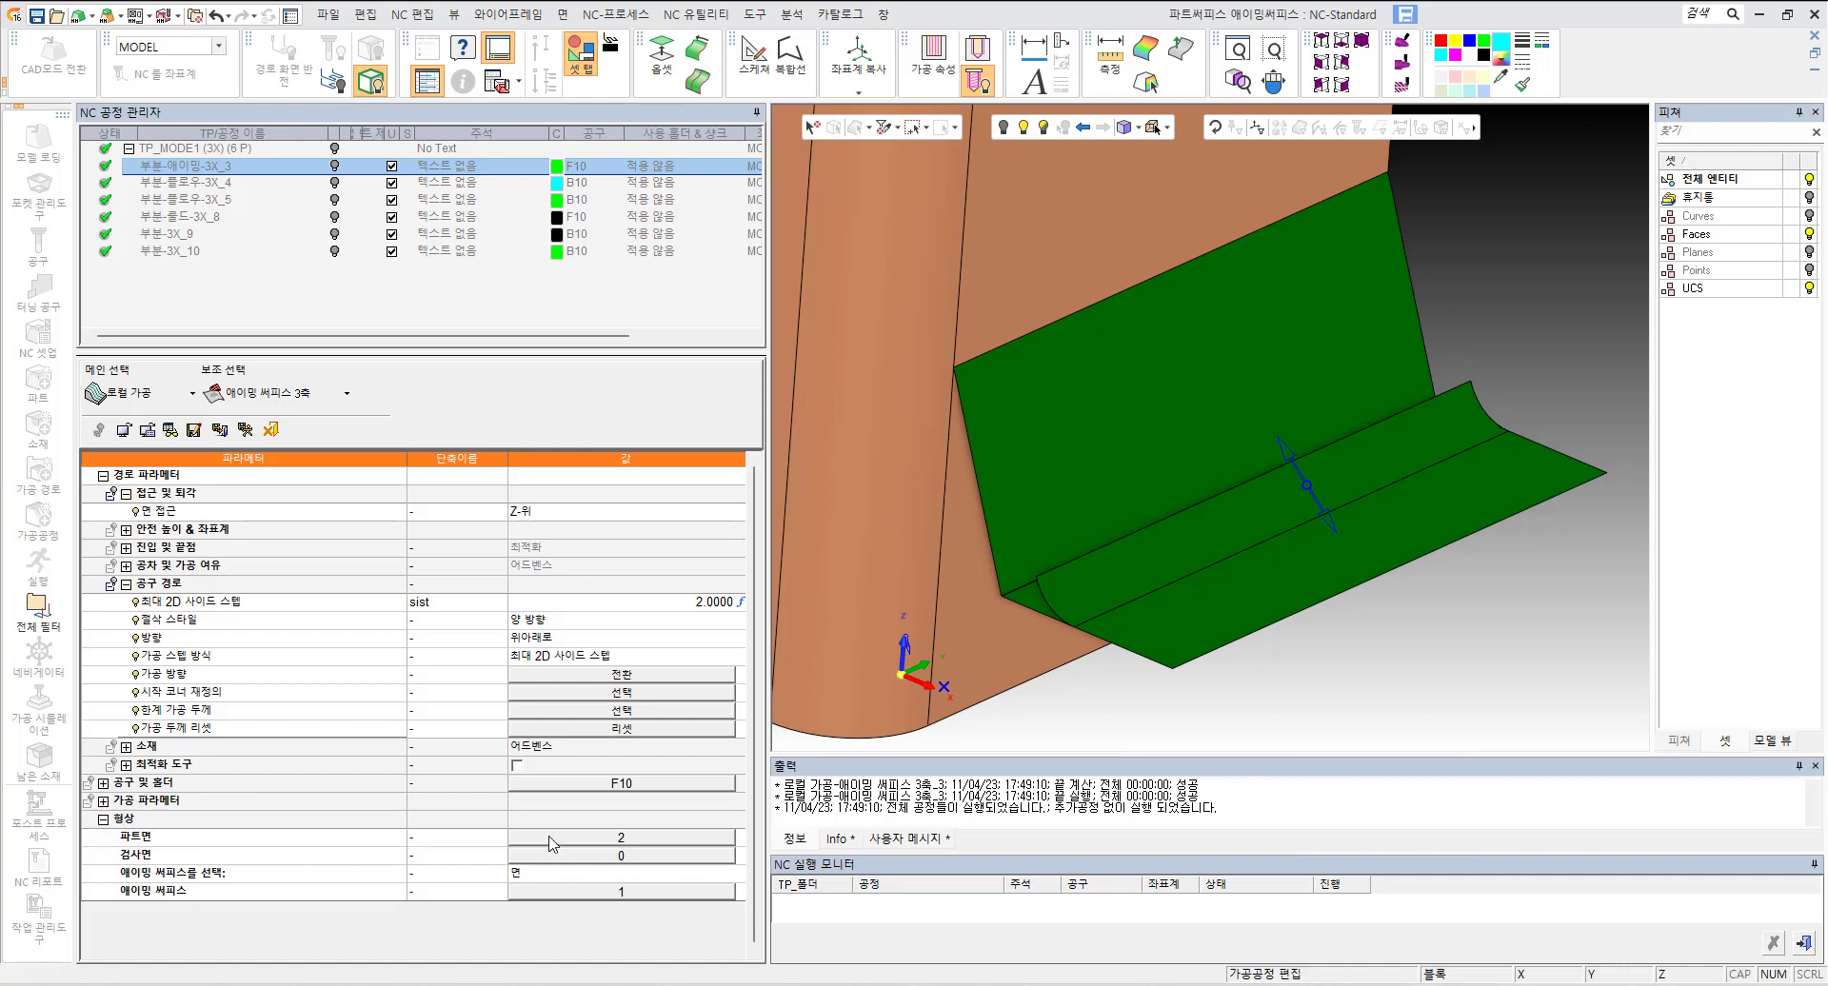
{"action": "left_click", "coordinate": [601, 840]}
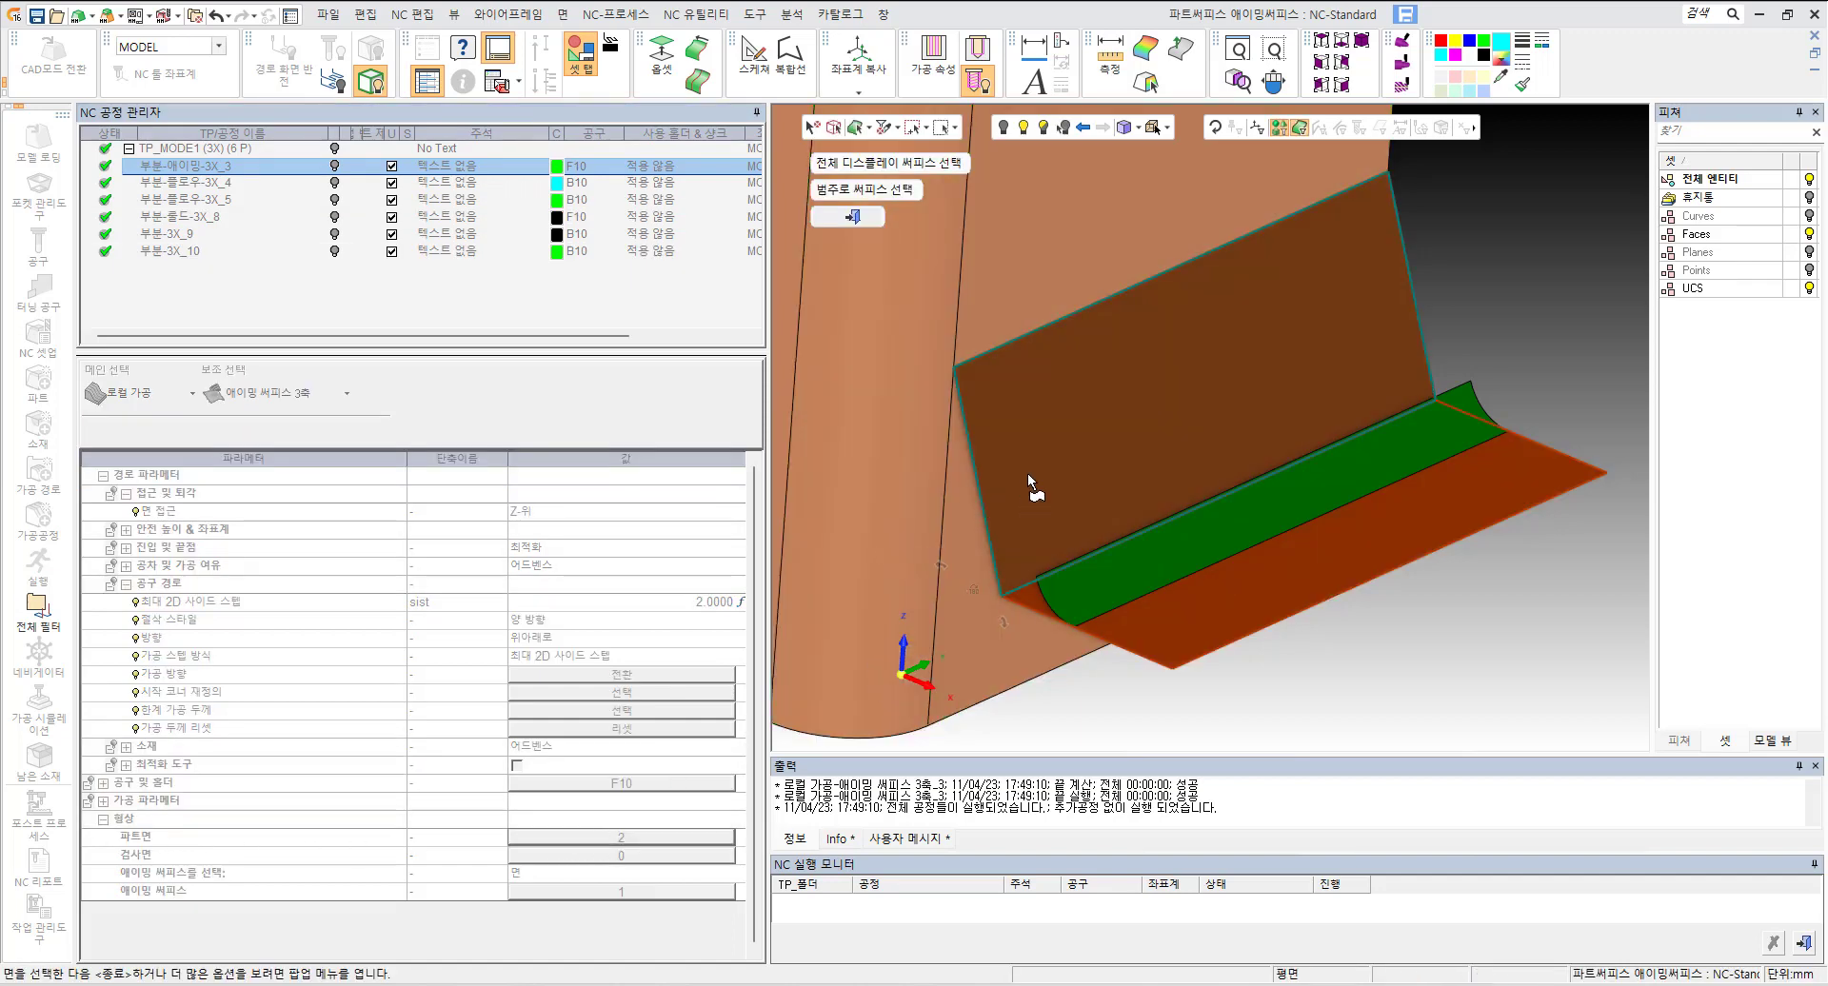
{"action": "middle_click", "coordinate": [1373, 634]}
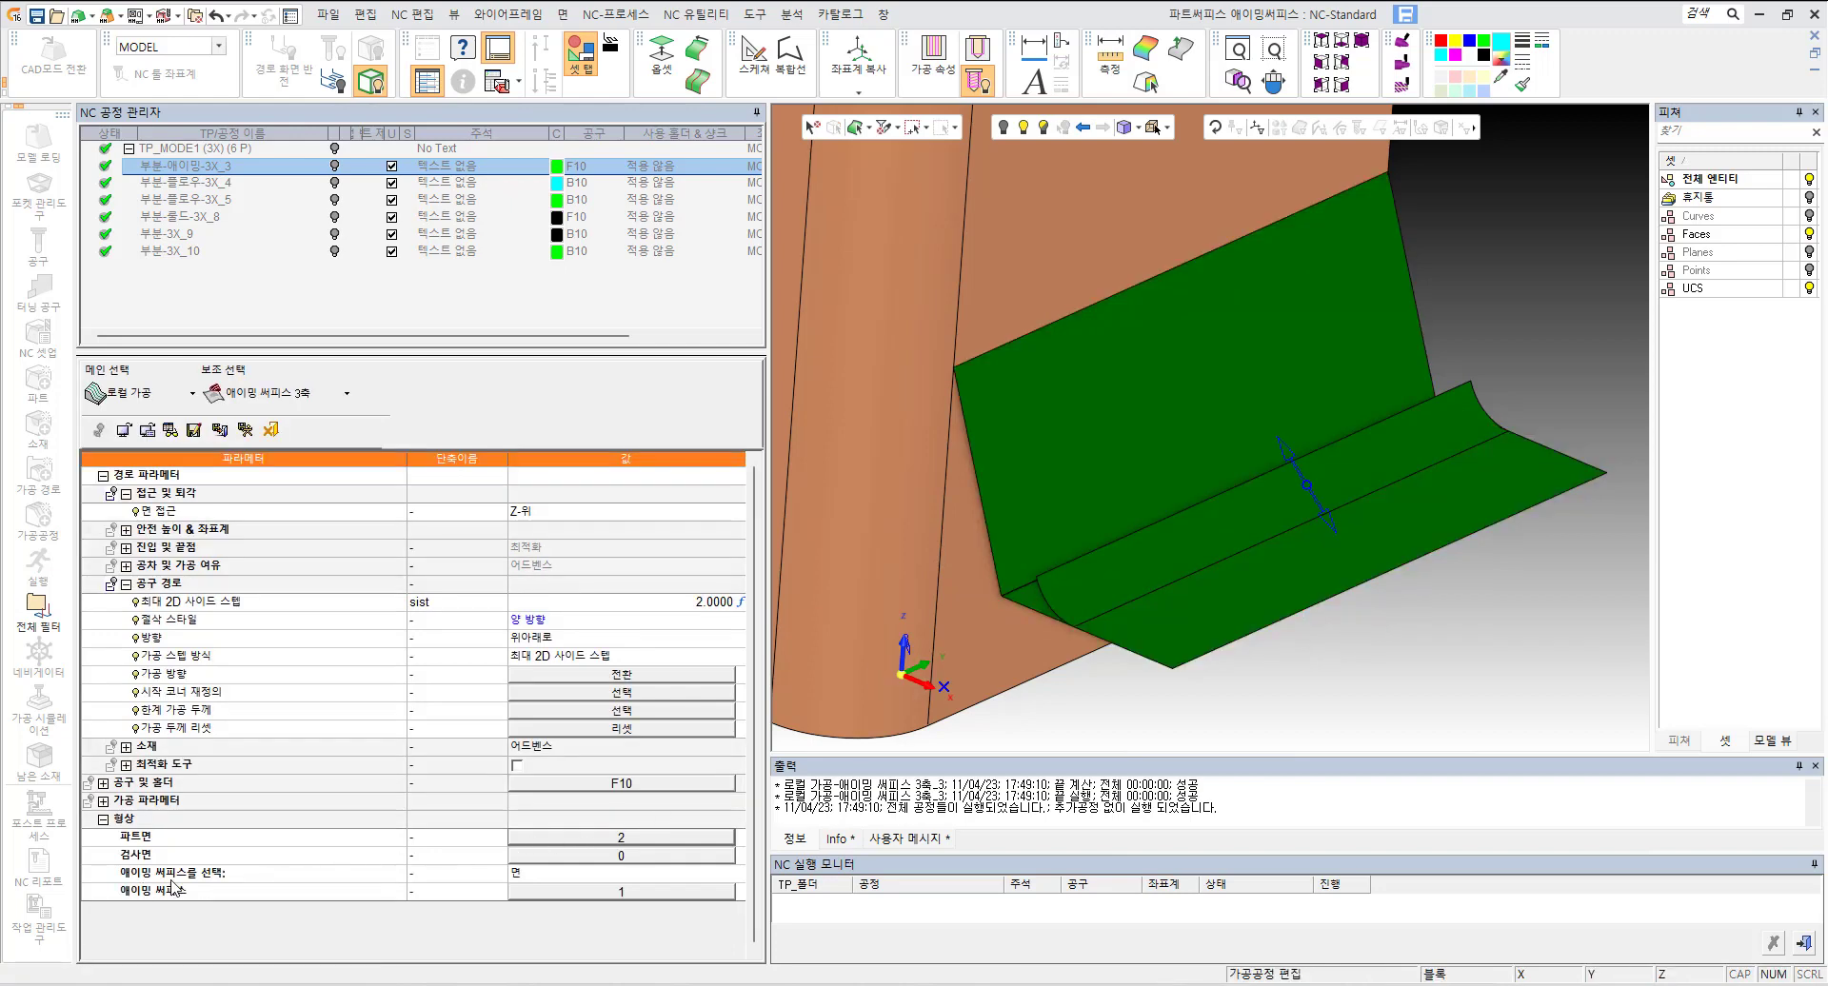
Step: Keep the aiming surface selection type at 면 and reselect the curved fillet face as the aiming surface
{"action": "left_click", "coordinate": [539, 877]}
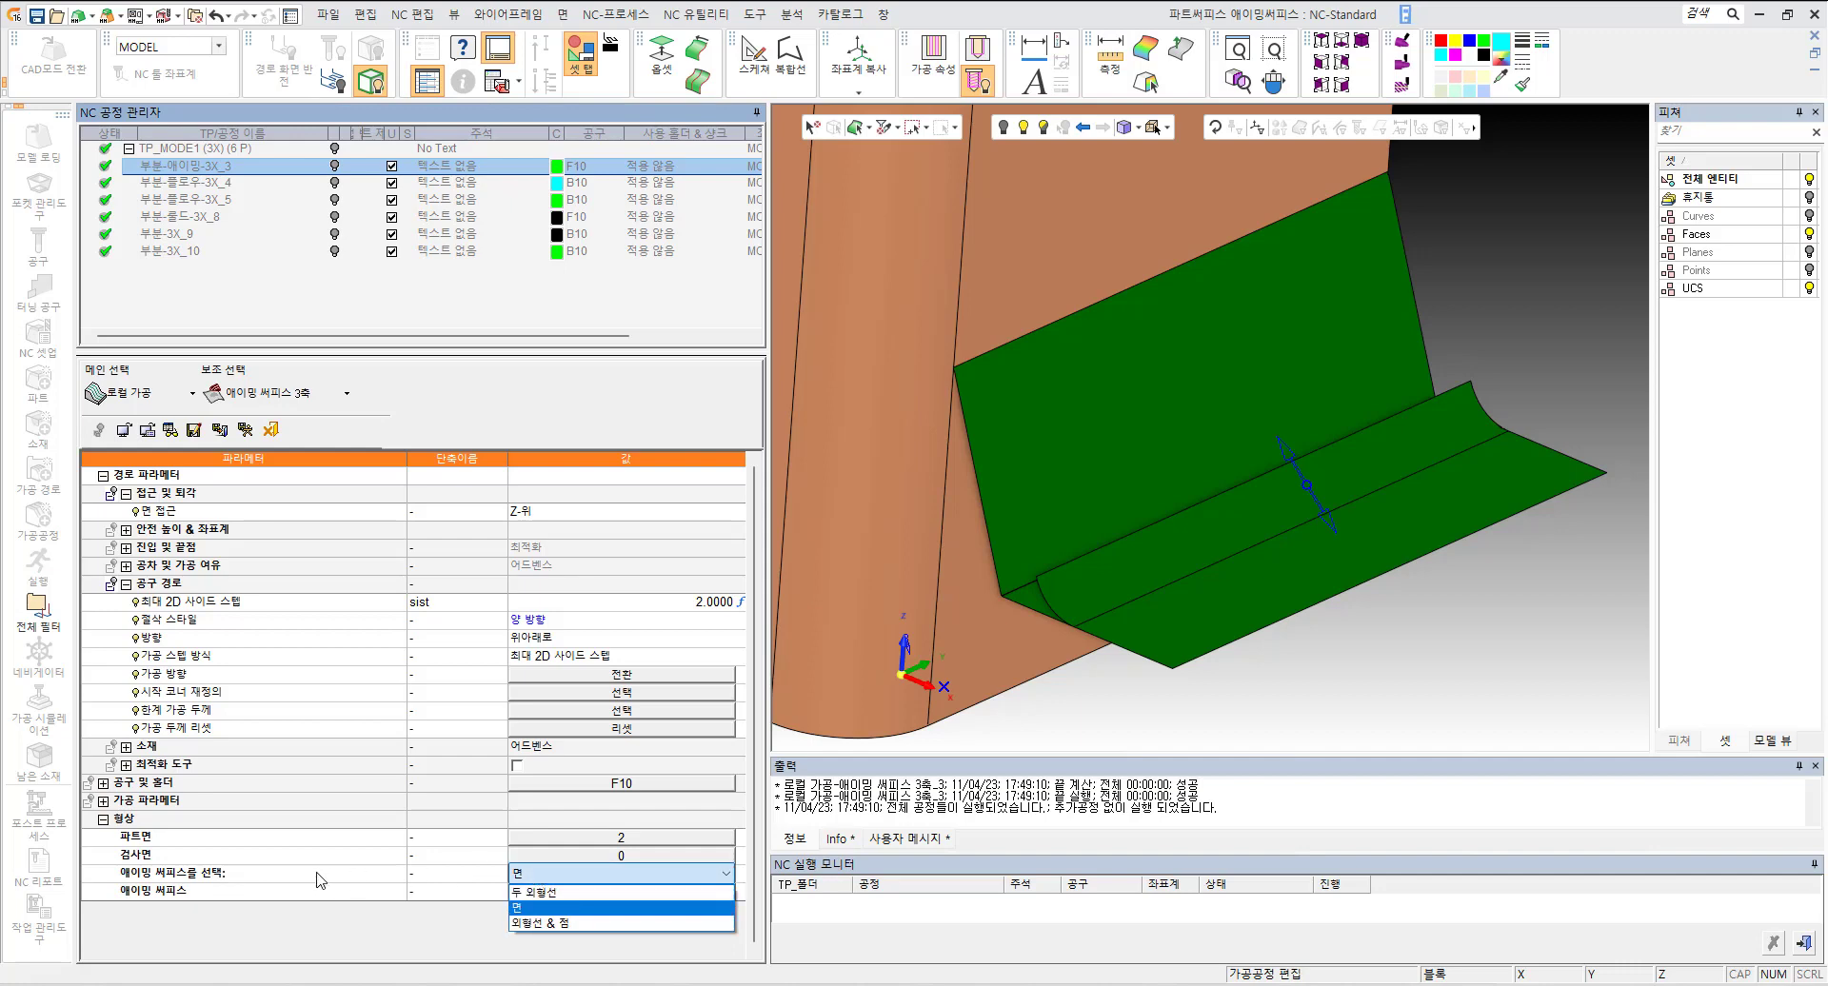
{"action": "left_click", "coordinate": [520, 874]}
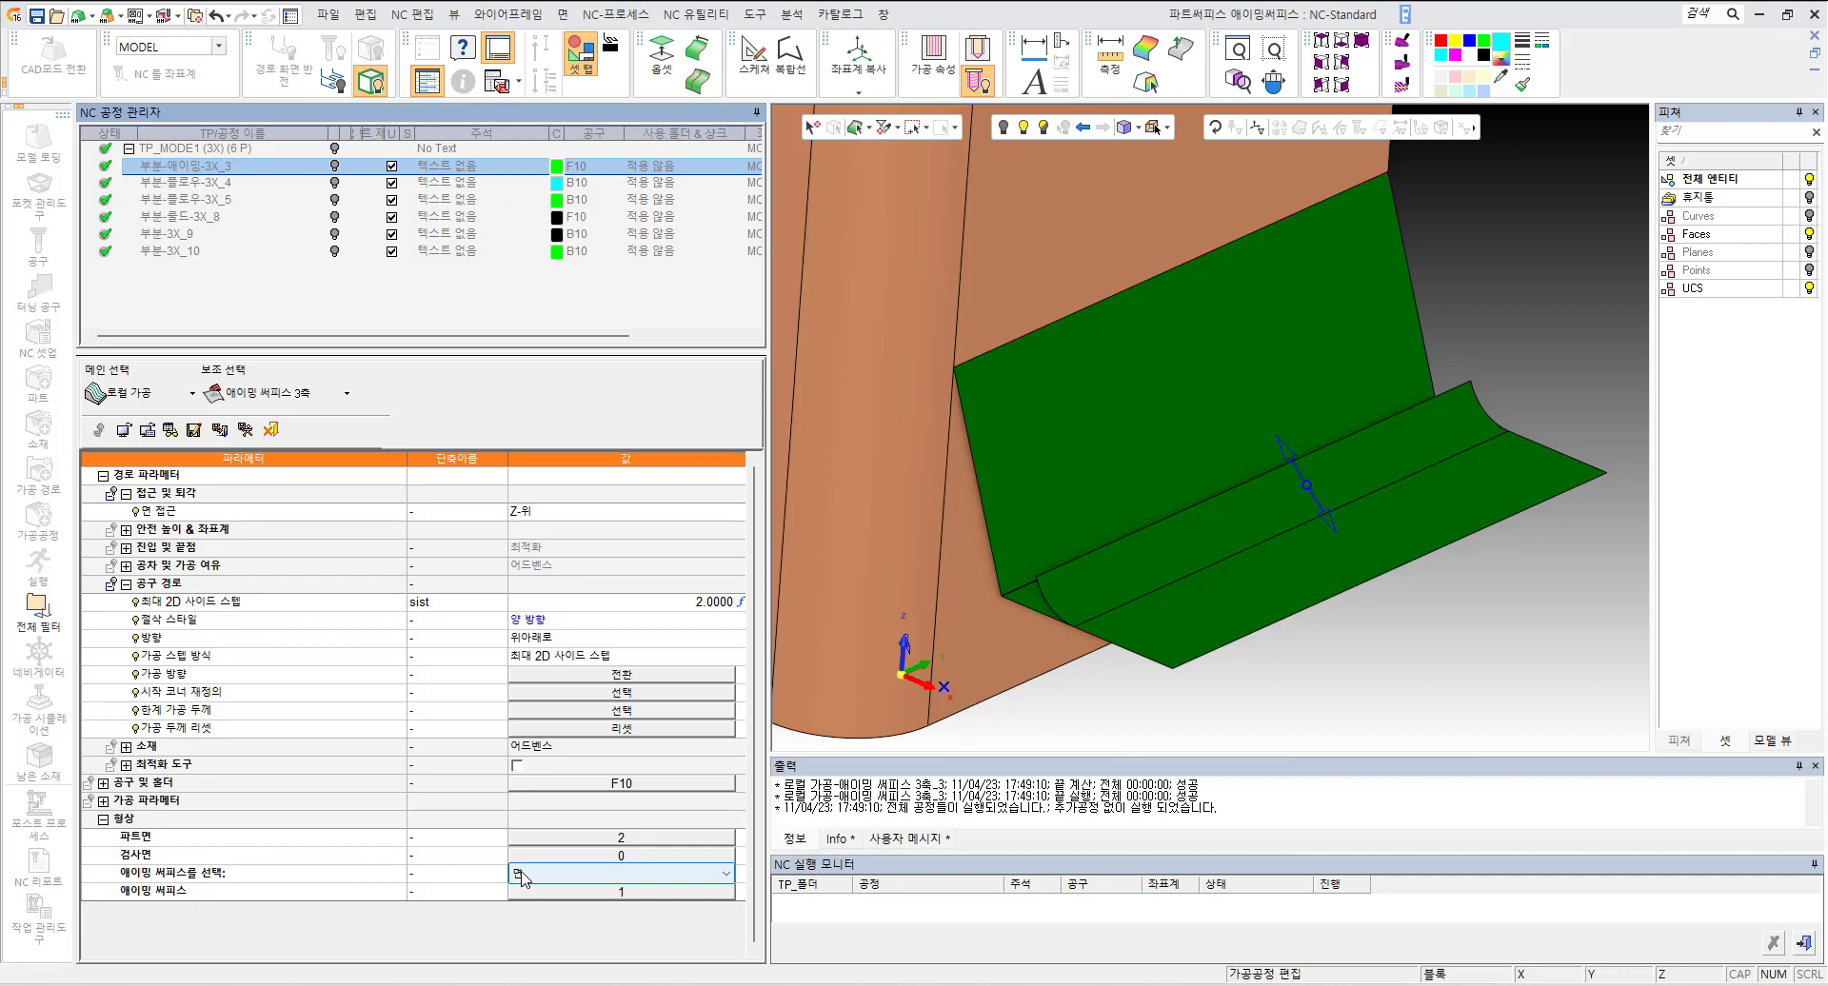
{"action": "left_click", "coordinate": [614, 892]}
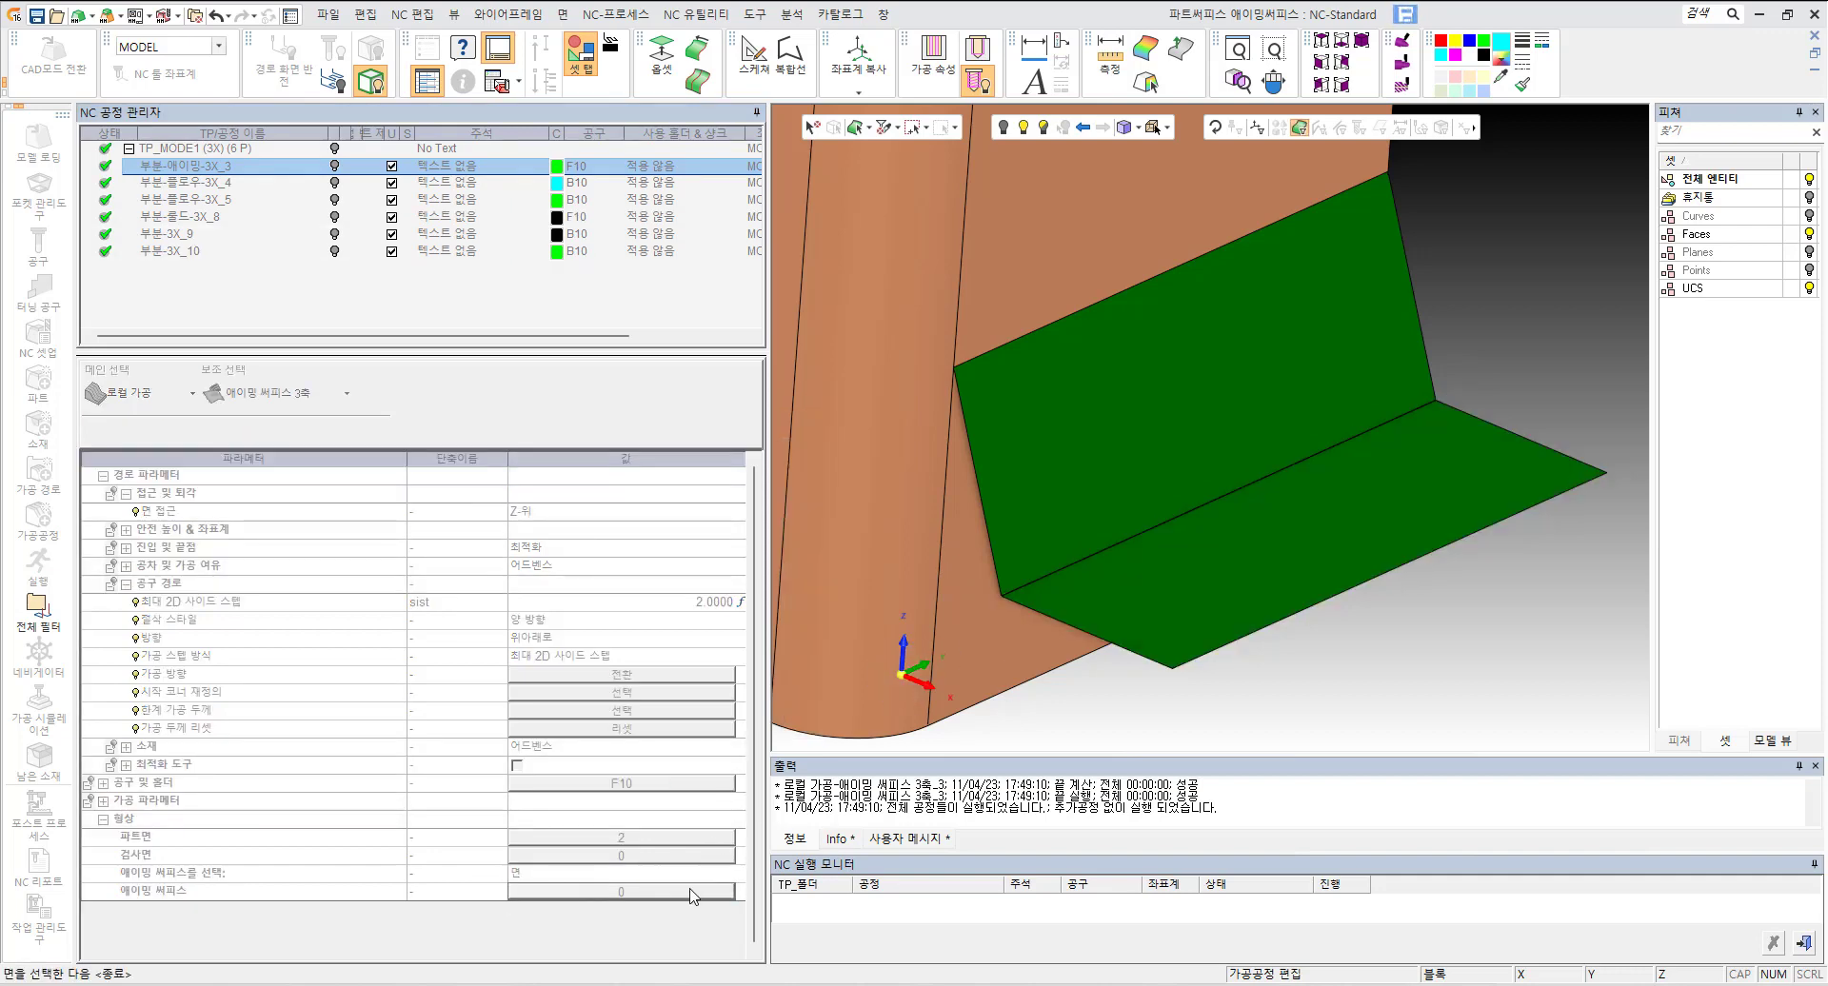
{"action": "left_click", "coordinate": [1034, 128]}
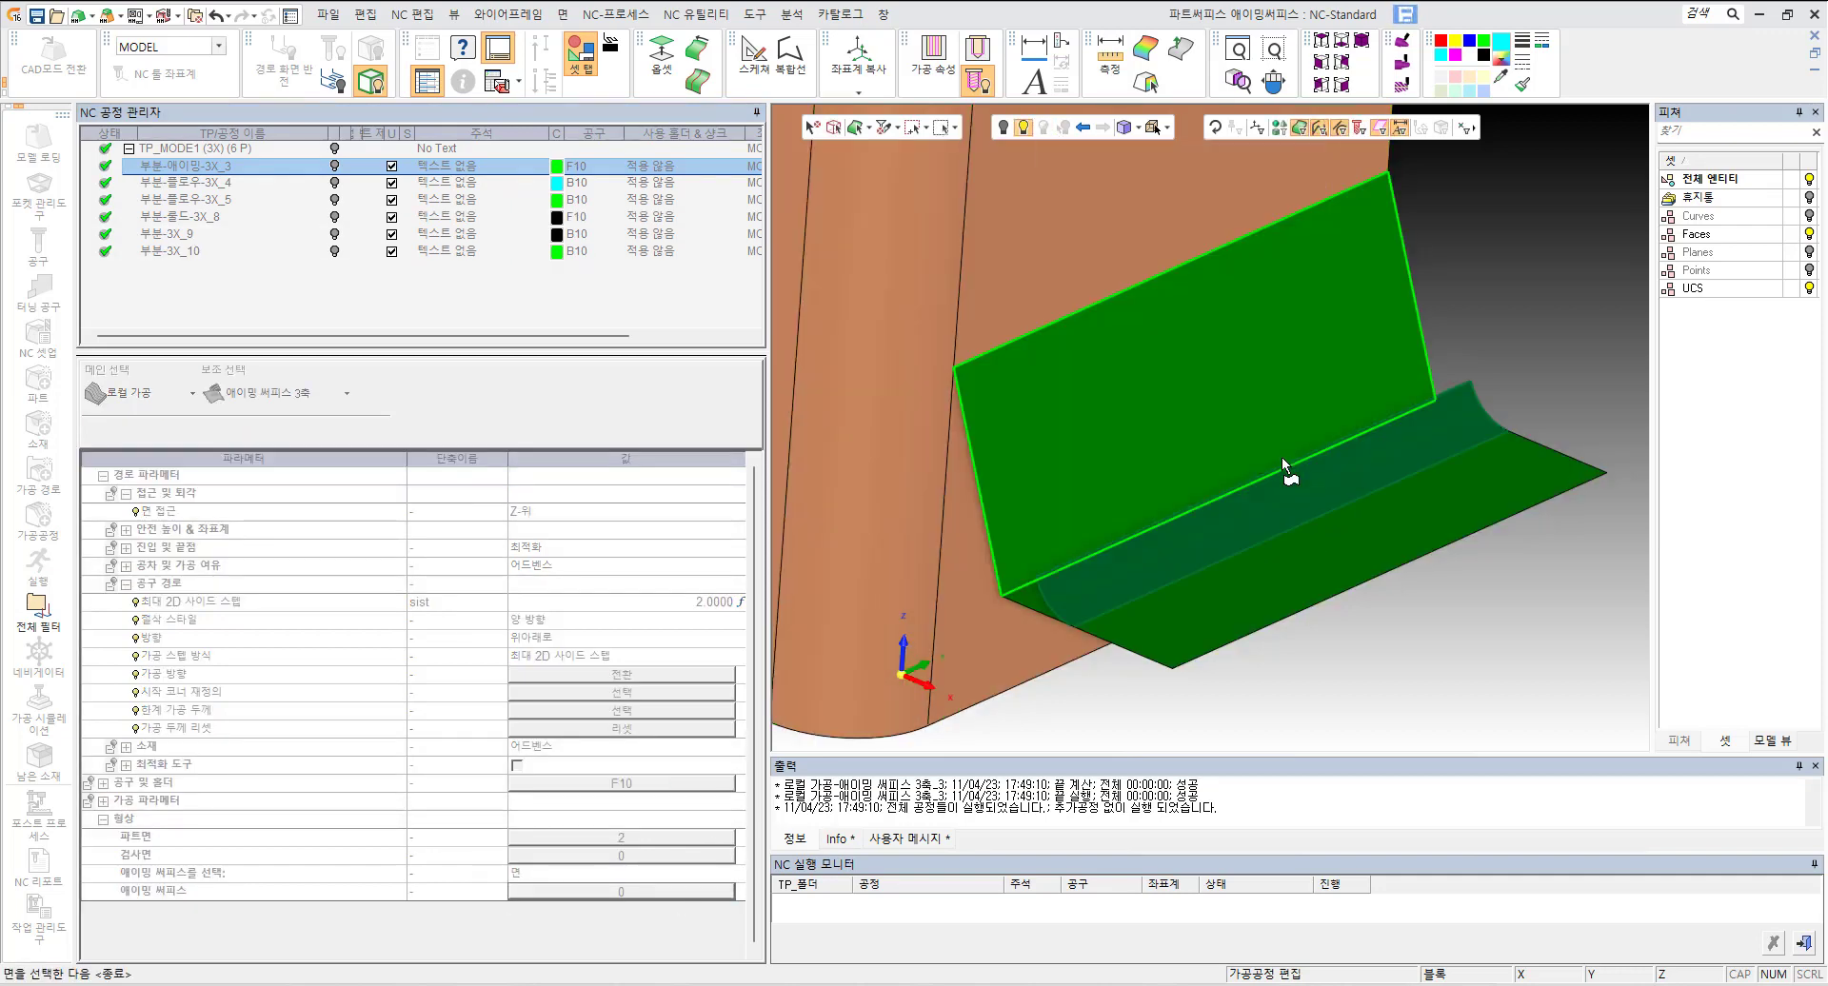
{"action": "left_click", "coordinate": [1378, 471]}
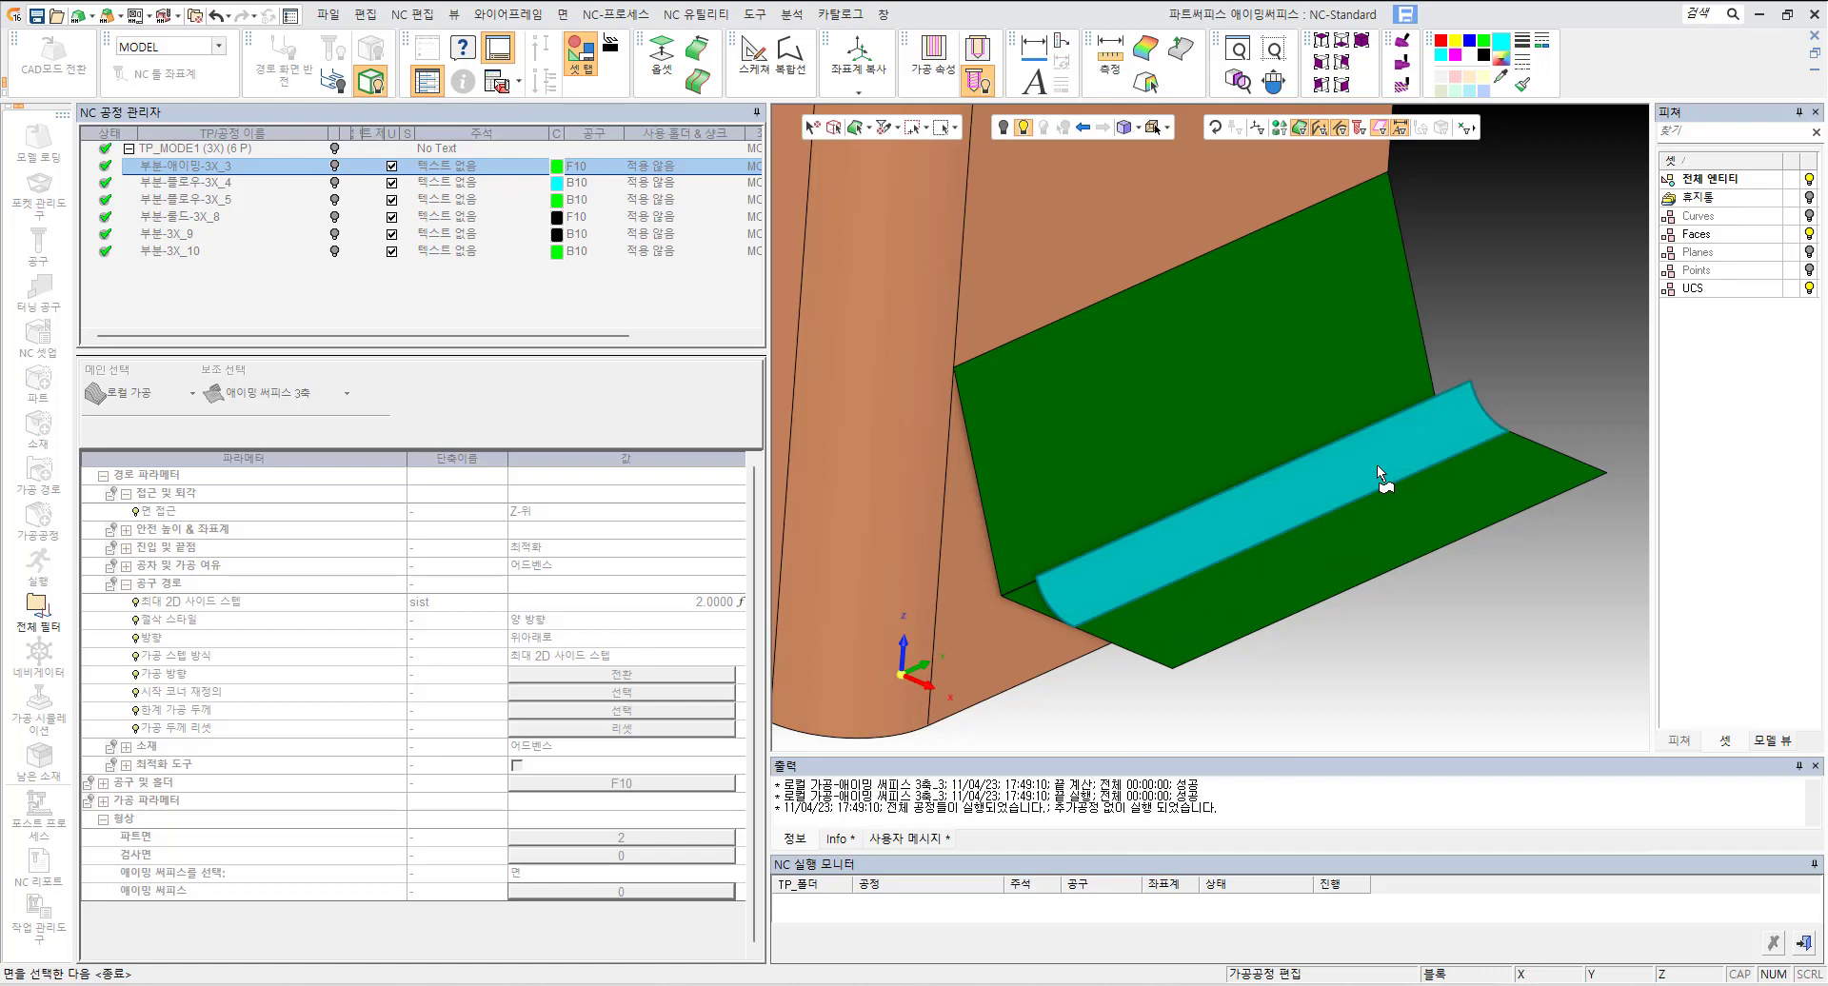
{"action": "middle_click", "coordinate": [1443, 426]}
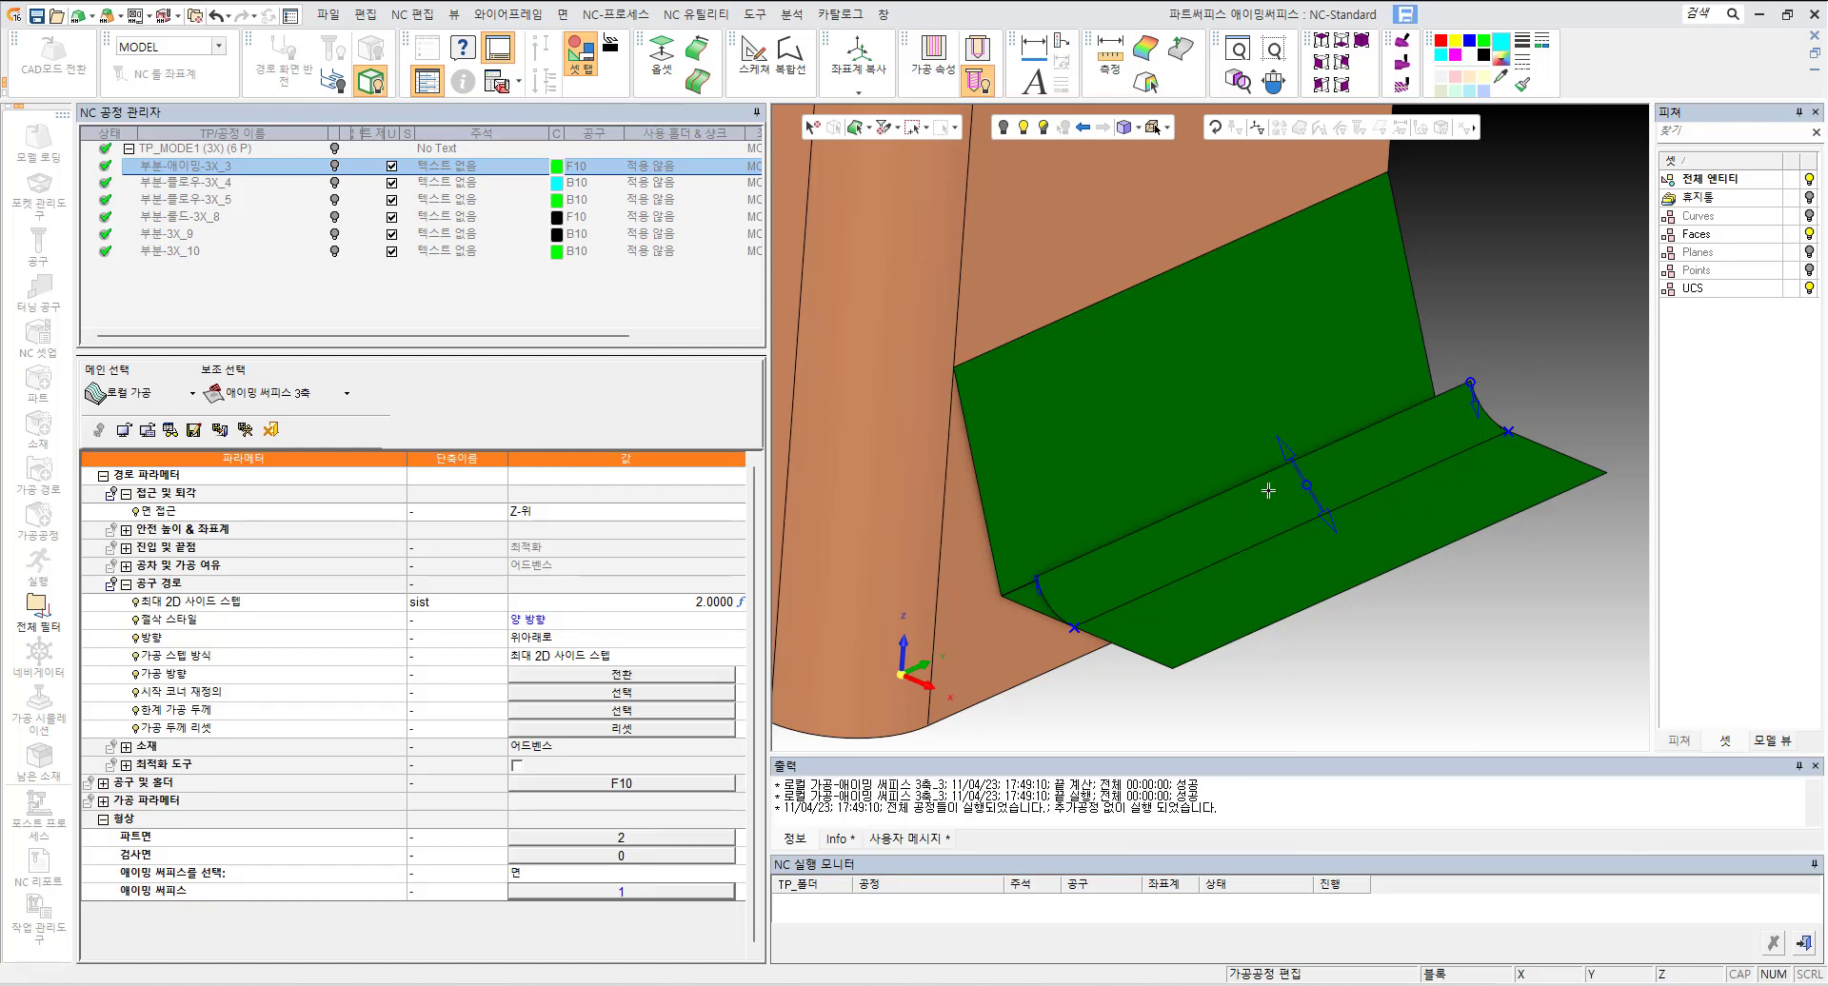
Step: Review the direction, start corner and thickness parameters, and toggle the machining direction to run along the fillet and back across it
{"action": "left_click", "coordinate": [225, 675]}
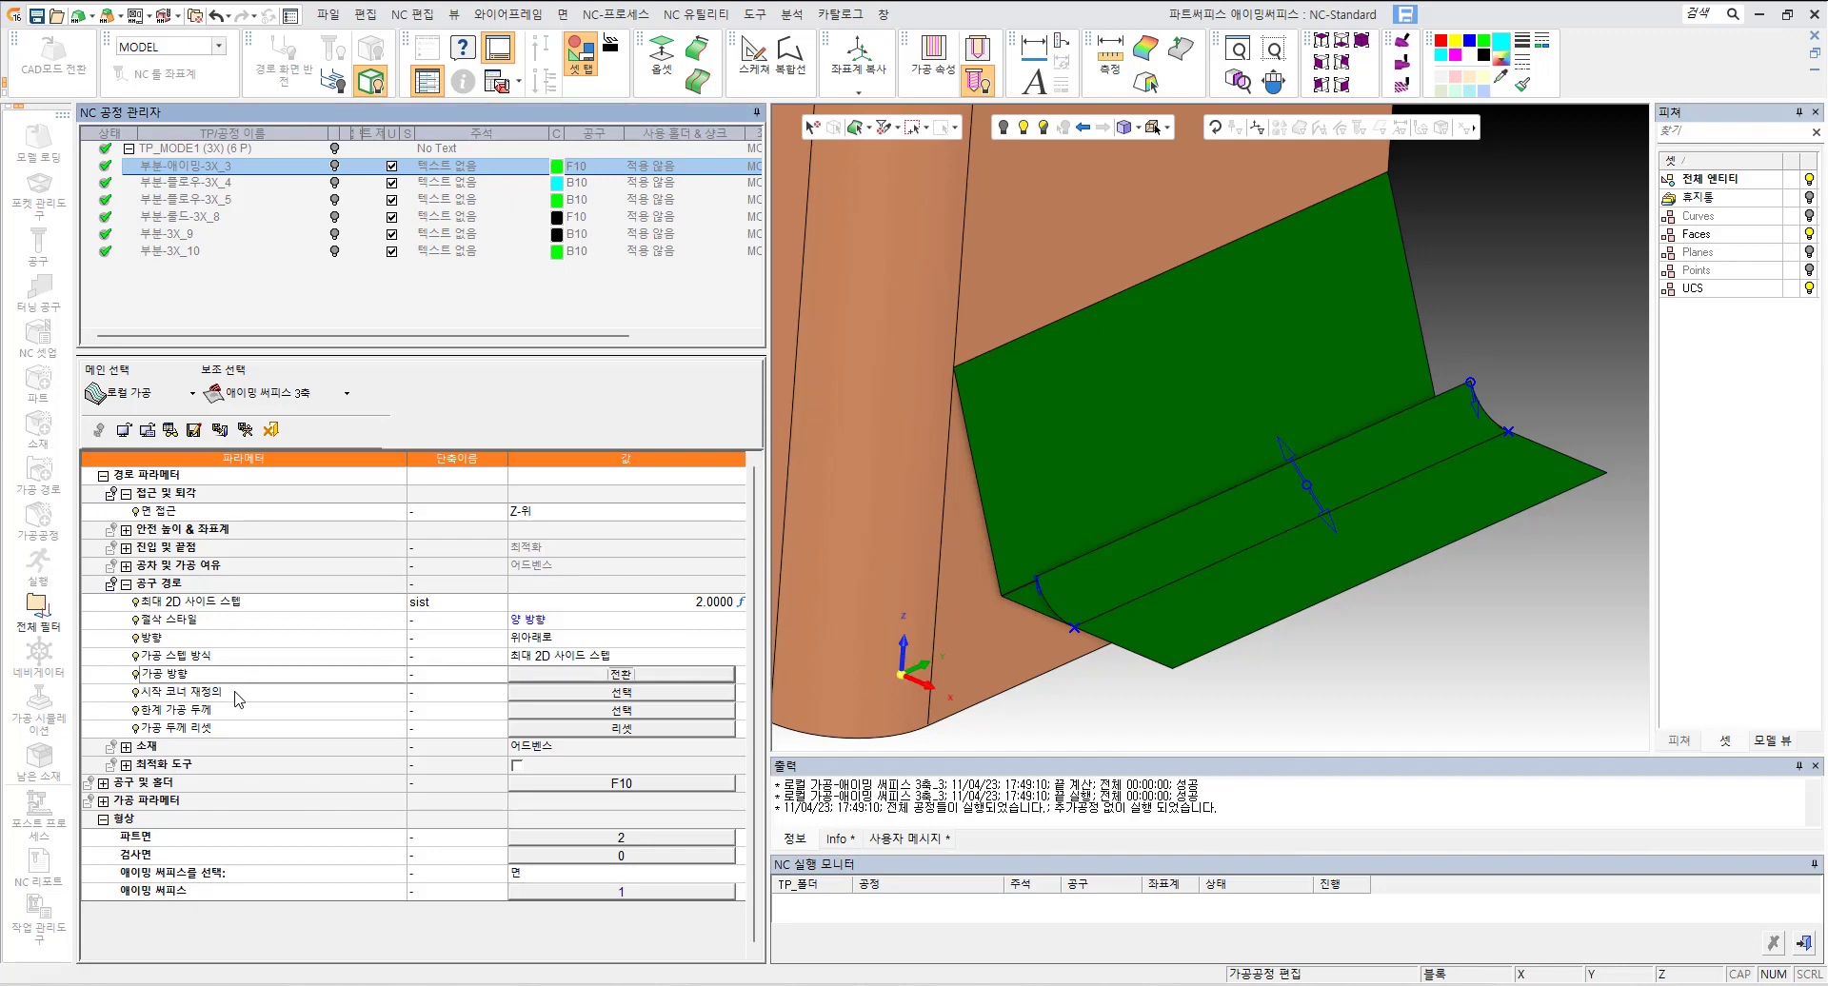
{"action": "left_click", "coordinate": [236, 693]}
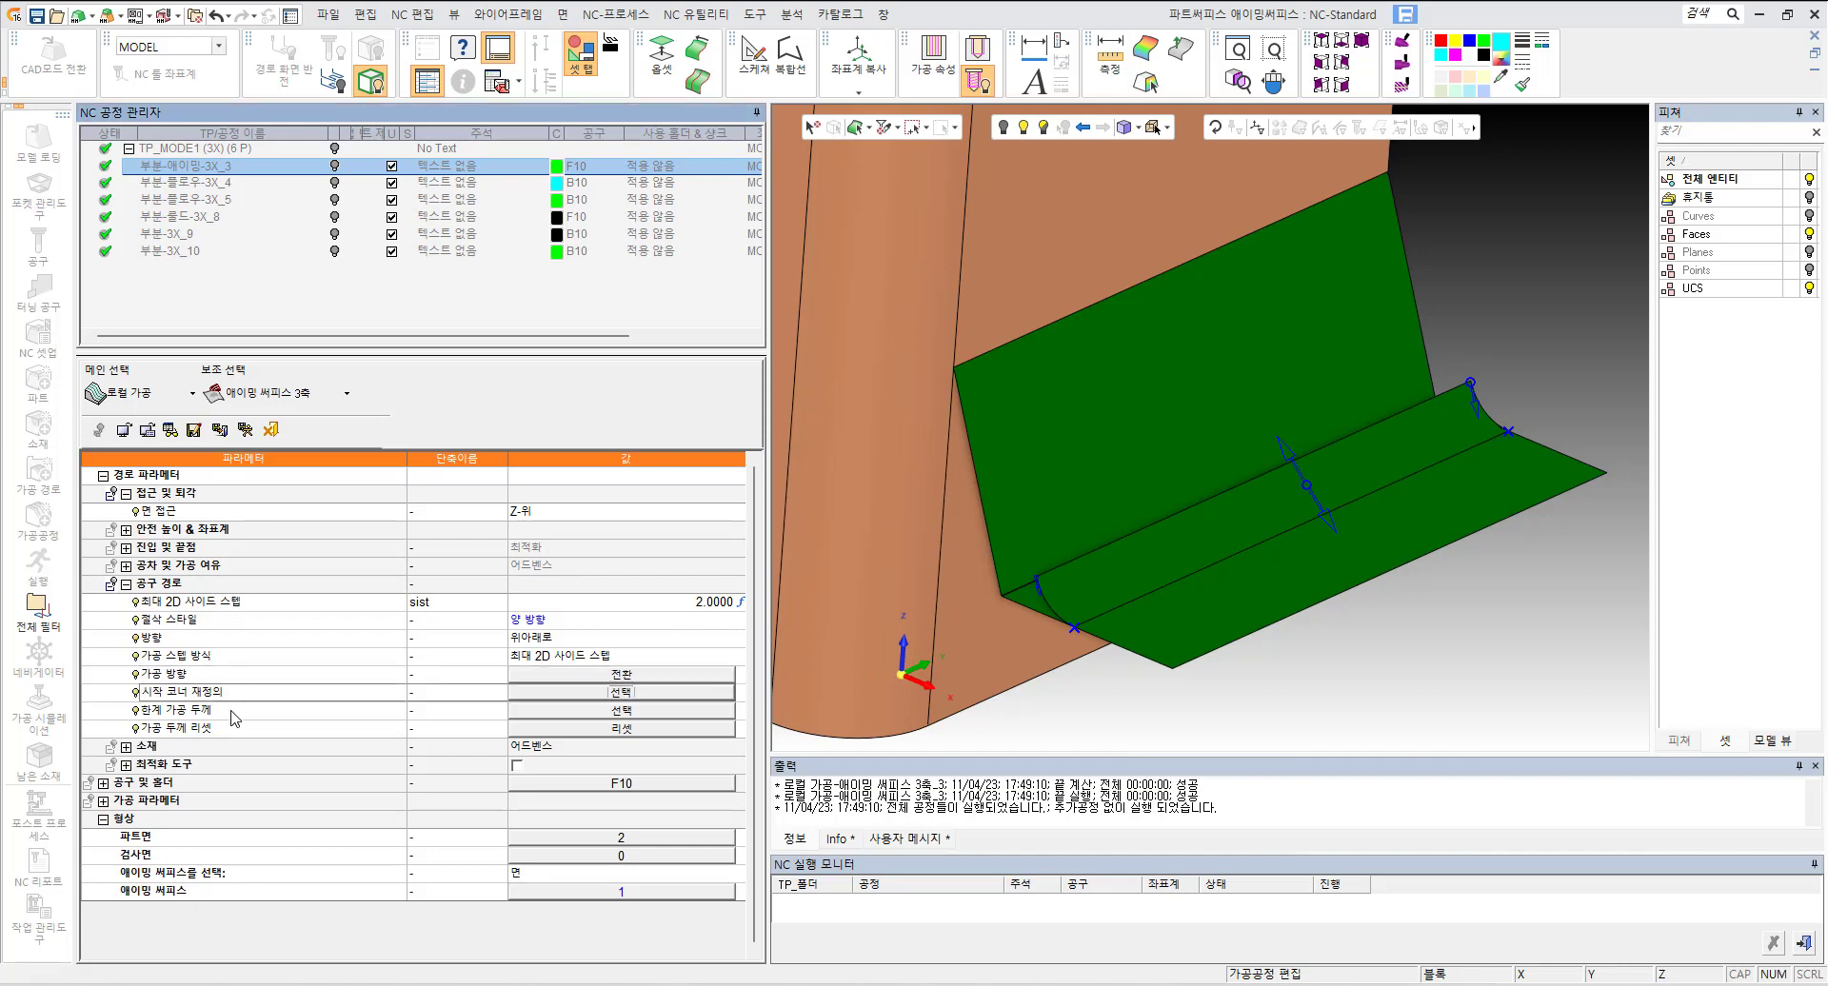
{"action": "left_click", "coordinate": [235, 716]}
{"action": "left_click", "coordinate": [231, 732]}
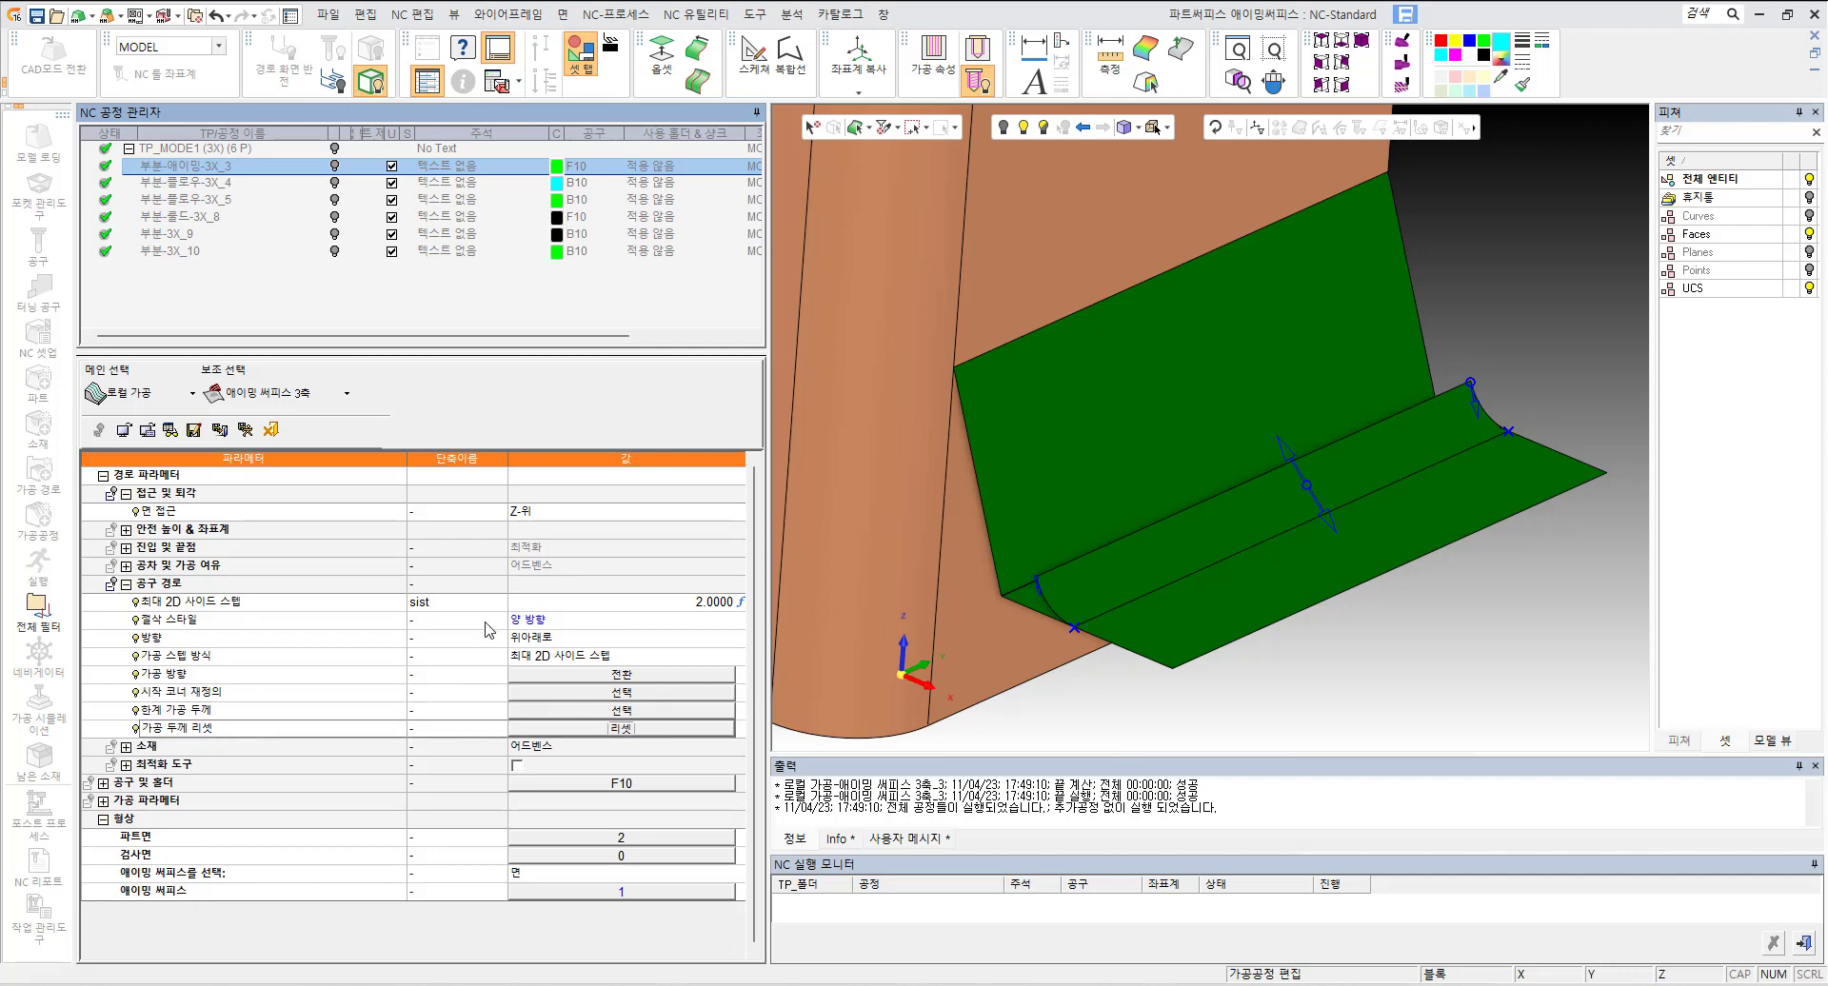
{"action": "left_click", "coordinate": [1286, 454]}
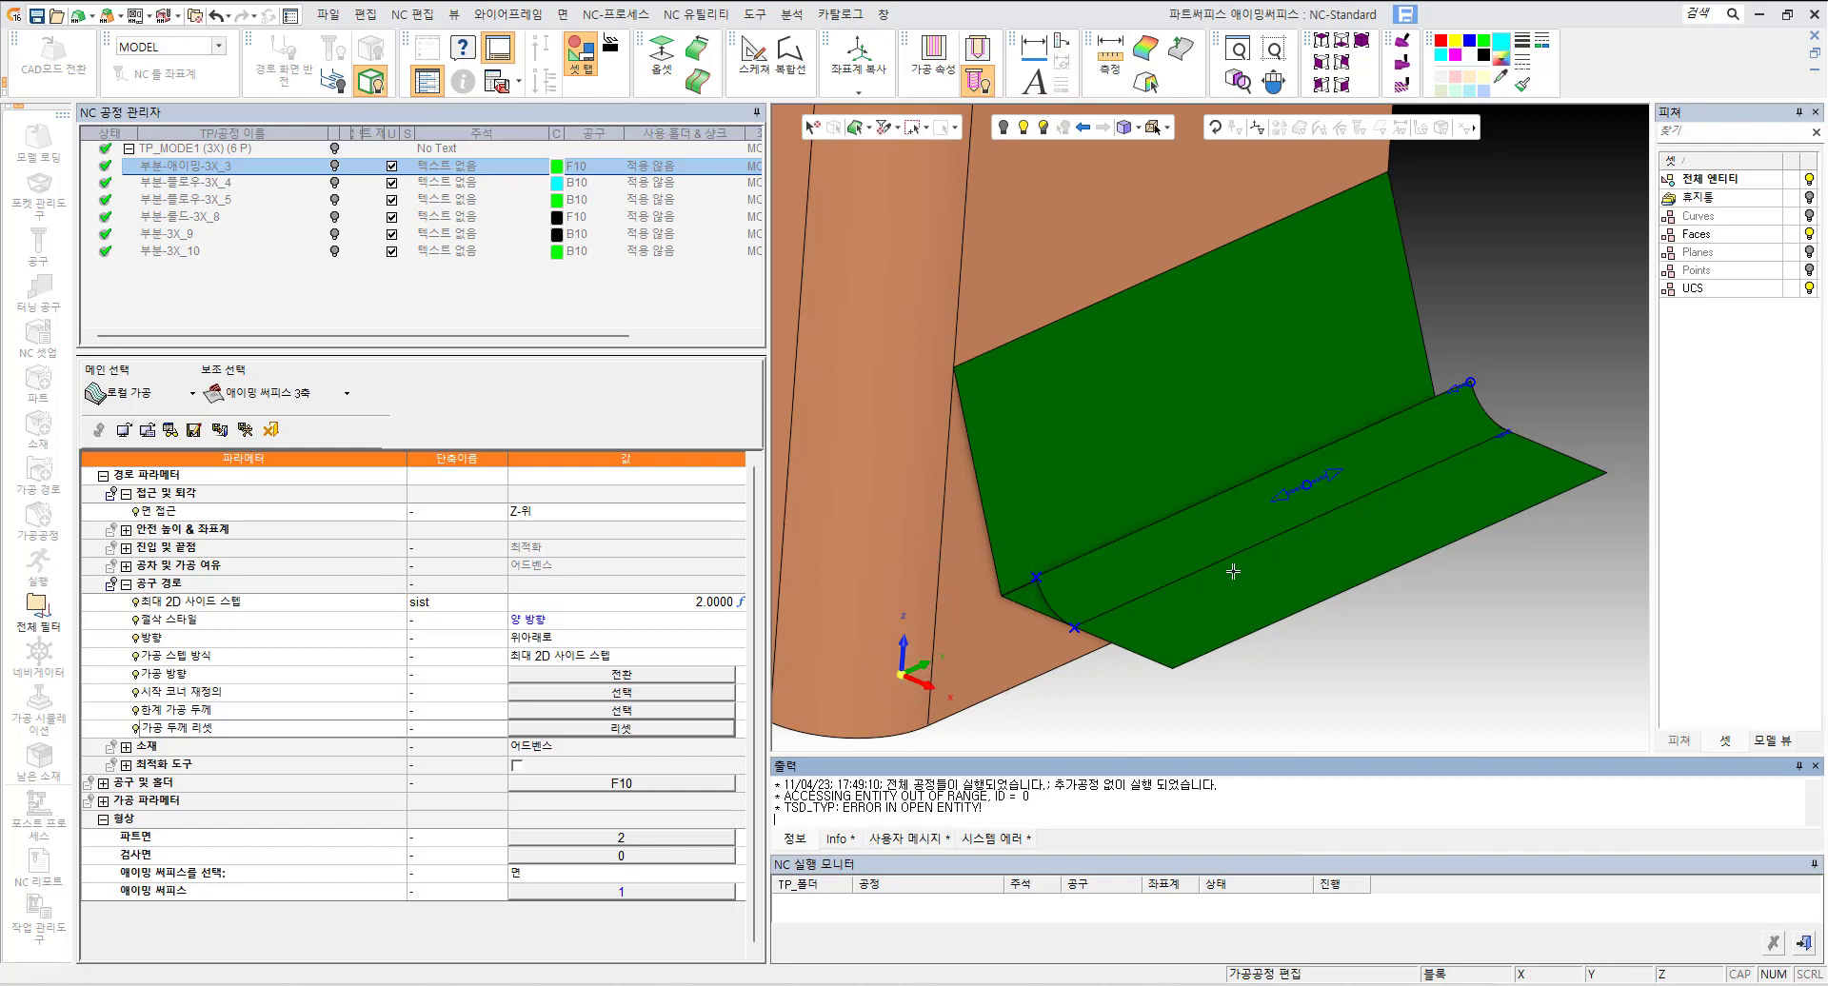
{"action": "left_click", "coordinate": [1336, 470]}
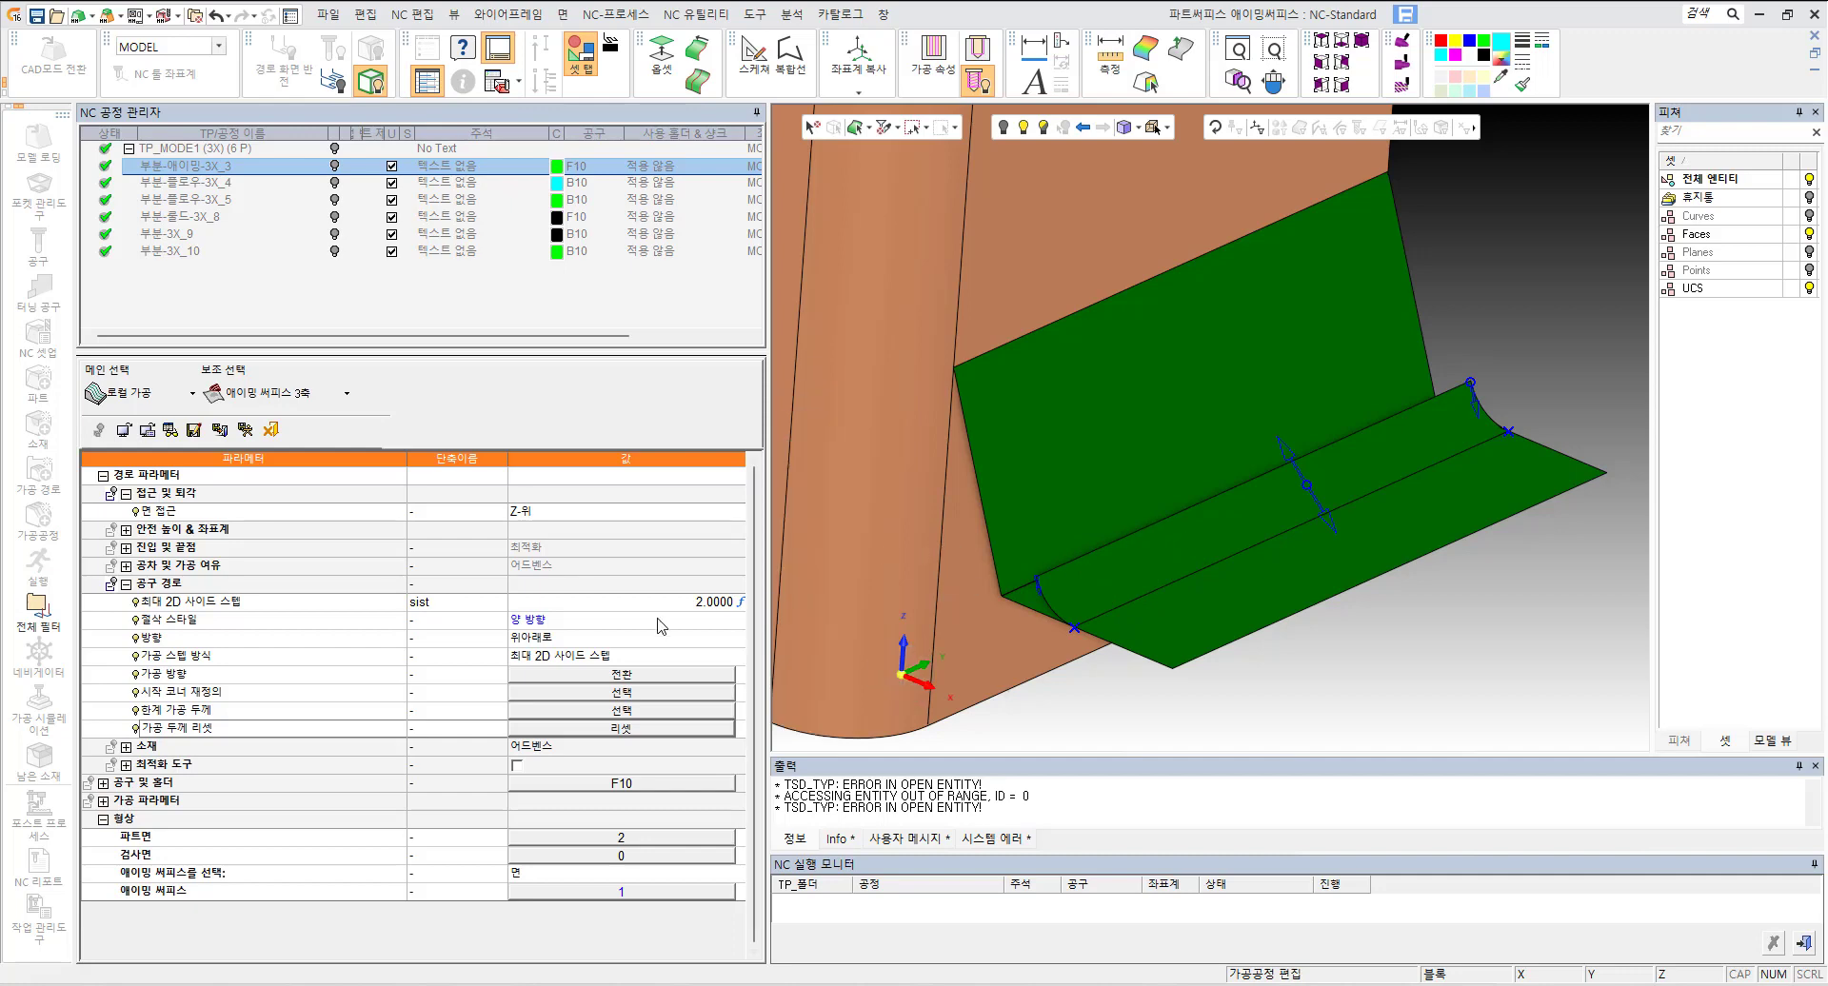
Step: Review the step method options, the maximum 2D side step and the cutting style, and close the procedure without saving
{"action": "left_click", "coordinate": [355, 658]}
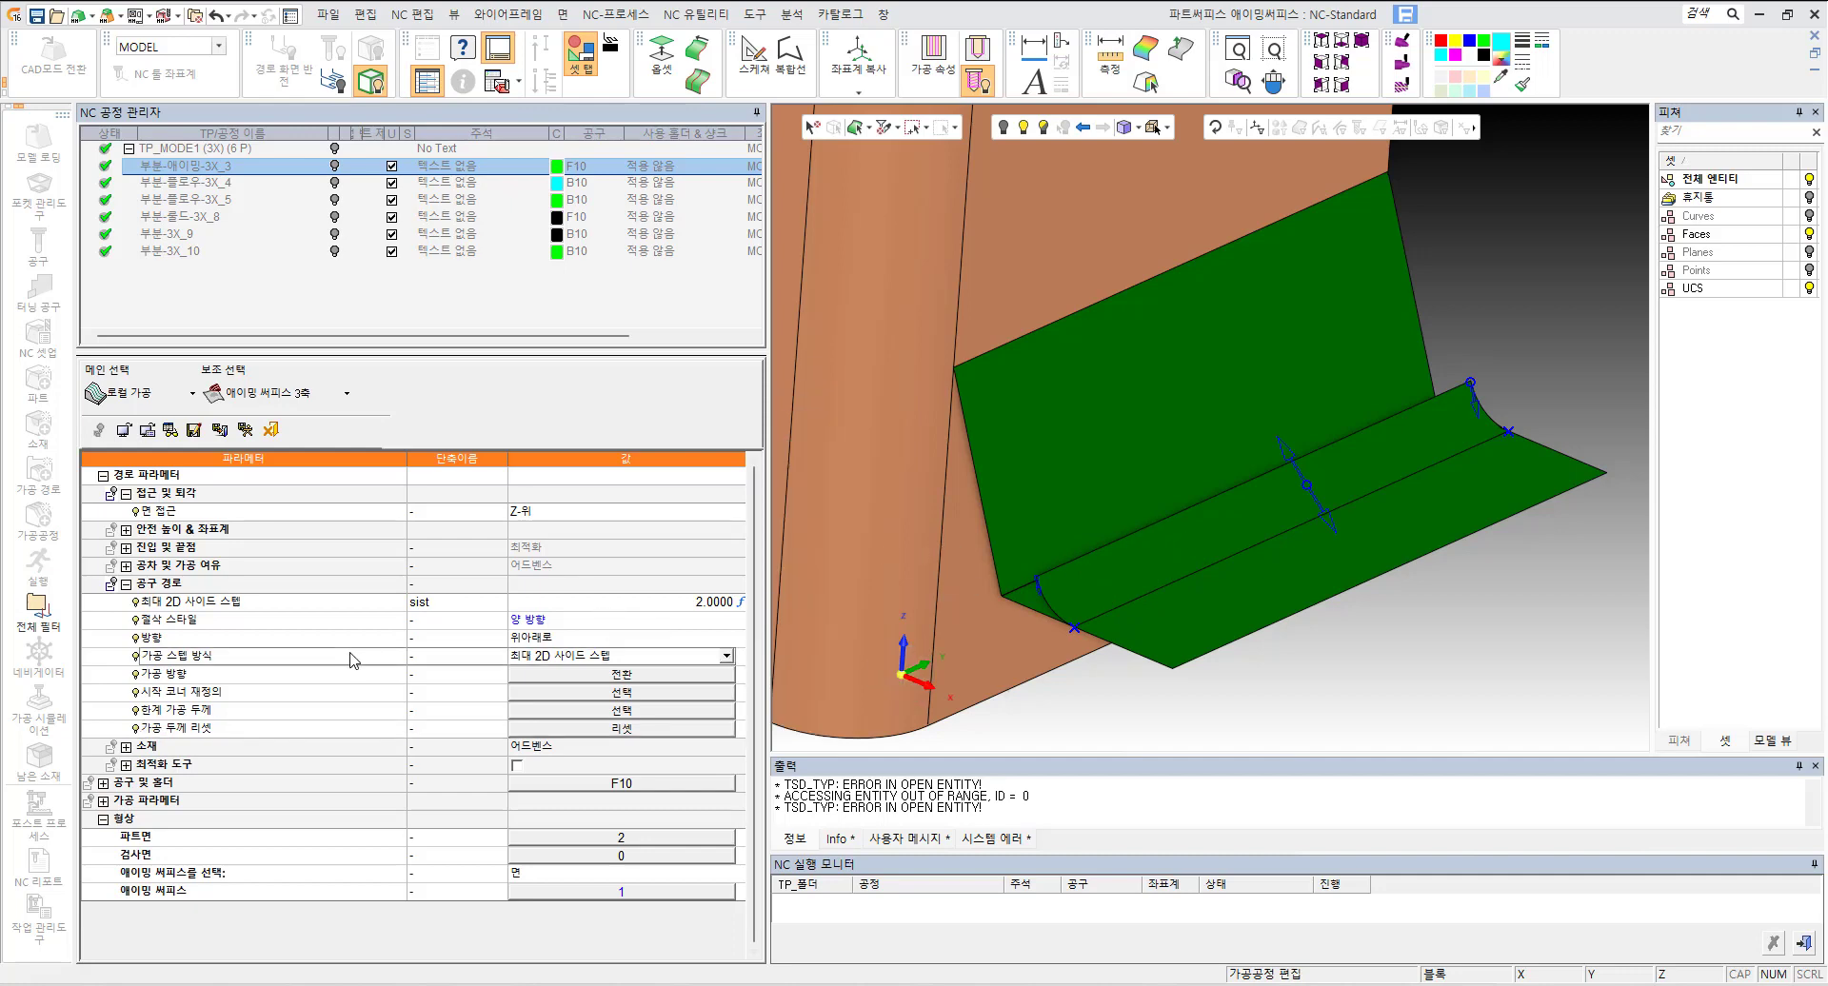
{"action": "left_click", "coordinate": [604, 657]}
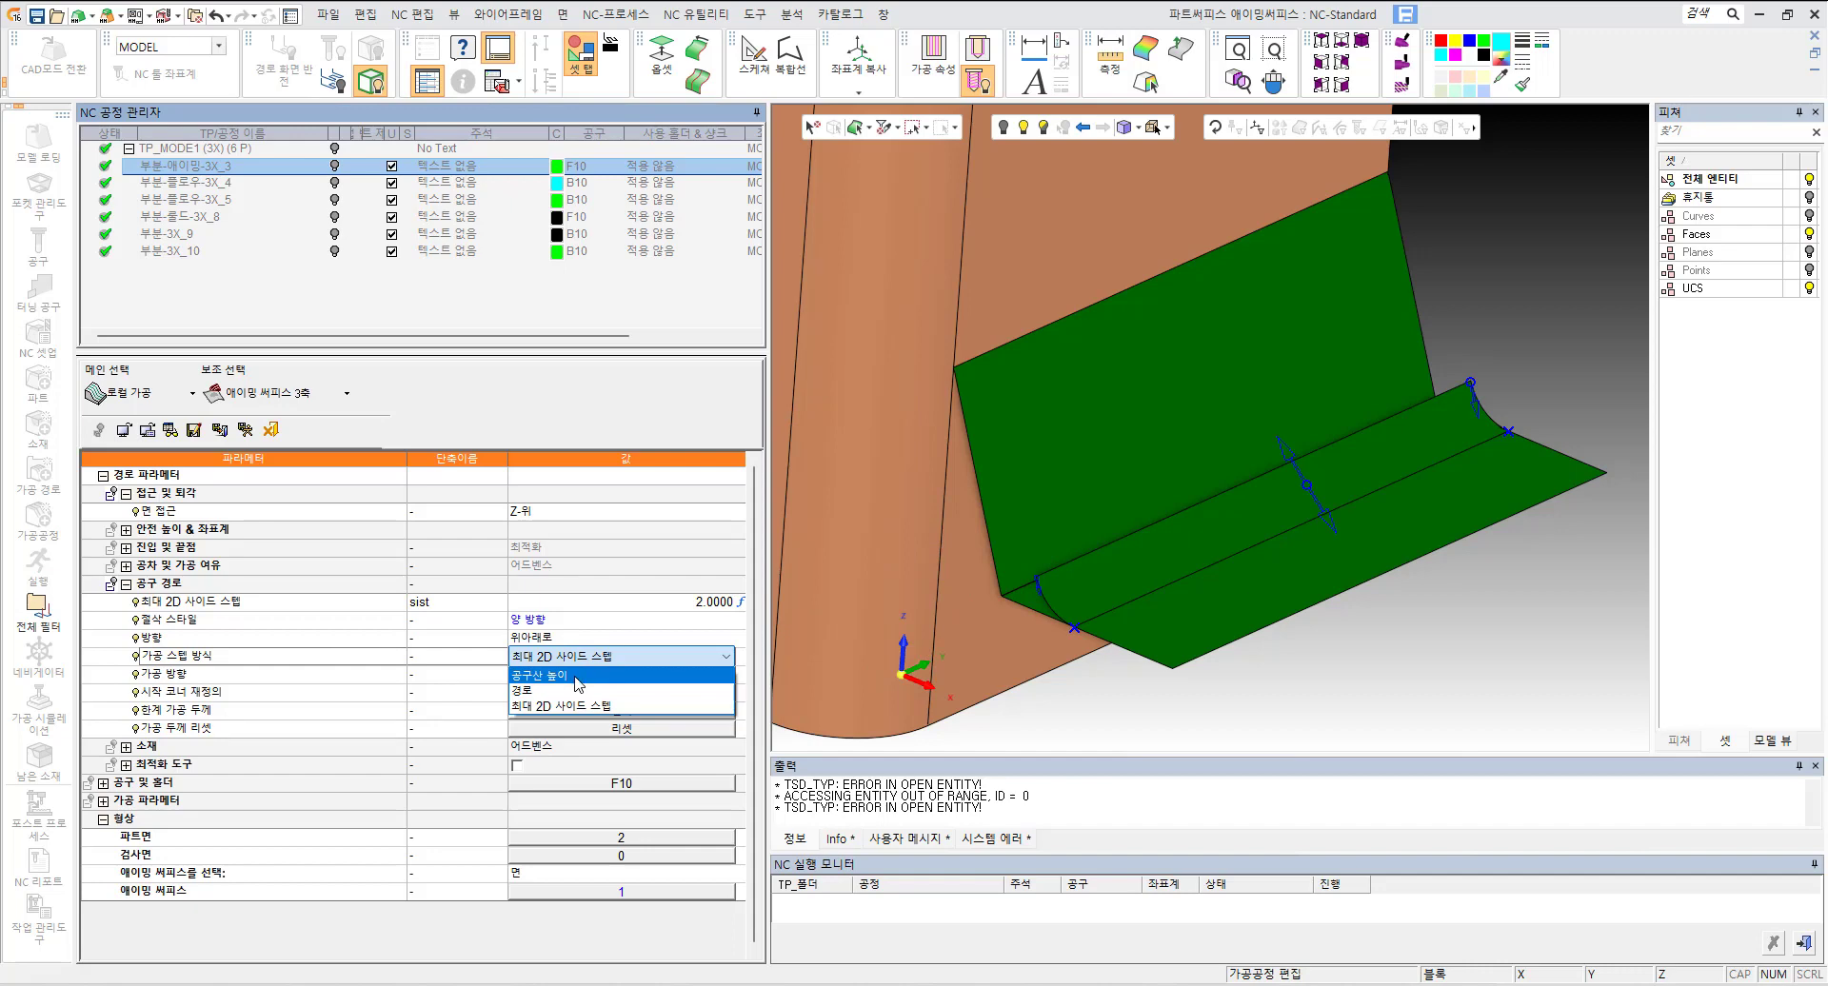
{"action": "left_click", "coordinate": [620, 708]}
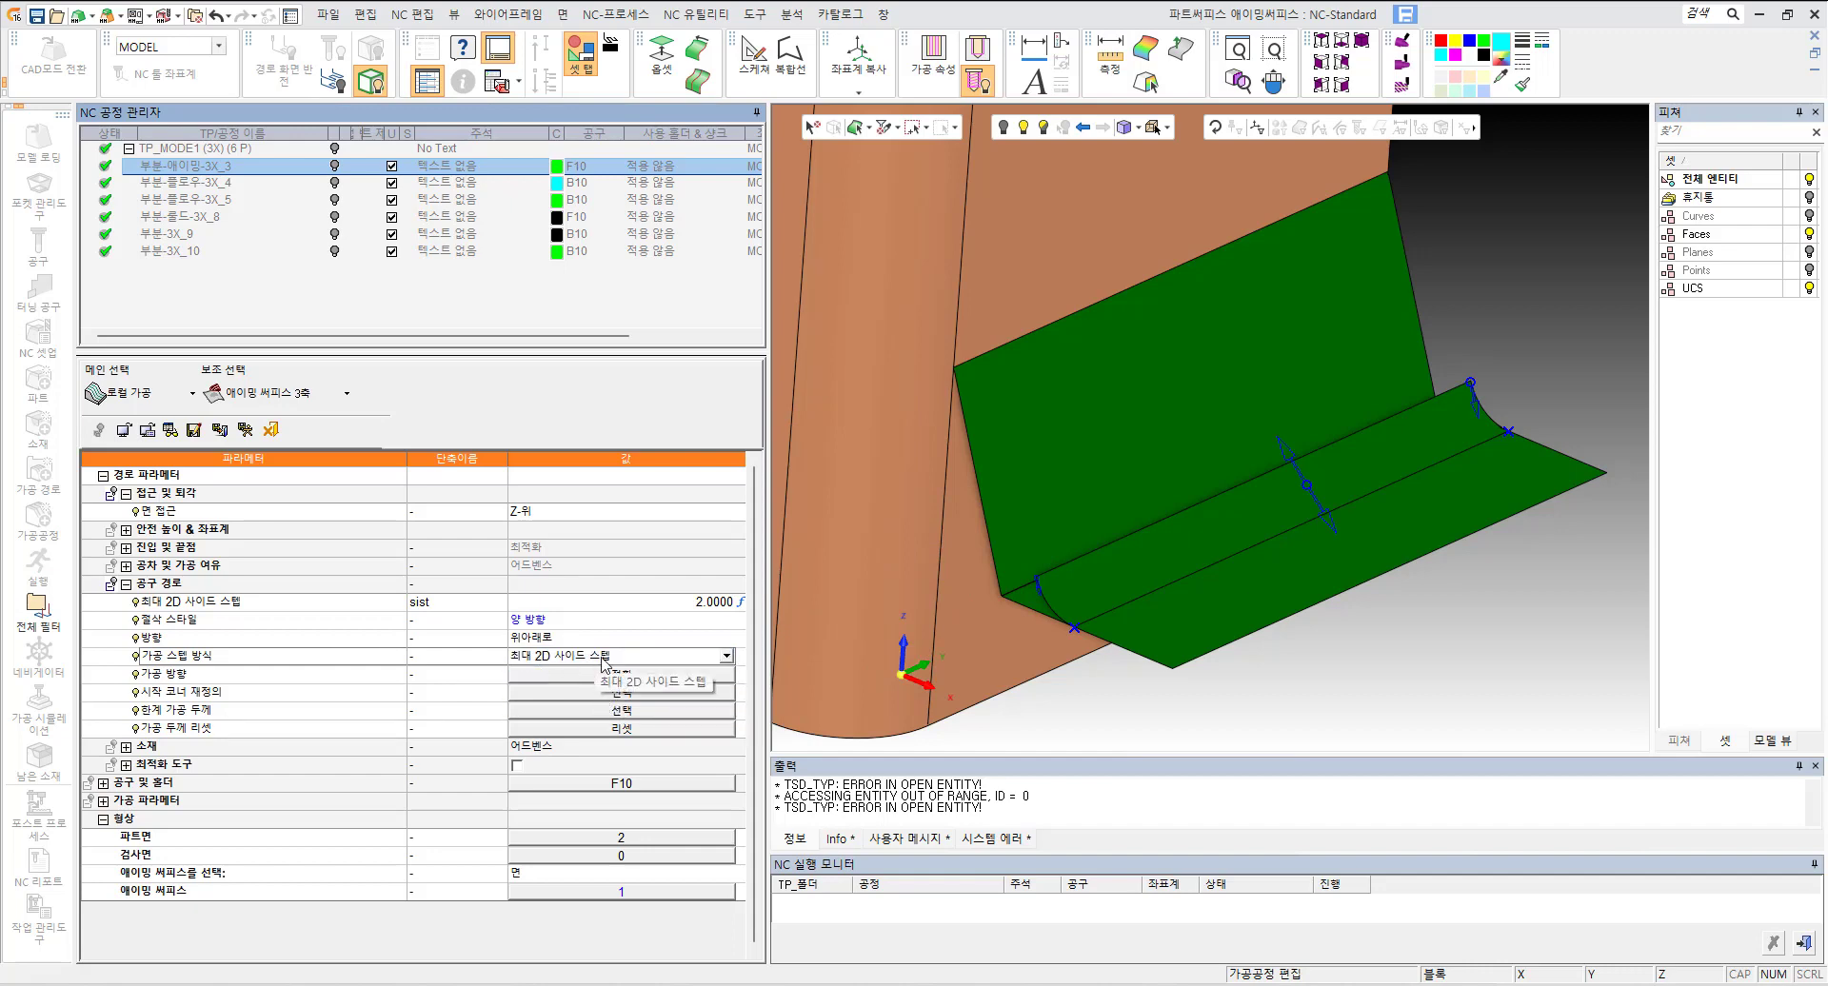
{"action": "left_click", "coordinate": [617, 602]}
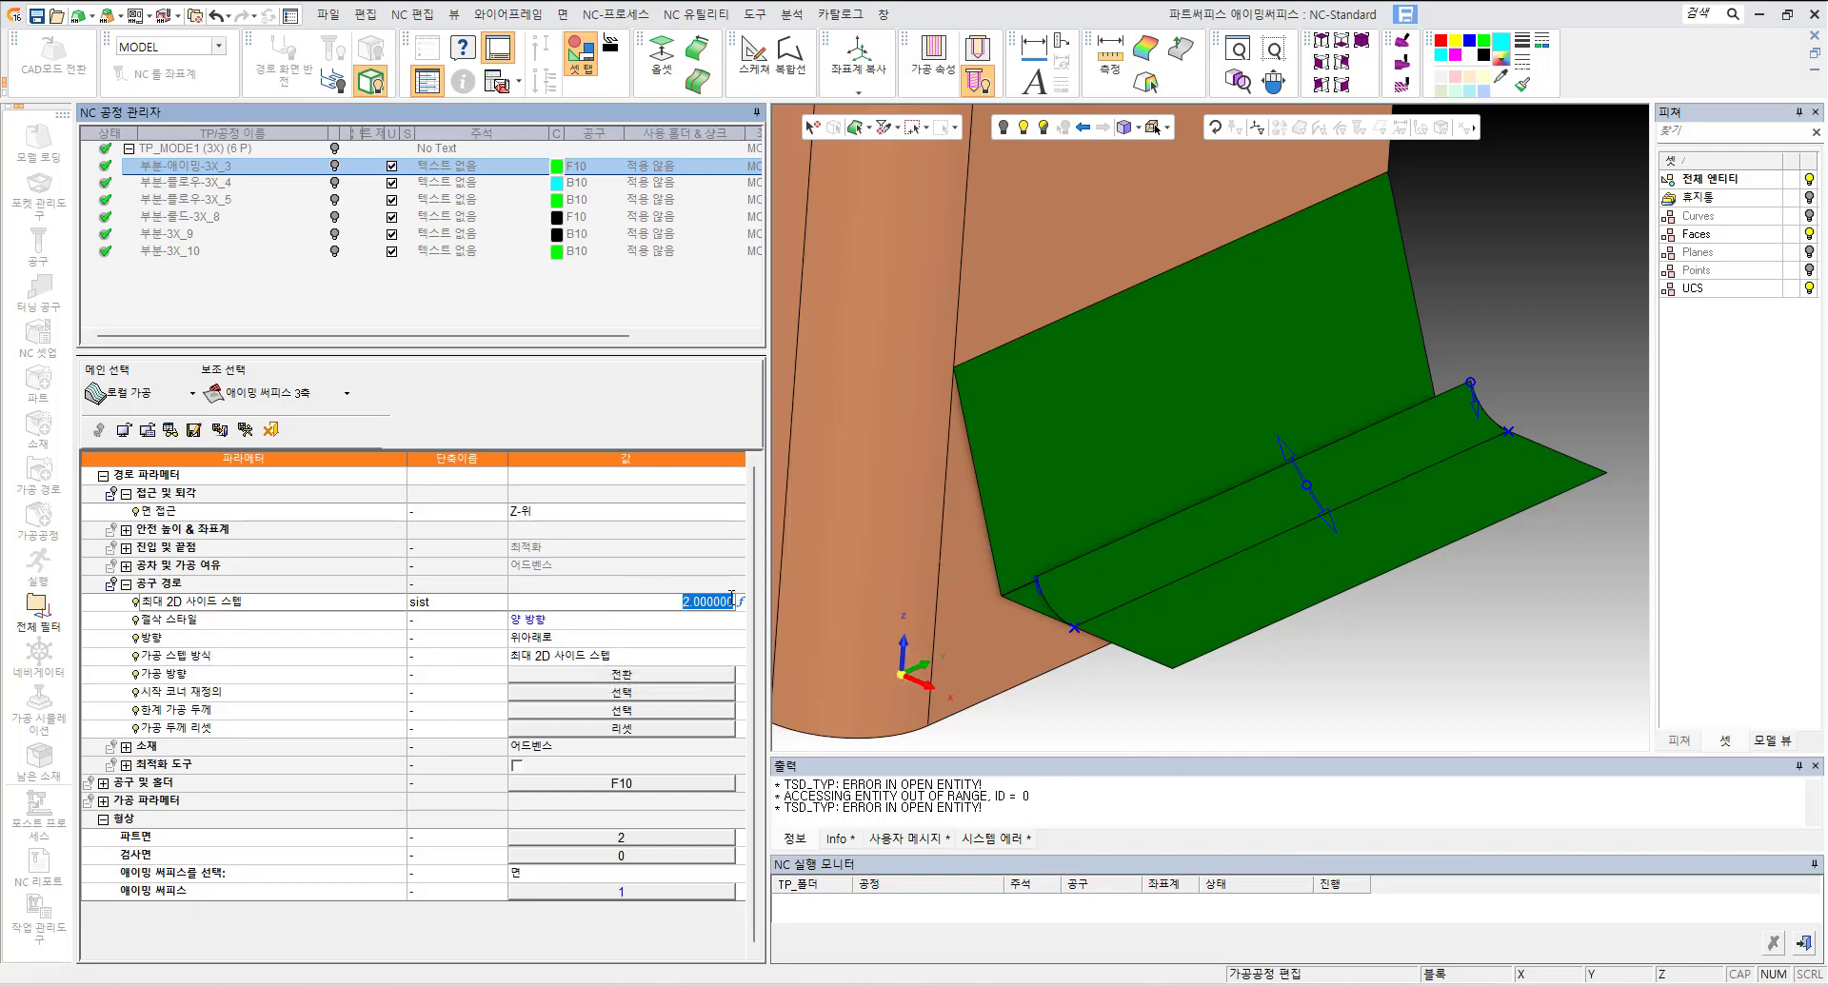
{"action": "left_click", "coordinate": [353, 622]}
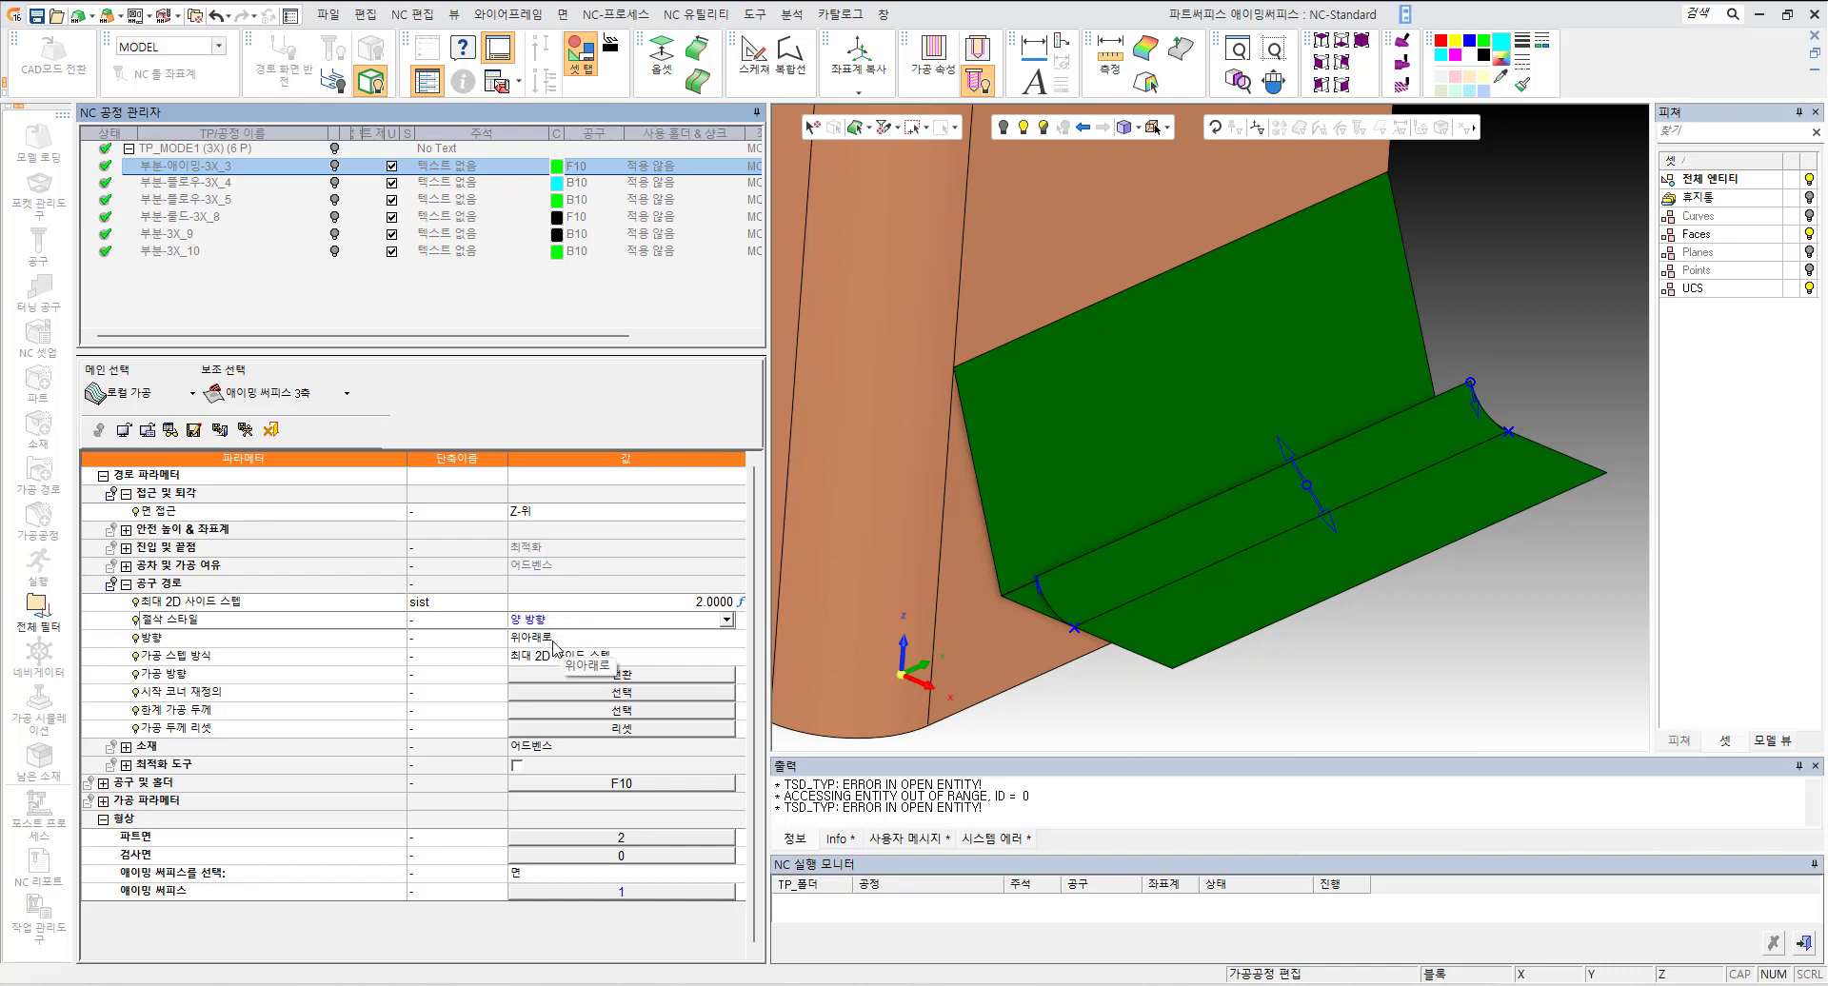
{"action": "left_click", "coordinate": [271, 431]}
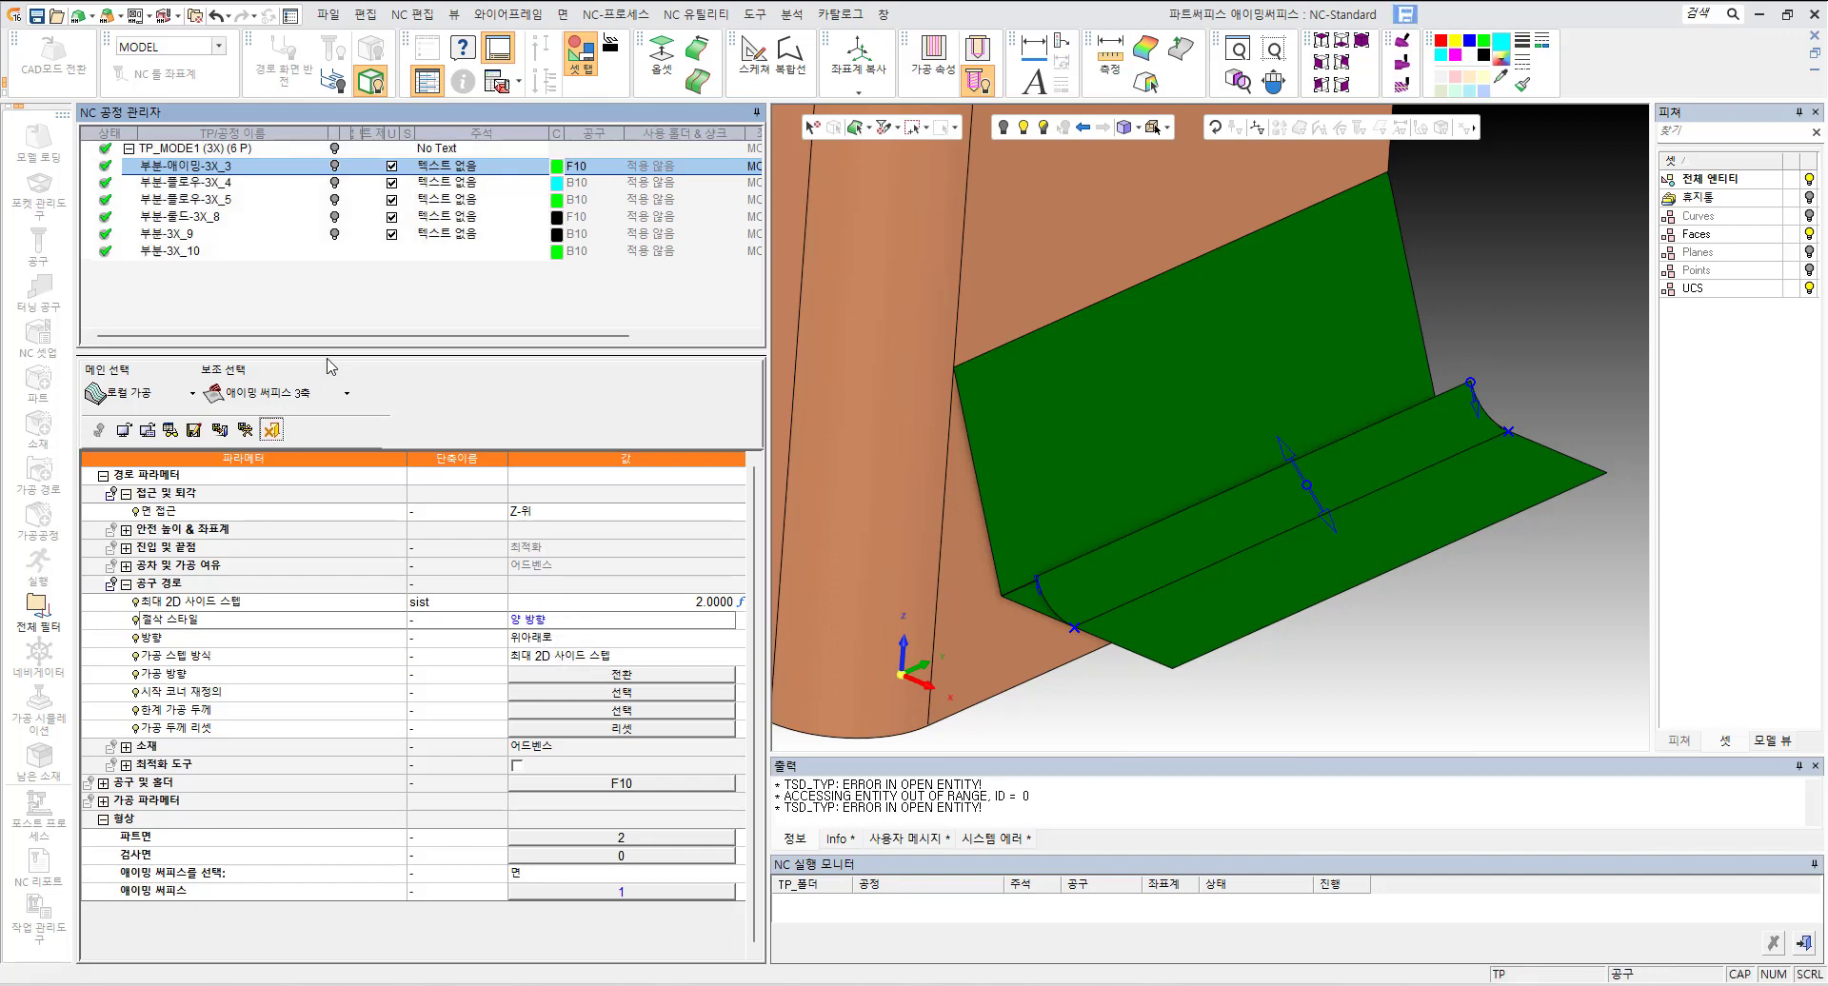
Step: Show the toolpath of 부분-에이밍-3X_3, play its tool motion in the Navigator at increased speed, and close the Navigator
{"action": "left_click", "coordinate": [334, 166]}
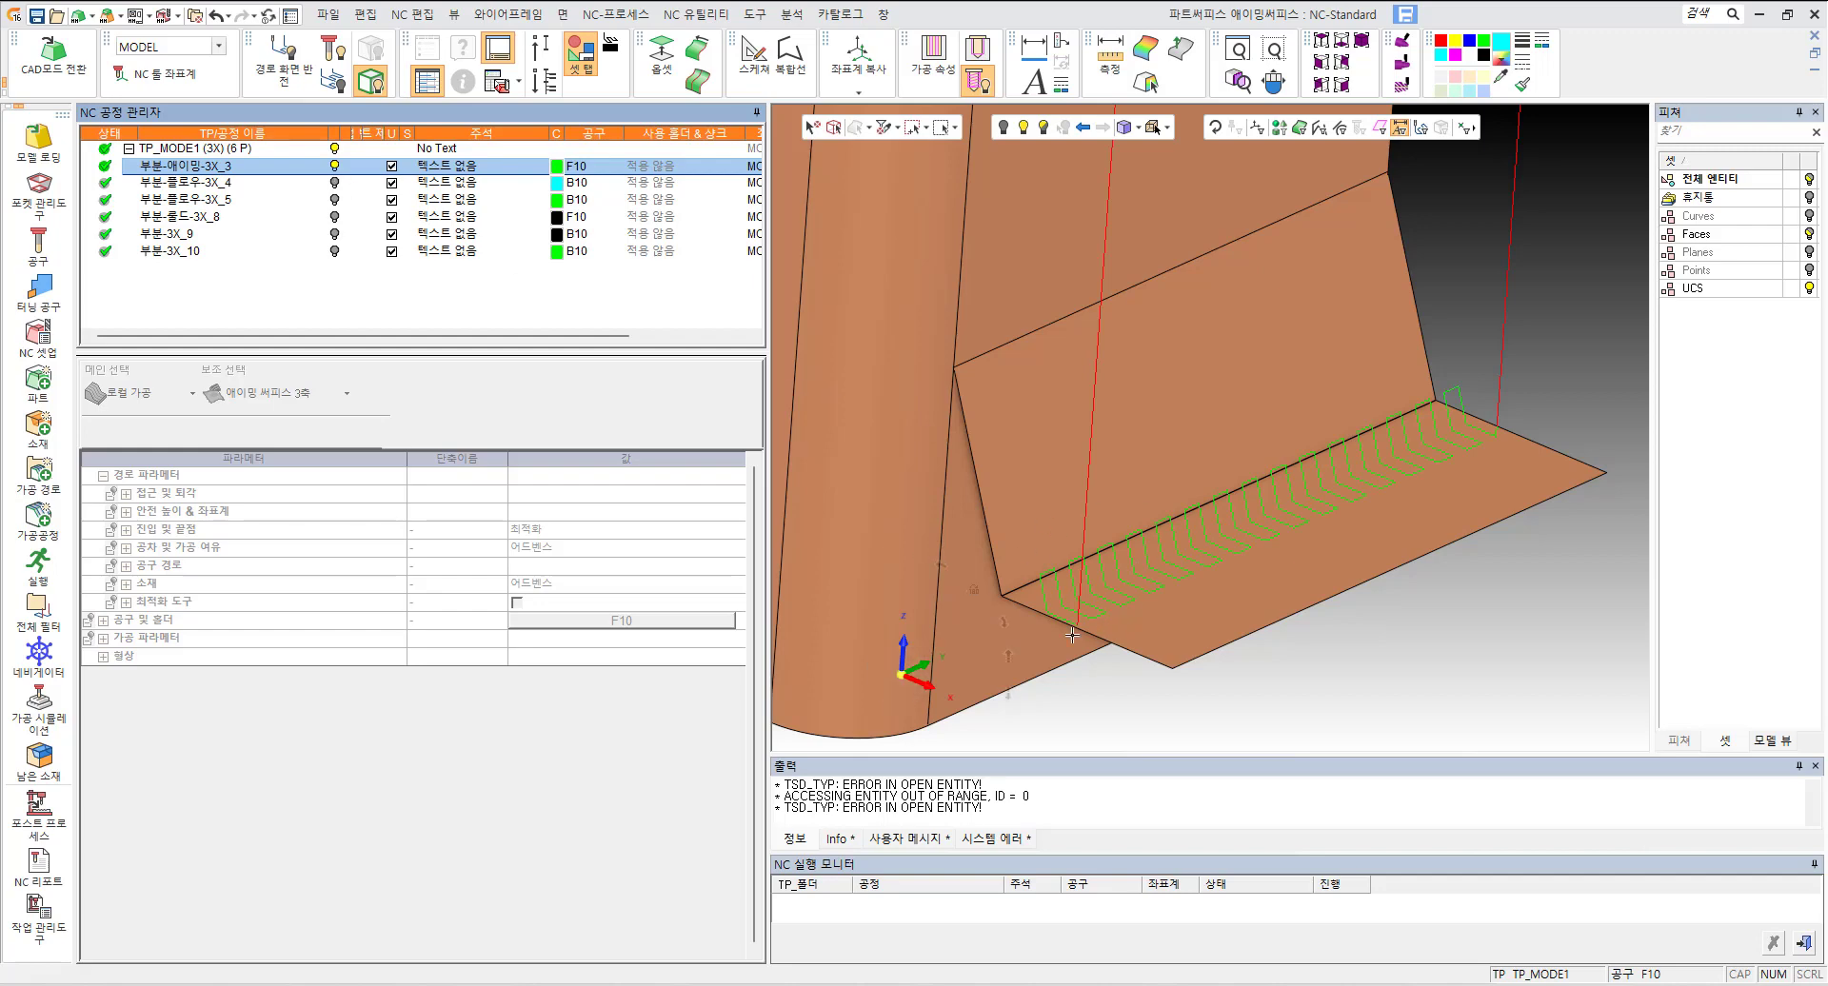
{"action": "left_click", "coordinate": [34, 657]}
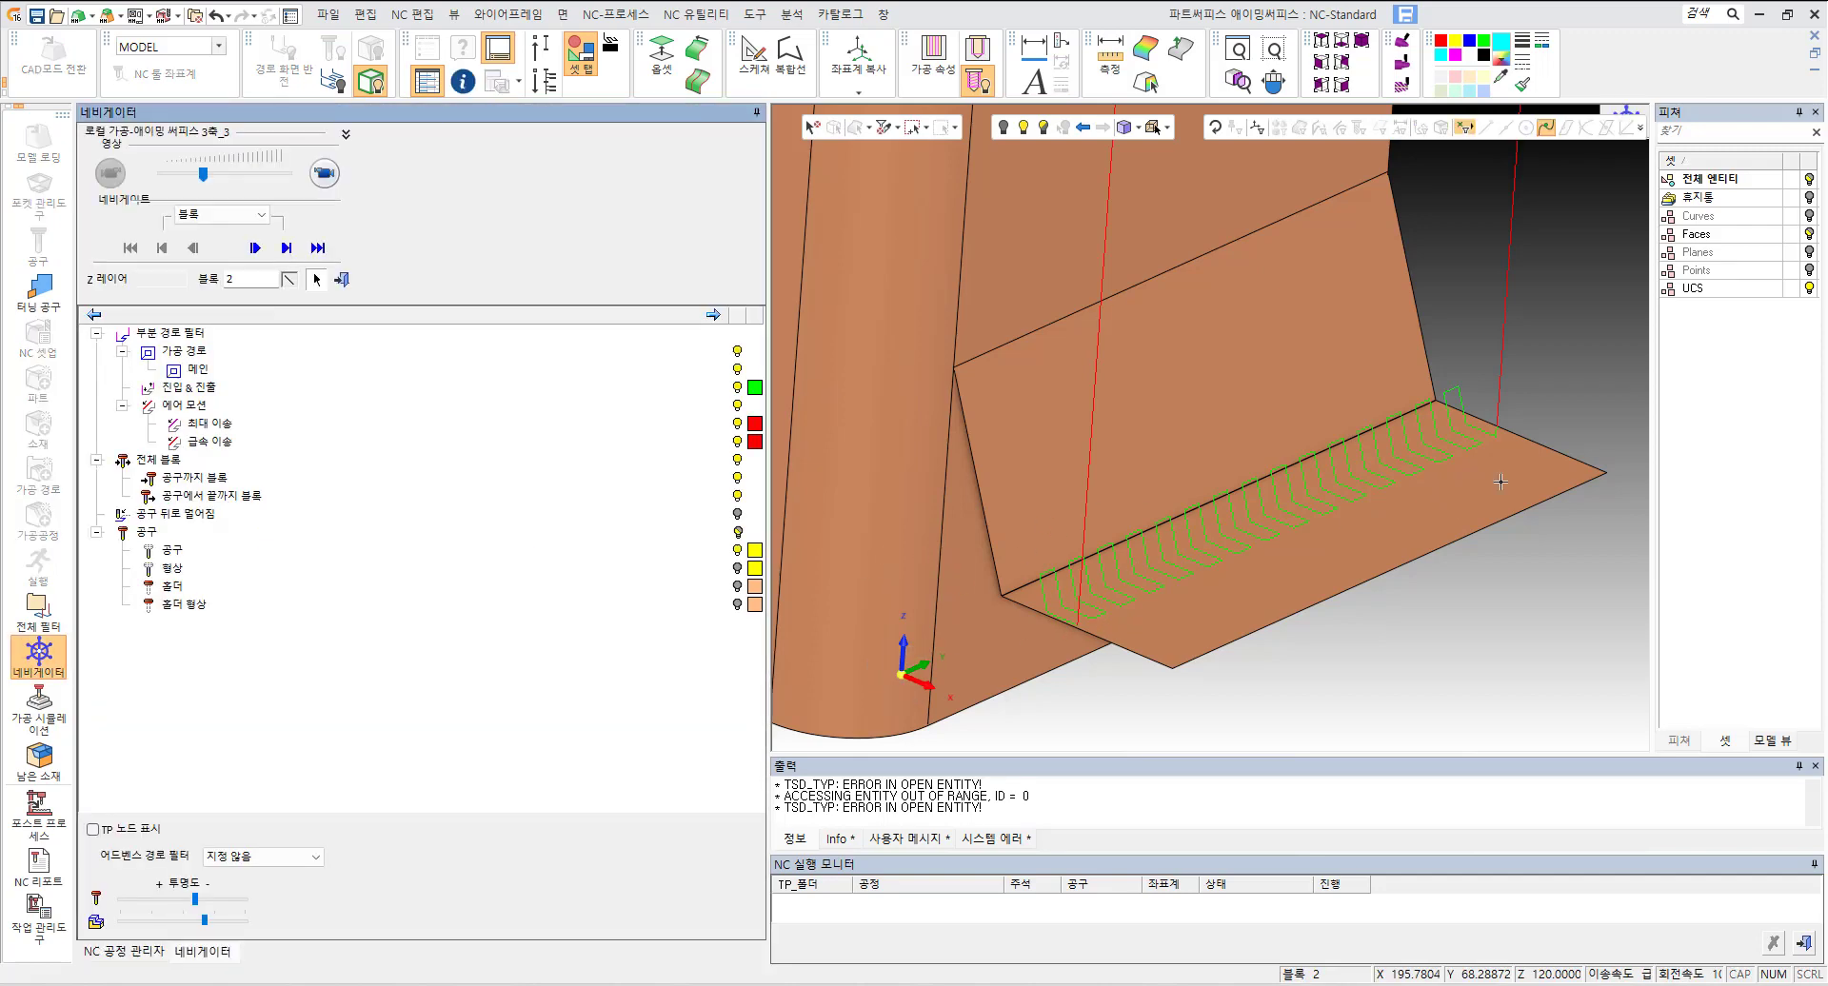
{"action": "left_click", "coordinate": [325, 172]}
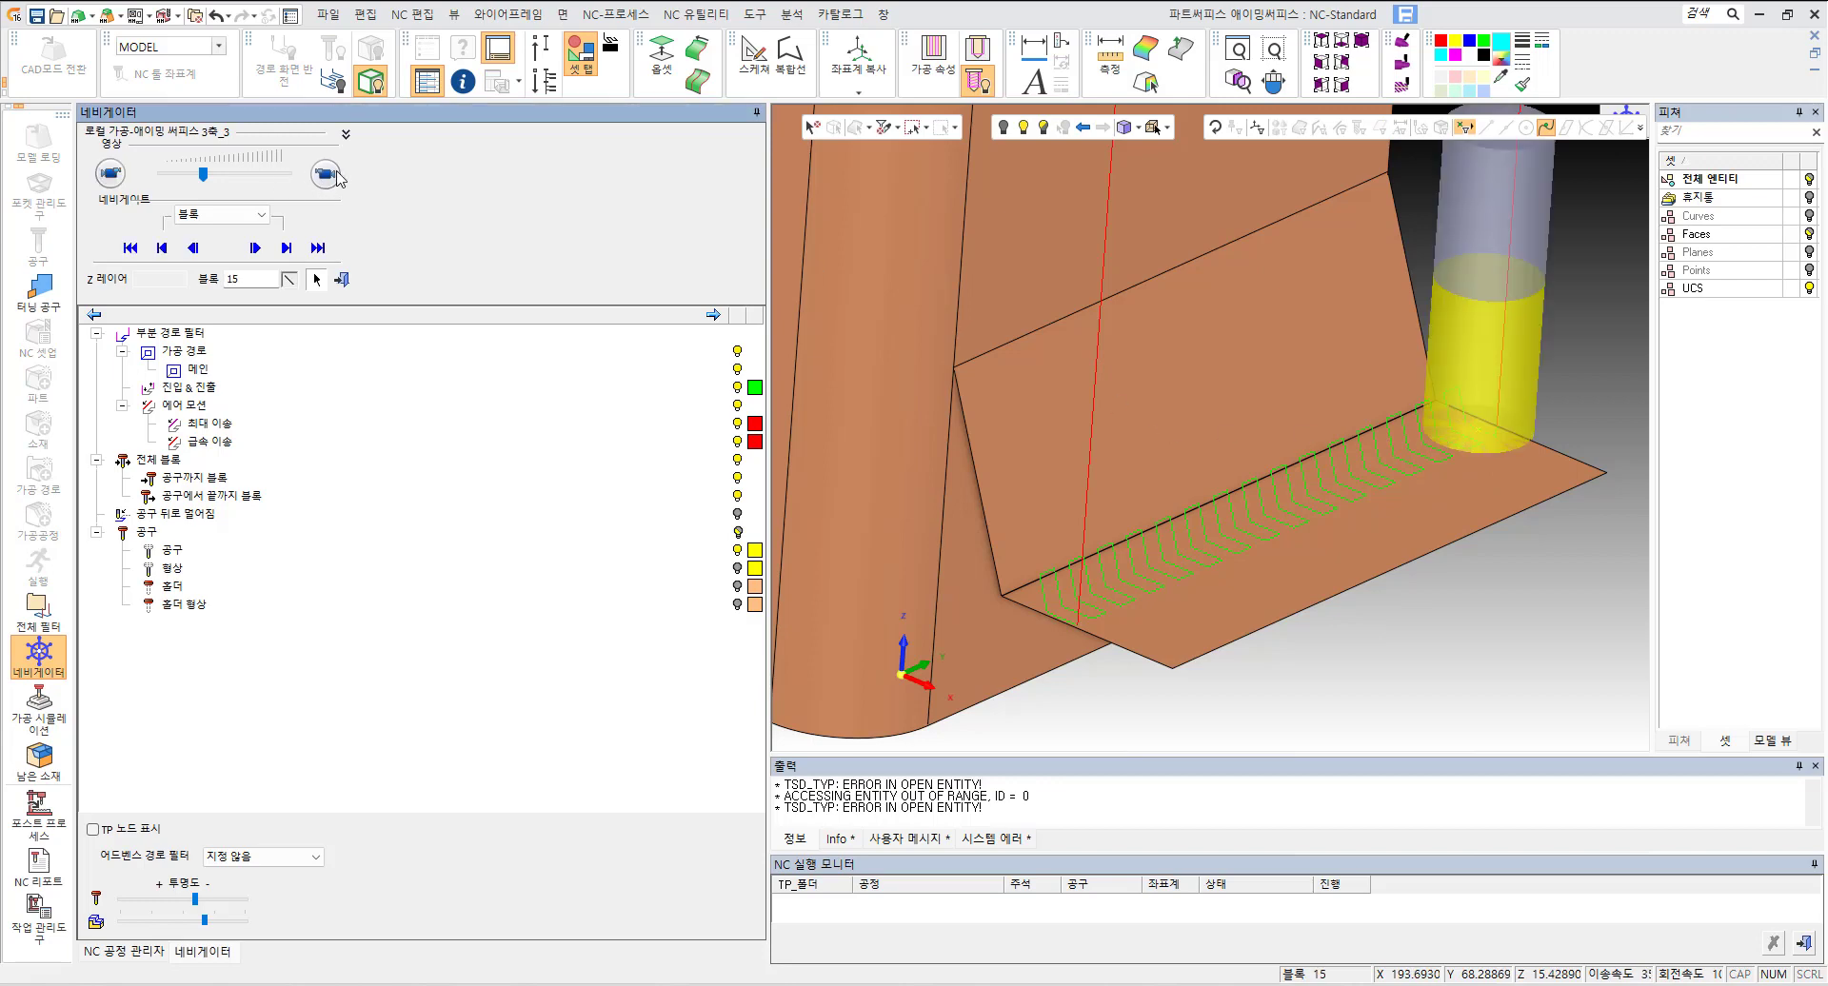
{"action": "left_click_drag", "start_coordinate": [203, 174], "coordinate": [259, 175]}
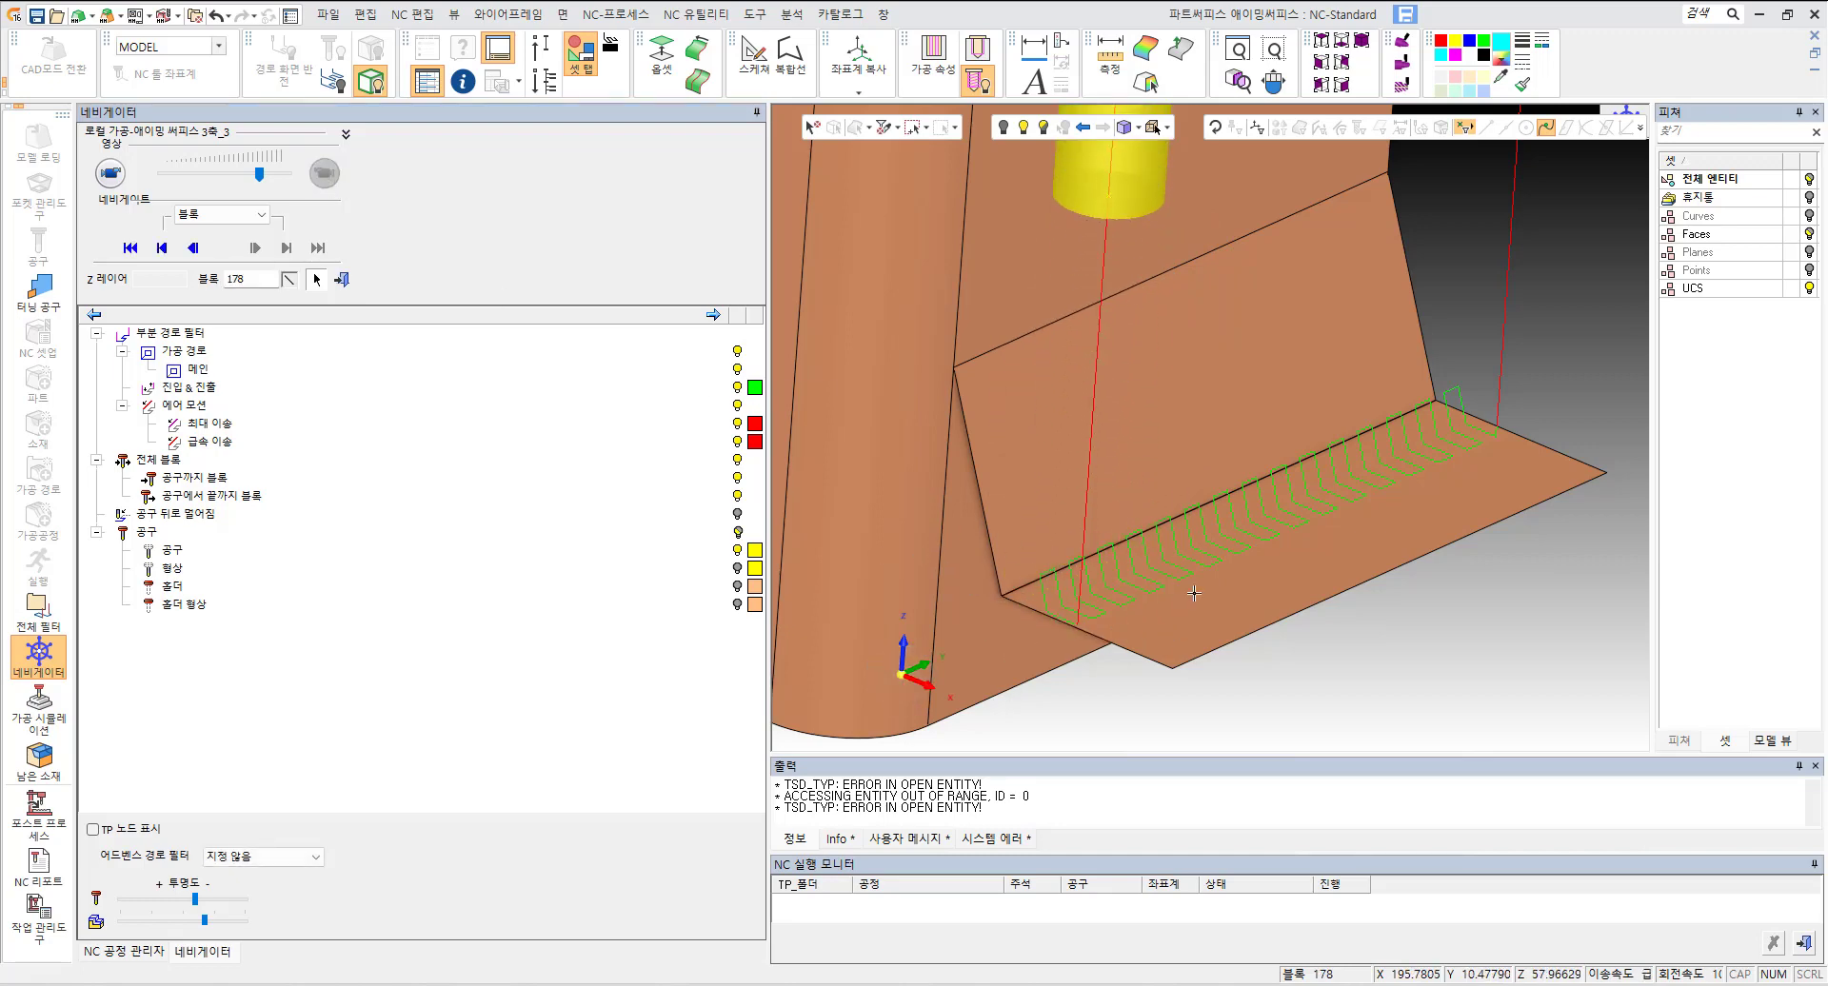
{"action": "left_click", "coordinate": [38, 654]}
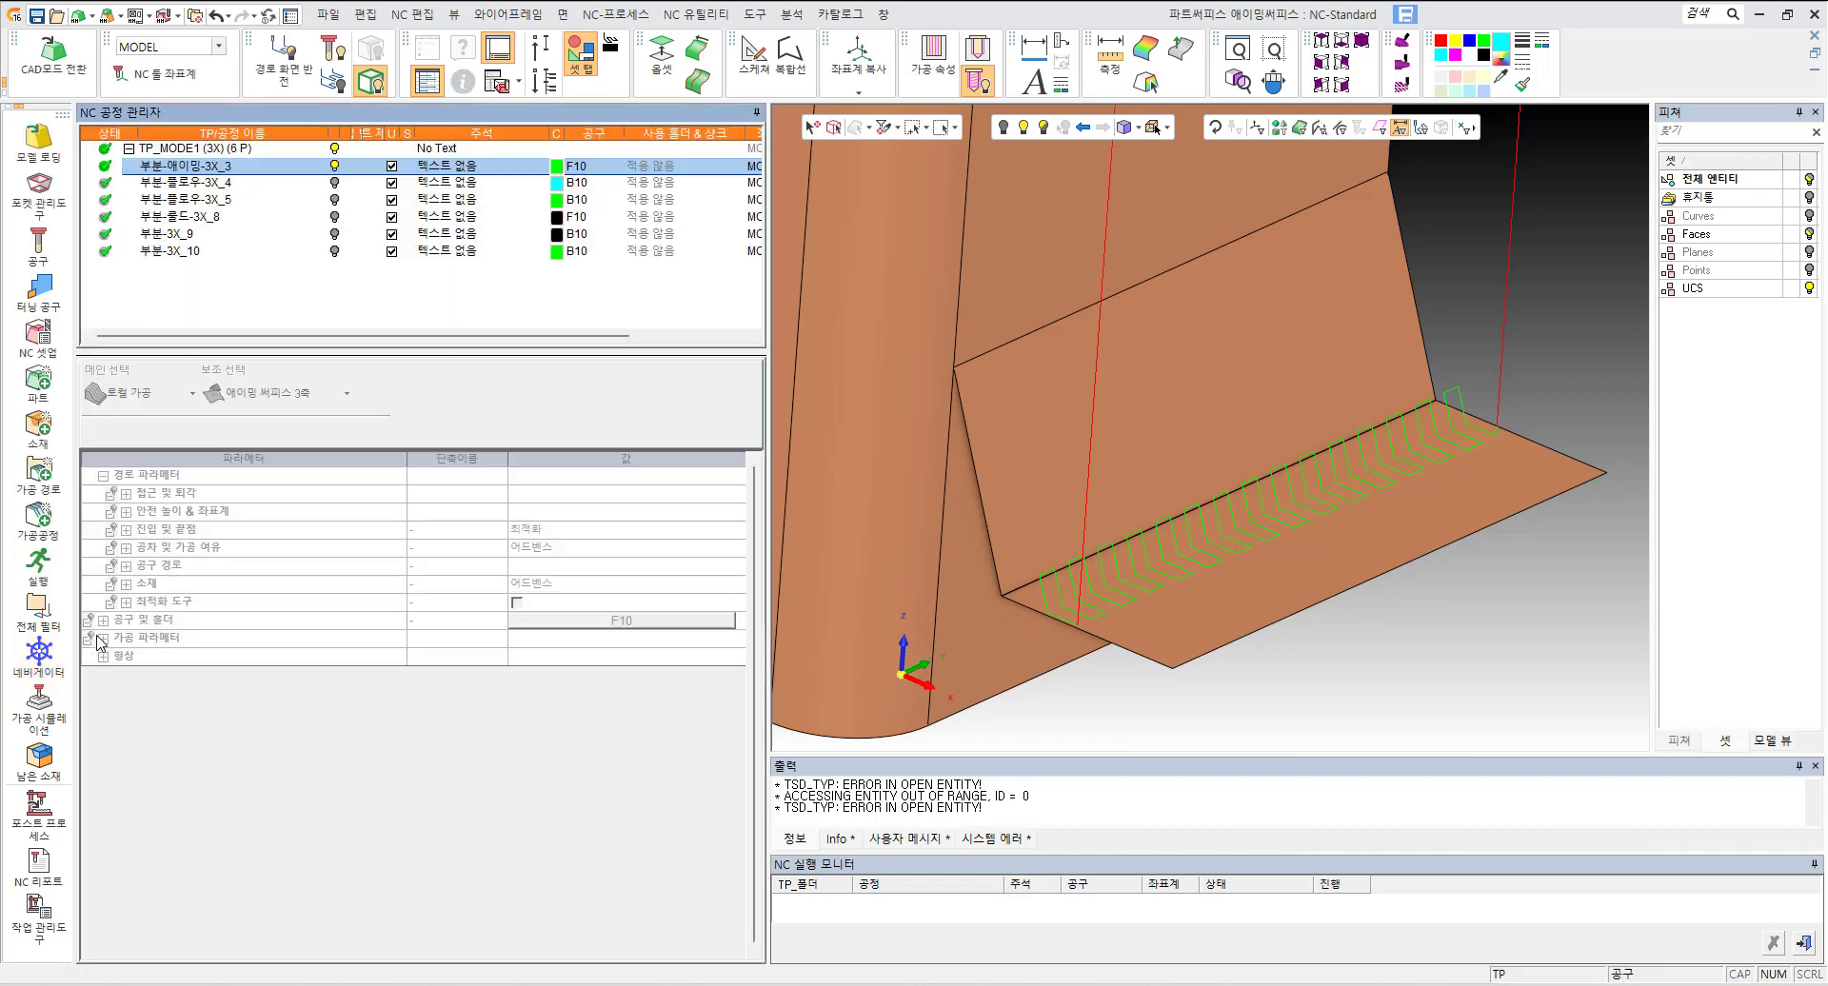
Step: Hide the toolpath of 부분-에이밍-3X_3 with the whole part in view
{"action": "scroll", "coordinate": [1383, 357], "scroll_direction": "down", "scroll_amount": 5}
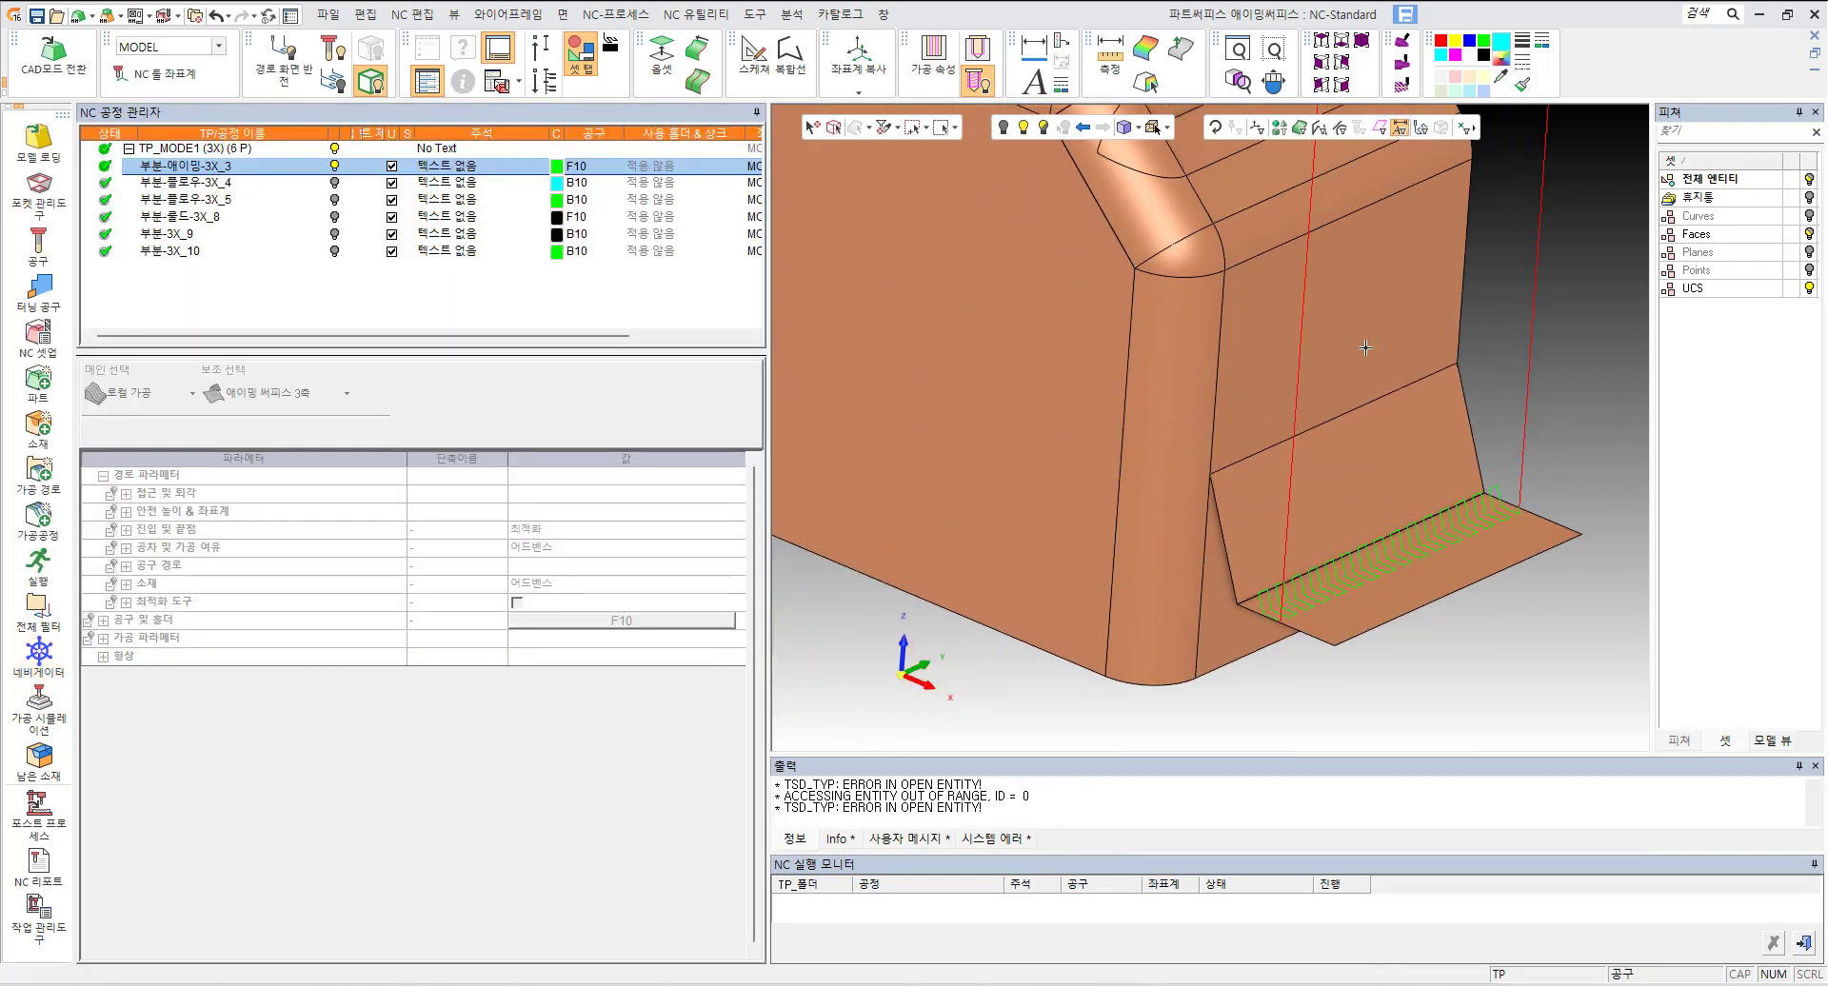
{"action": "middle_click_drag", "start_coordinate": [1131, 381], "coordinate": [1287, 515]}
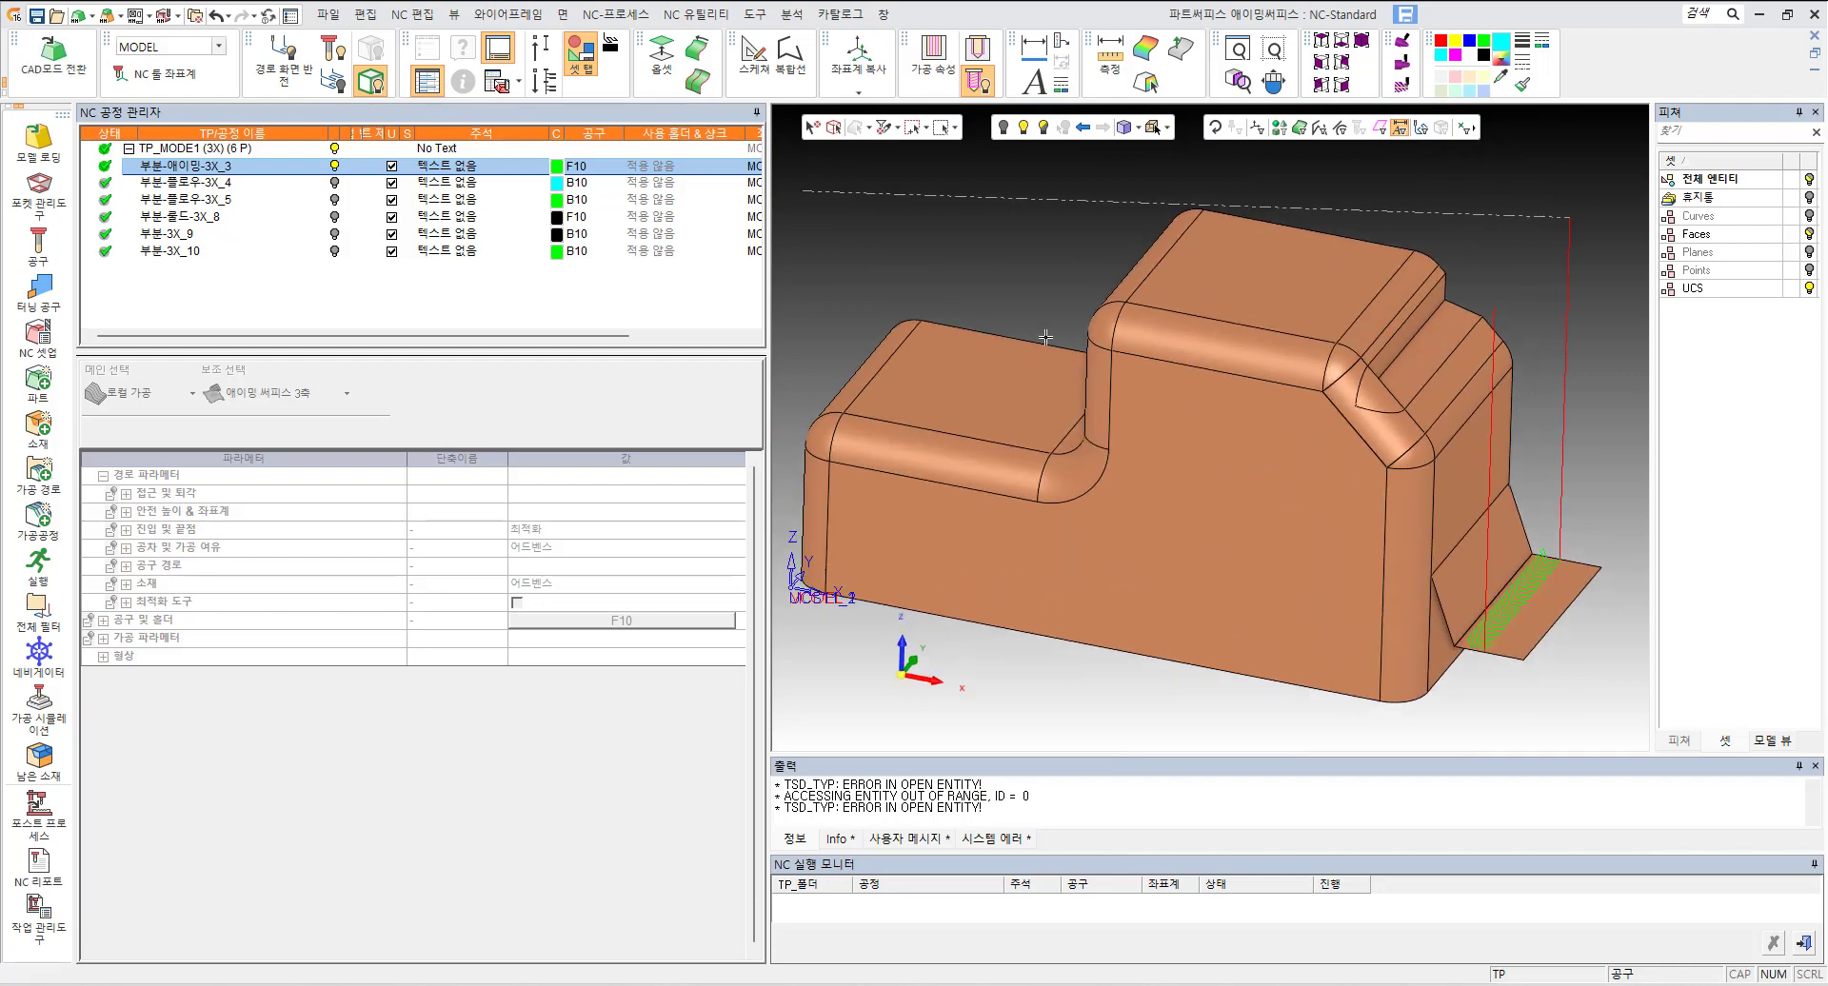
{"action": "left_click", "coordinate": [334, 166]}
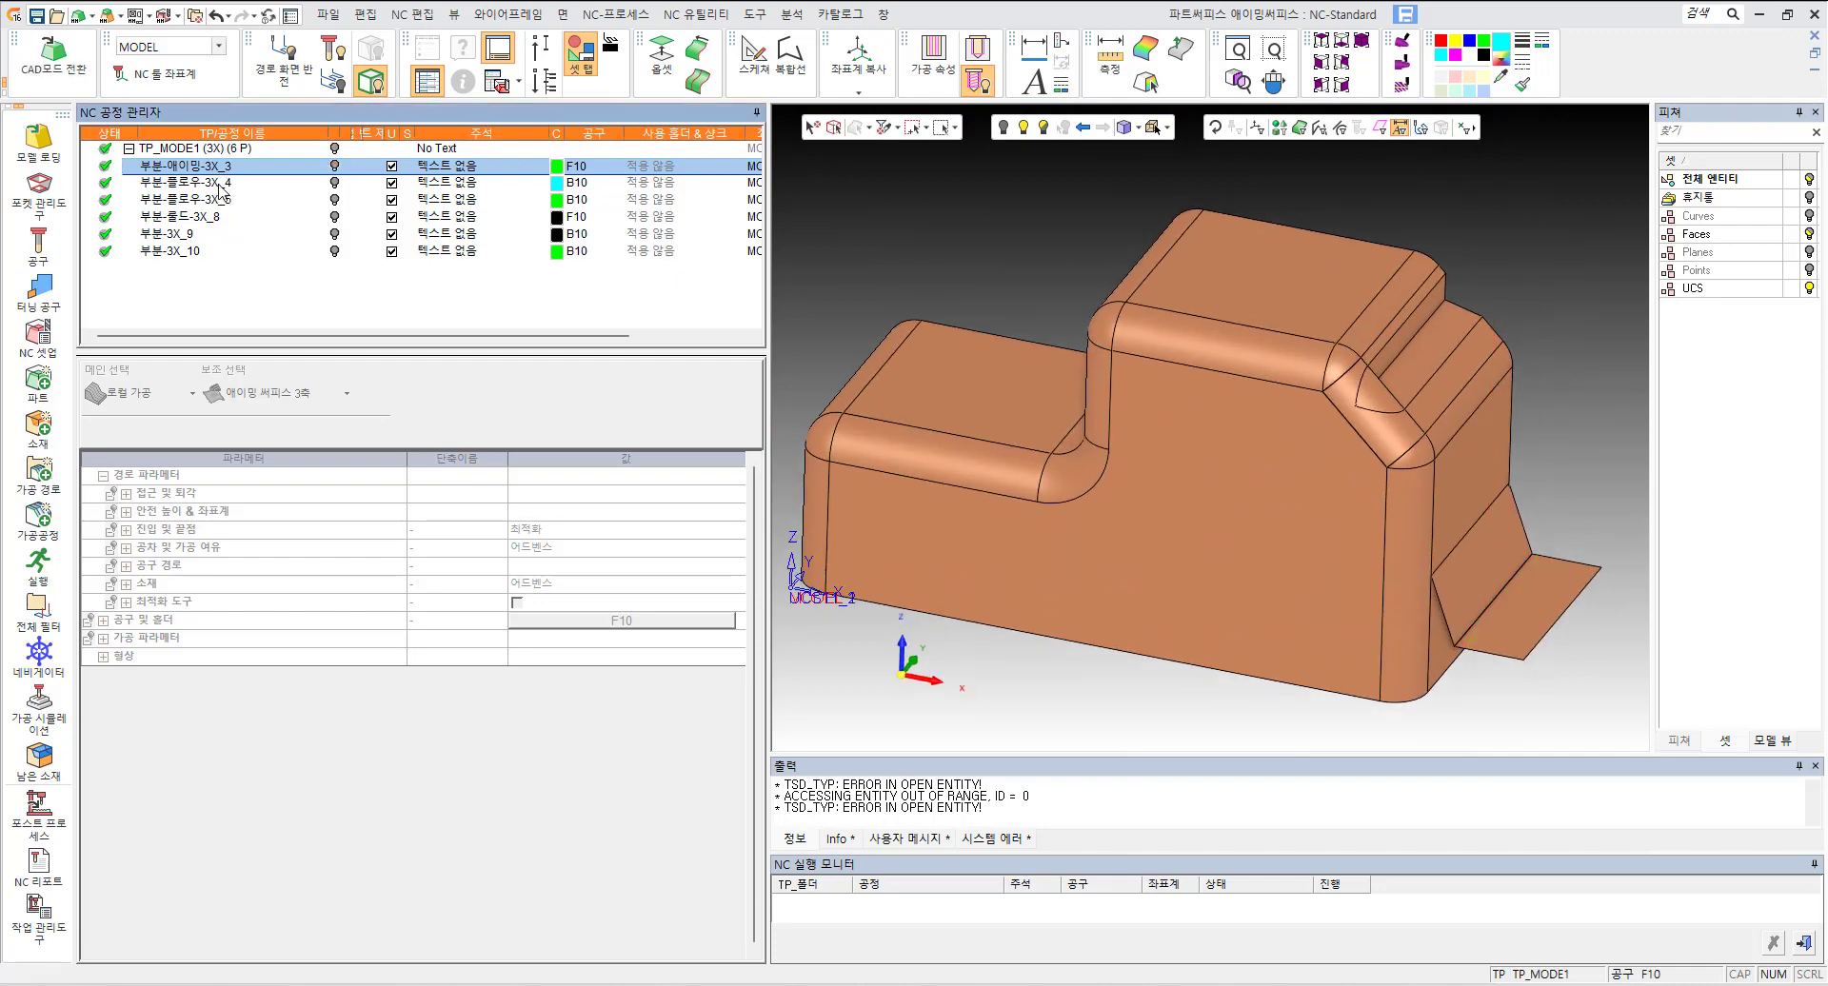
Step: Open the 부분-플로우-3X_4 procedure for editing and check its sub-strategy options, keeping 파트 써피스 3축
{"action": "double_click", "coordinate": [220, 184]}
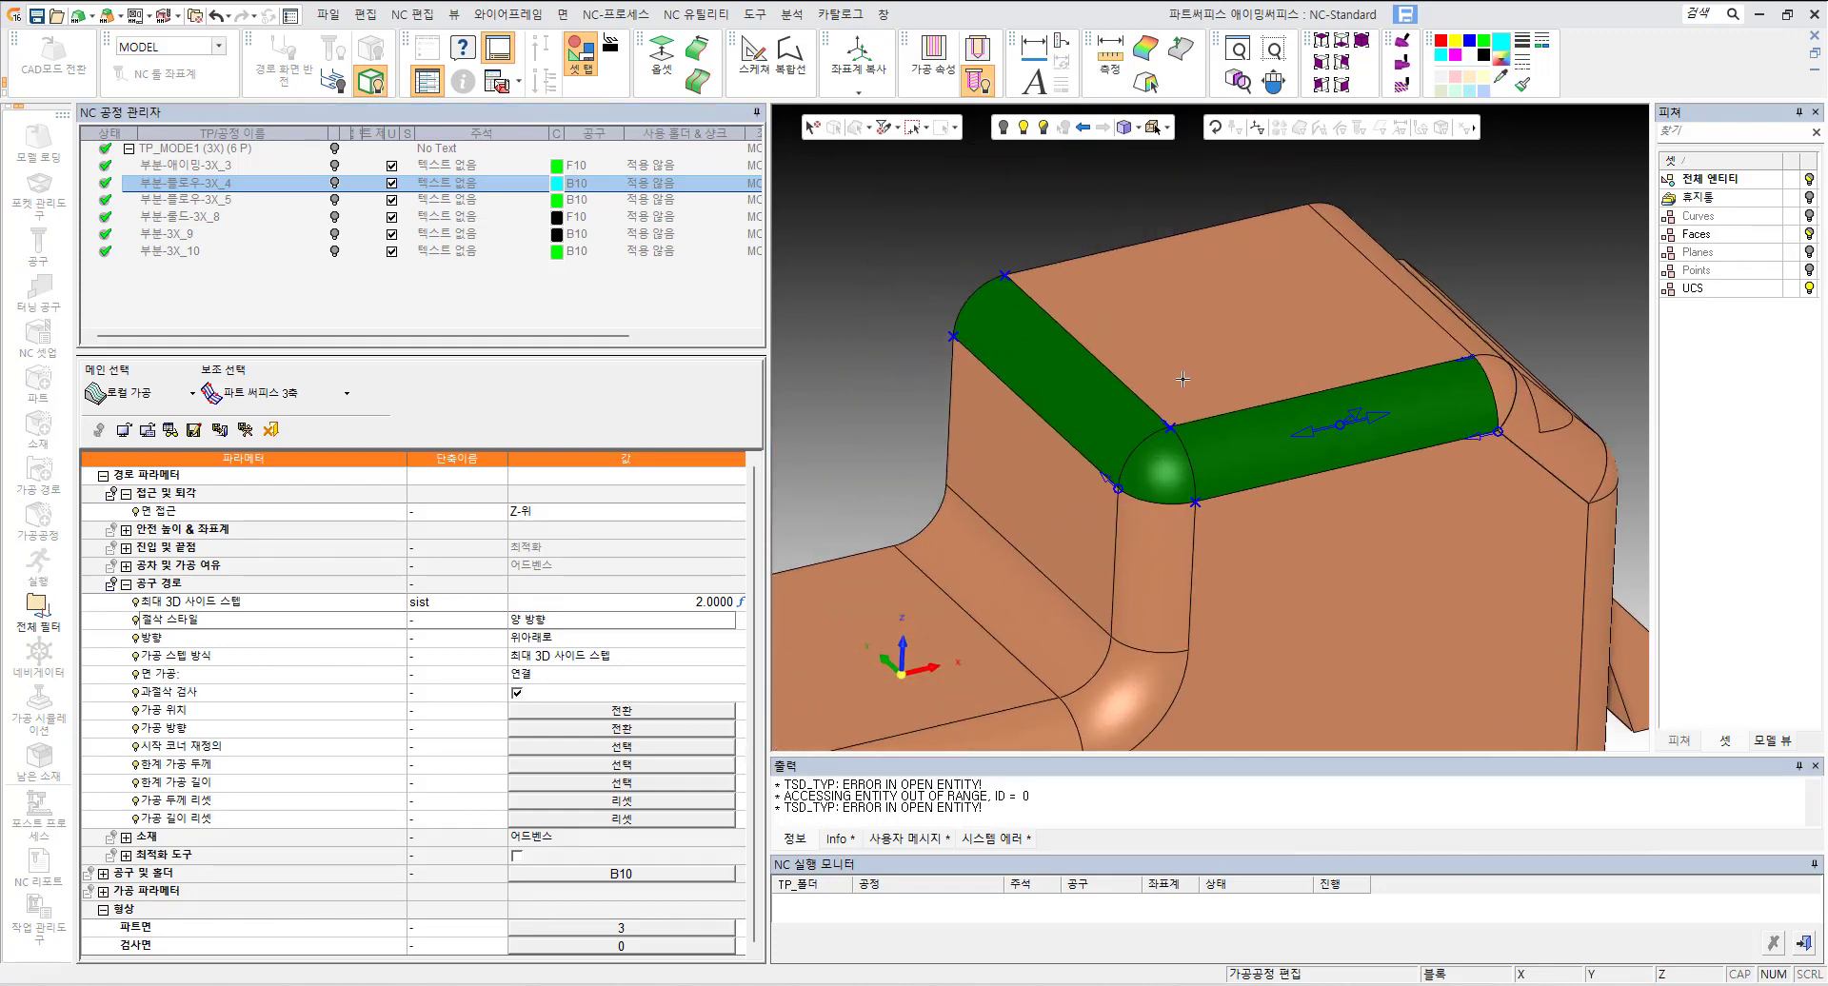
{"action": "left_click", "coordinate": [323, 396]}
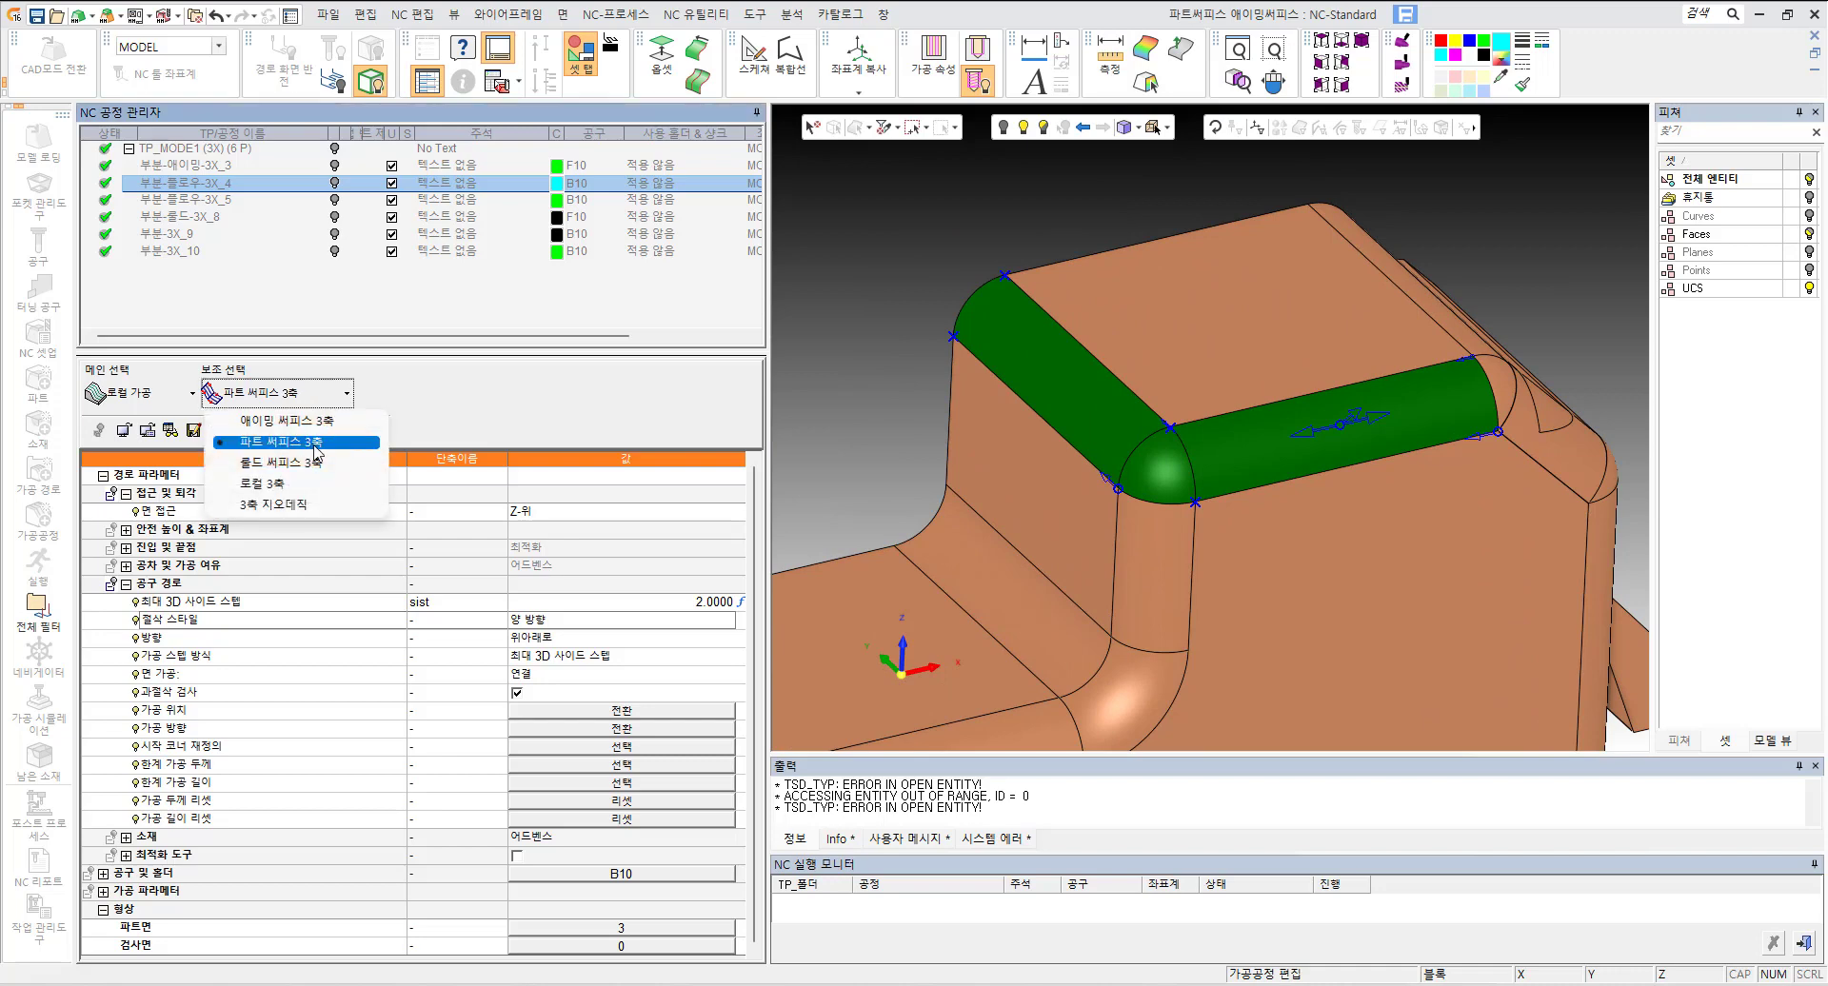
{"action": "left_click", "coordinate": [503, 420]}
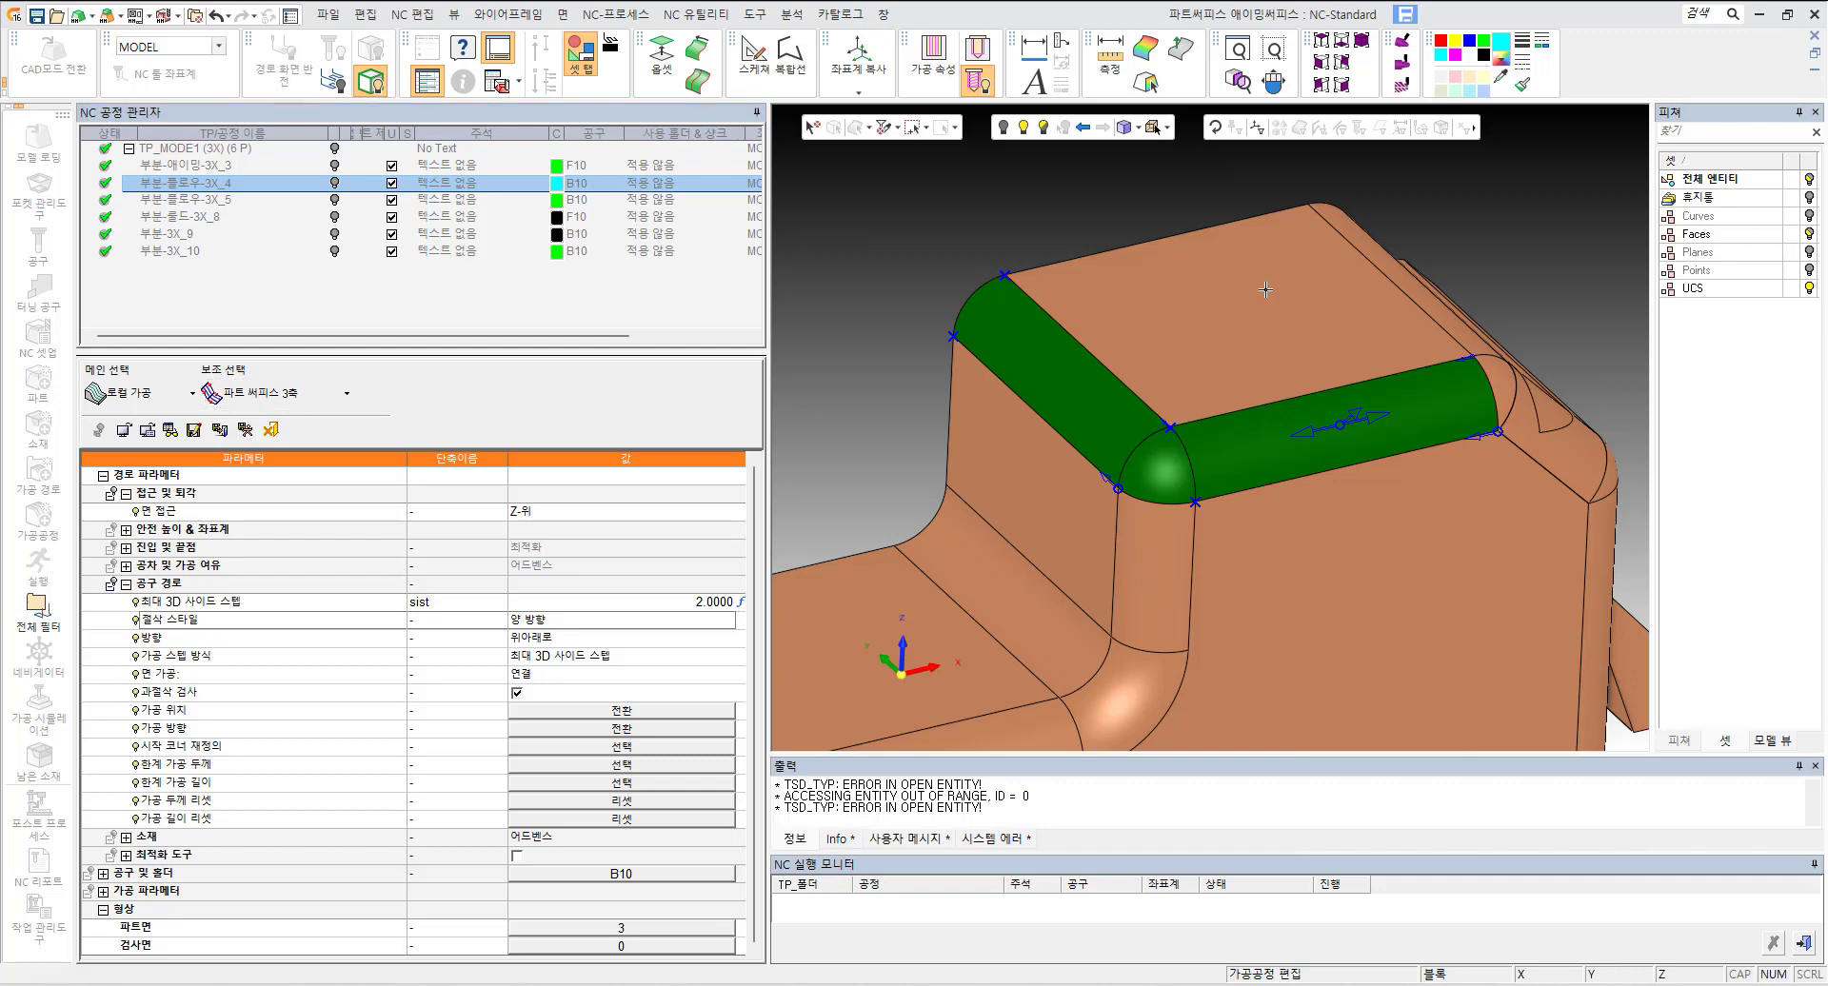
Step: Reselect the three part faces of the procedure: the long edge fillet, the corner fillet and the adjoining side fillet
{"action": "scroll", "coordinate": [1228, 343], "scroll_direction": "down", "scroll_amount": 3}
{"action": "middle_click_drag", "start_coordinate": [1198, 377], "coordinate": [1155, 371], "text": "ctrl"}
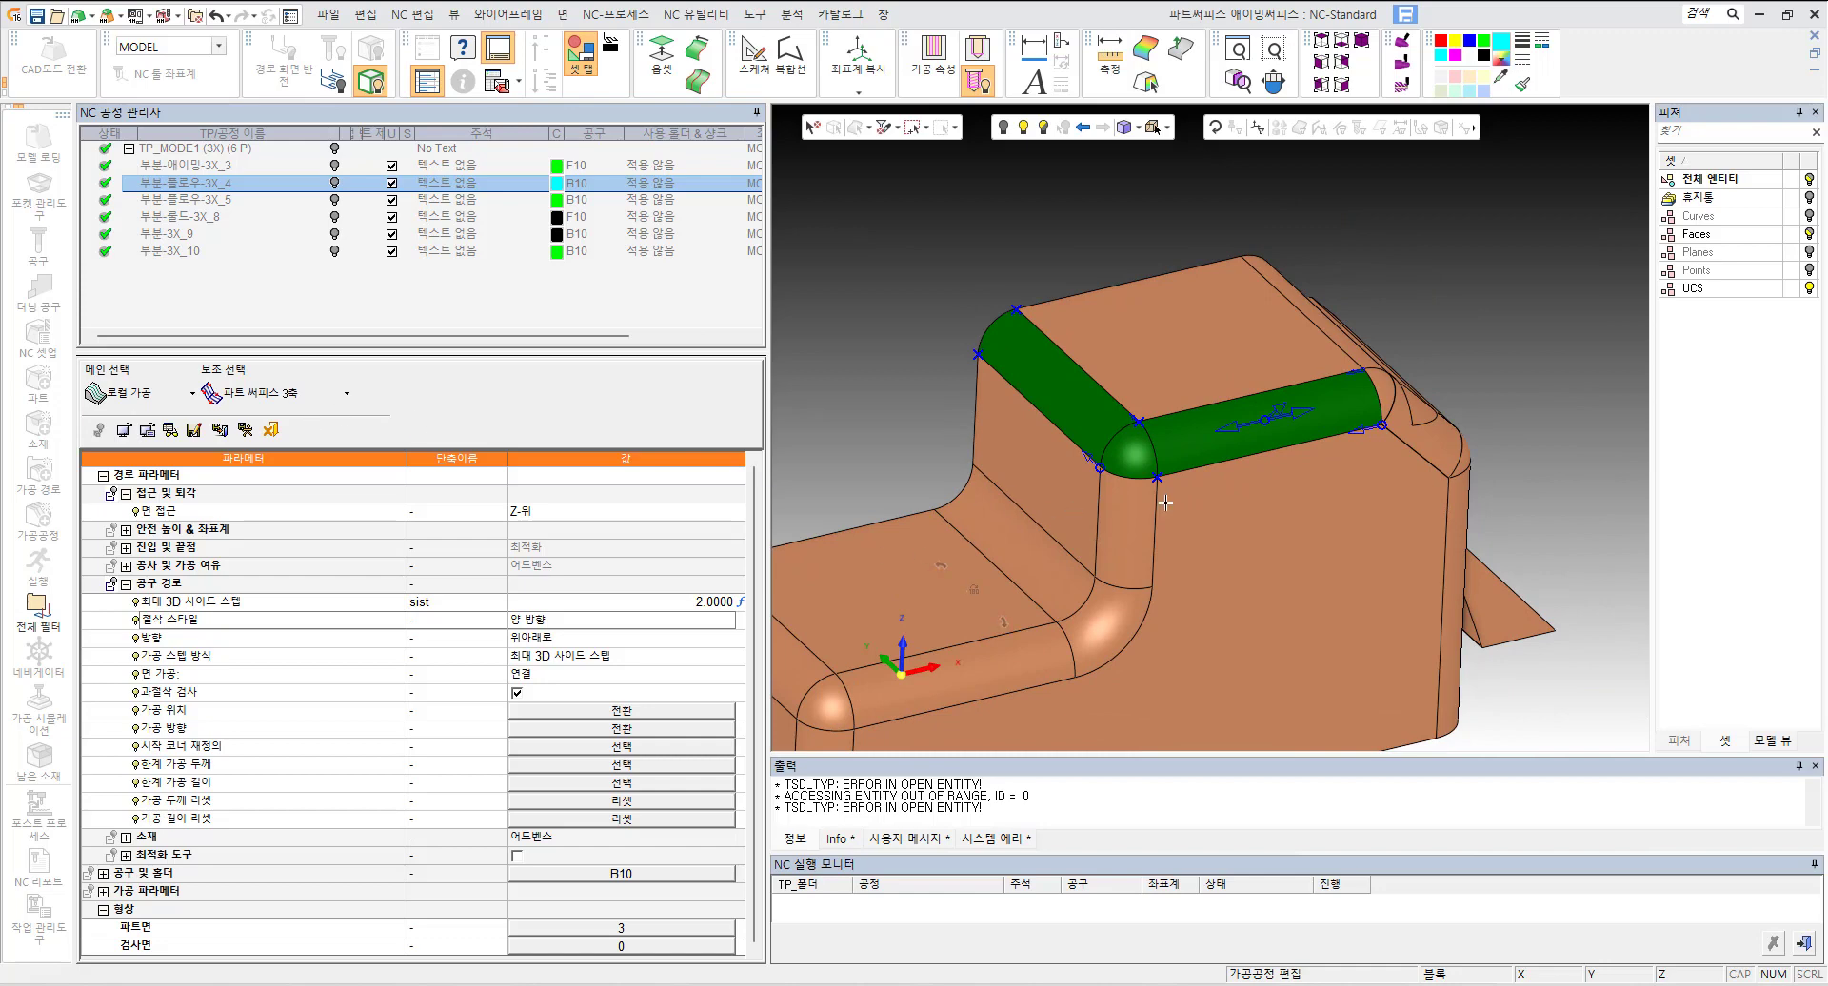
{"action": "left_click_drag", "start_coordinate": [1167, 503], "coordinate": [1126, 472], "text": "ctrl"}
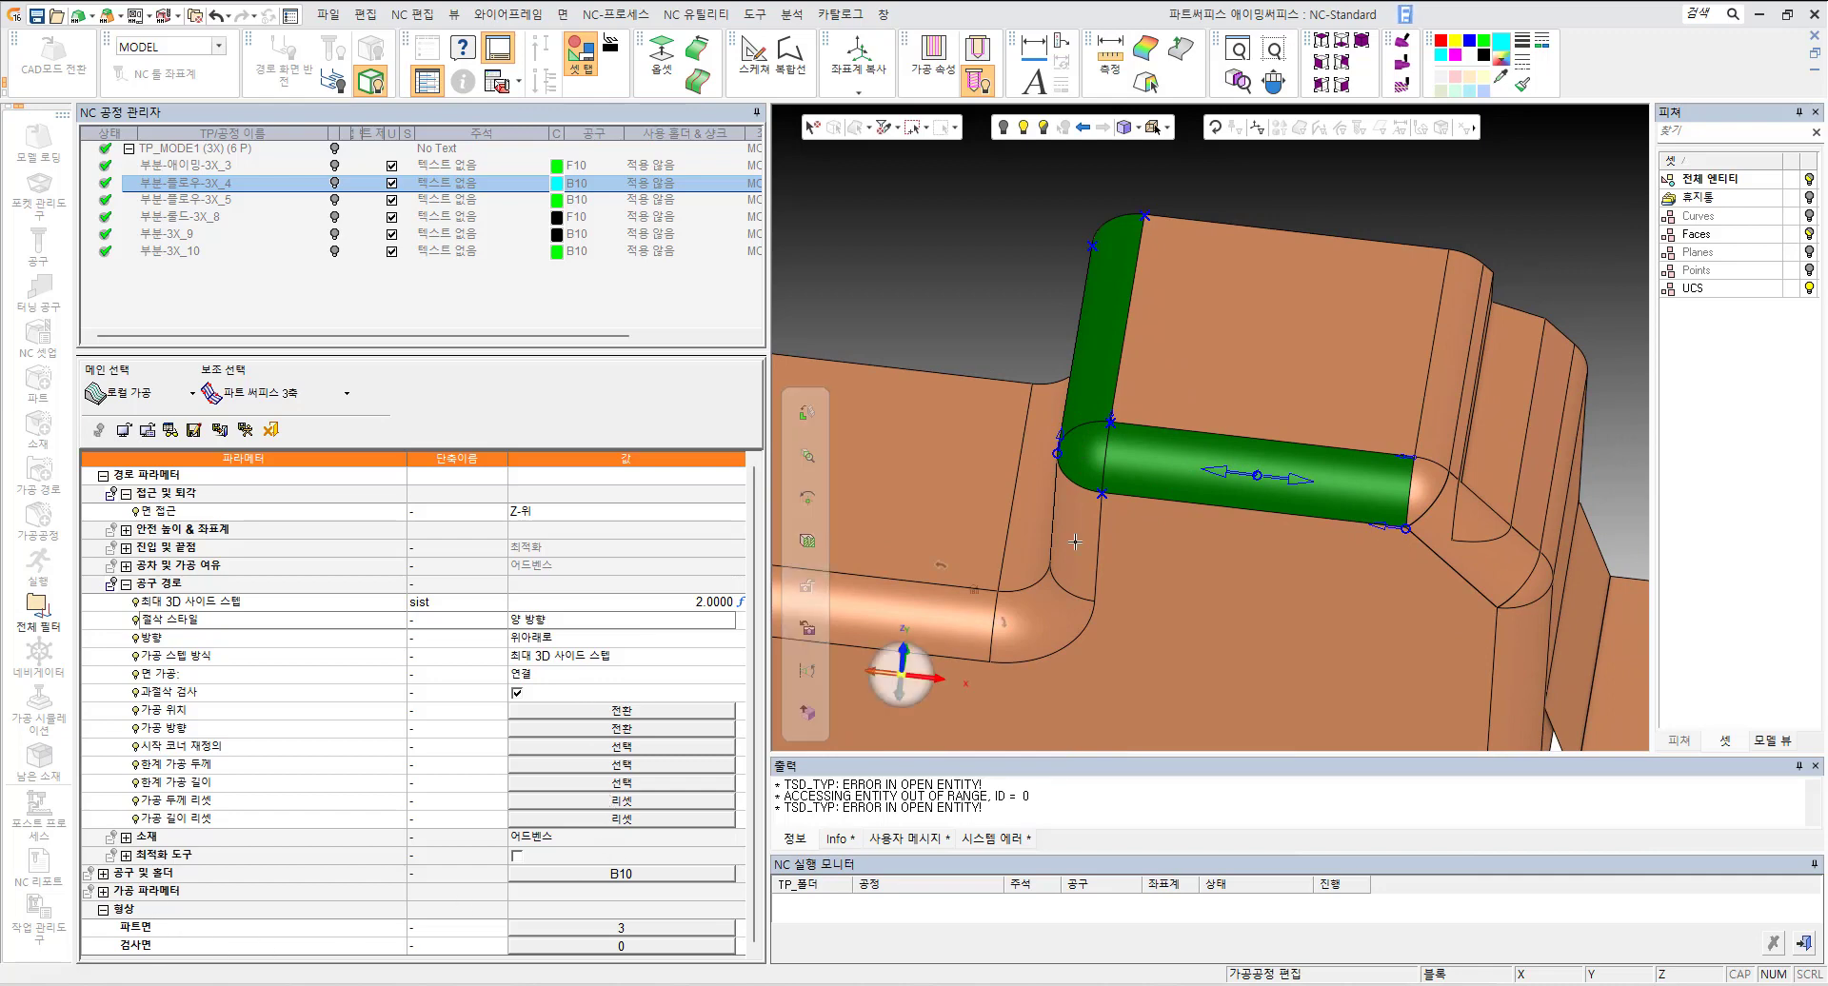
{"action": "left_click", "coordinate": [514, 931]}
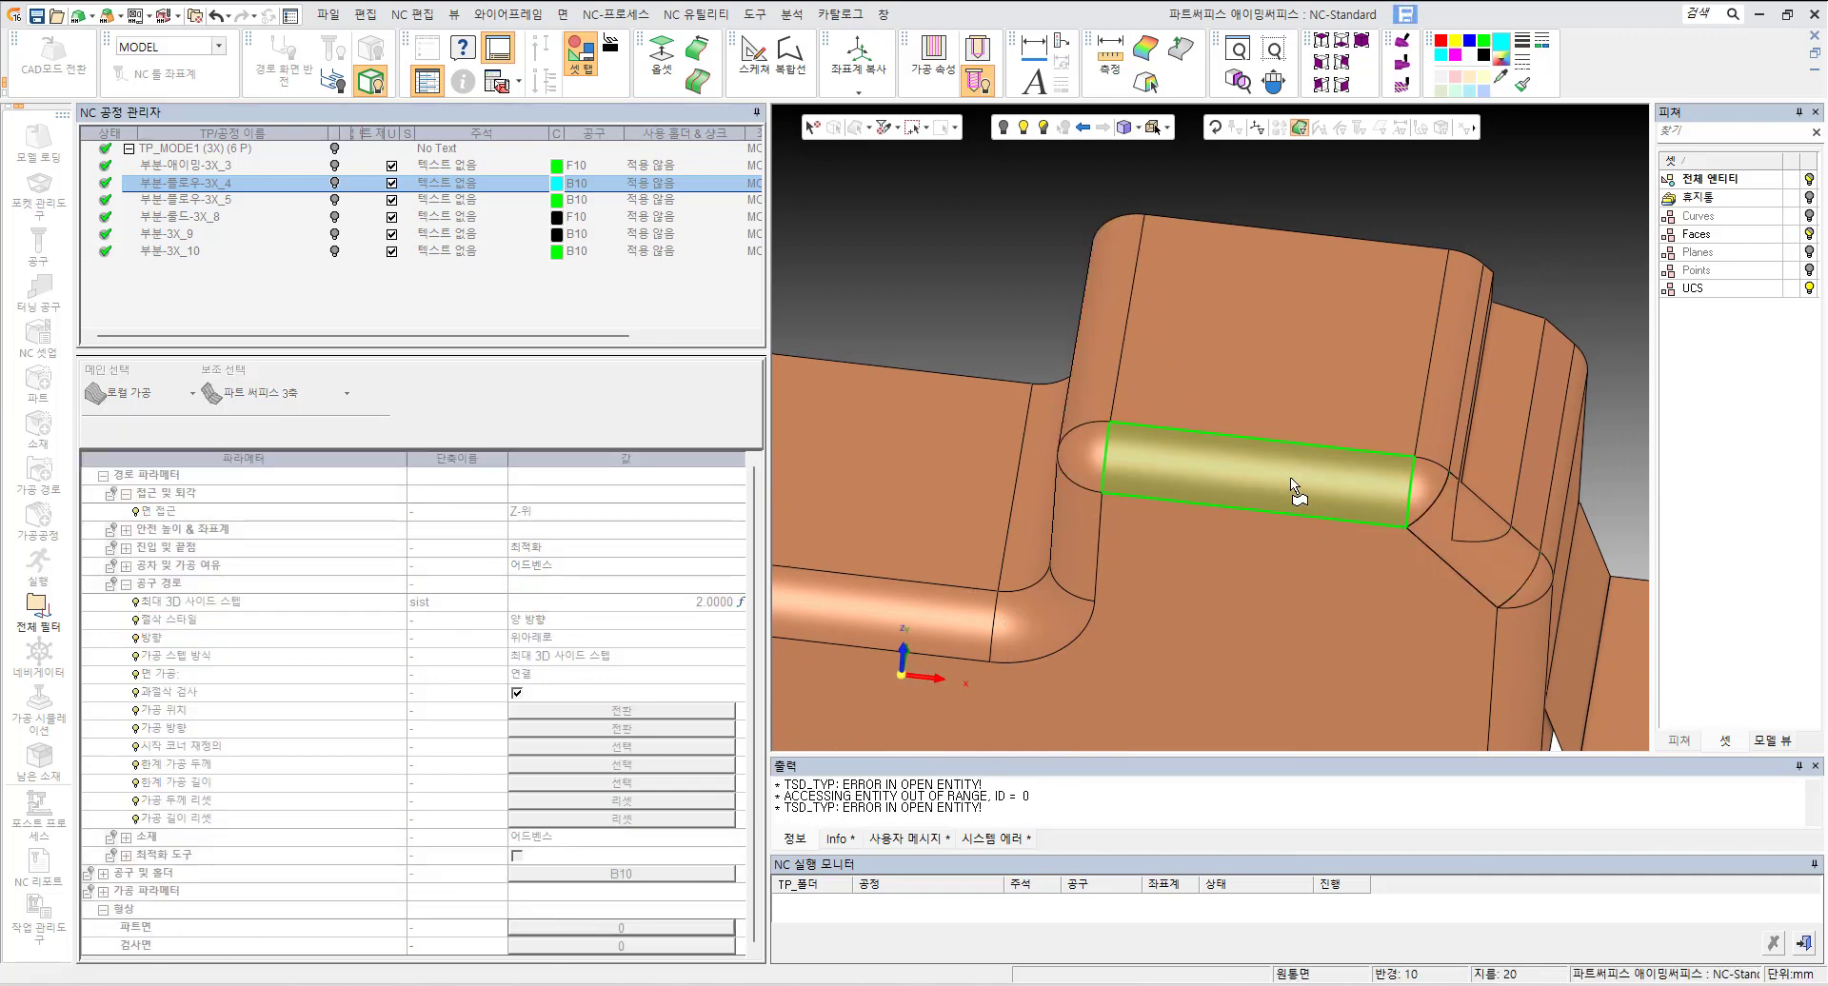
{"action": "left_click", "coordinate": [1290, 483]}
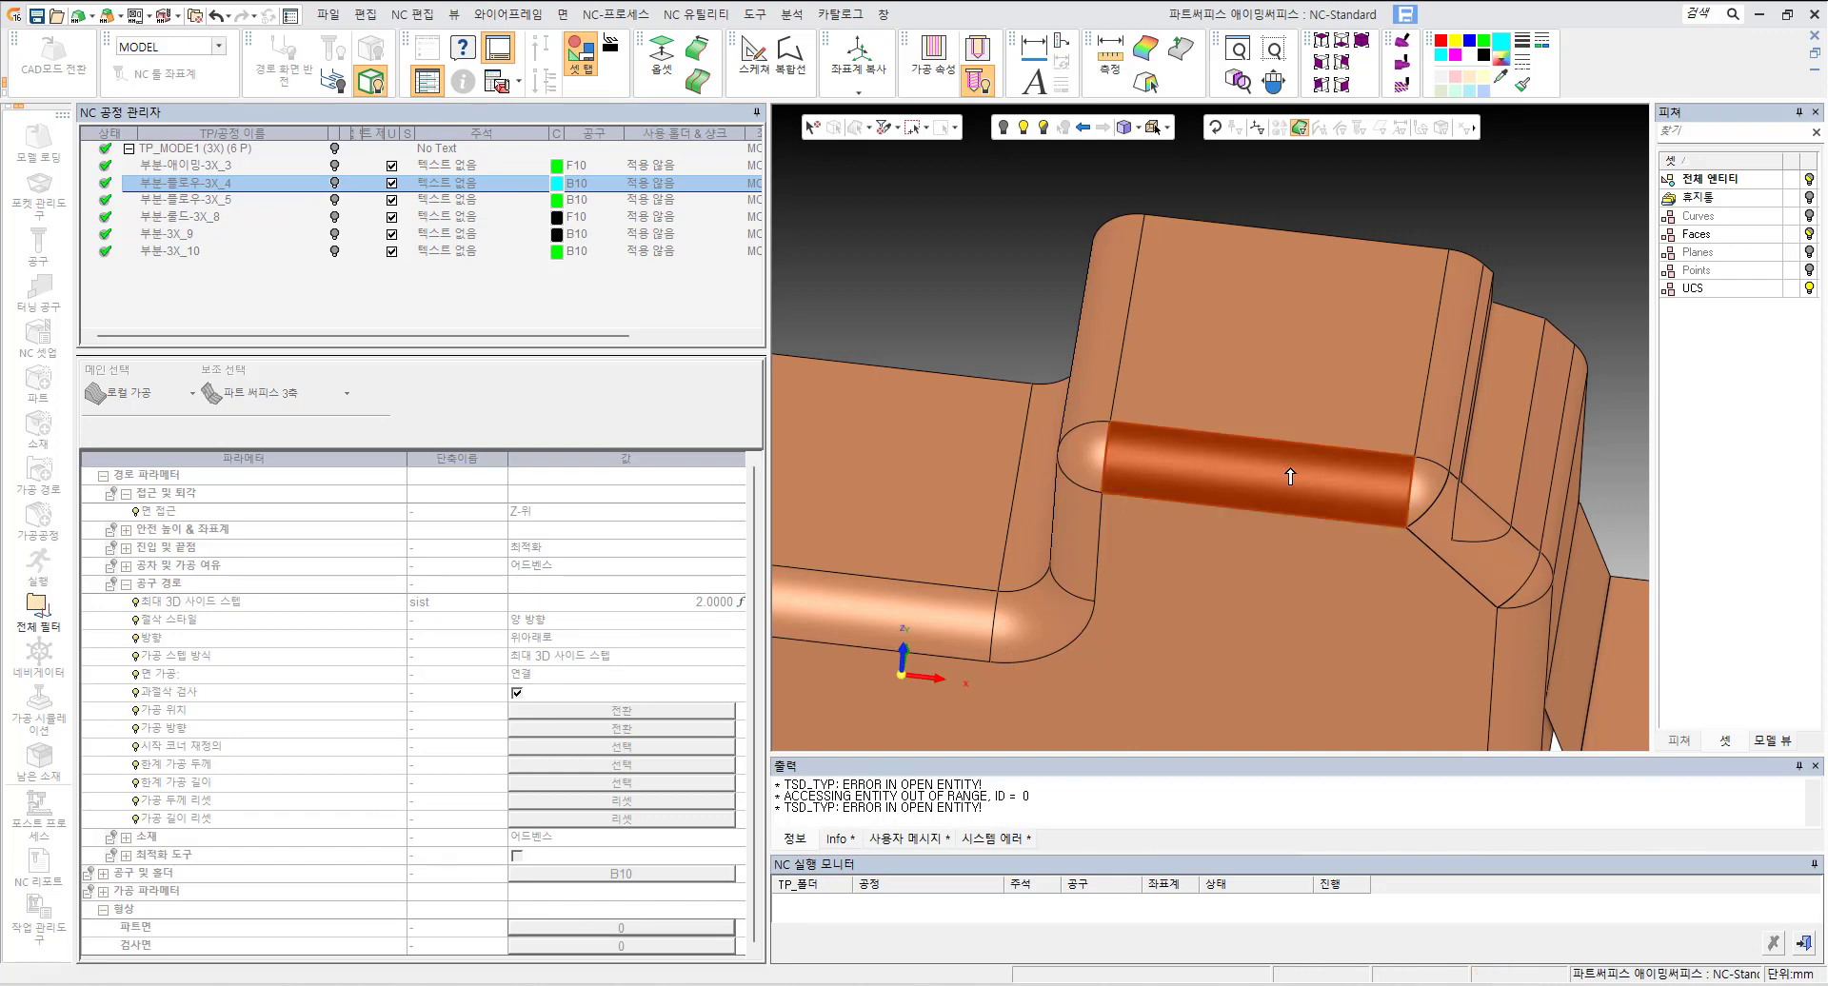
{"action": "left_click", "coordinate": [1089, 460]}
{"action": "left_click", "coordinate": [1083, 390]}
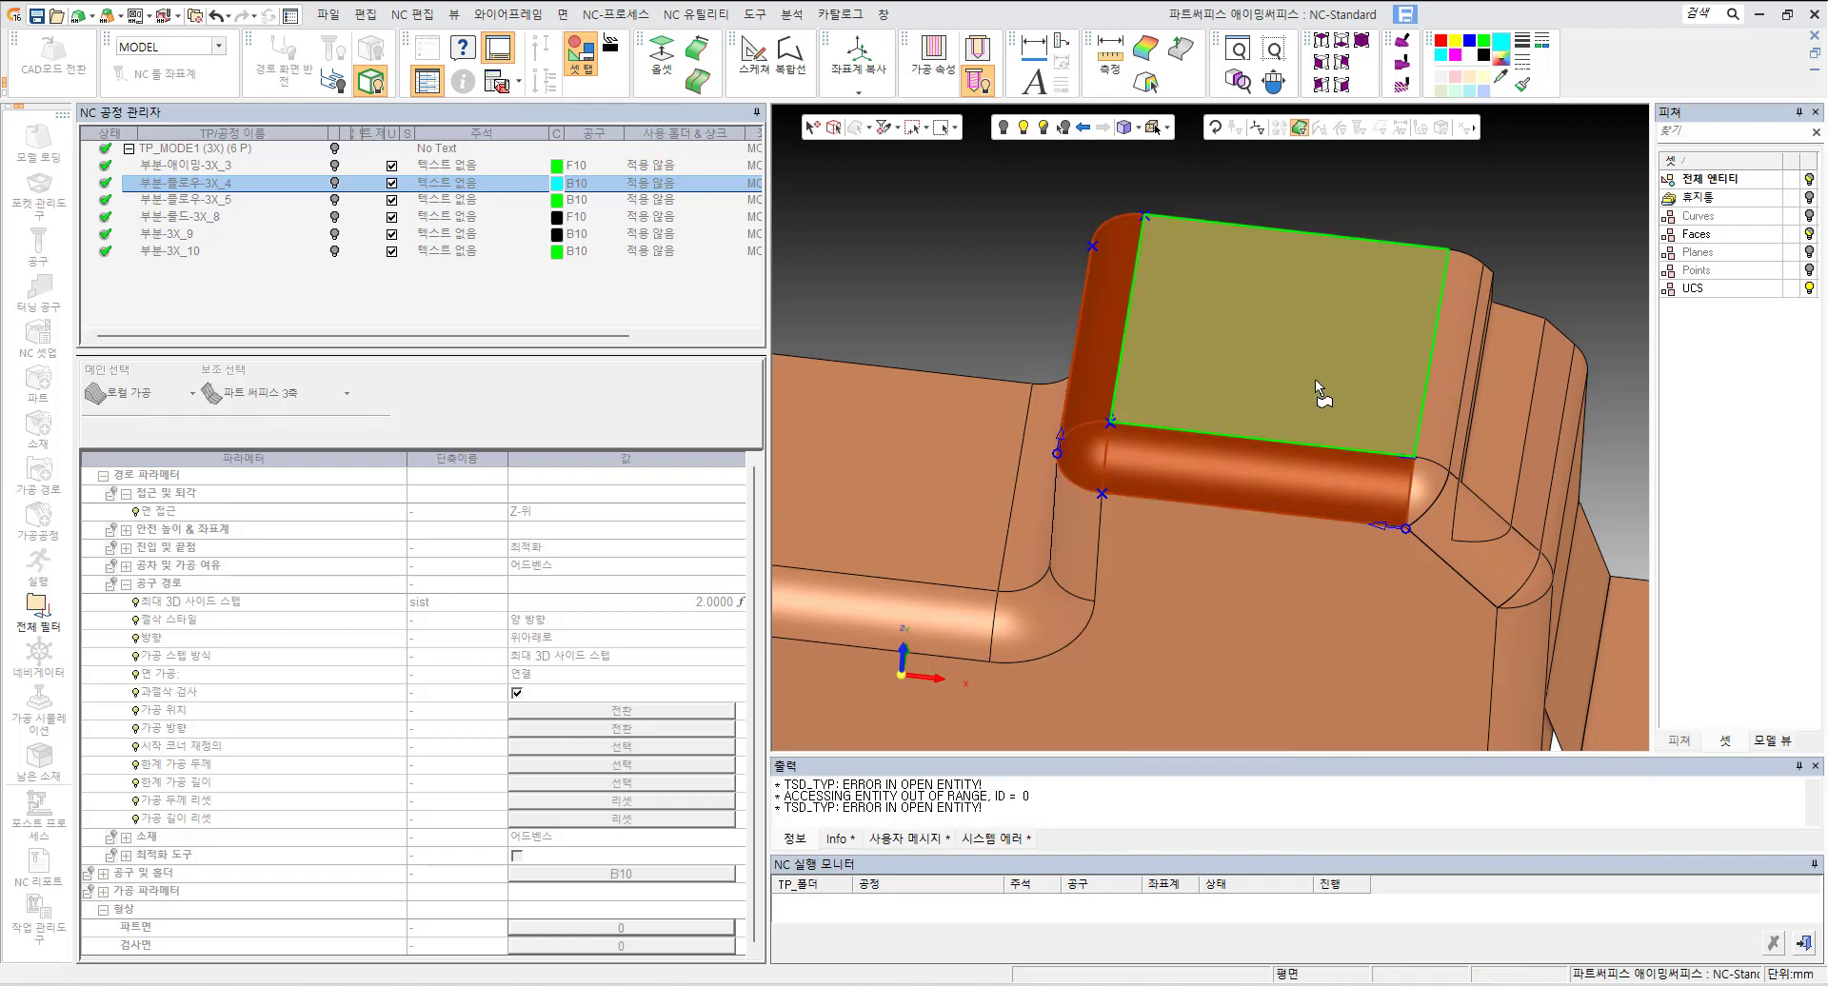
{"action": "left_click", "coordinate": [1093, 301]}
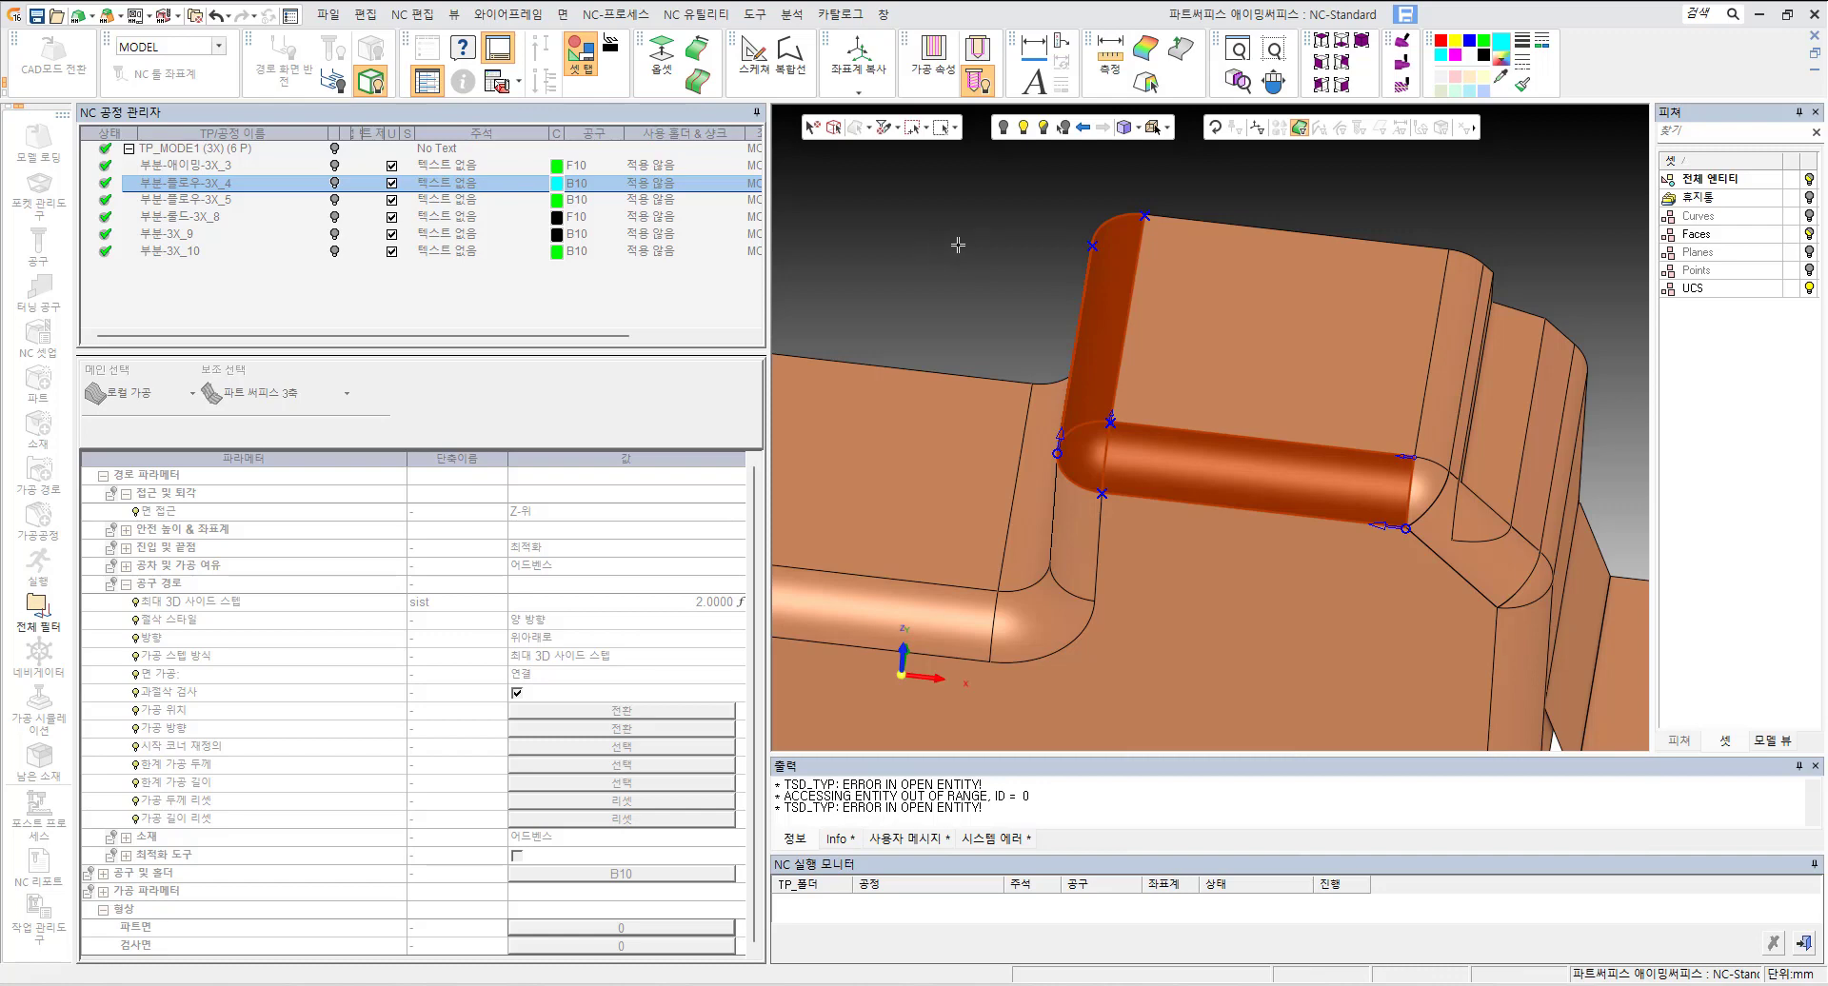
{"action": "middle_click", "coordinate": [957, 245]}
Step: Switch the machining direction on the long edge fillet to run across the face and back to running along it
{"action": "left_click_drag", "start_coordinate": [1344, 437], "coordinate": [1247, 437], "text": "ctrl"}
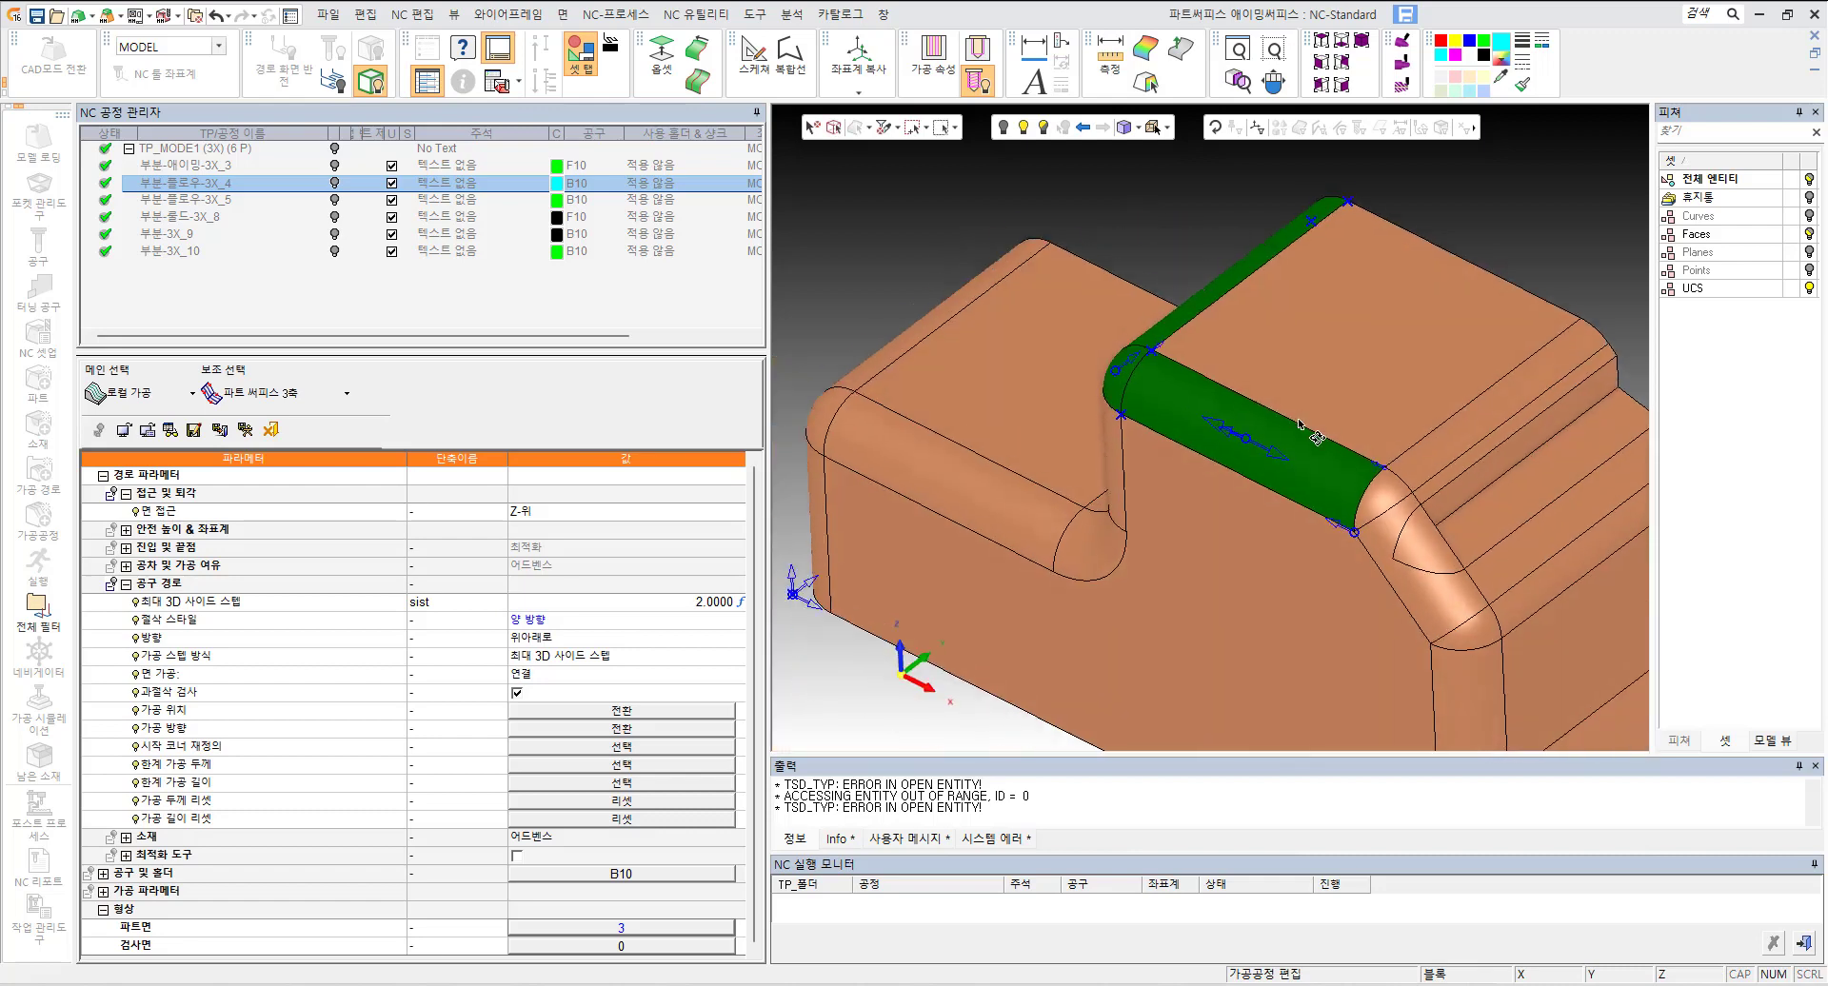
{"action": "scroll", "coordinate": [1246, 437], "scroll_direction": "up", "scroll_amount": 2}
{"action": "middle_click_drag", "start_coordinate": [1328, 455], "coordinate": [1216, 446], "text": "ctrl"}
{"action": "left_click_drag", "start_coordinate": [1216, 445], "coordinate": [1184, 450], "text": "ctrl"}
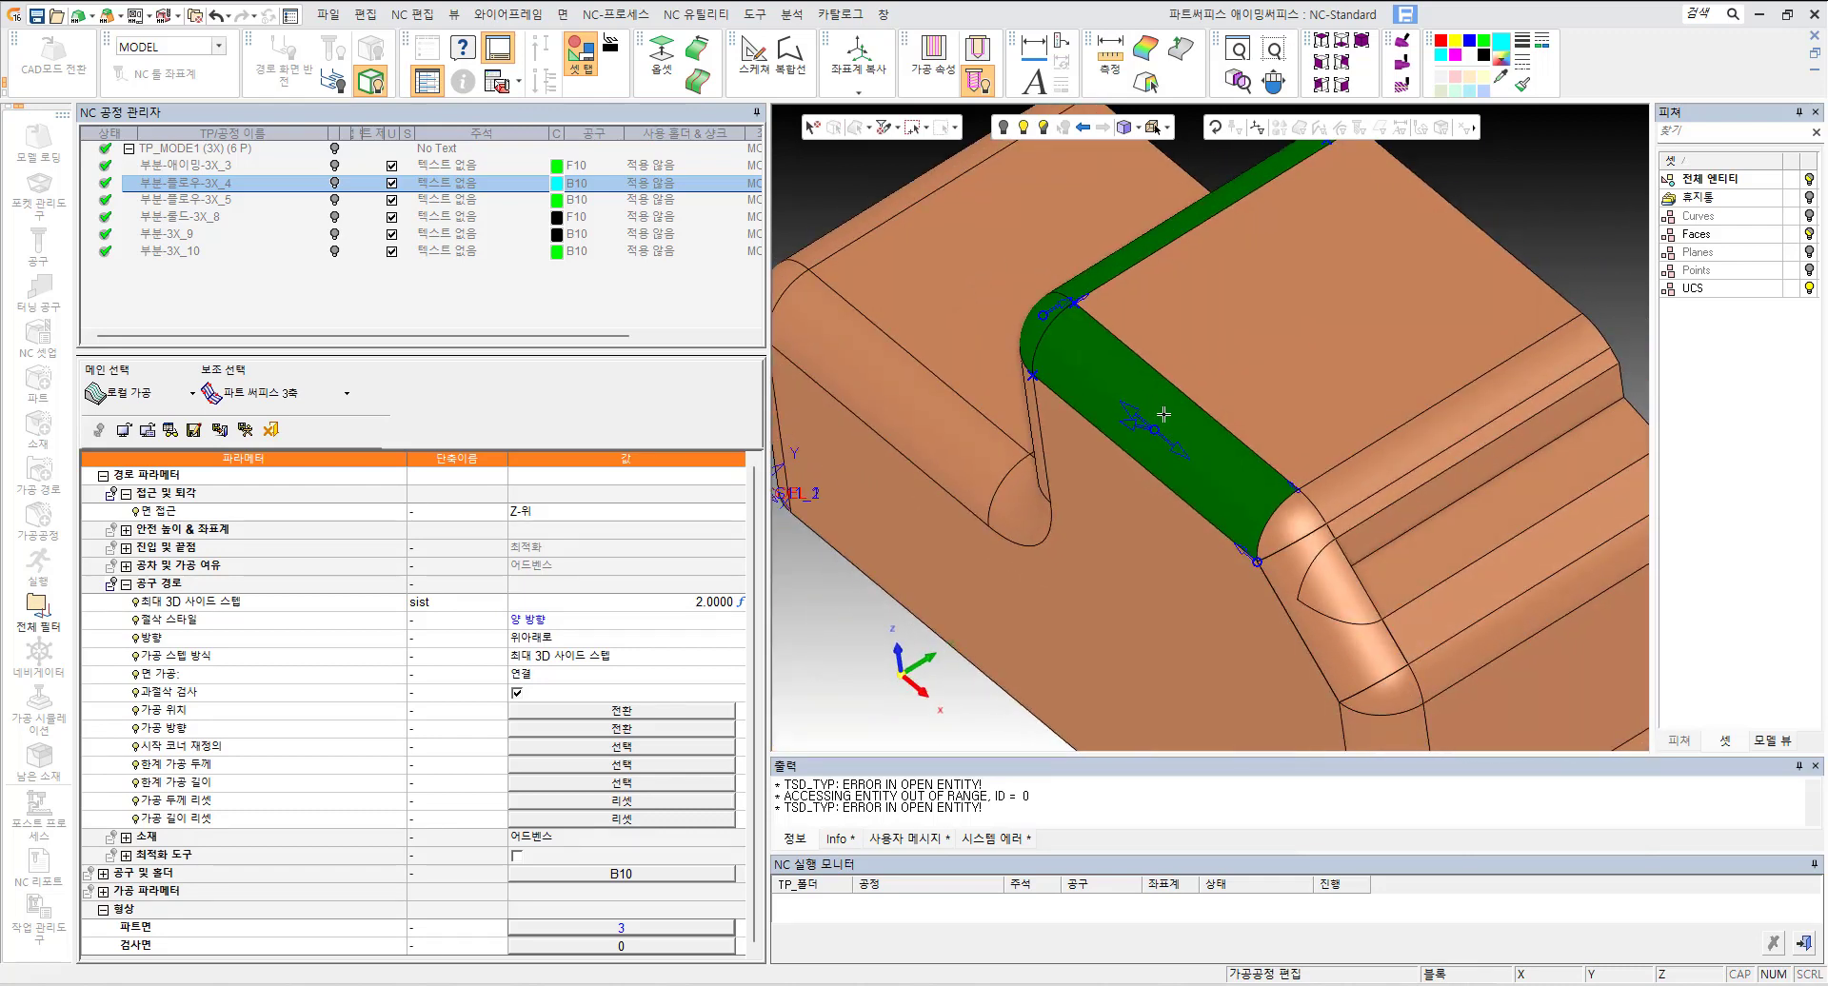
{"action": "left_click", "coordinate": [1178, 442]}
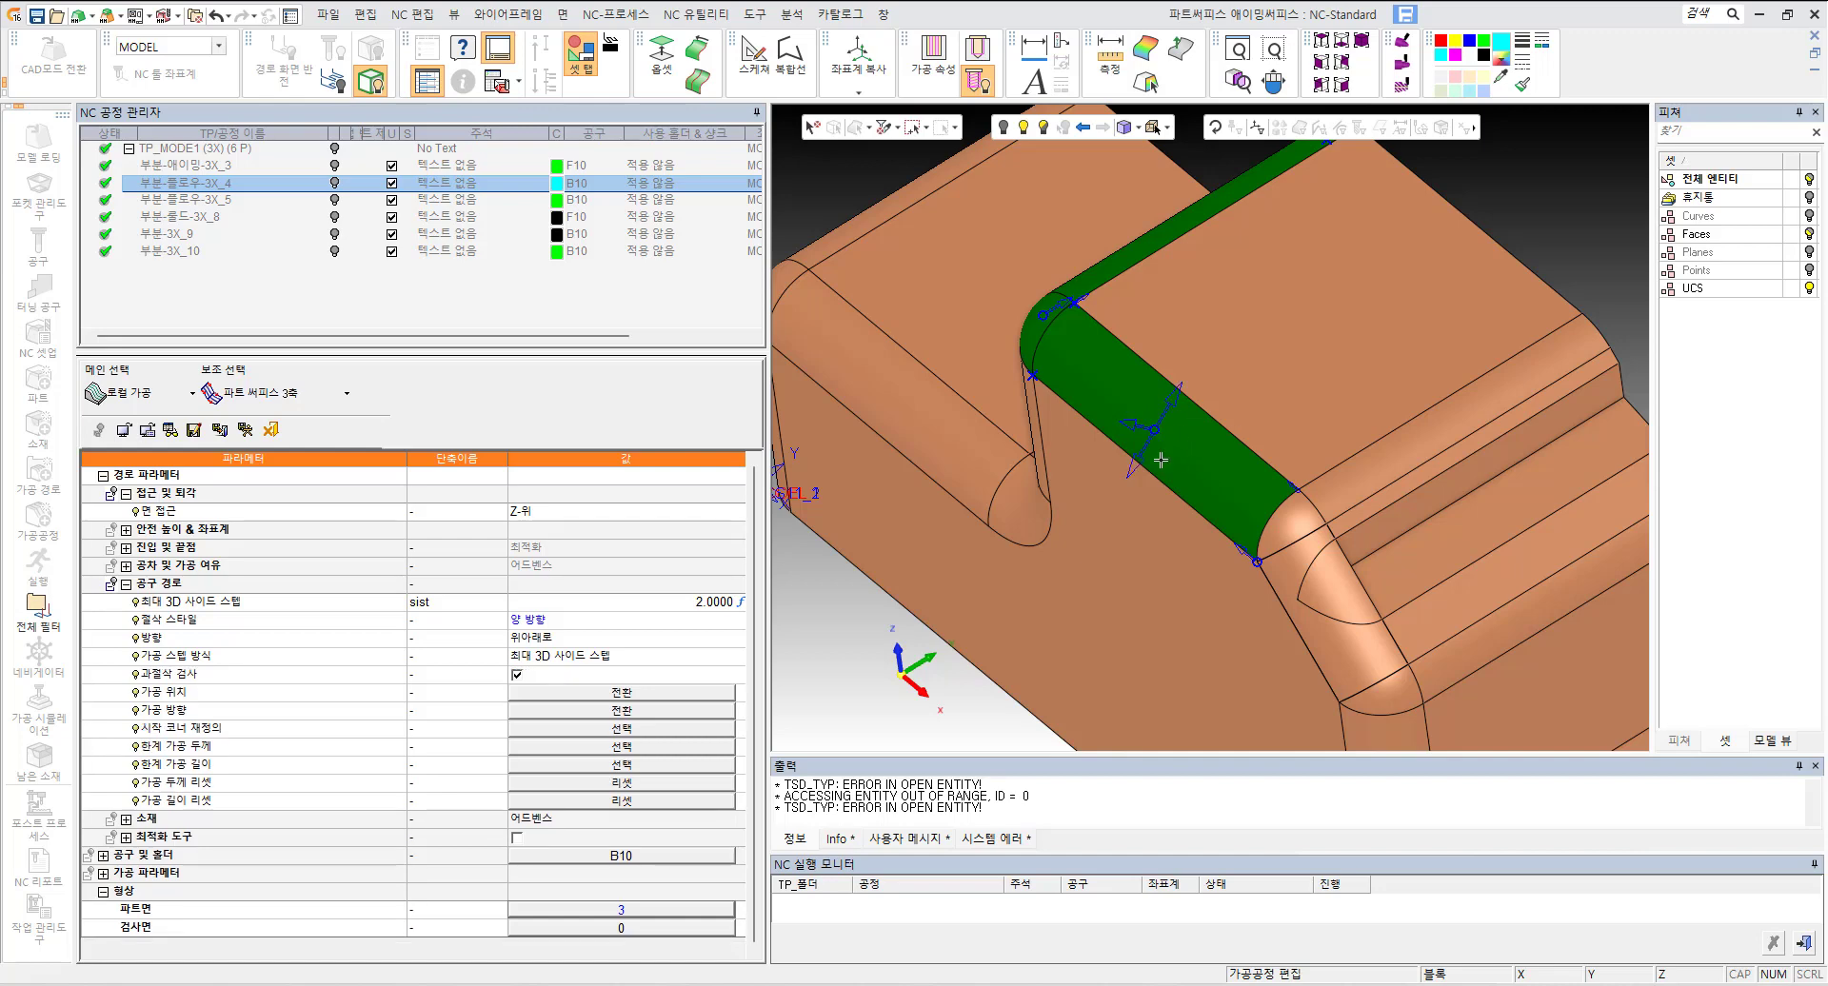
{"action": "left_click", "coordinate": [1133, 471]}
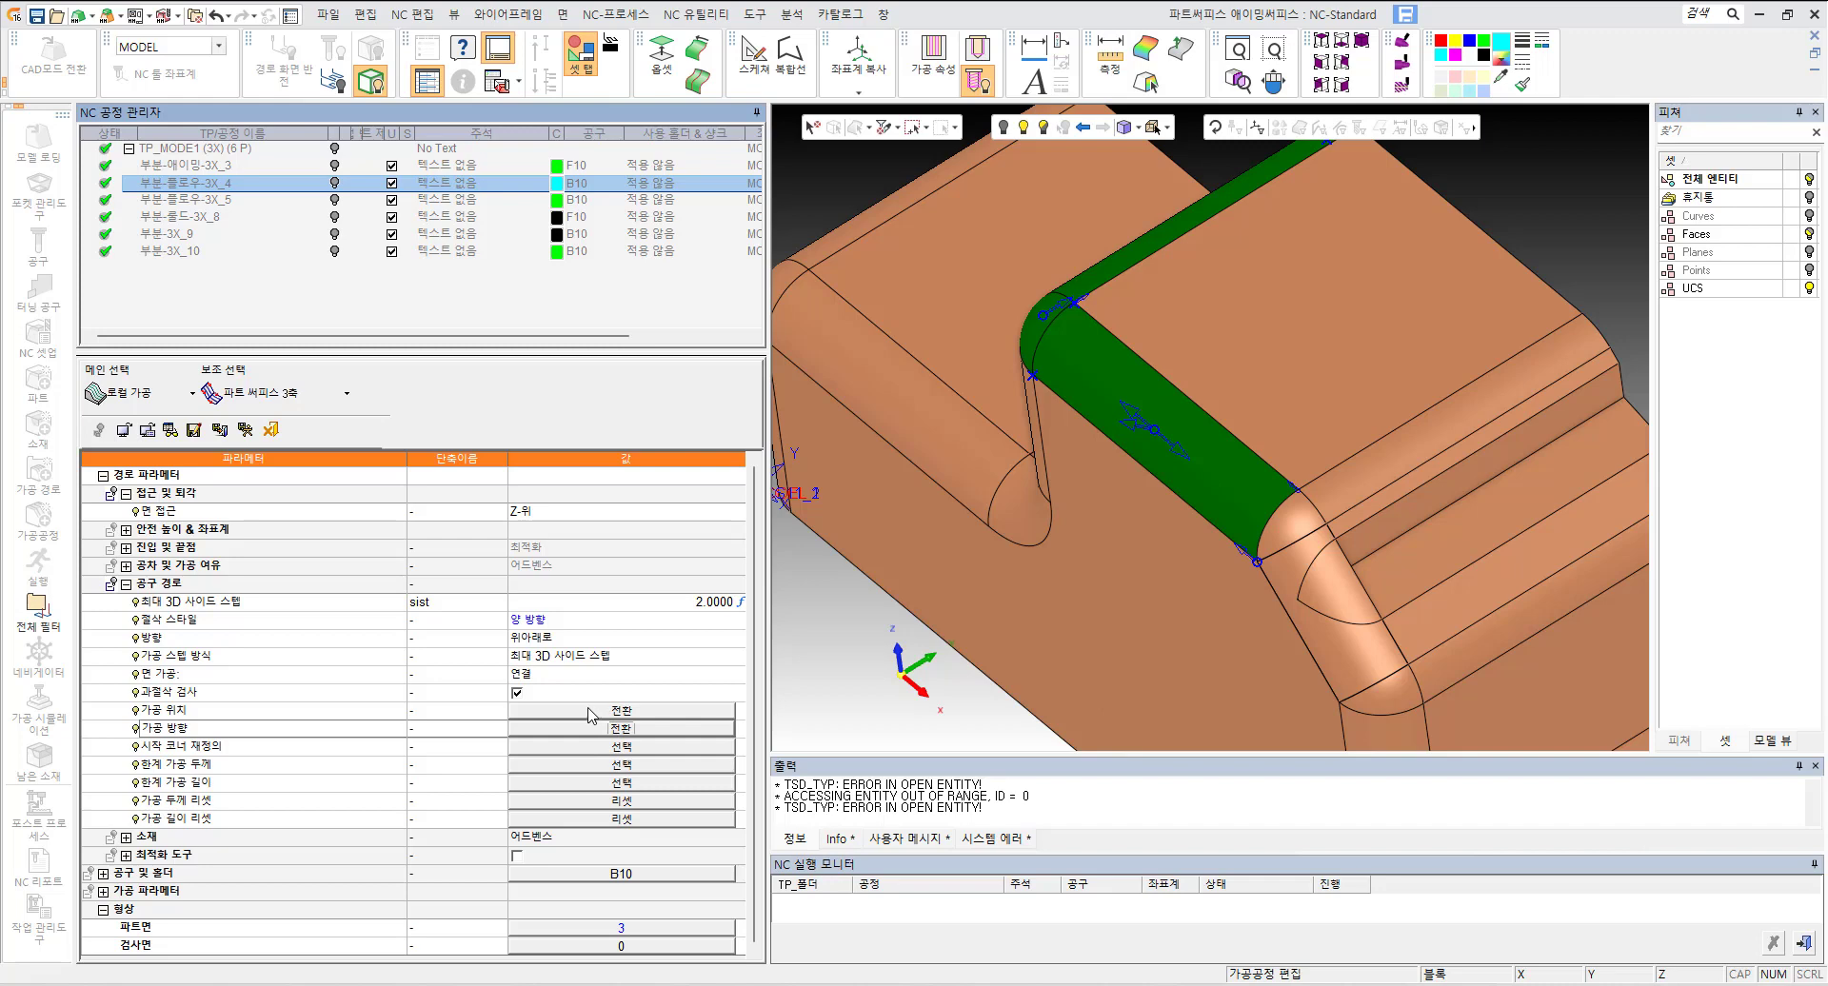
Step: Flip the machining side on the long edge fillet to the opposite side and back to the outside
{"action": "middle_click_drag", "start_coordinate": [1314, 445], "coordinate": [1194, 423]}
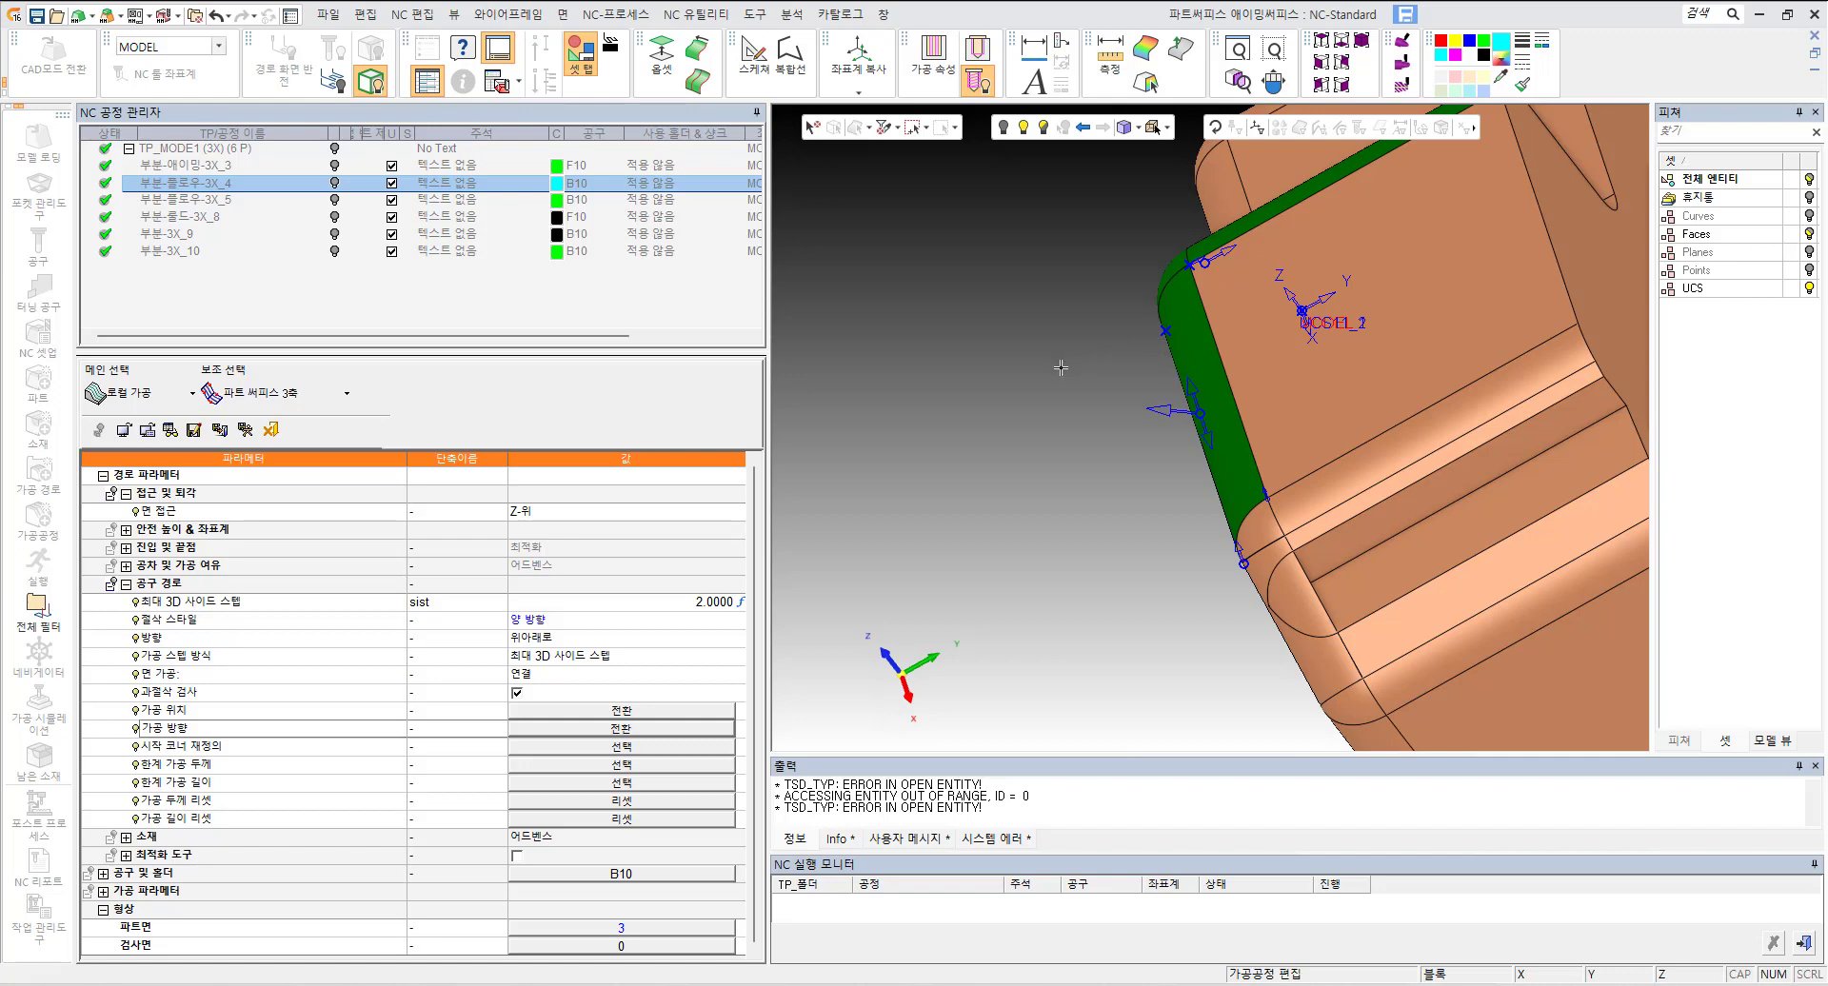
{"action": "left_click", "coordinate": [1172, 406]}
{"action": "left_click", "coordinate": [1234, 413]}
{"action": "middle_click_drag", "start_coordinate": [1245, 441], "coordinate": [1283, 461]}
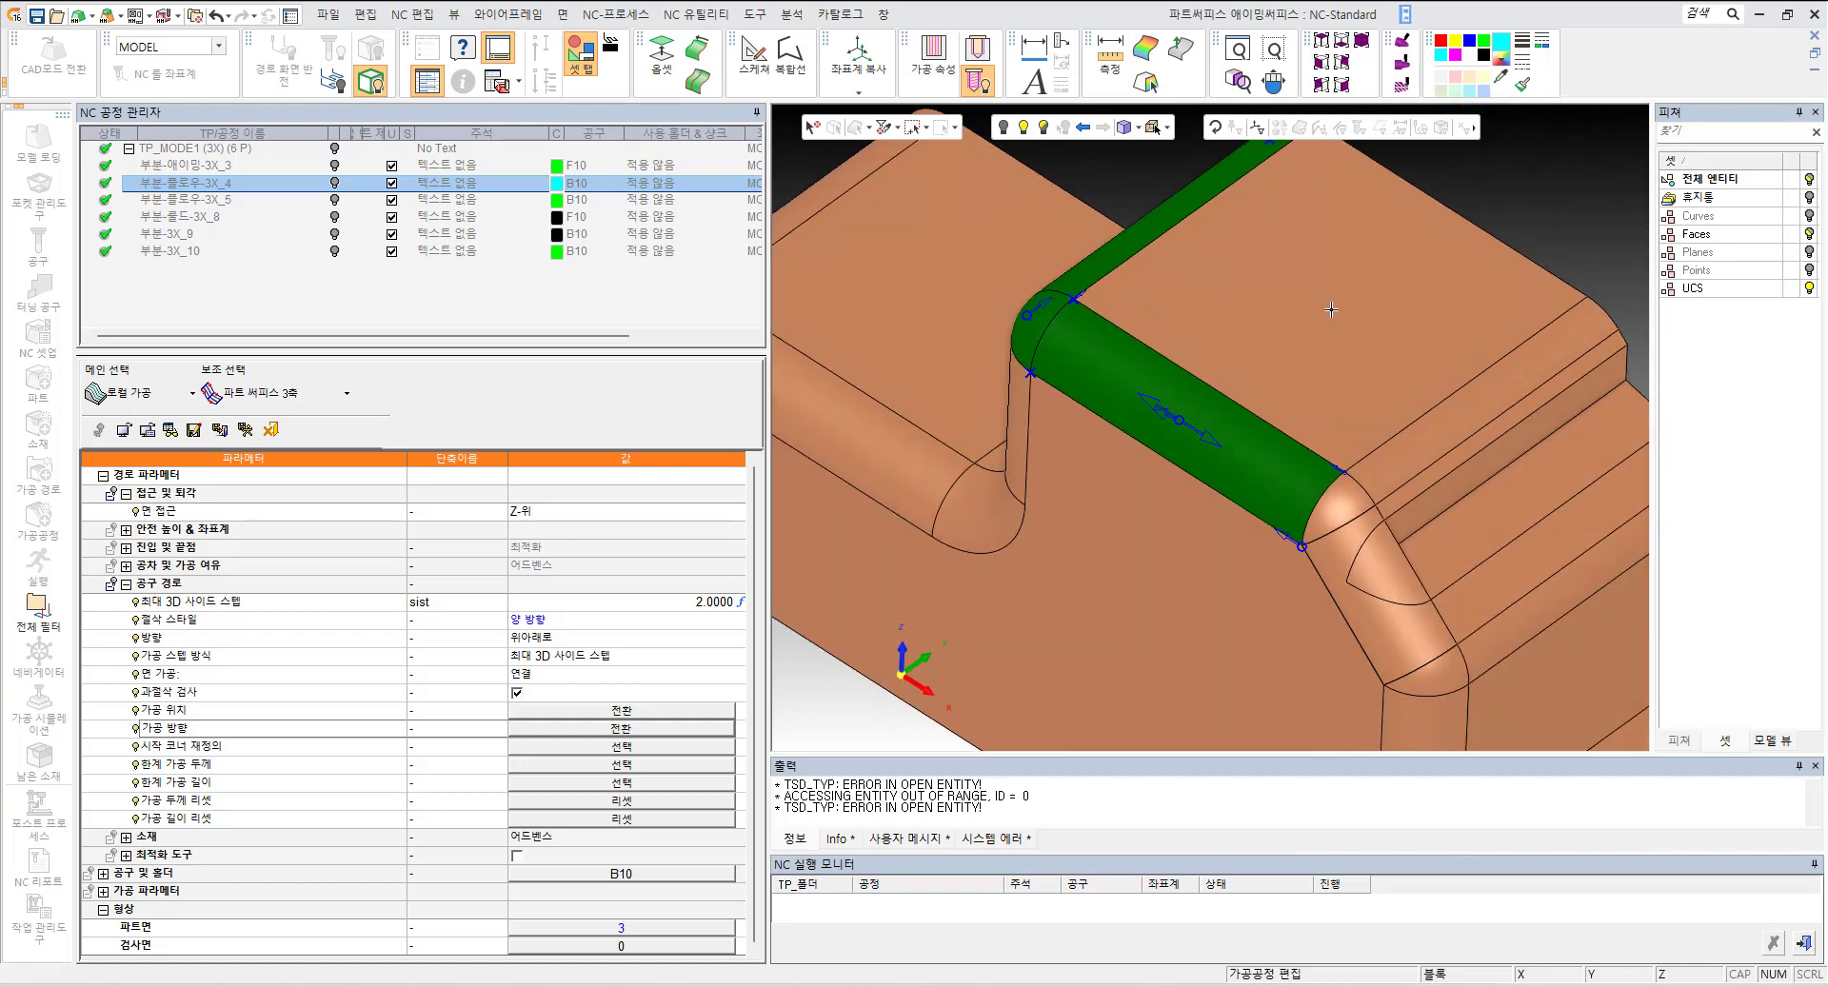
{"action": "middle_click_drag", "start_coordinate": [1323, 298], "coordinate": [1294, 365]}
{"action": "middle_click_drag", "start_coordinate": [998, 442], "coordinate": [1088, 455], "text": "ctrl"}
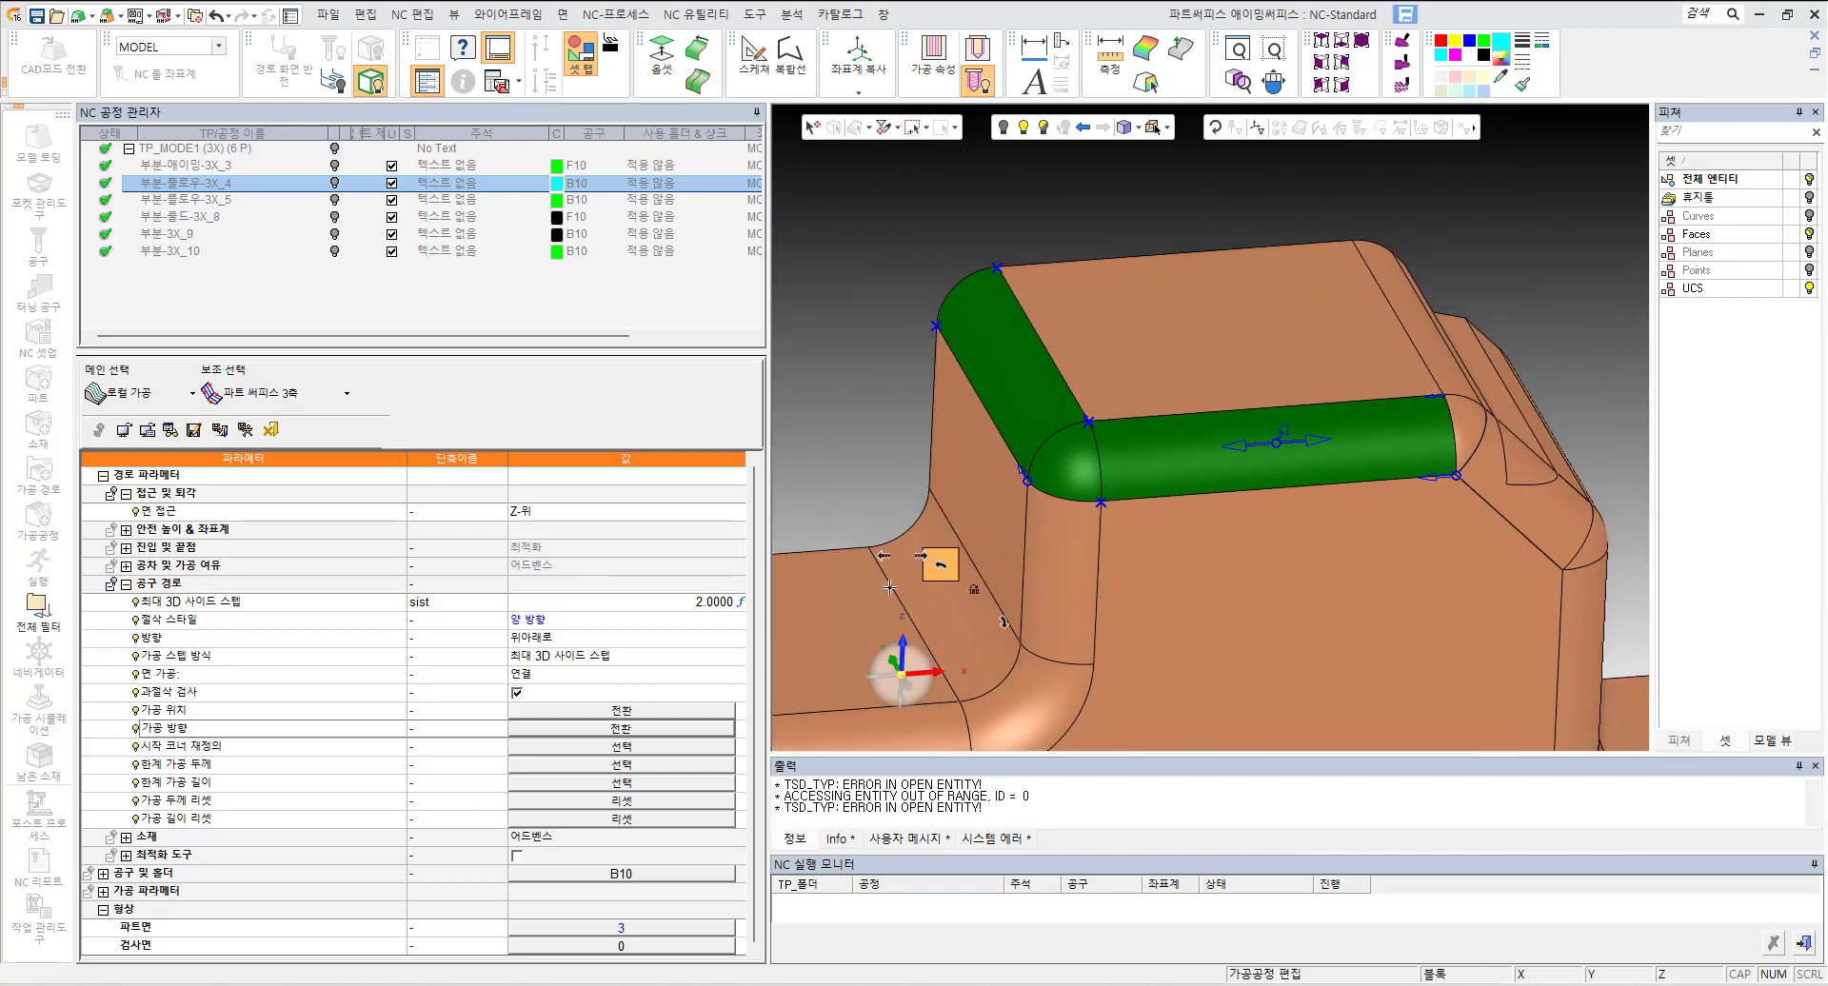
Step: Review the step method options, keeping 최대 3D 사이드 스텝, check the maximum 3D side step, and exit the procedure
{"action": "left_click", "coordinate": [385, 661]}
{"action": "left_click", "coordinate": [634, 663]}
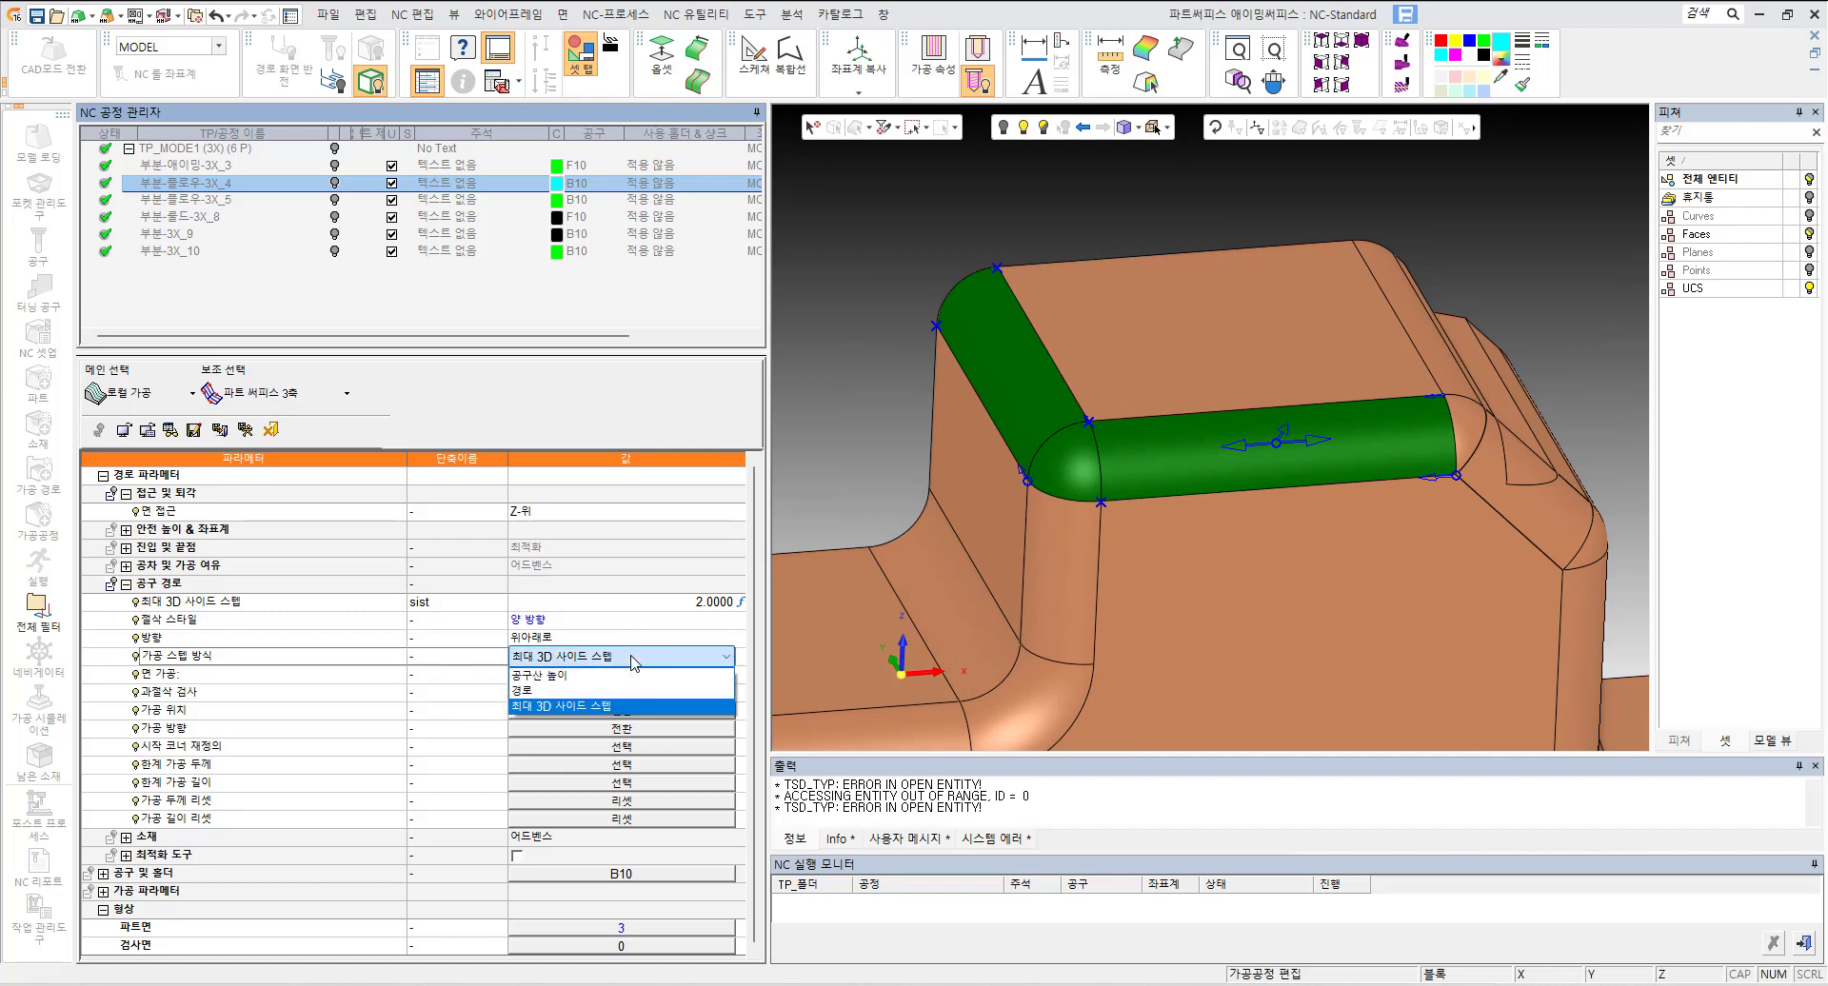
{"action": "left_click", "coordinate": [632, 662]}
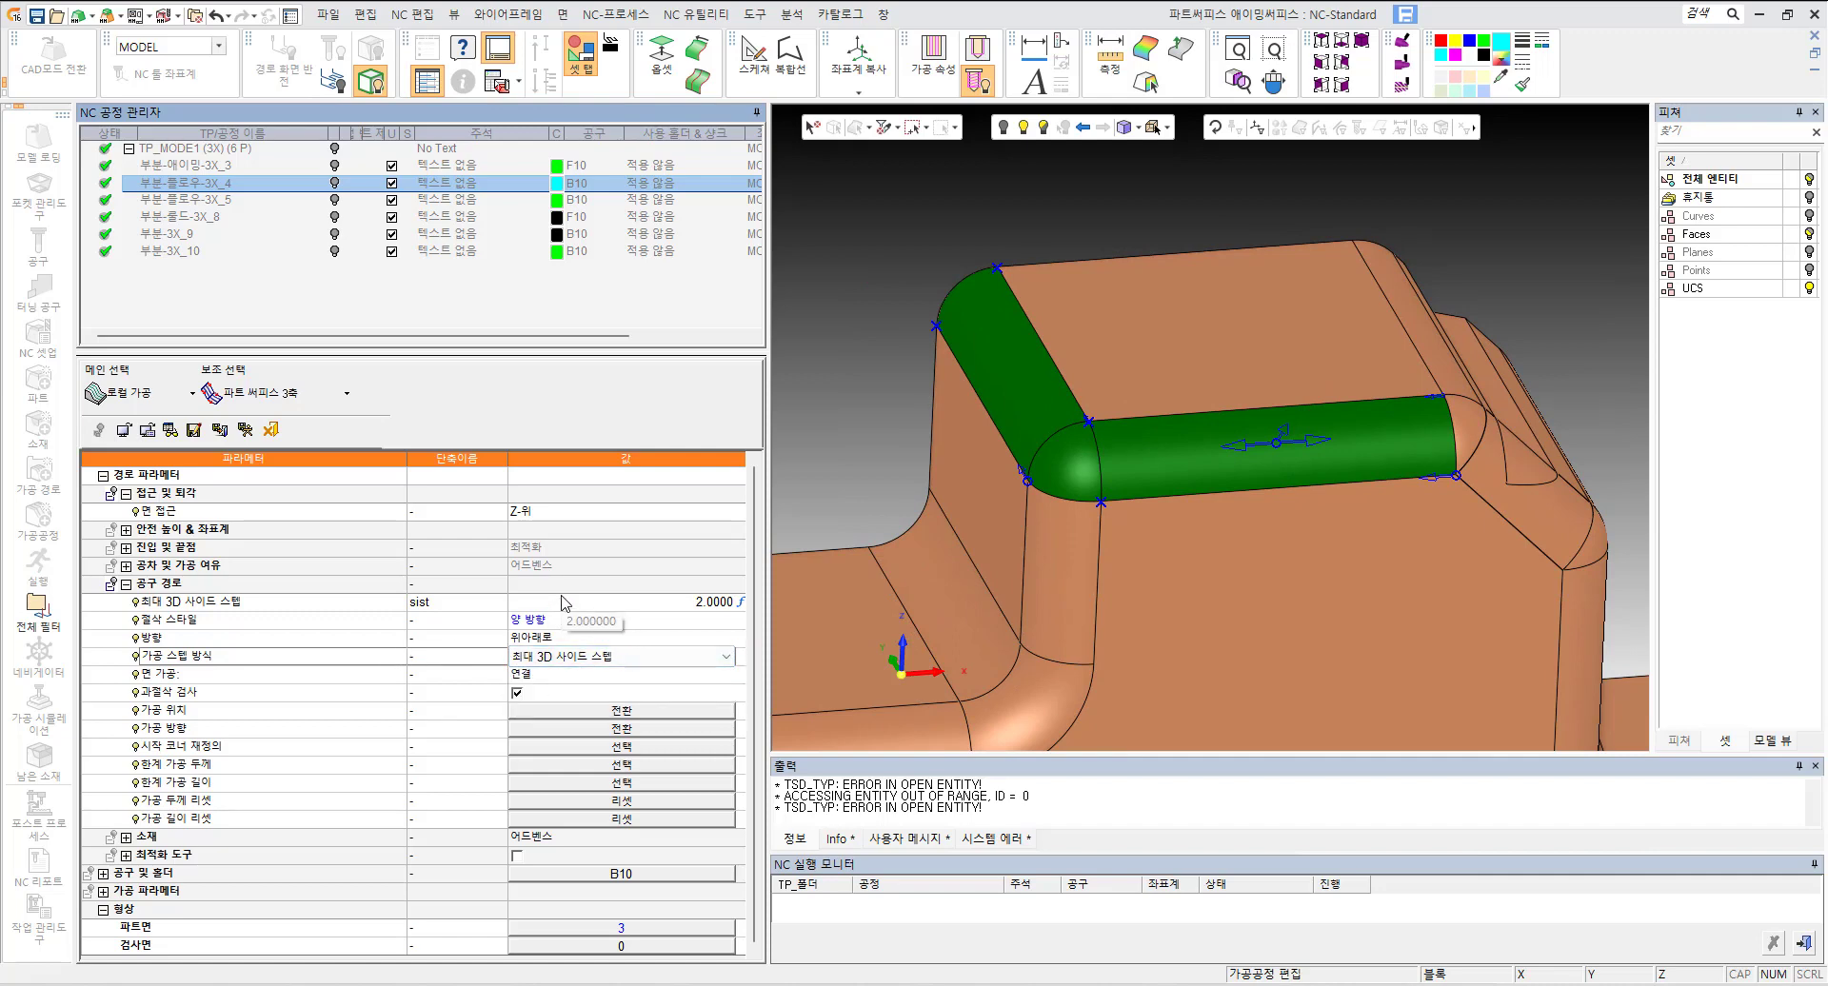
{"action": "left_click", "coordinate": [569, 609]}
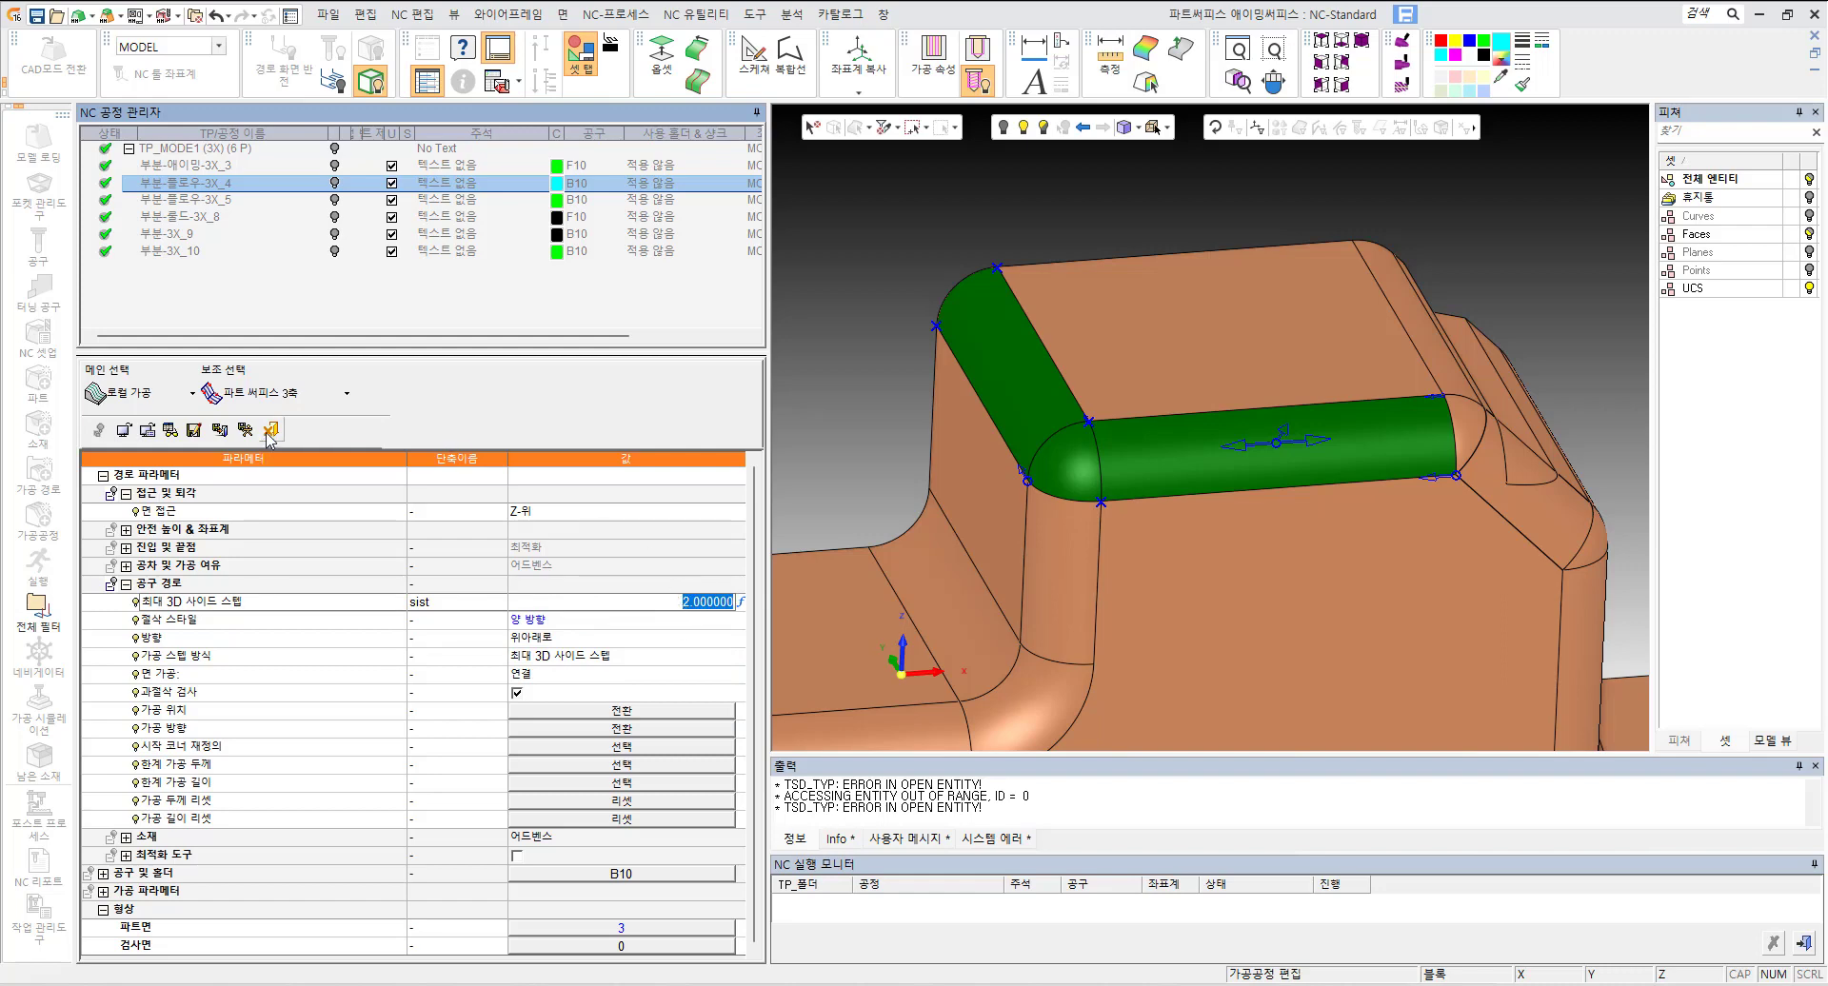
Step: Show the toolpath of 부분-플로우-3X_4, place the tool at its upper and lowest passes in the Navigator, and close the Navigator
{"action": "left_click", "coordinate": [345, 183]}
{"action": "left_click", "coordinate": [335, 183]}
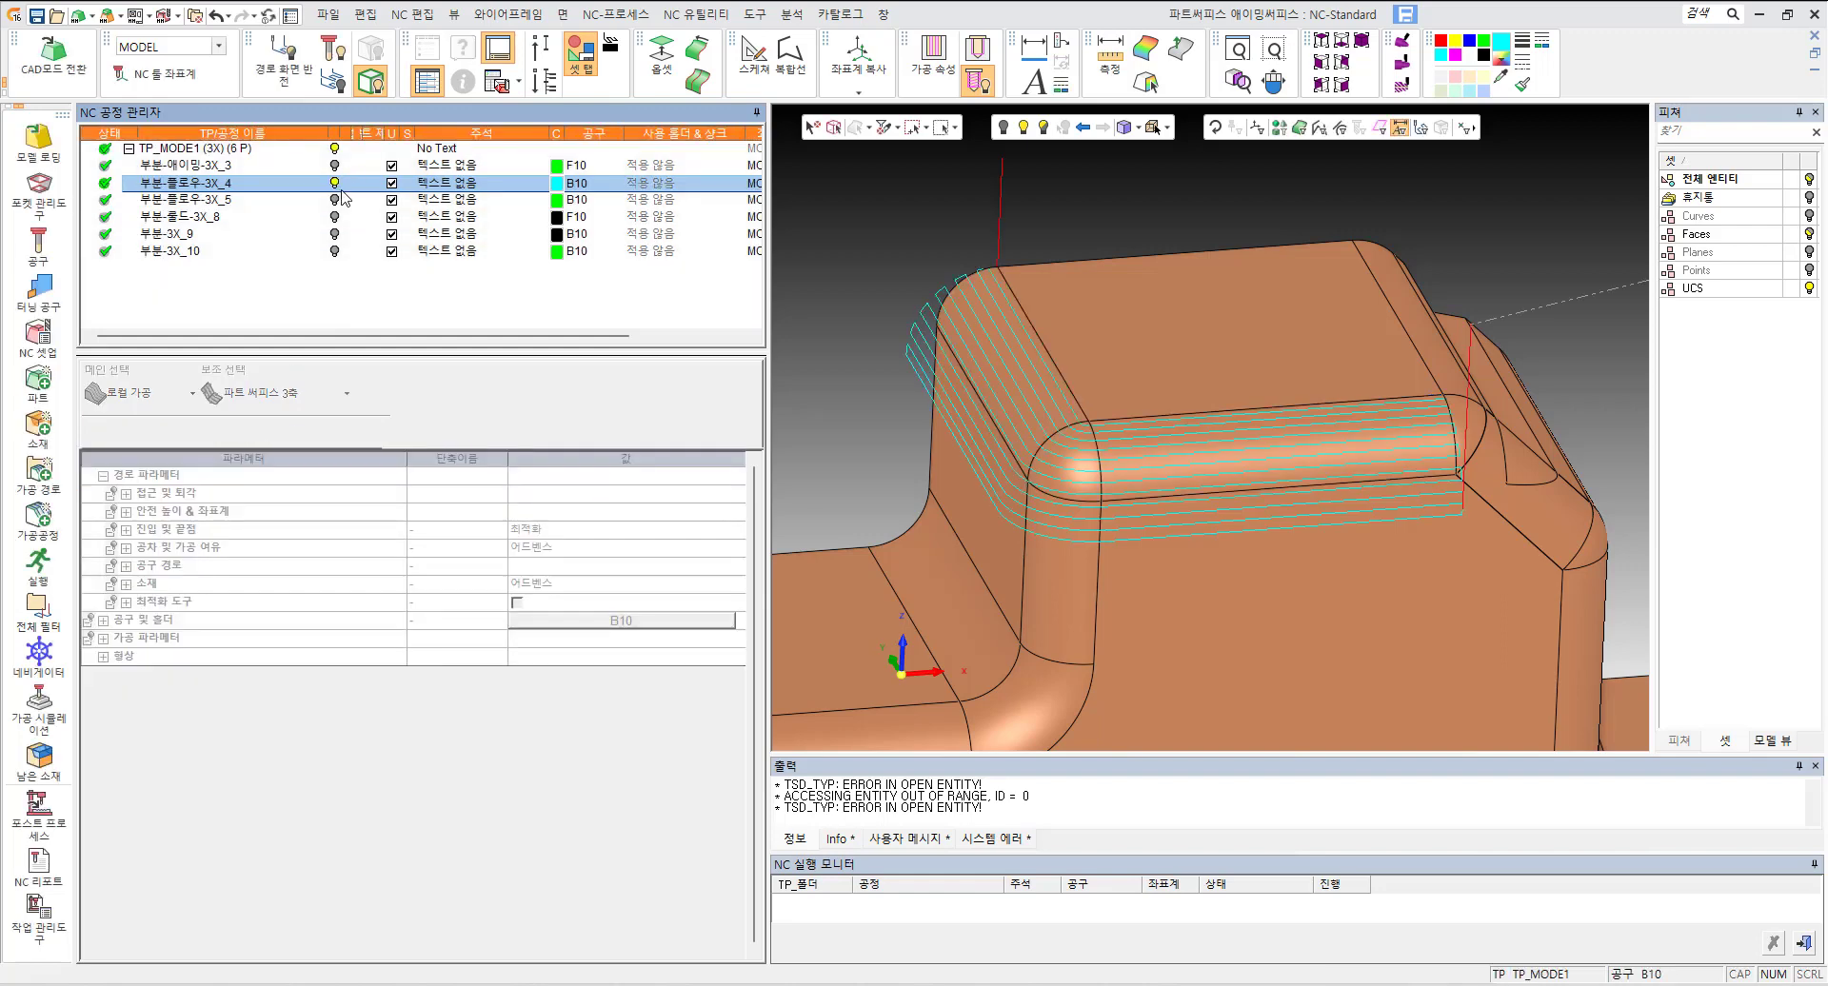
{"action": "middle_click_drag", "start_coordinate": [1089, 326], "coordinate": [1122, 356]}
{"action": "middle_click_drag", "start_coordinate": [1455, 390], "coordinate": [1457, 366]}
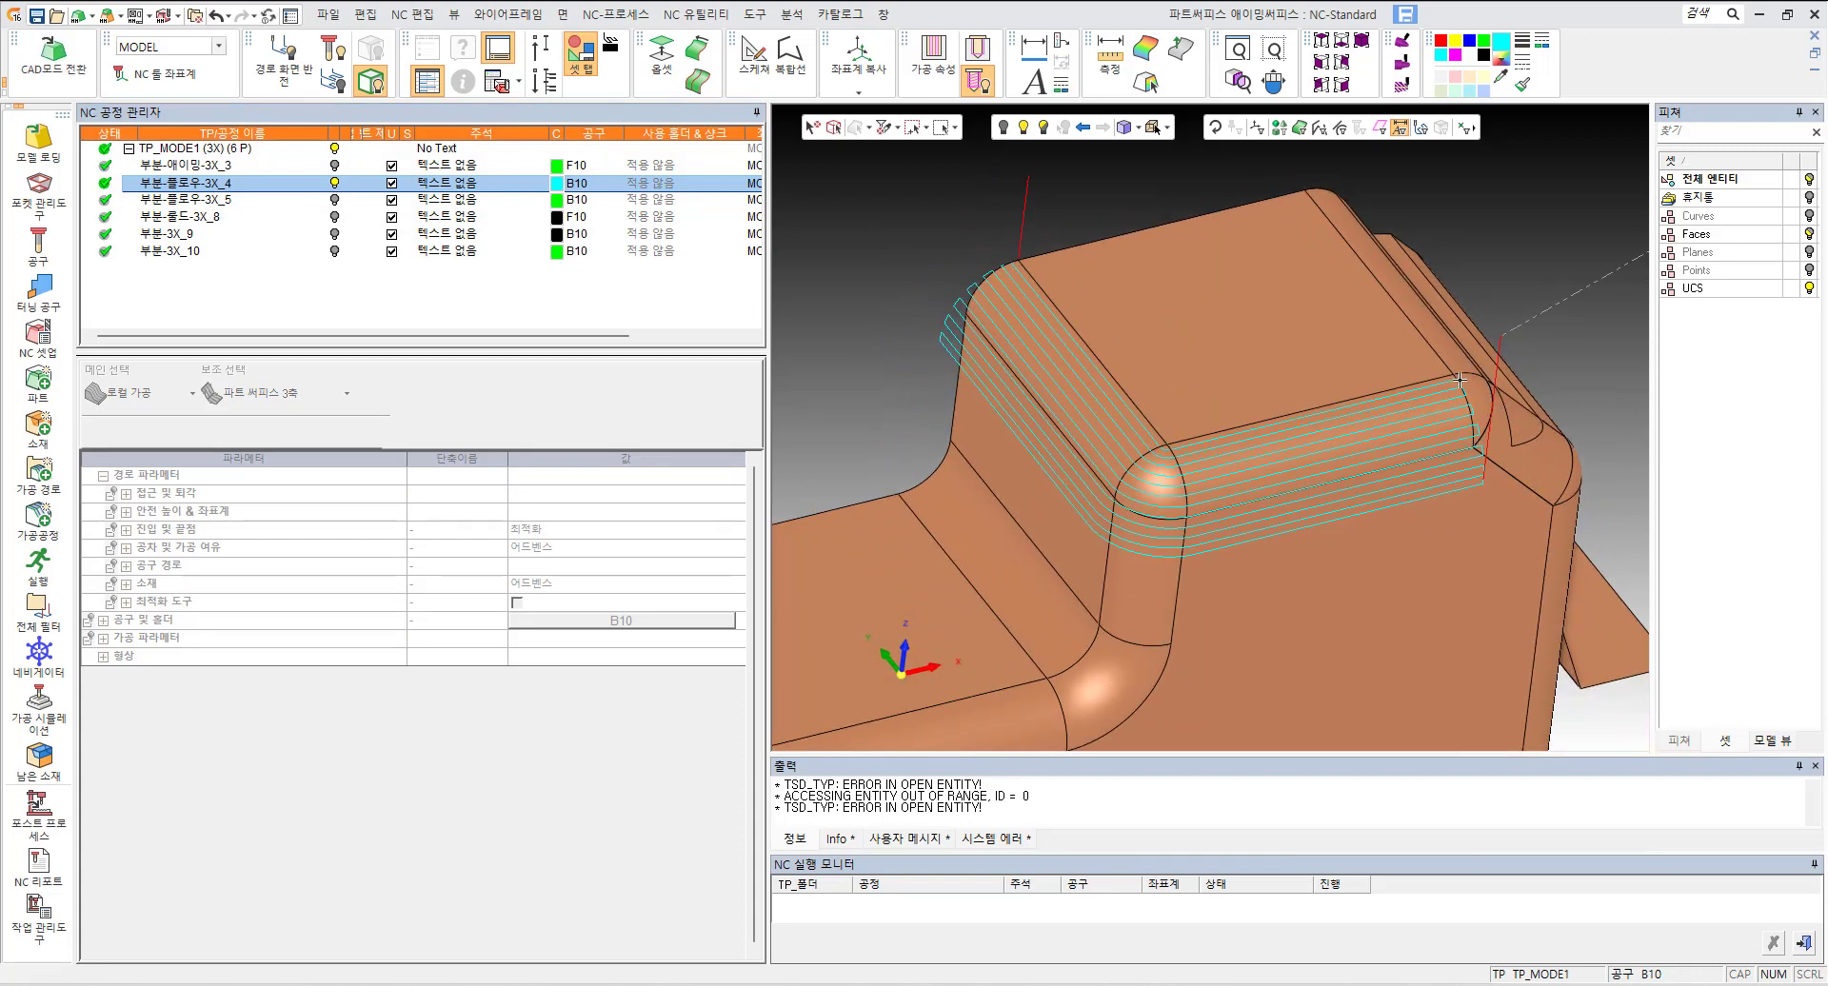
{"action": "left_click", "coordinate": [39, 651]}
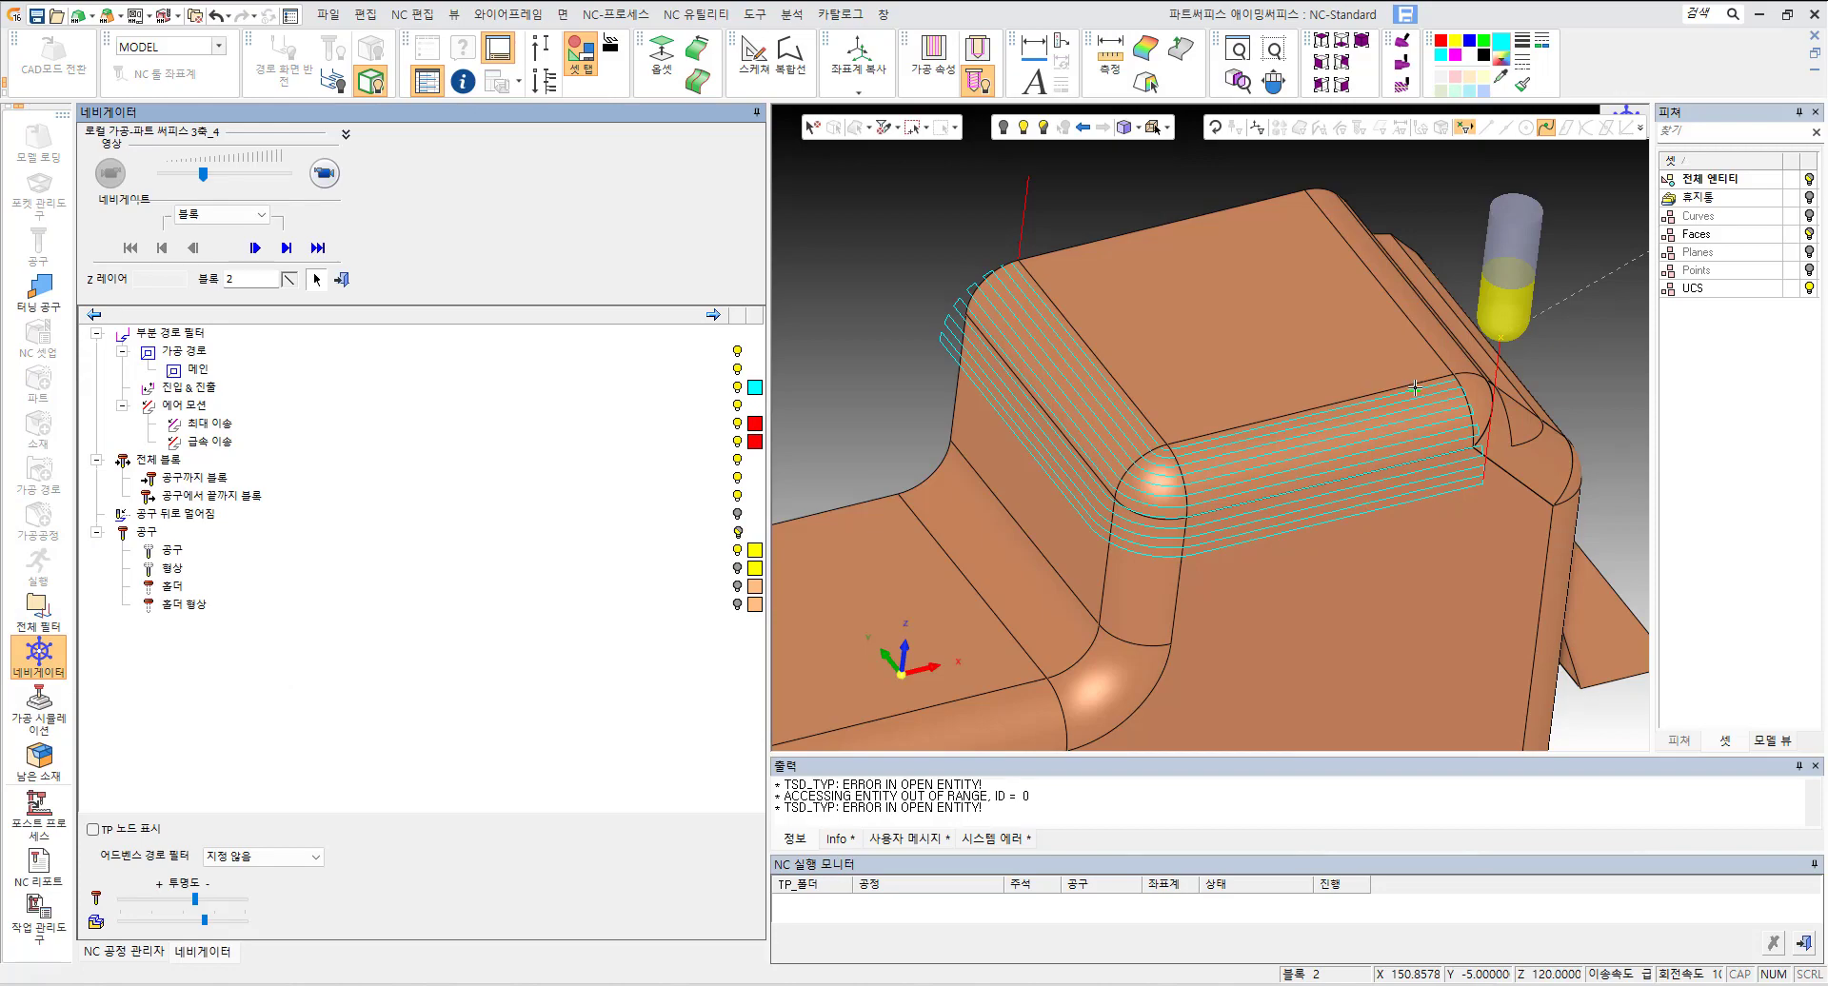
{"action": "left_click", "coordinate": [1414, 388]}
{"action": "middle_click_drag", "start_coordinate": [1415, 387], "coordinate": [1367, 398]}
{"action": "left_click", "coordinate": [1417, 514]}
{"action": "middle_click_drag", "start_coordinate": [1416, 514], "coordinate": [1353, 419]}
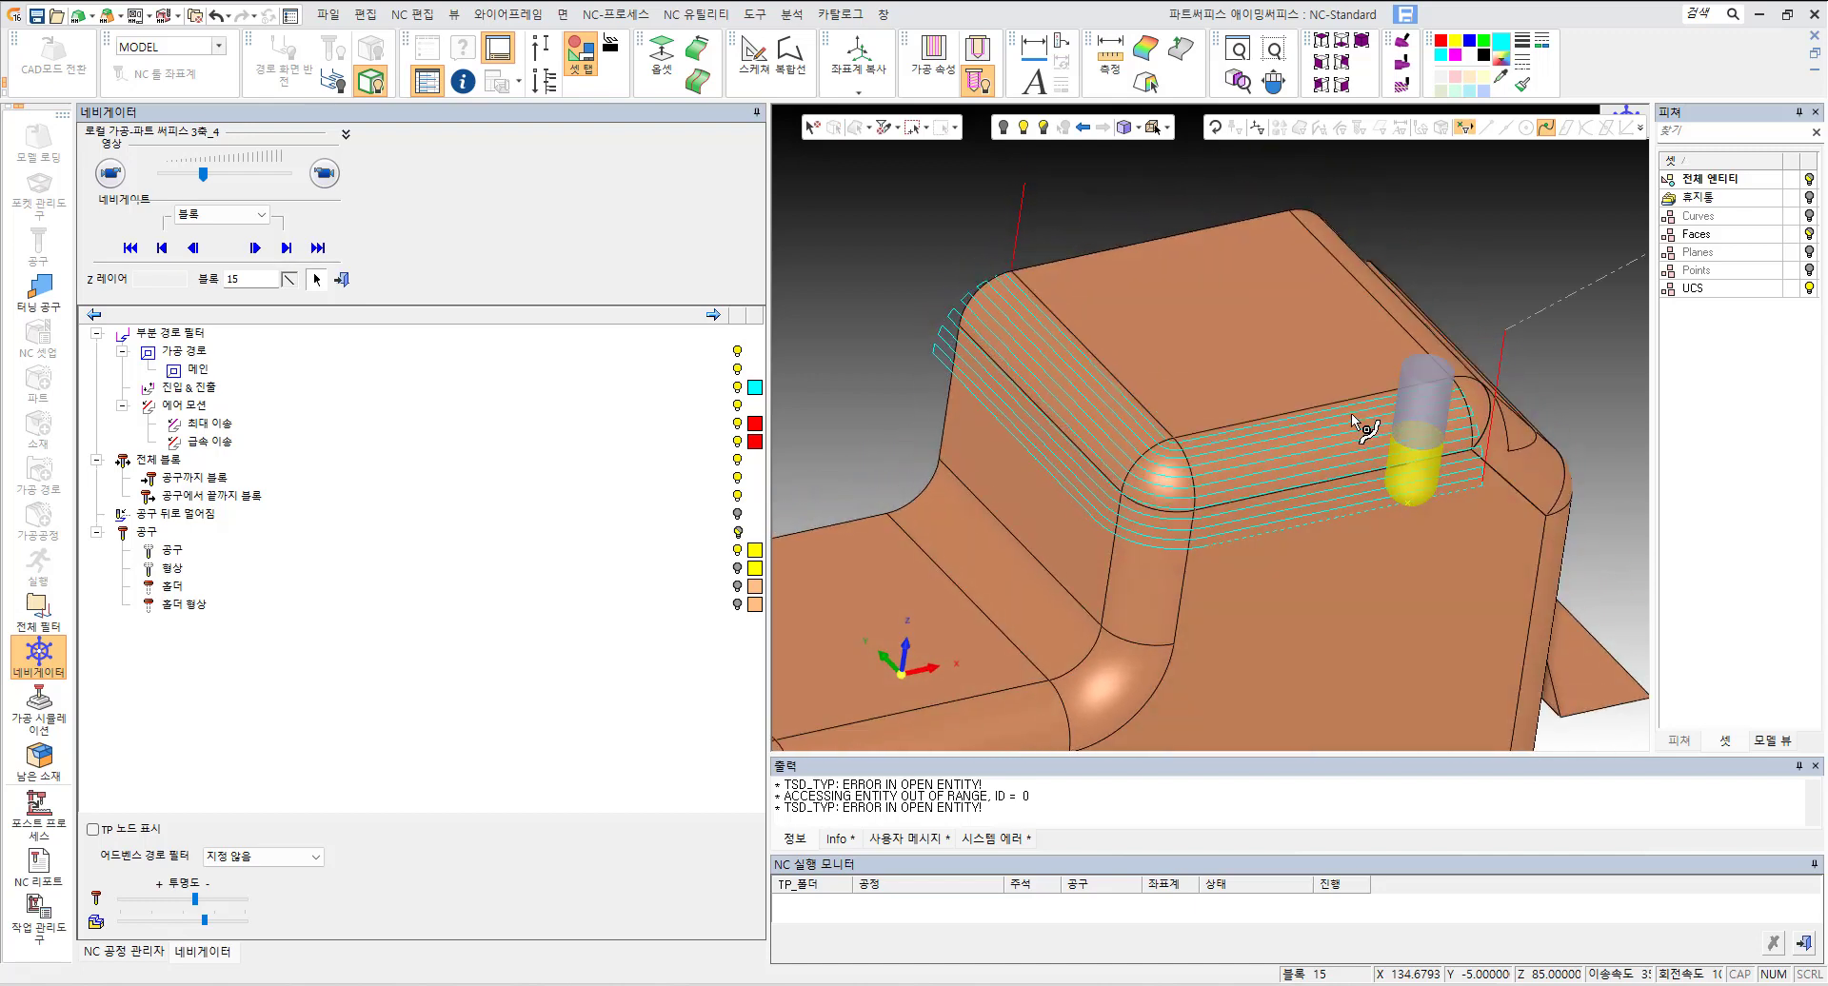
{"action": "left_click", "coordinate": [38, 653]}
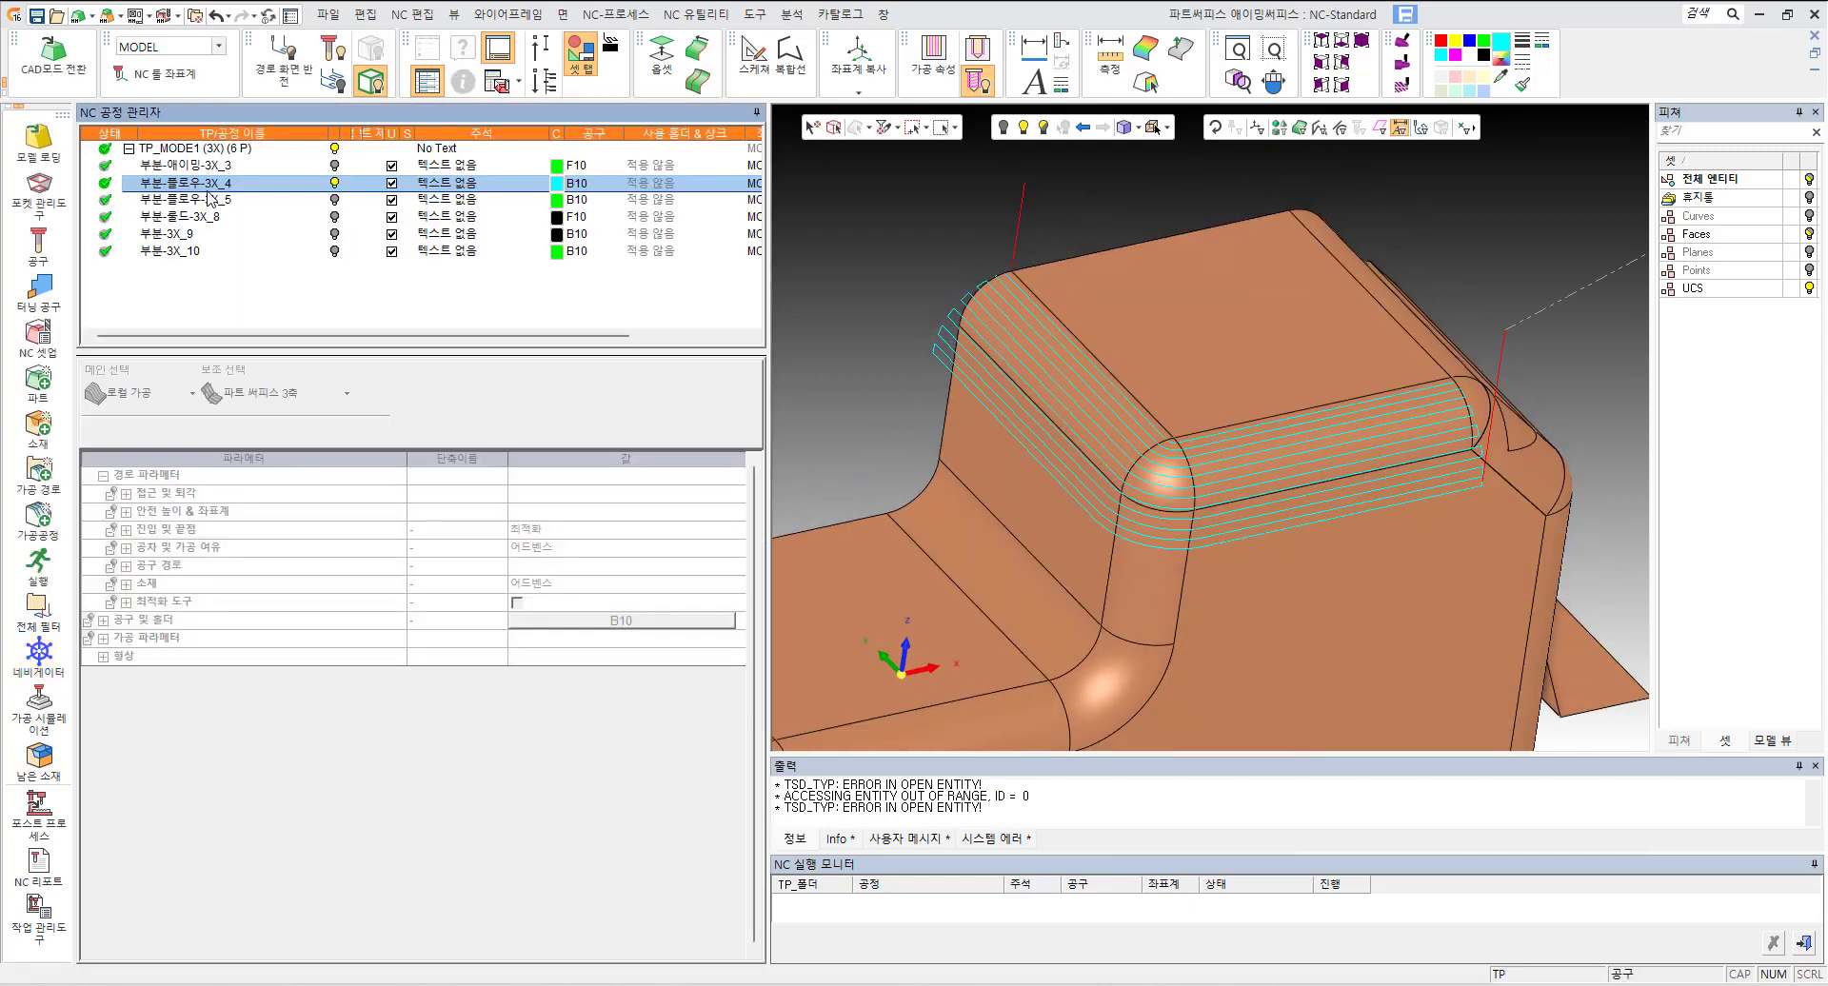
Step: Show the toolpath of 부분-플로우-3X_5 instead of 부분-플로우-3X_4 and check tool positions at the upper and lower ends of its passes in the Navigator
{"action": "left_click", "coordinate": [336, 184]}
{"action": "left_click", "coordinate": [335, 201]}
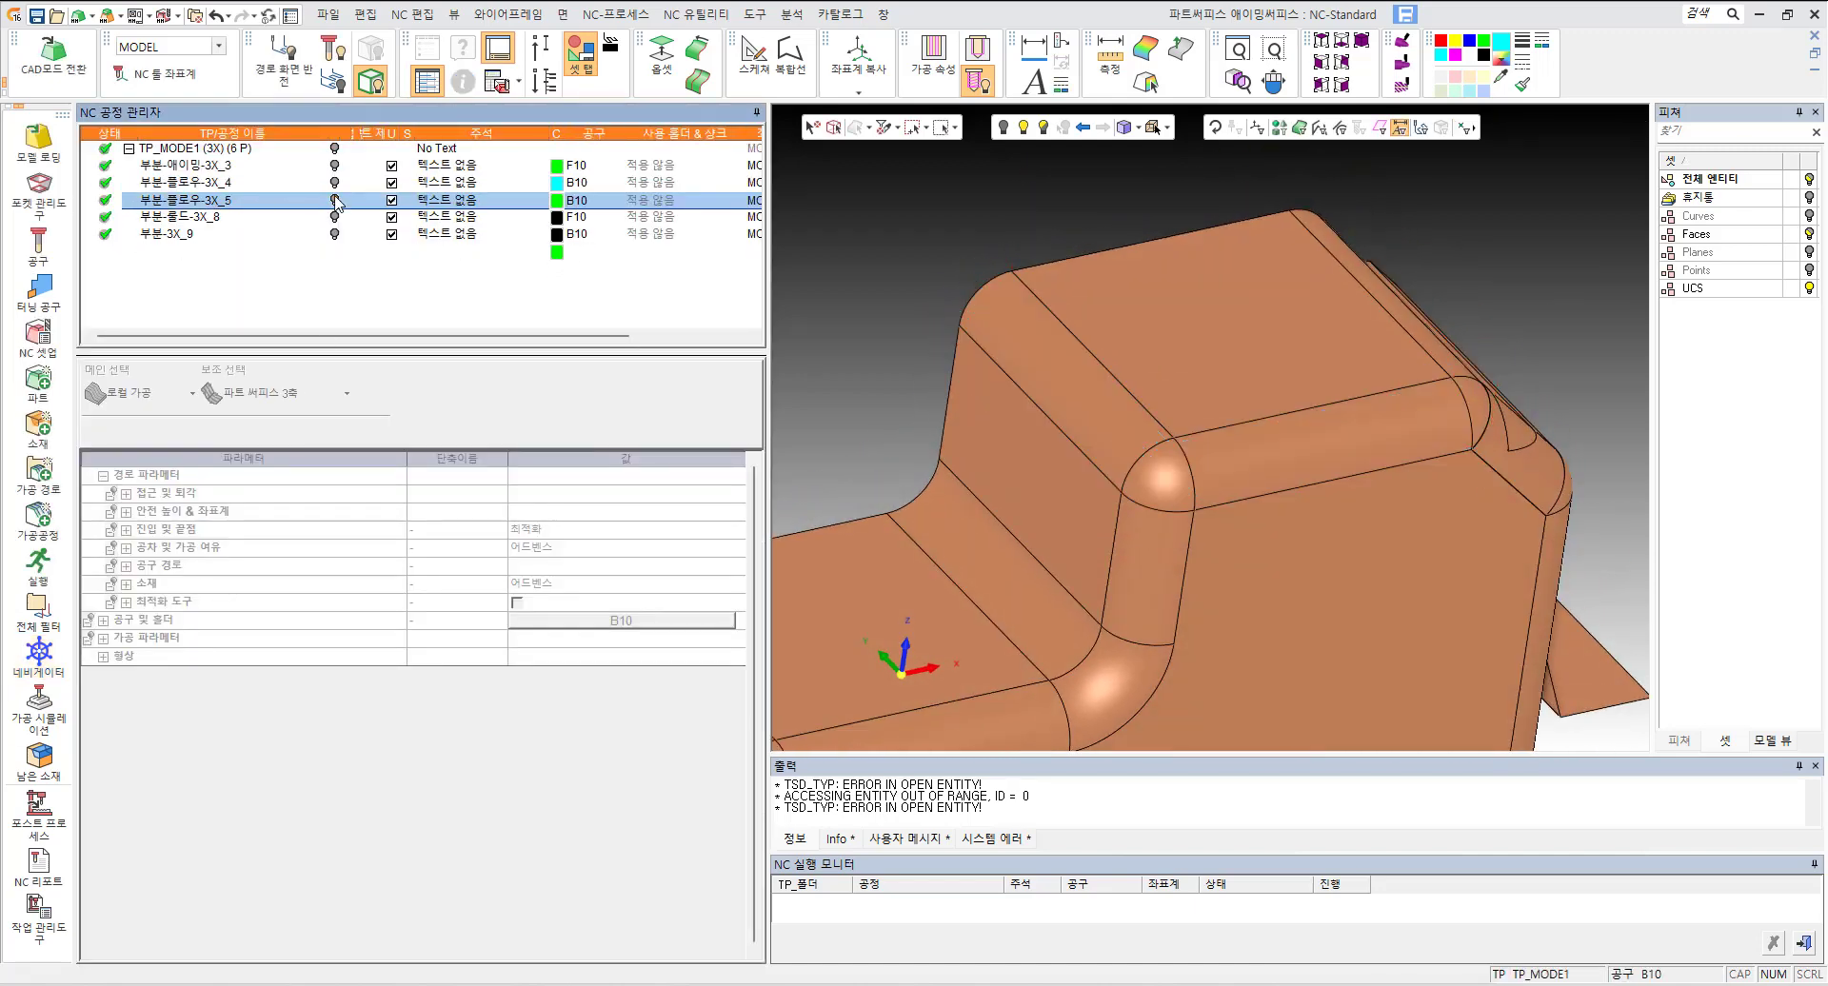
{"action": "mouse_move", "coordinate": [1344, 448]}
{"action": "middle_mouse_down"}
{"action": "mouse_move", "coordinate": [1352, 394]}
{"action": "mouse_move", "coordinate": [1332, 430]}
{"action": "middle_mouse_up"}
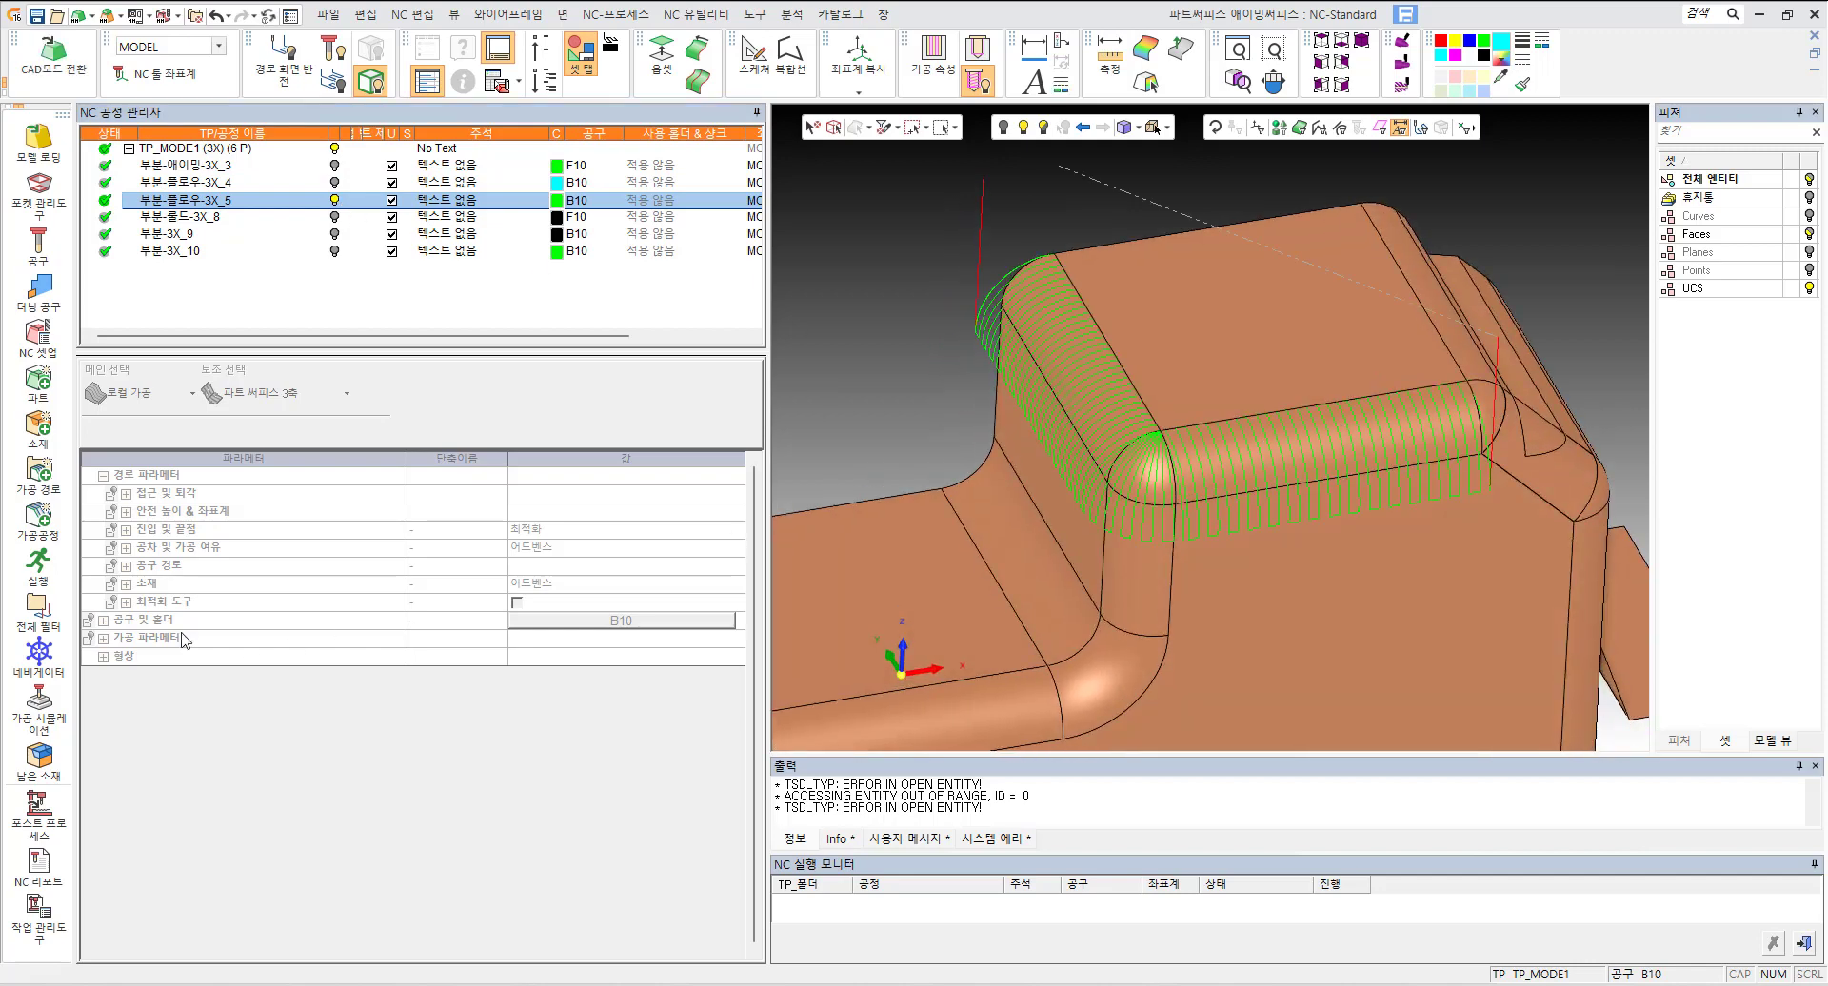
{"action": "left_click", "coordinate": [38, 653]}
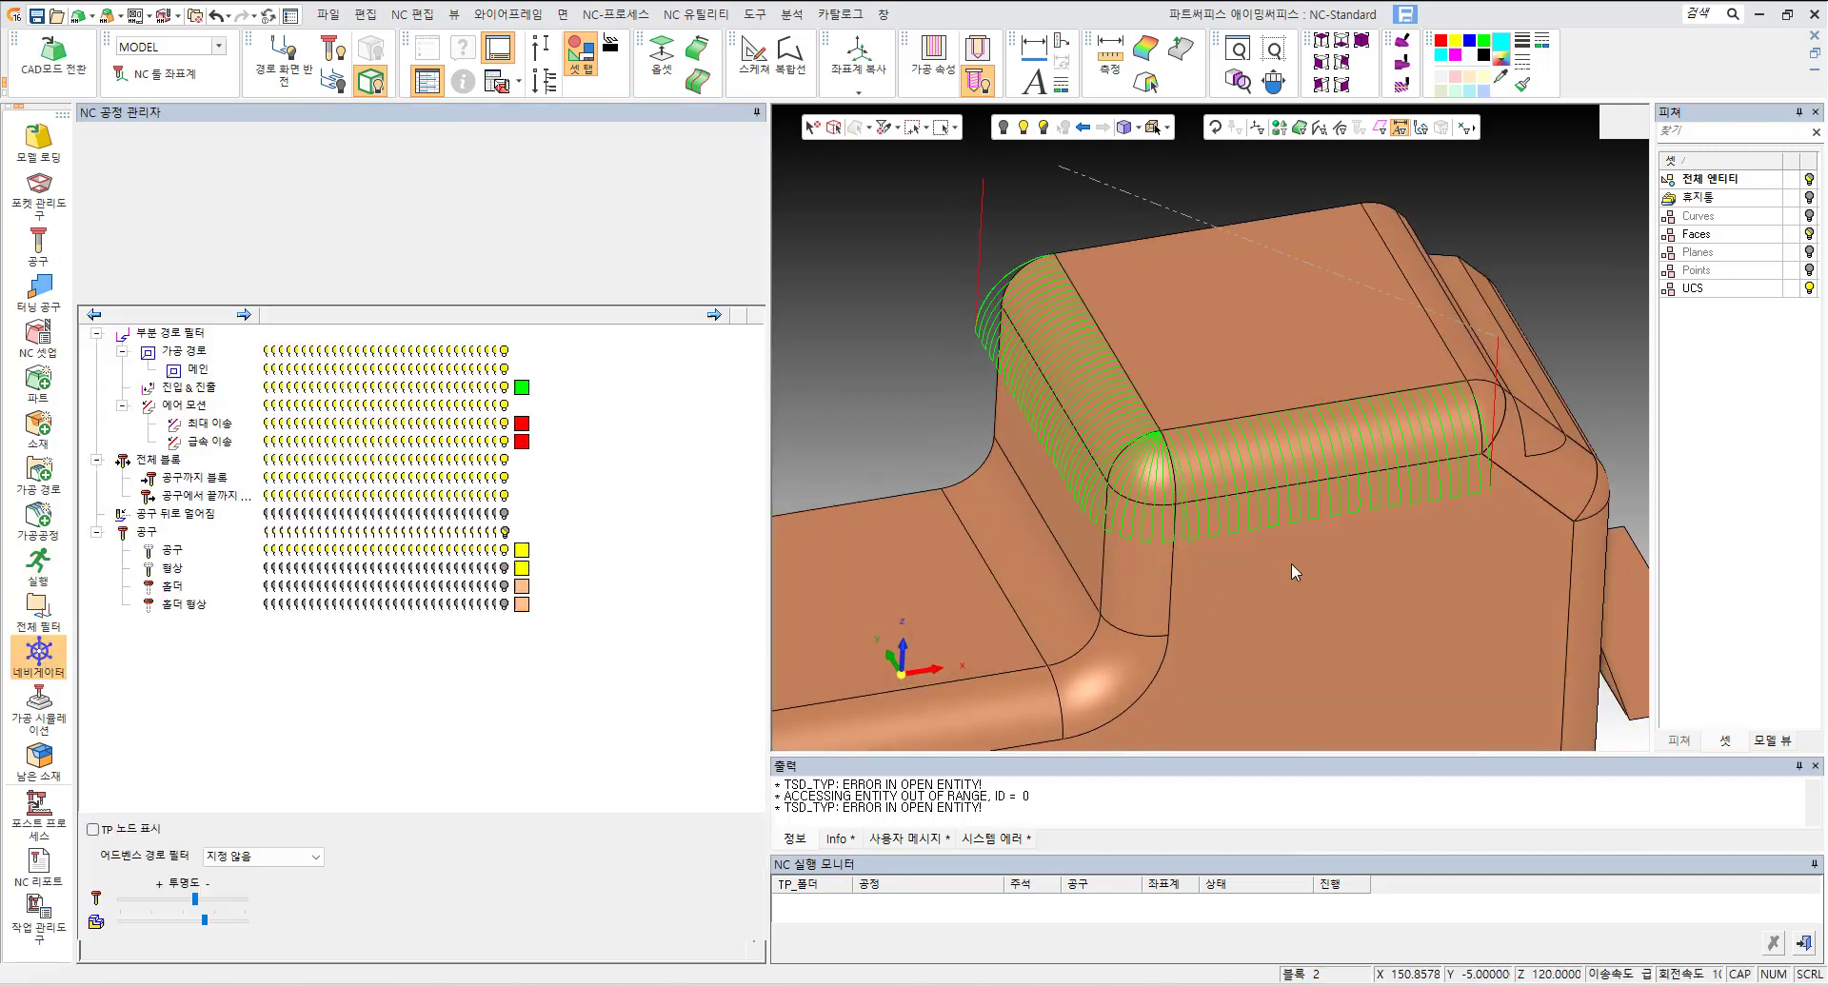
{"action": "left_click", "coordinate": [1275, 431]}
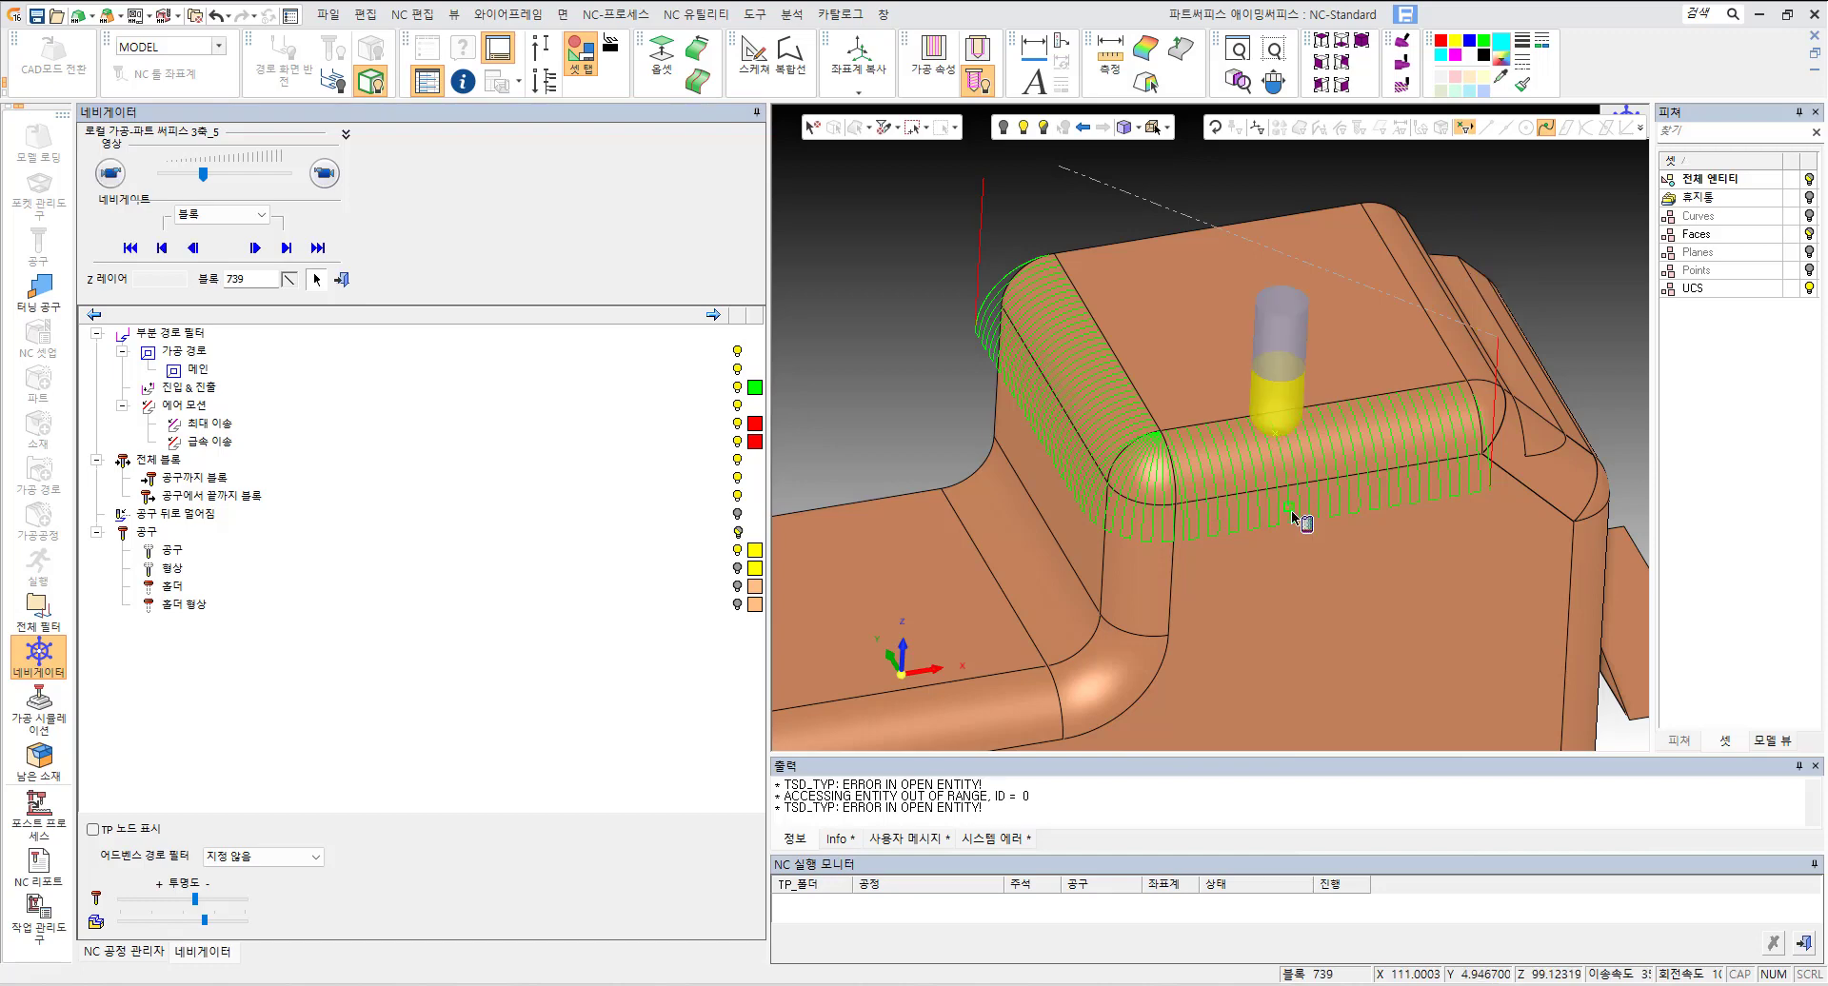
{"action": "left_click", "coordinate": [1293, 524]}
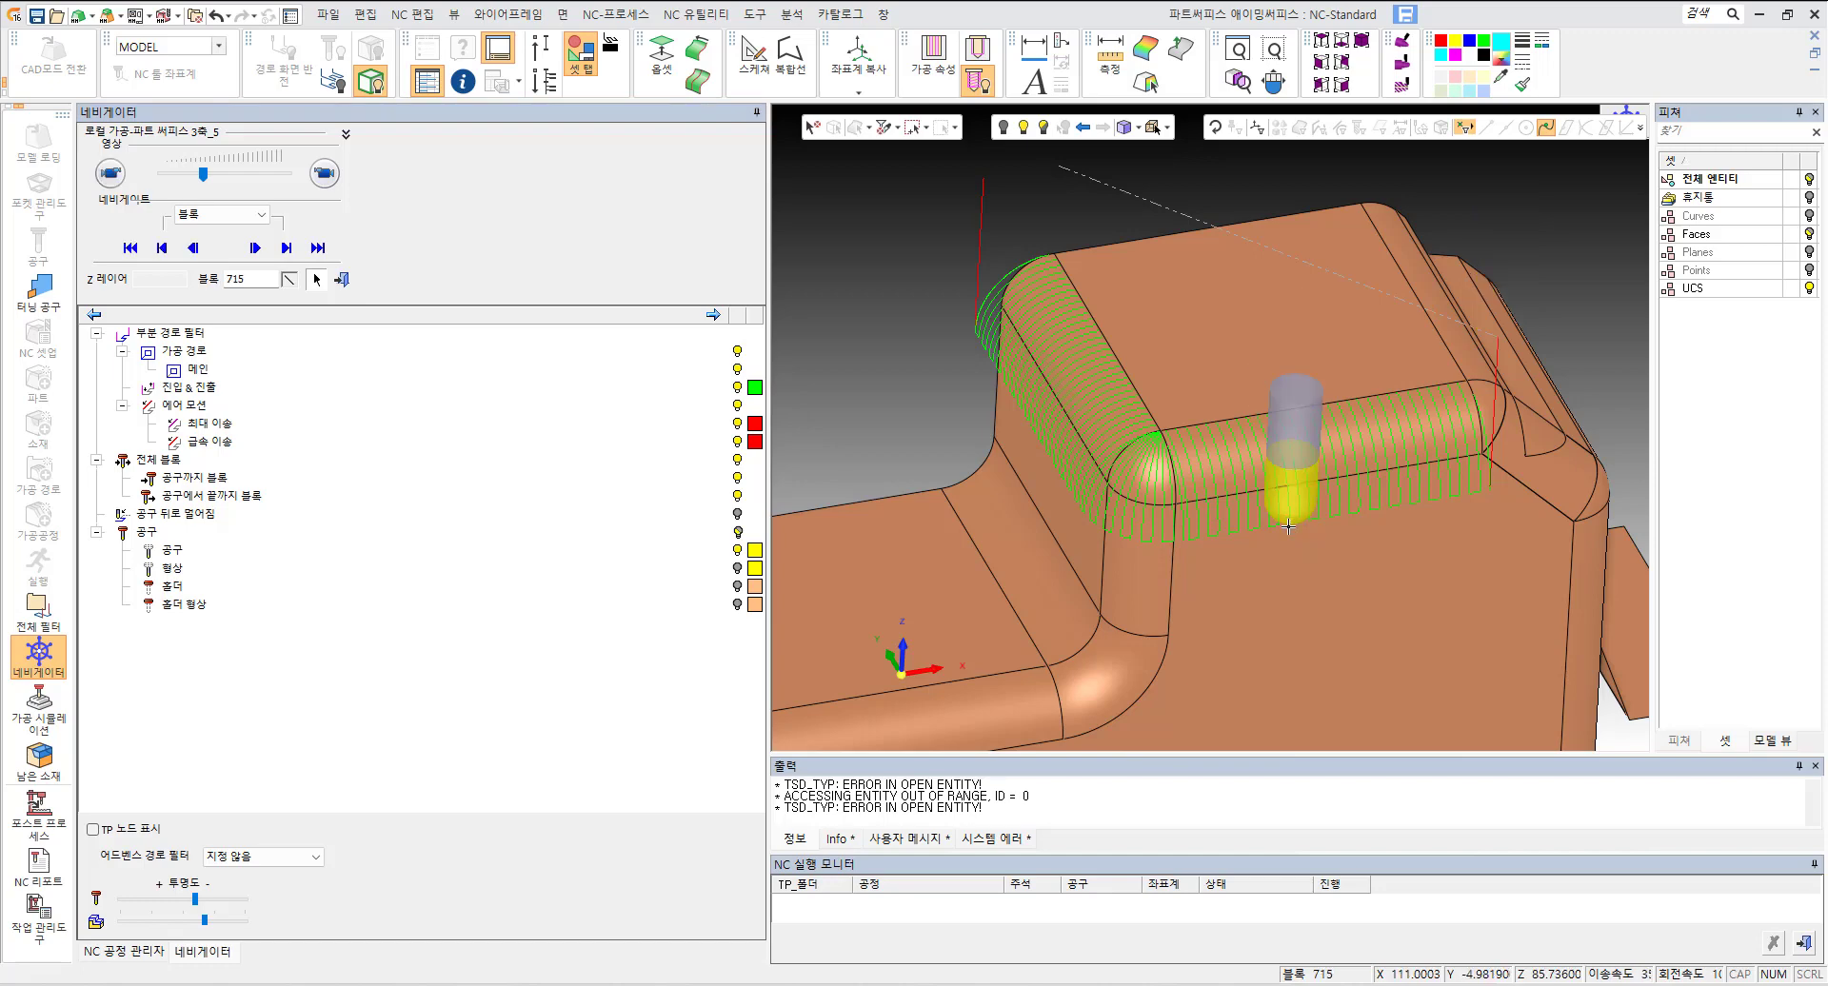
{"action": "left_click", "coordinate": [46, 665]}
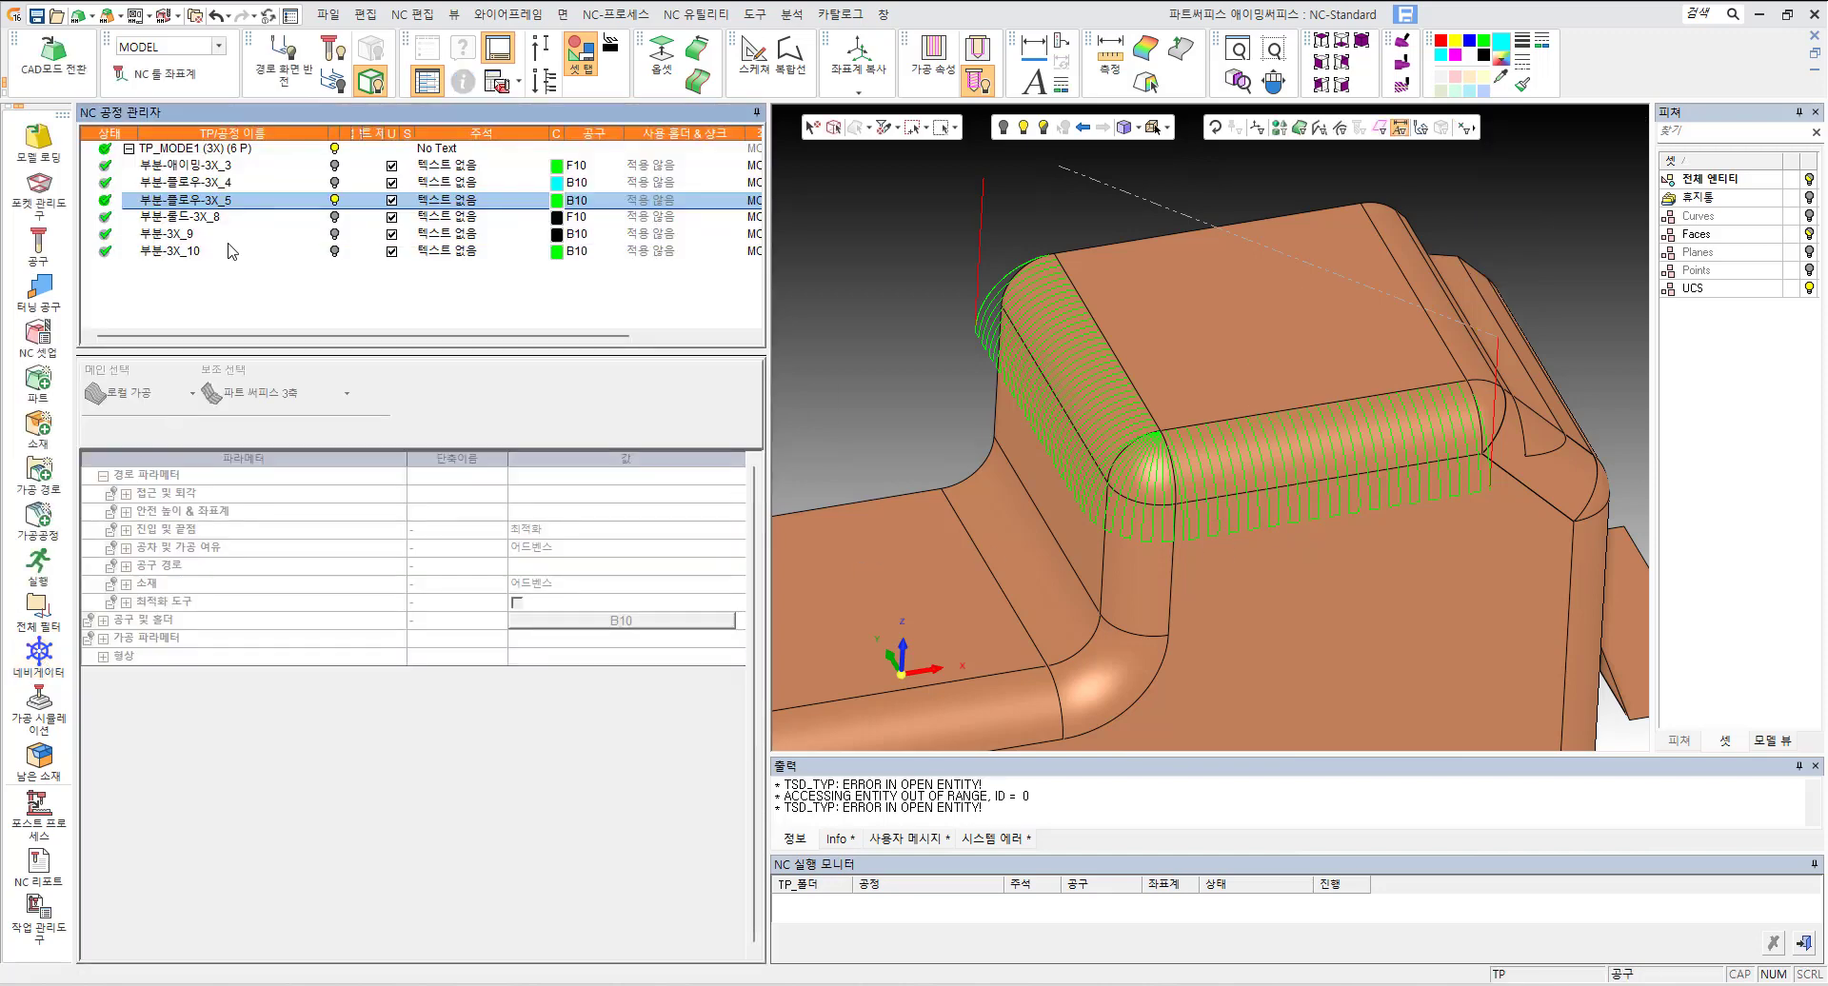
Step: Hide the toolpath of 부분-플로우-3X_5 and open the 부분-룰드-3X_8 procedure for editing, with the two contours of the sloped face in view
{"action": "left_click", "coordinate": [334, 200]}
{"action": "double_click", "coordinate": [217, 217]}
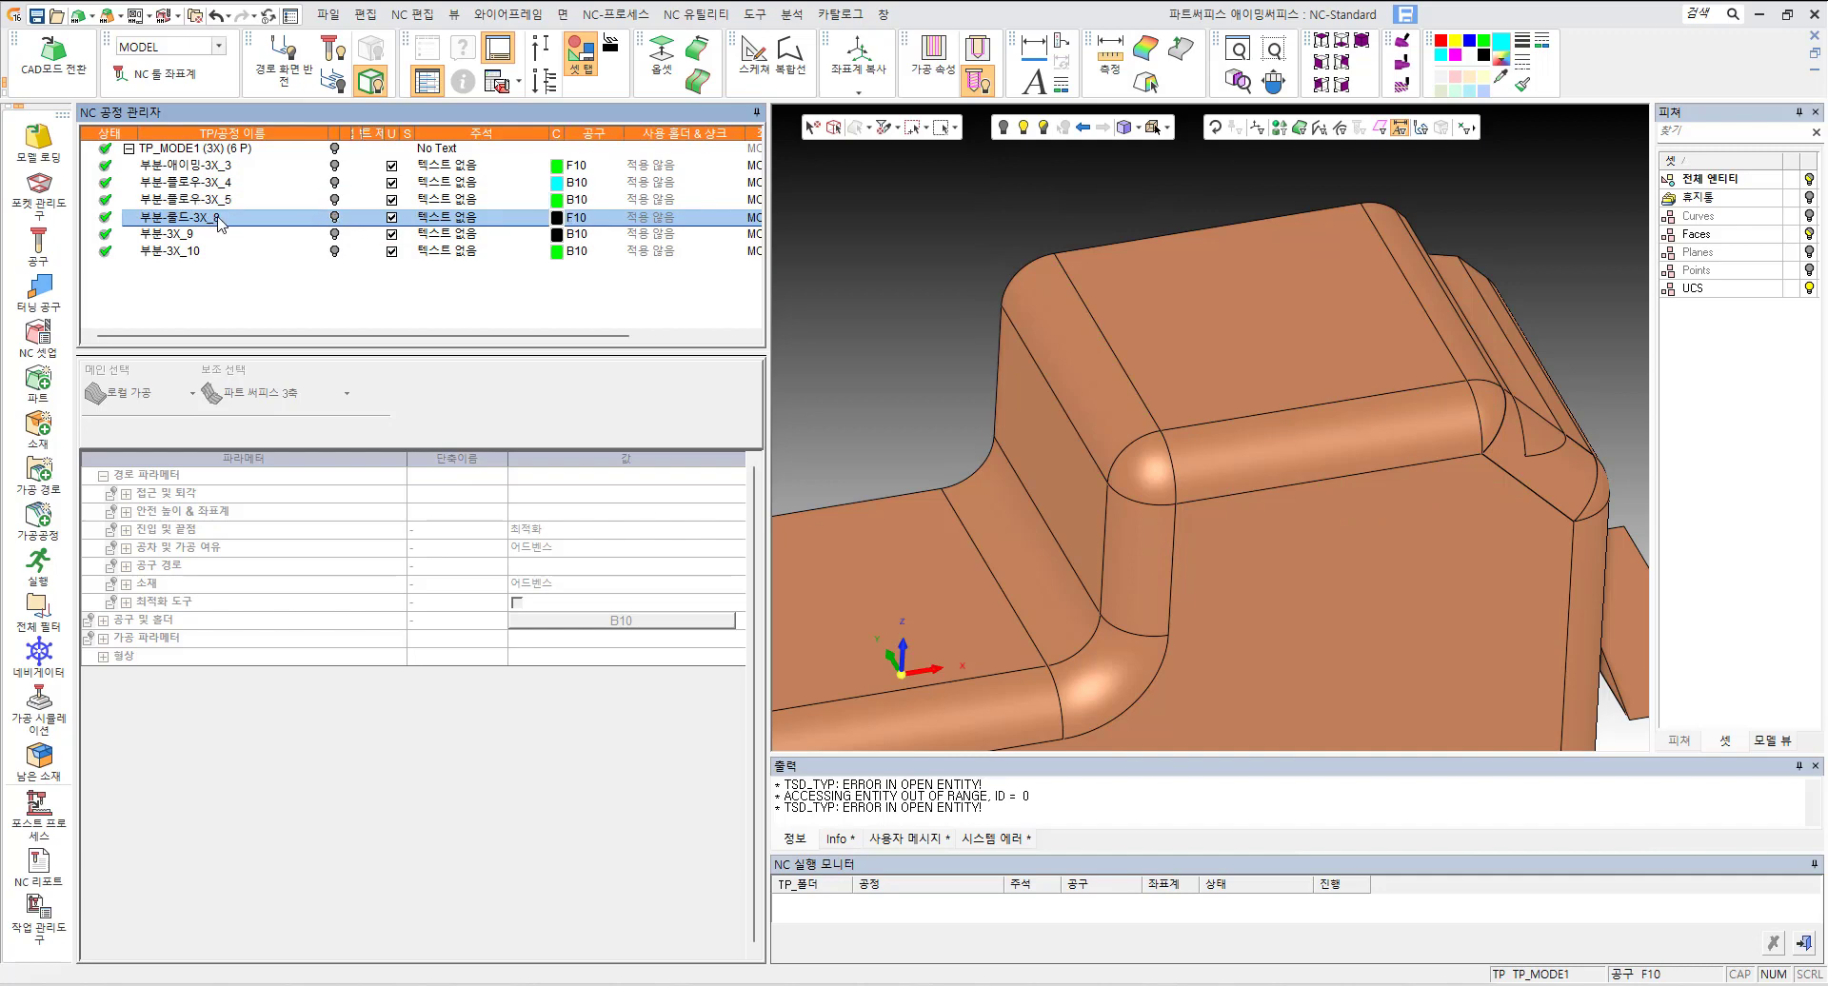
{"action": "left_click_drag", "start_coordinate": [1172, 392], "coordinate": [1204, 417], "text": "ctrl"}
{"action": "middle_click_drag", "start_coordinate": [1485, 638], "coordinate": [1151, 483], "text": "ctrl"}
{"action": "left_click_drag", "start_coordinate": [1151, 484], "coordinate": [1152, 479], "text": "ctrl"}
{"action": "scroll", "coordinate": [1153, 478], "scroll_direction": "down", "scroll_amount": 2}
{"action": "middle_click_drag", "start_coordinate": [1153, 479], "coordinate": [1272, 486], "text": "ctrl"}
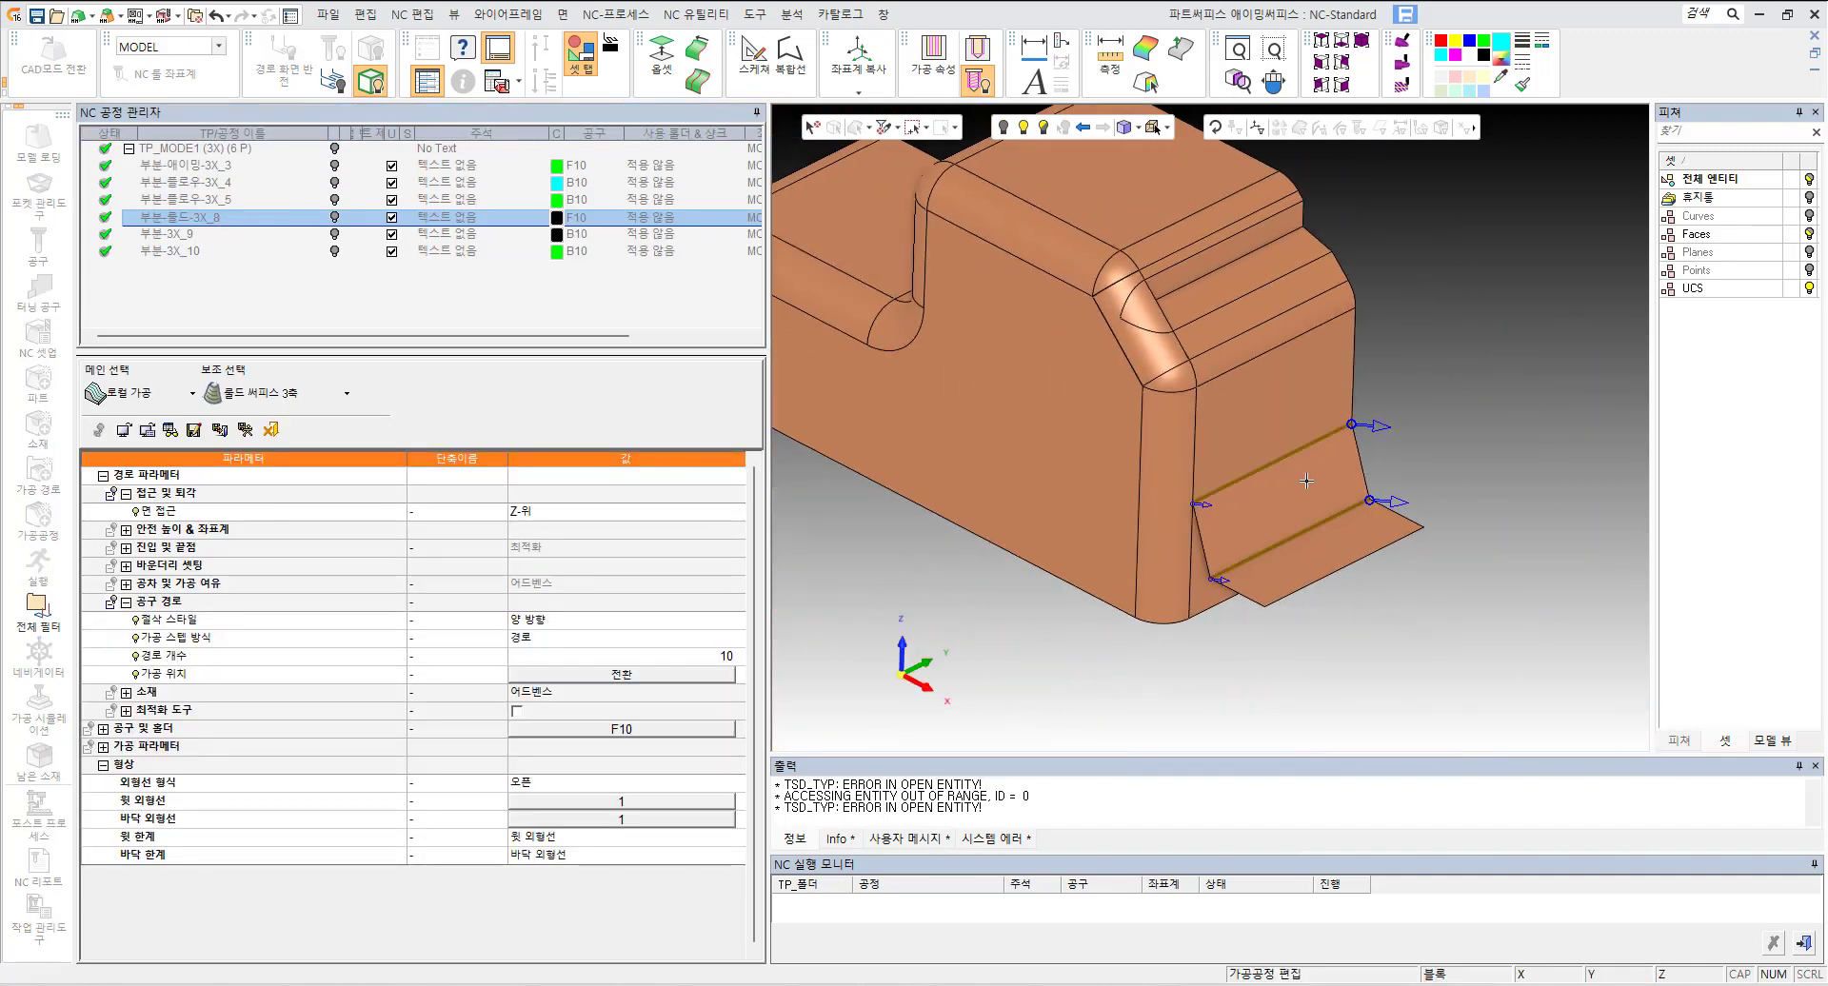
{"action": "left_click_drag", "start_coordinate": [1273, 486], "coordinate": [1273, 496], "text": "ctrl"}
{"action": "scroll", "coordinate": [1309, 481], "scroll_direction": "up", "scroll_amount": 2}
{"action": "middle_click_drag", "start_coordinate": [1314, 479], "coordinate": [1240, 487], "text": "ctrl"}
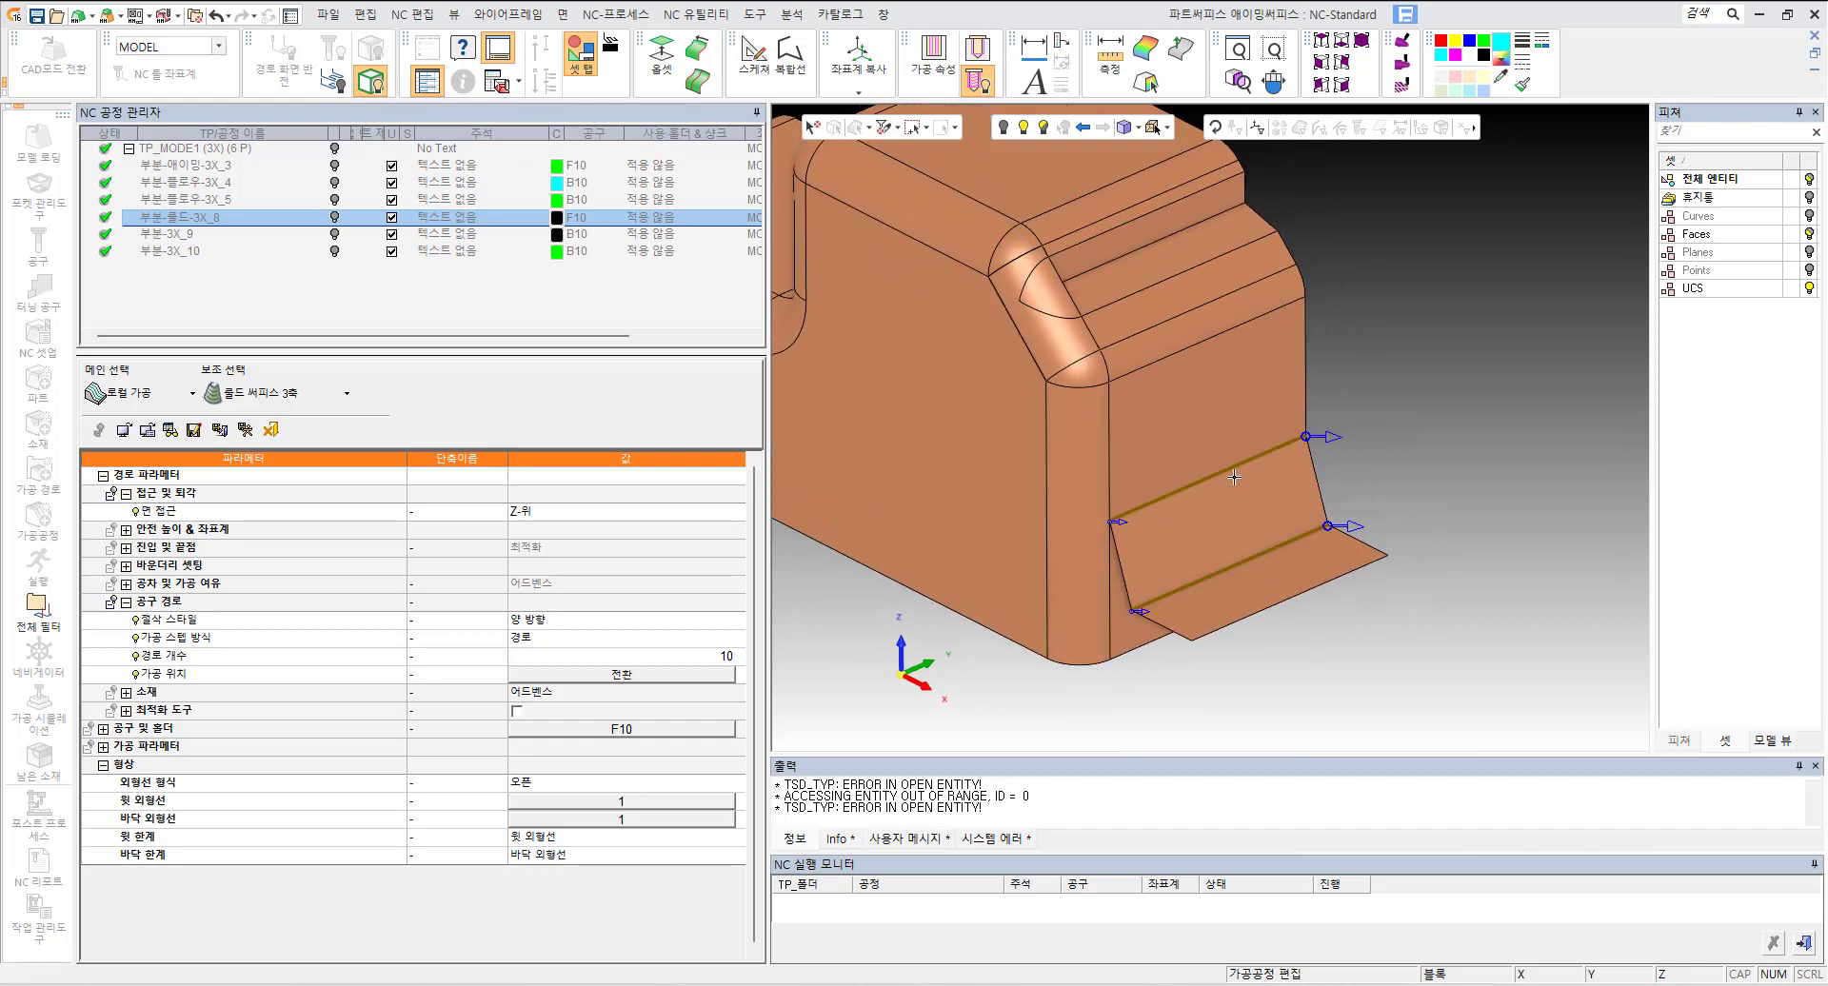
{"action": "right_click_drag", "start_coordinate": [1217, 536], "coordinate": [1220, 506], "text": "ctrl"}
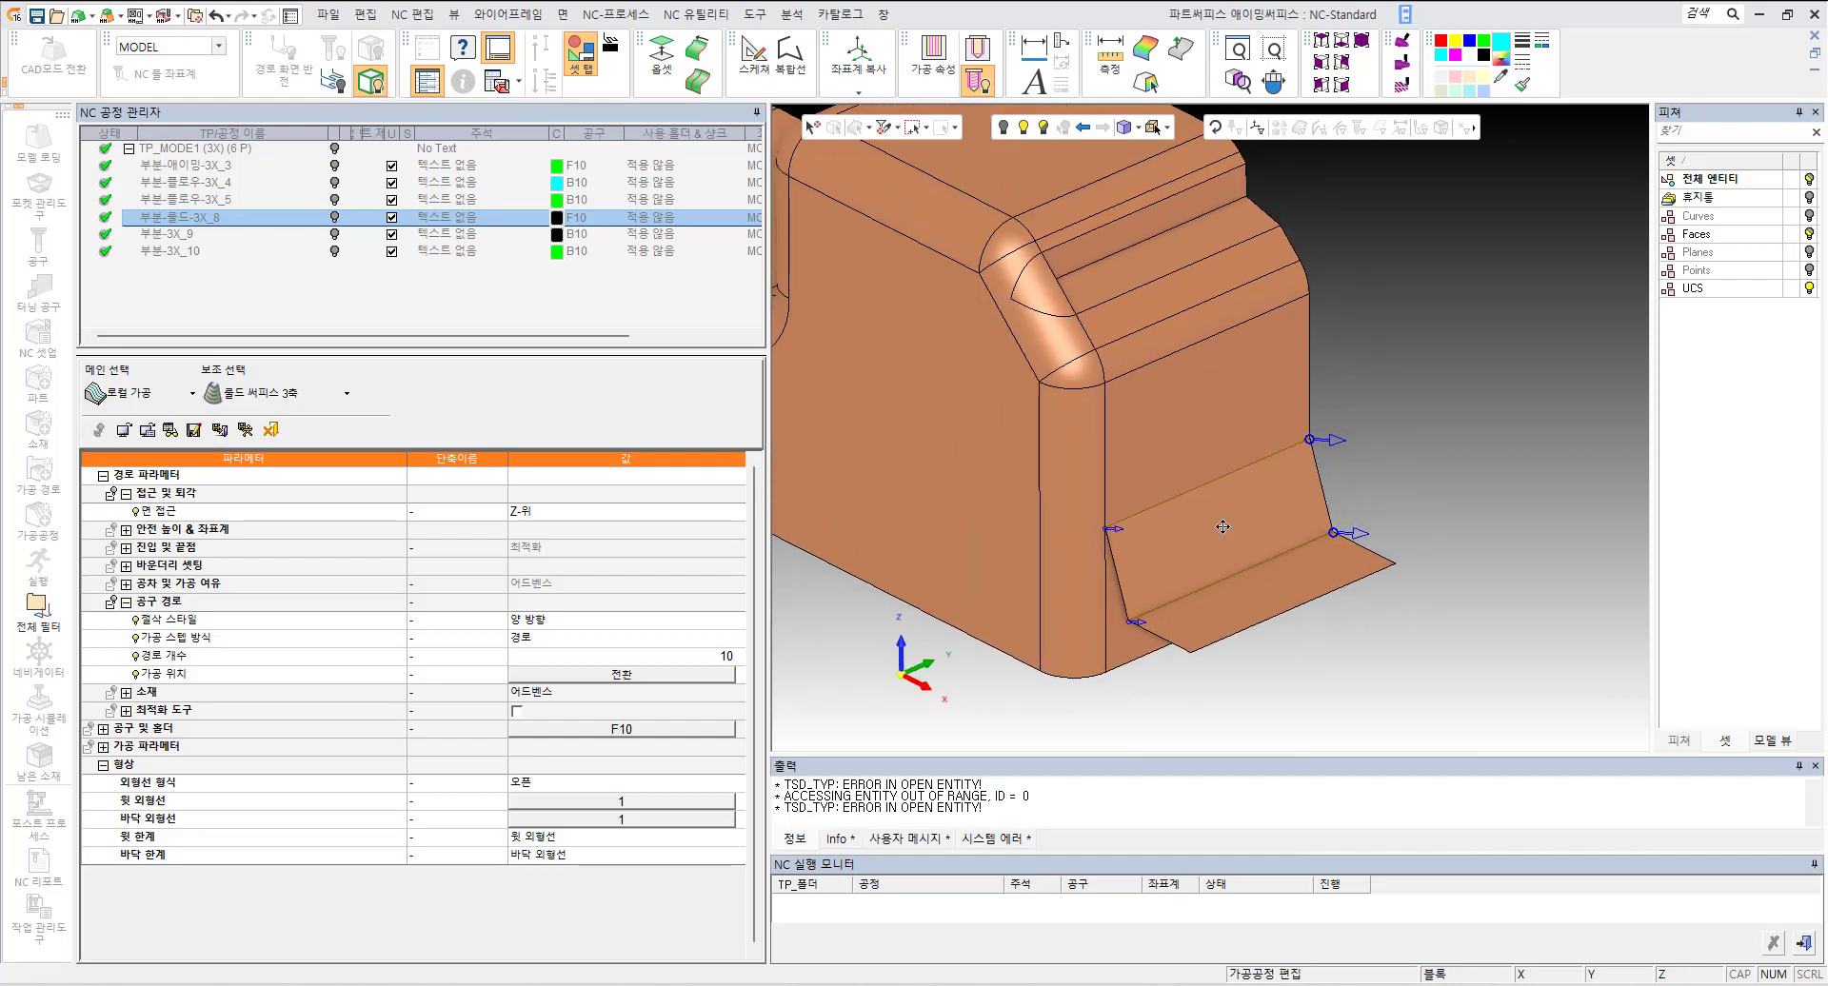
{"action": "middle_click_drag", "start_coordinate": [1220, 506], "coordinate": [1224, 529], "text": "ctrl"}
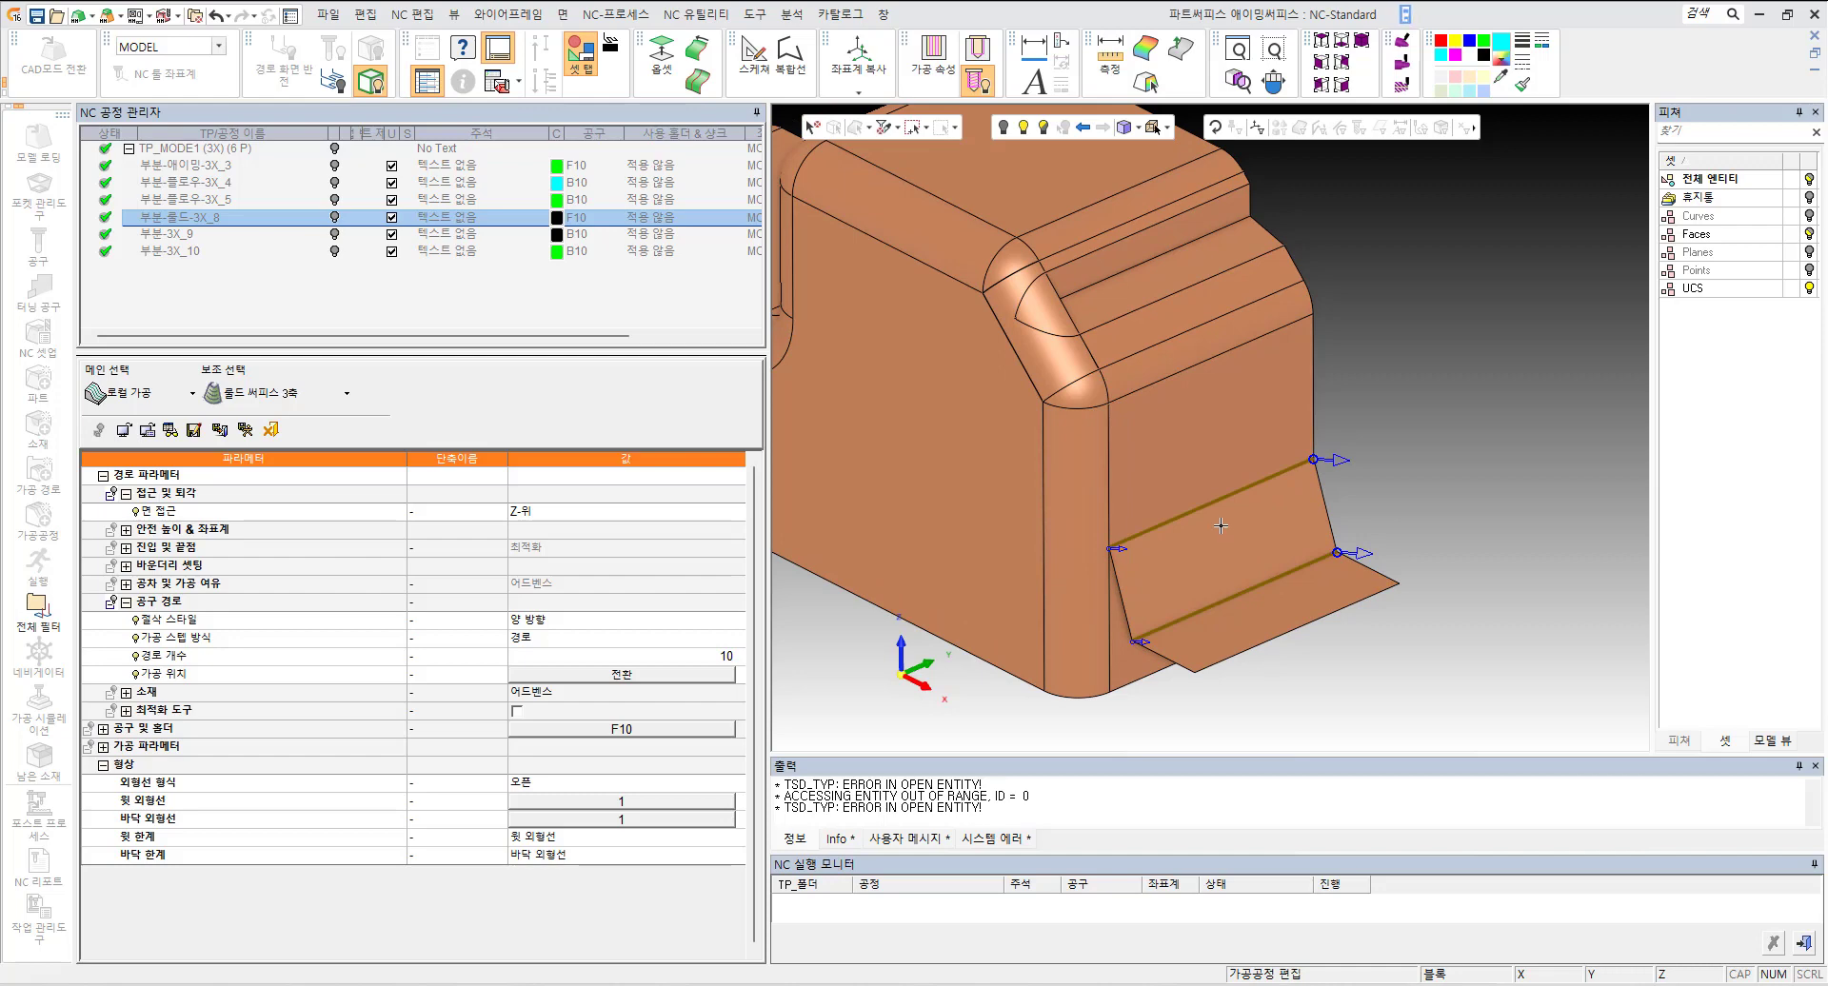
Step: Check the sub-strategy options, keeping 룰드 써피스 3축, and examine the upper and floor contour parameters (윗 외형선, 바닥 외형선)
{"action": "left_click", "coordinate": [286, 393]}
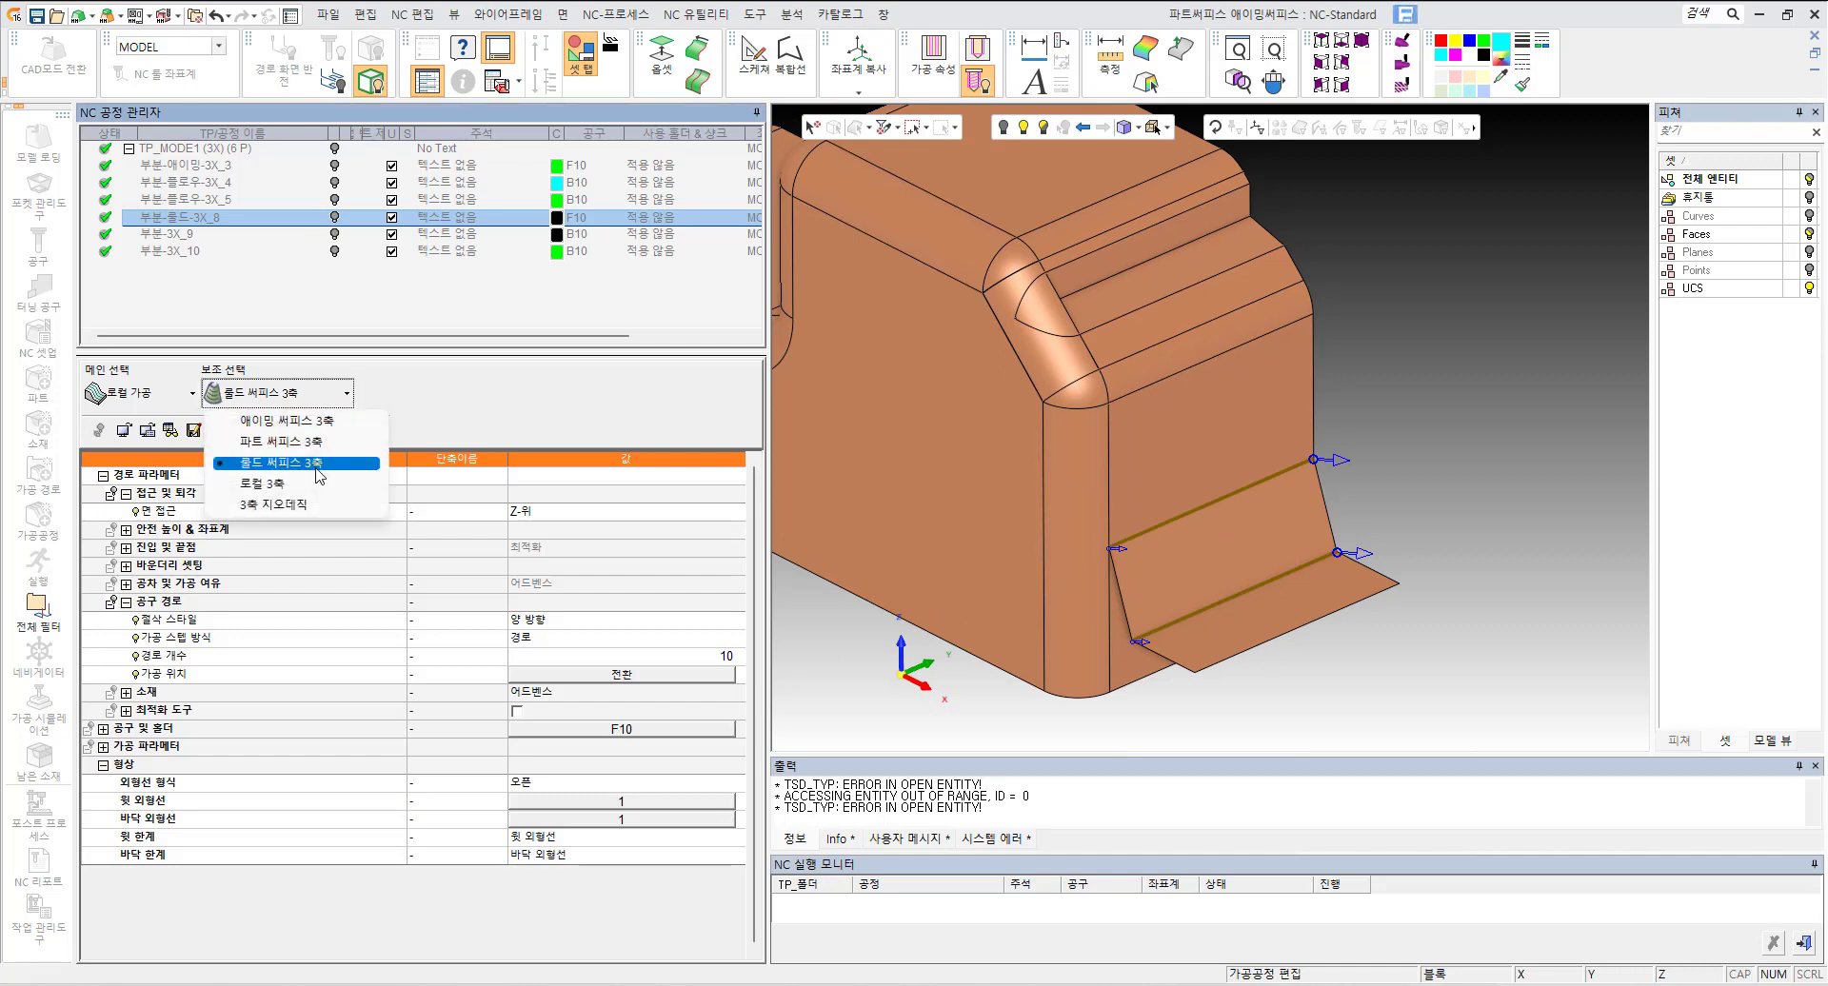
{"action": "left_click", "coordinate": [429, 410]}
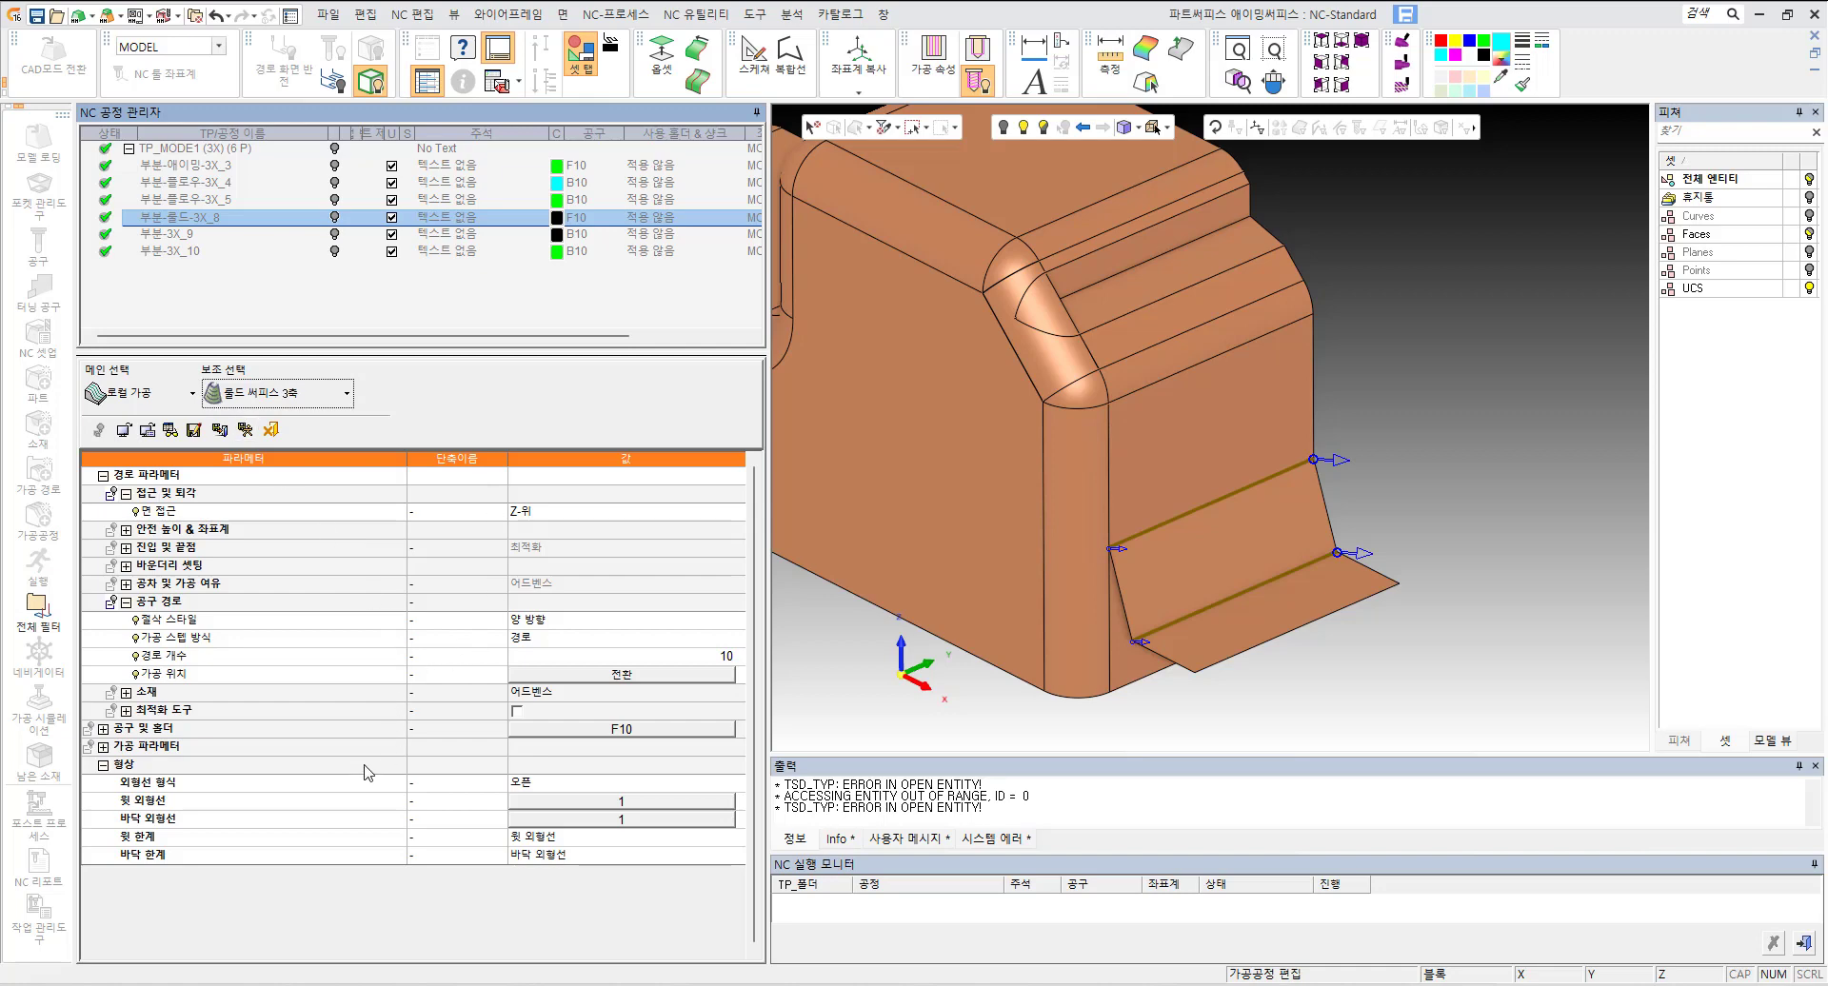
{"action": "left_click", "coordinate": [236, 808]}
{"action": "left_click", "coordinate": [219, 817]}
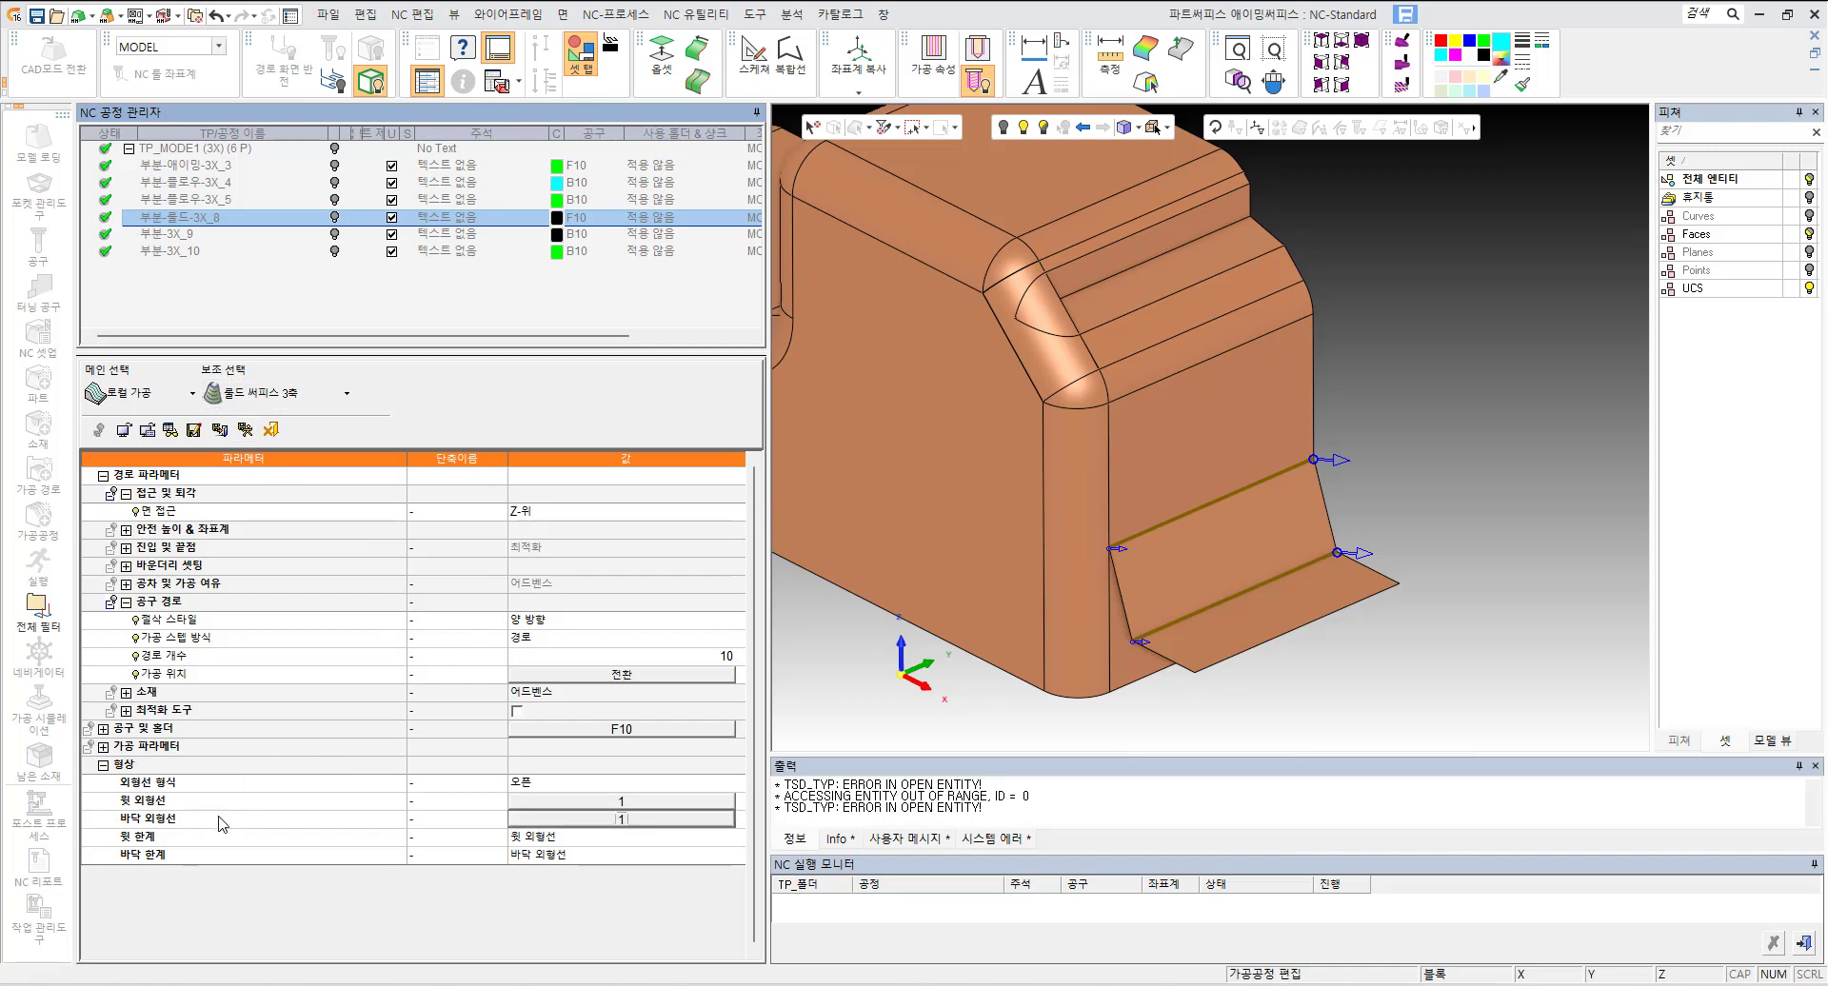
Step: Check the upper limit (윗 한계) and floor limit (바닥 한계) options, keeping 윗 외형선 and 바닥 외형선
{"action": "left_click", "coordinate": [542, 838]}
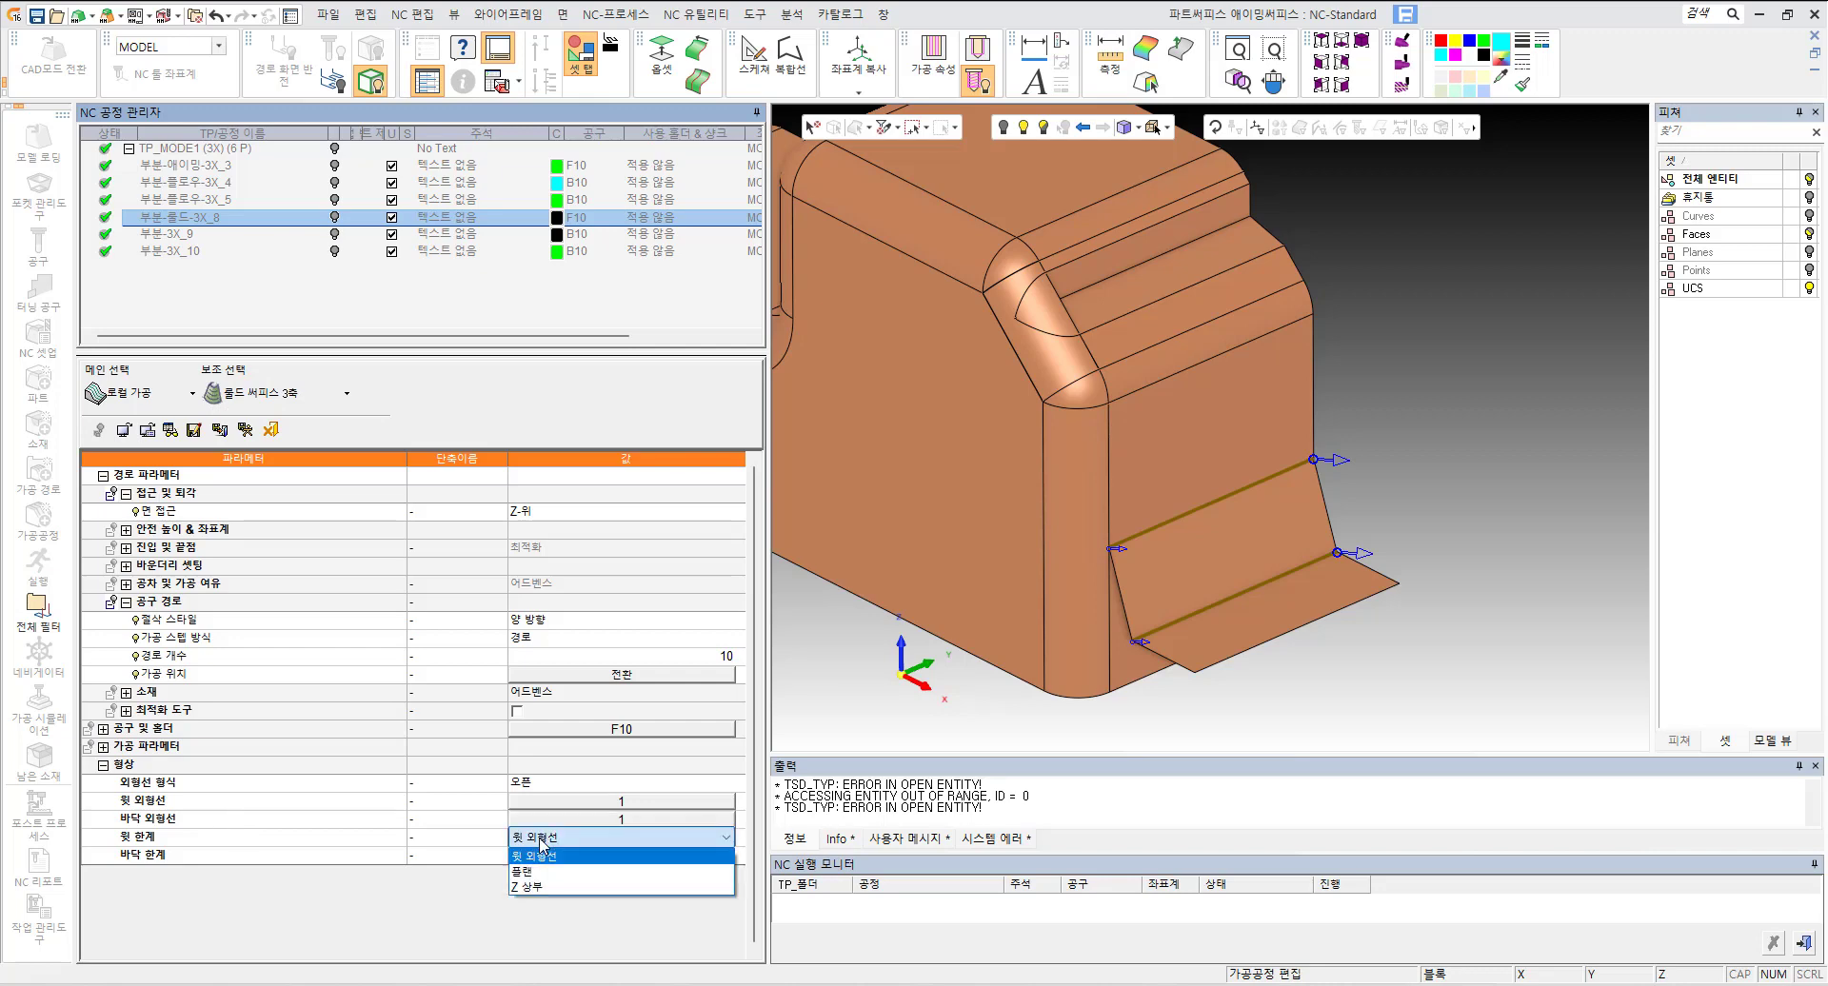
{"action": "left_click", "coordinate": [542, 855]}
{"action": "left_click", "coordinate": [547, 855]}
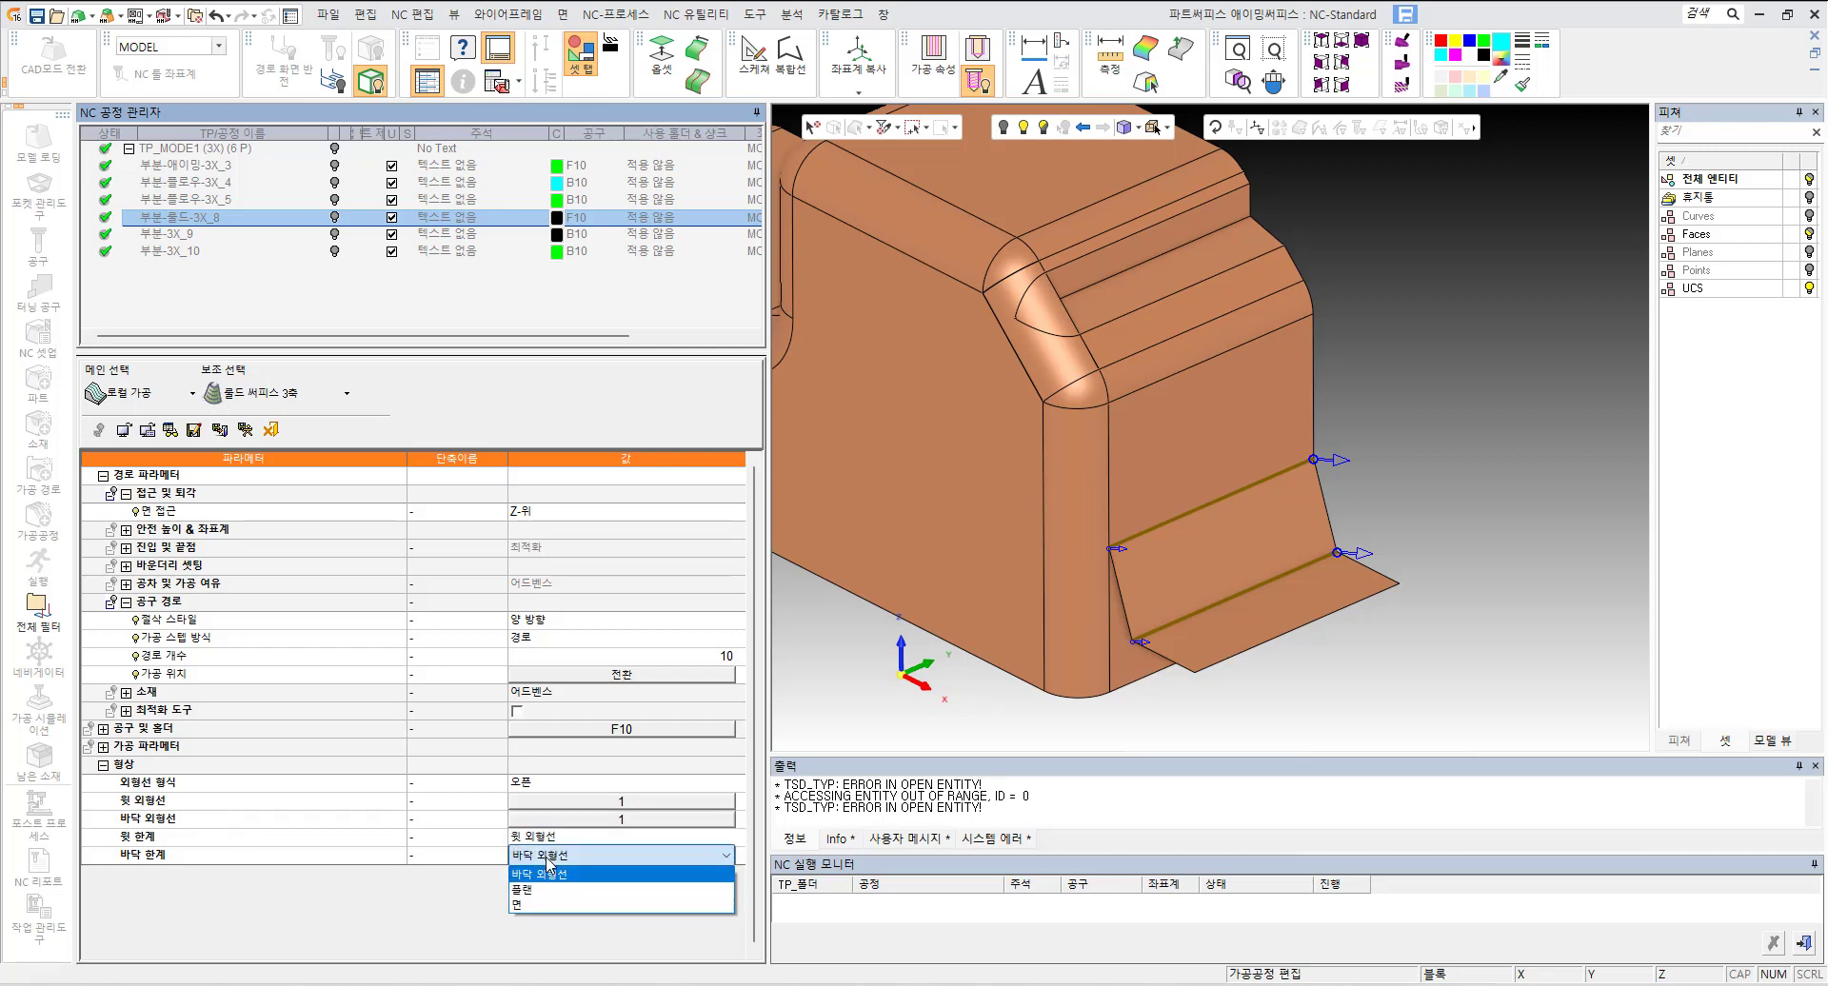
{"action": "left_click", "coordinate": [547, 859]}
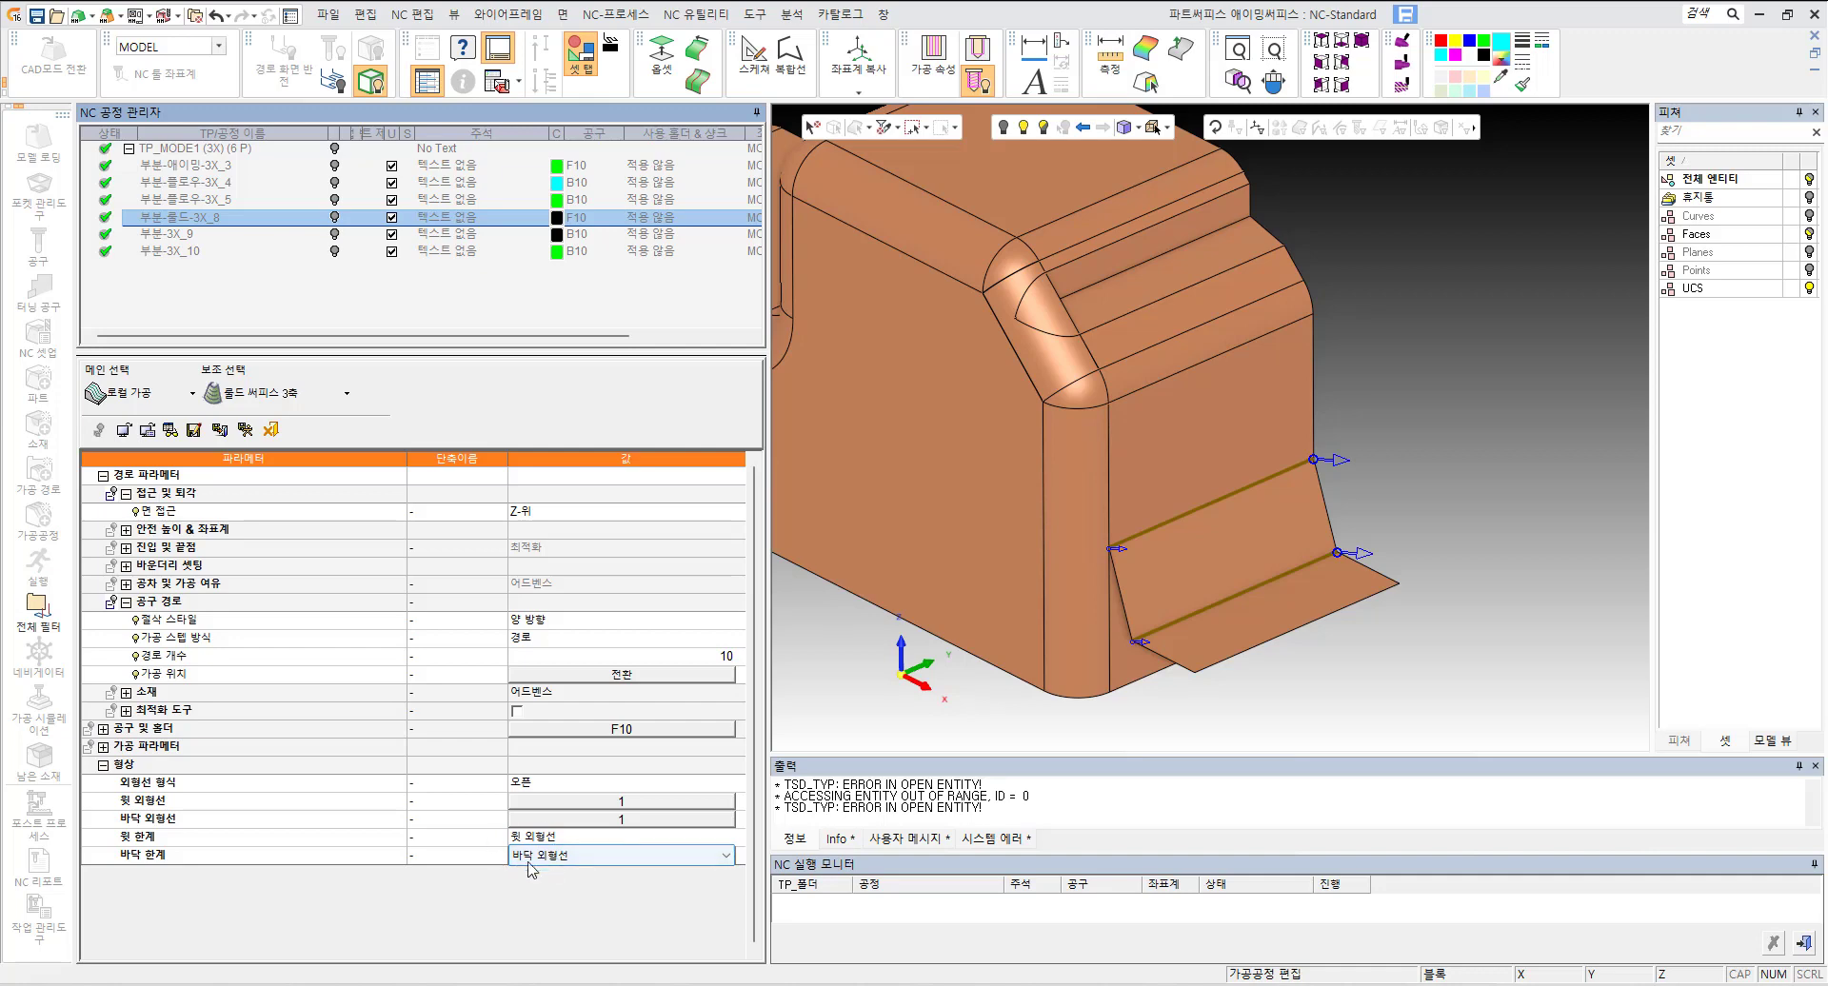
Step: Review the selected upper and floor contours on the sloped face and check the machining step method, keeping 경로
{"action": "left_click", "coordinate": [675, 805]}
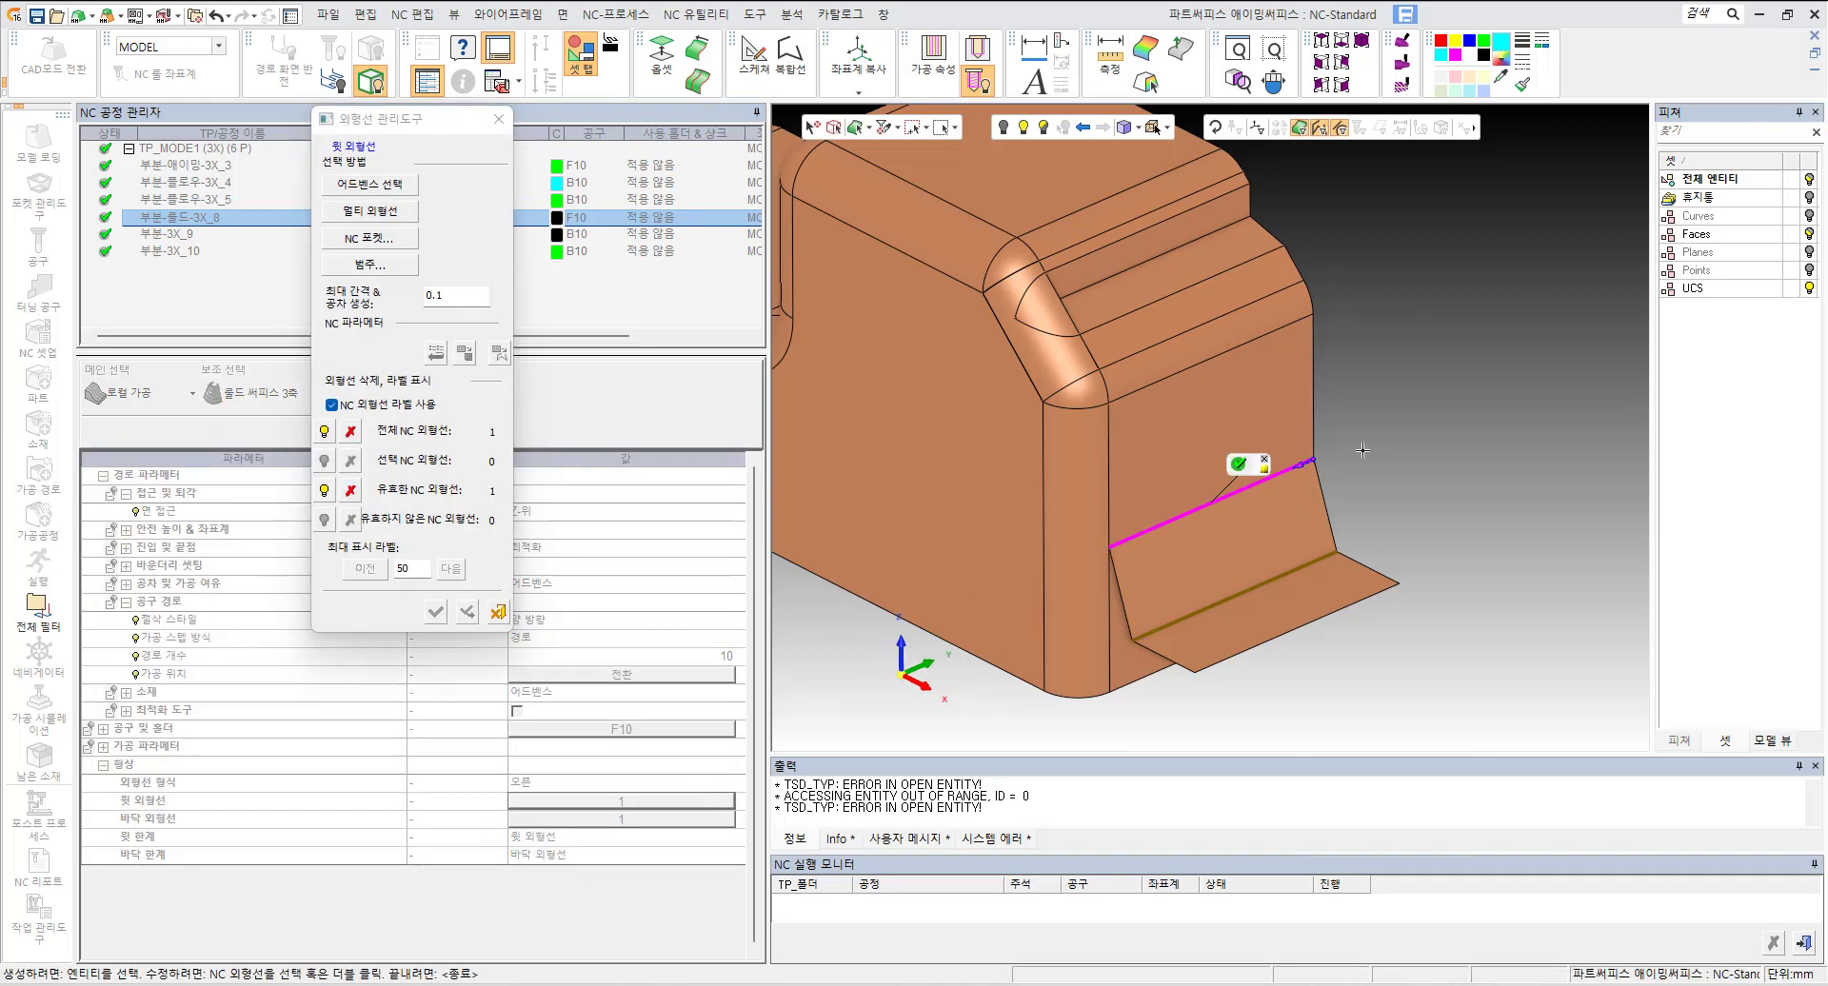
{"action": "left_click", "coordinate": [496, 613]}
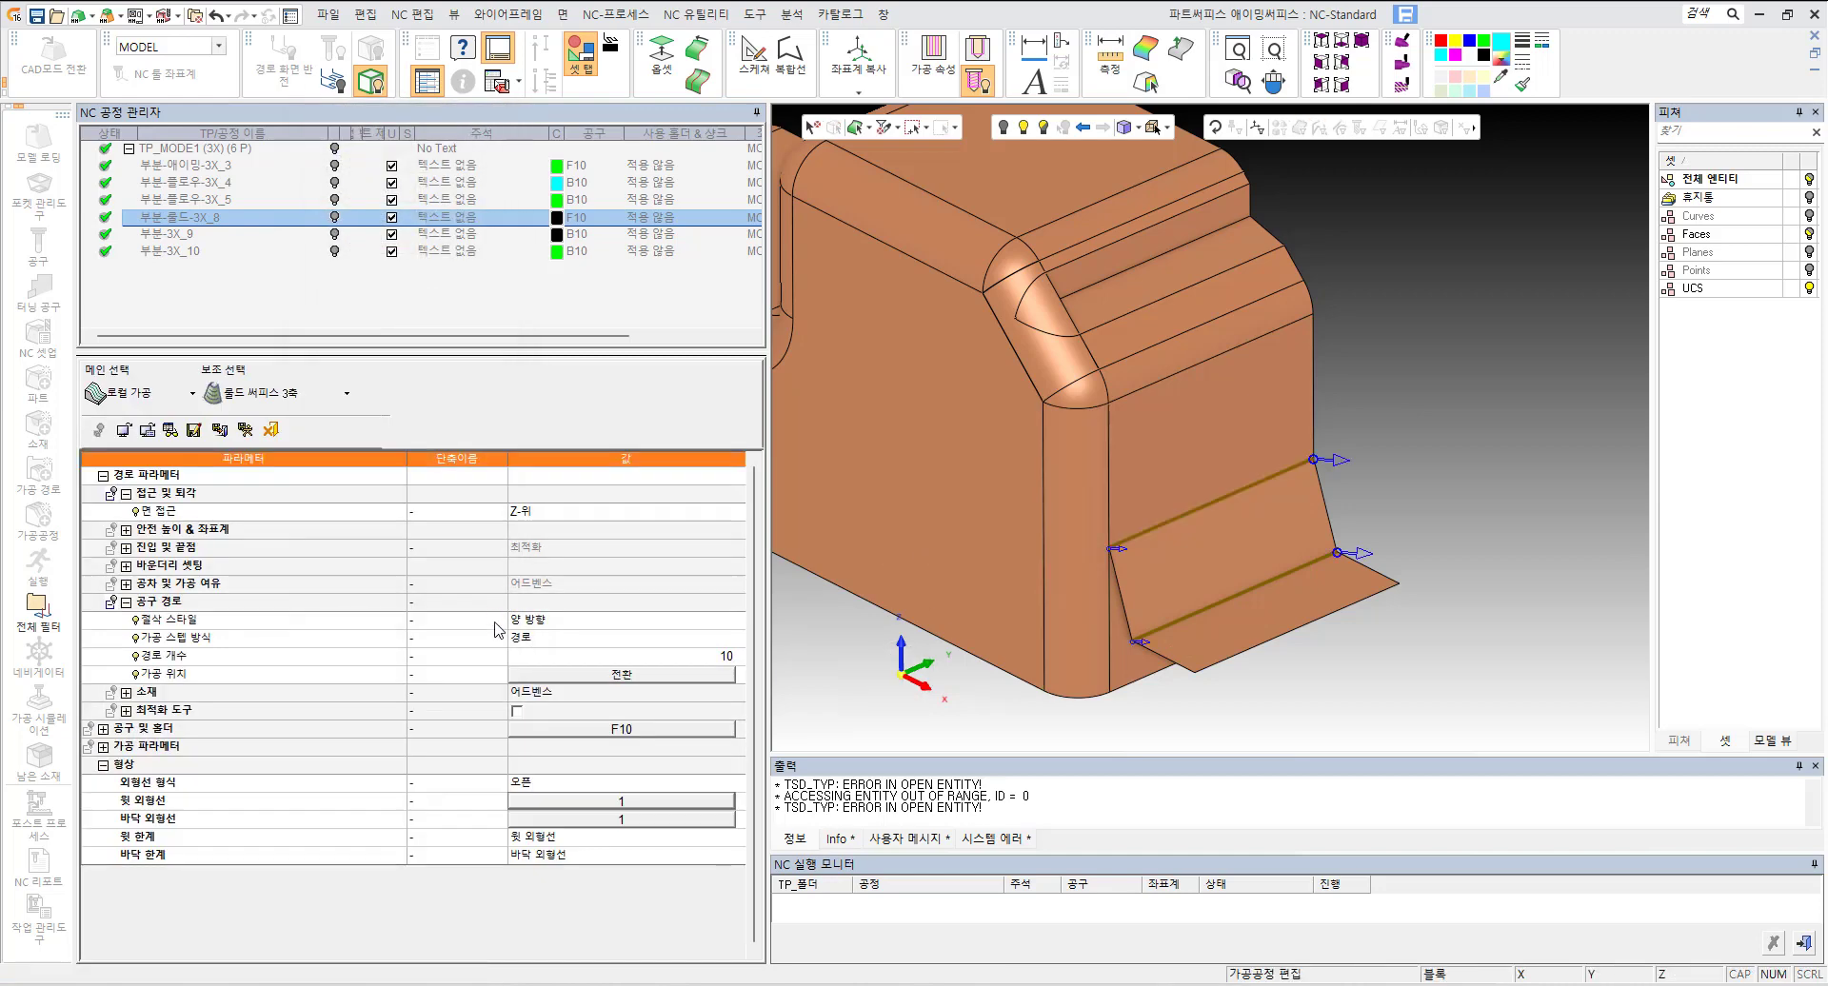
{"action": "left_click", "coordinate": [625, 821]}
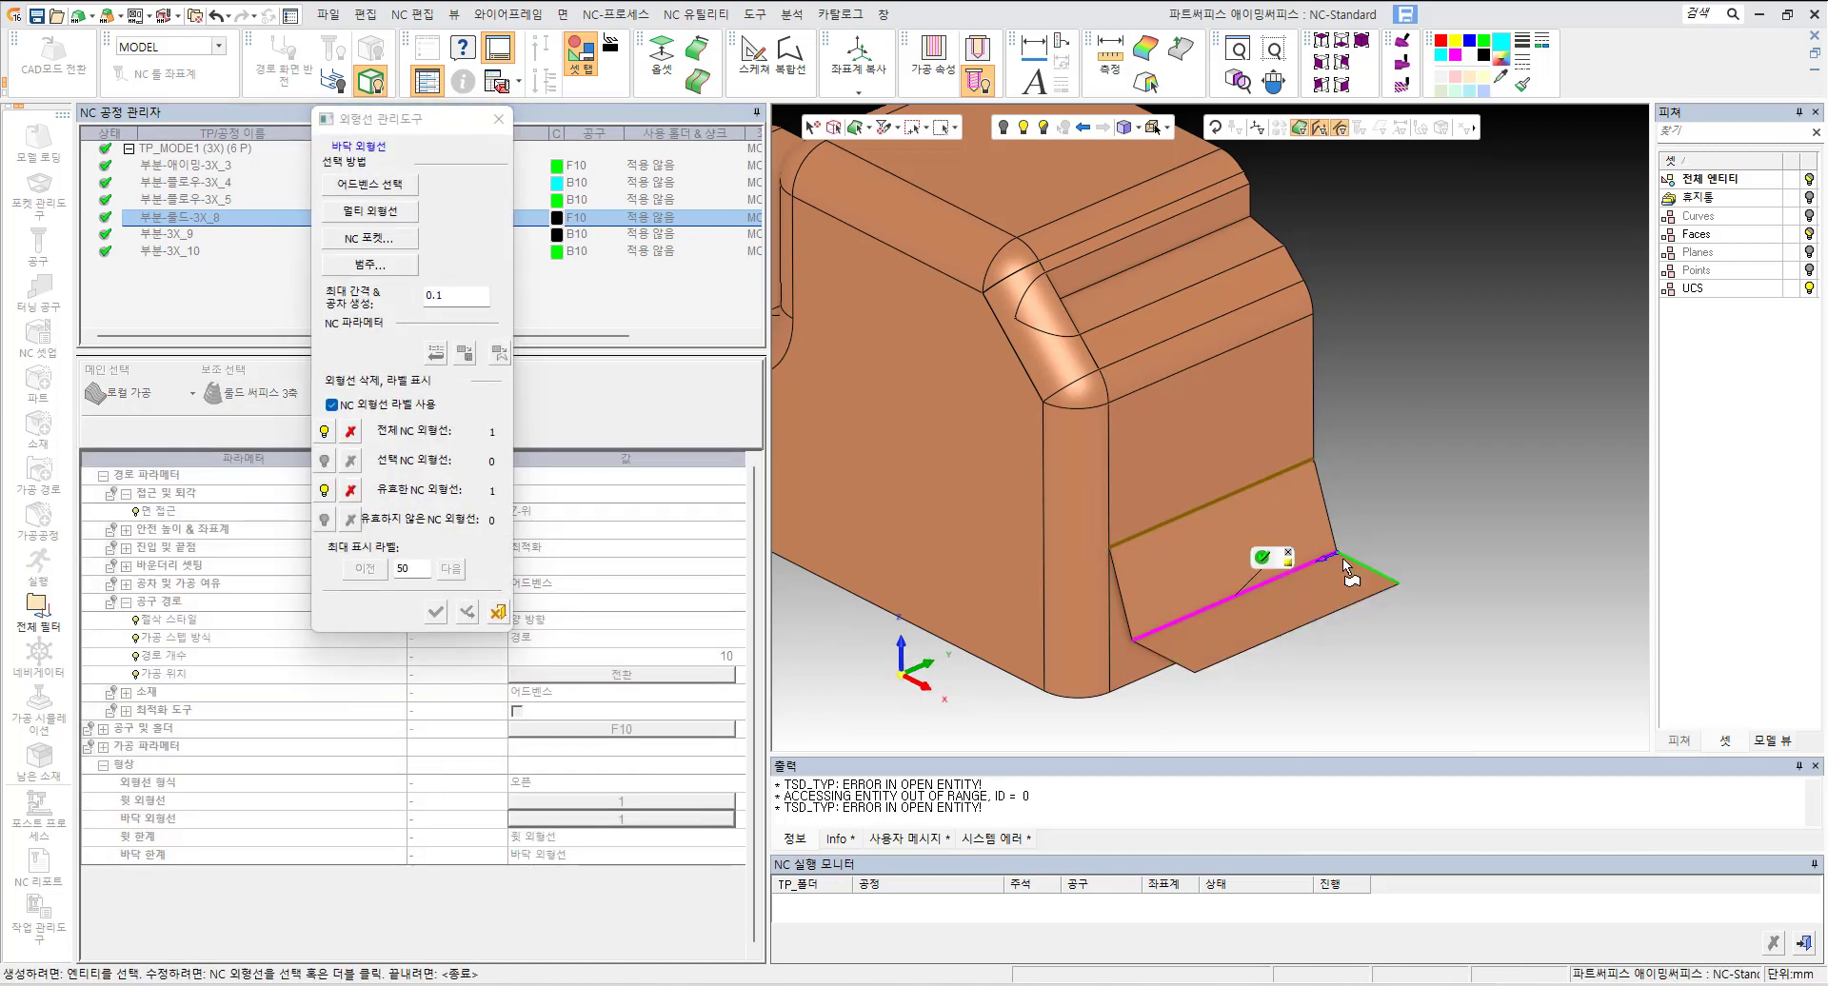
{"action": "left_click", "coordinate": [494, 612]}
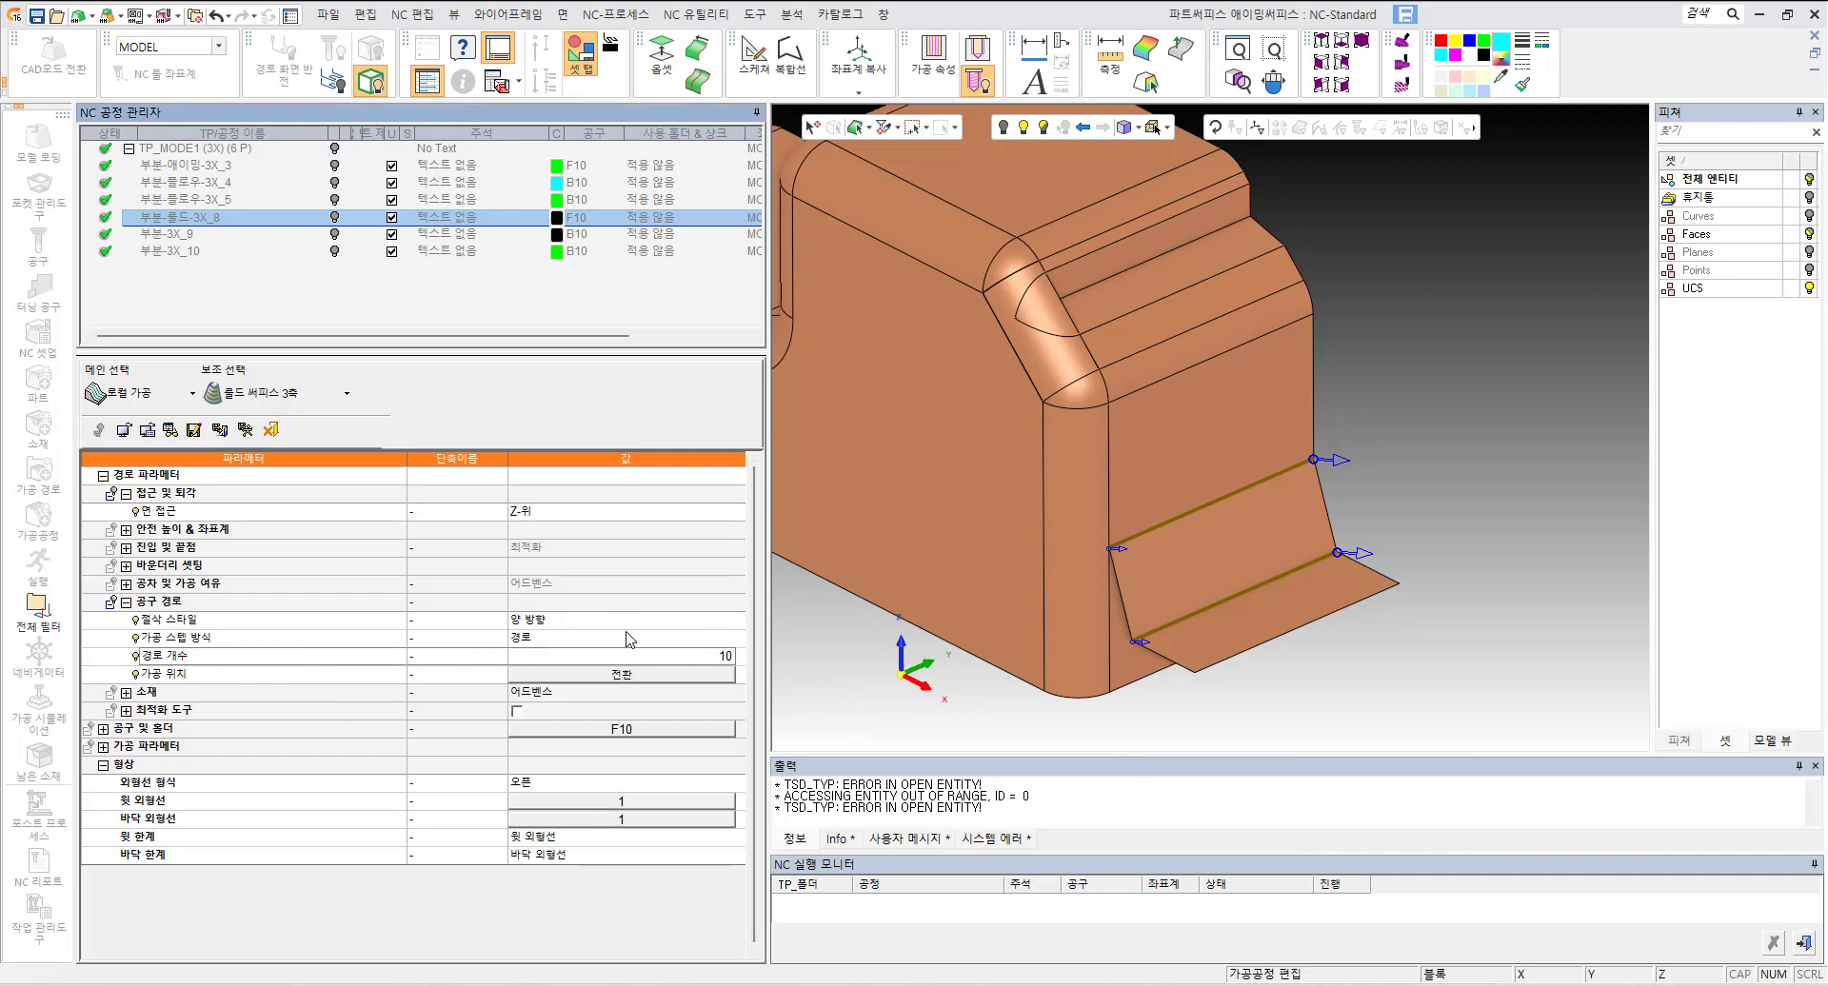
{"action": "left_click", "coordinate": [624, 640]}
{"action": "left_click", "coordinate": [619, 644]}
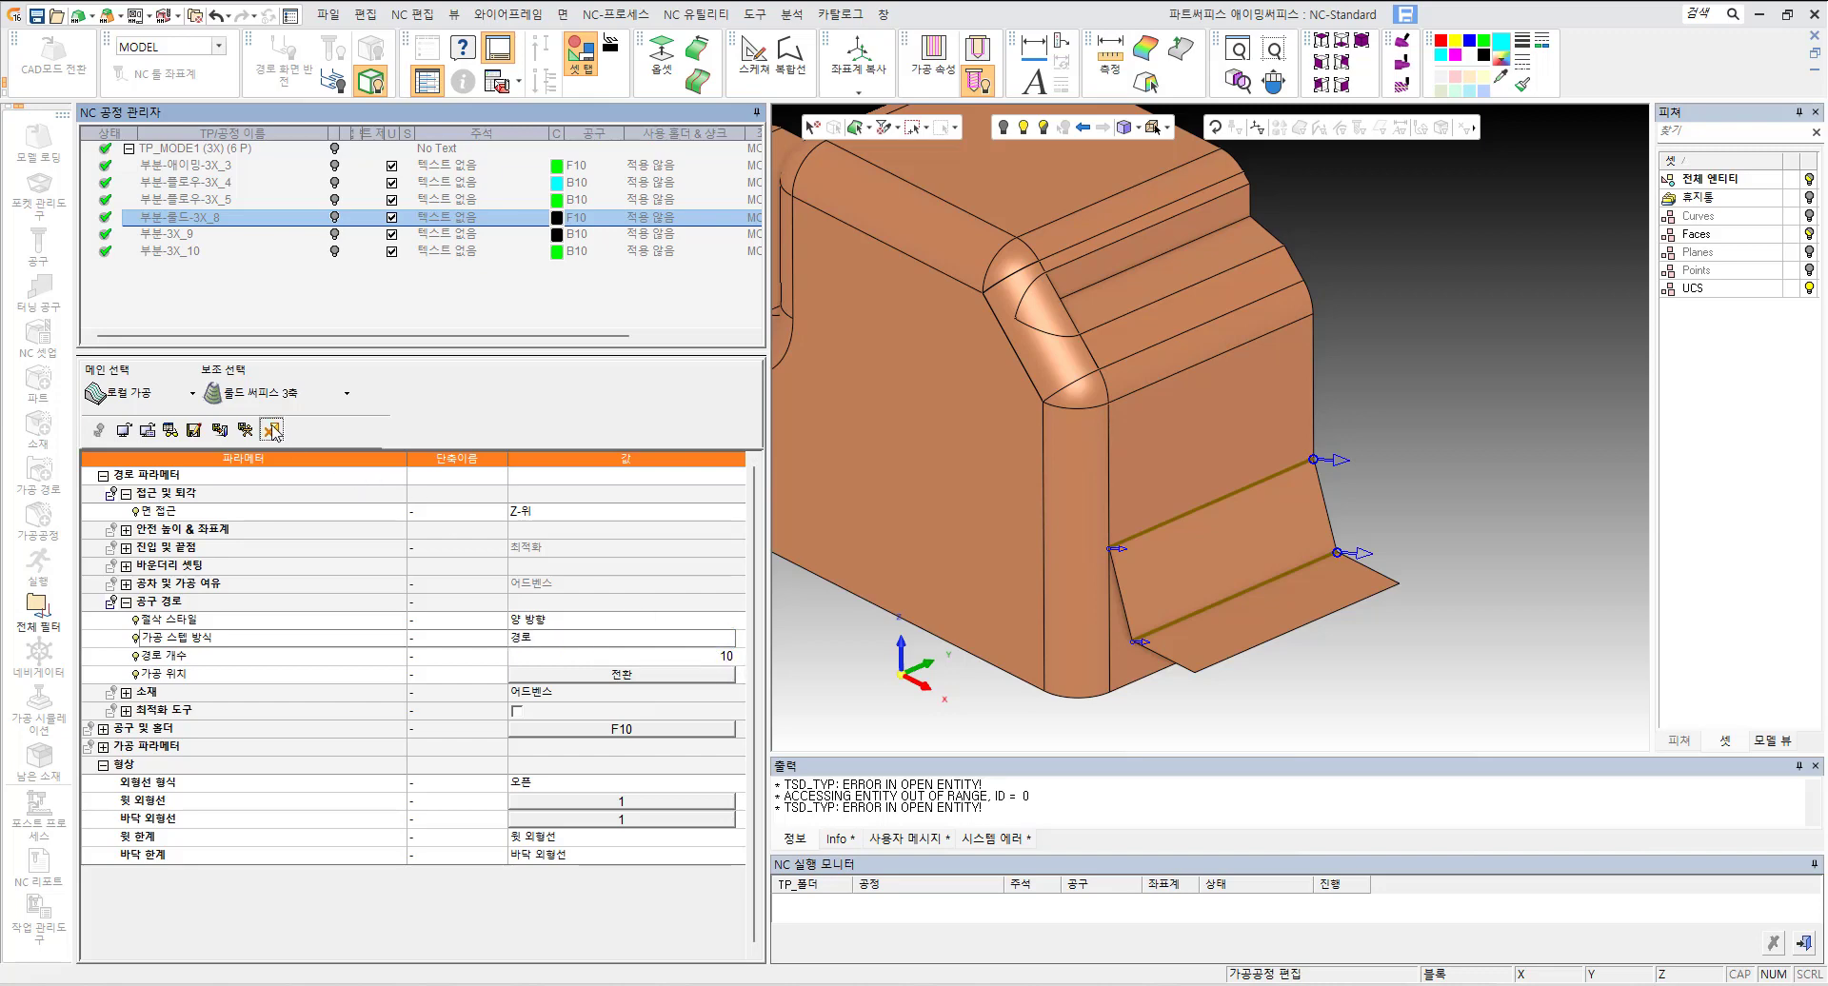
Step: Show the toolpath of 부분-룰드-3X_8 and place the tool on its uppermost pass in the Navigator
{"action": "left_click", "coordinate": [332, 223]}
{"action": "left_click", "coordinate": [333, 219]}
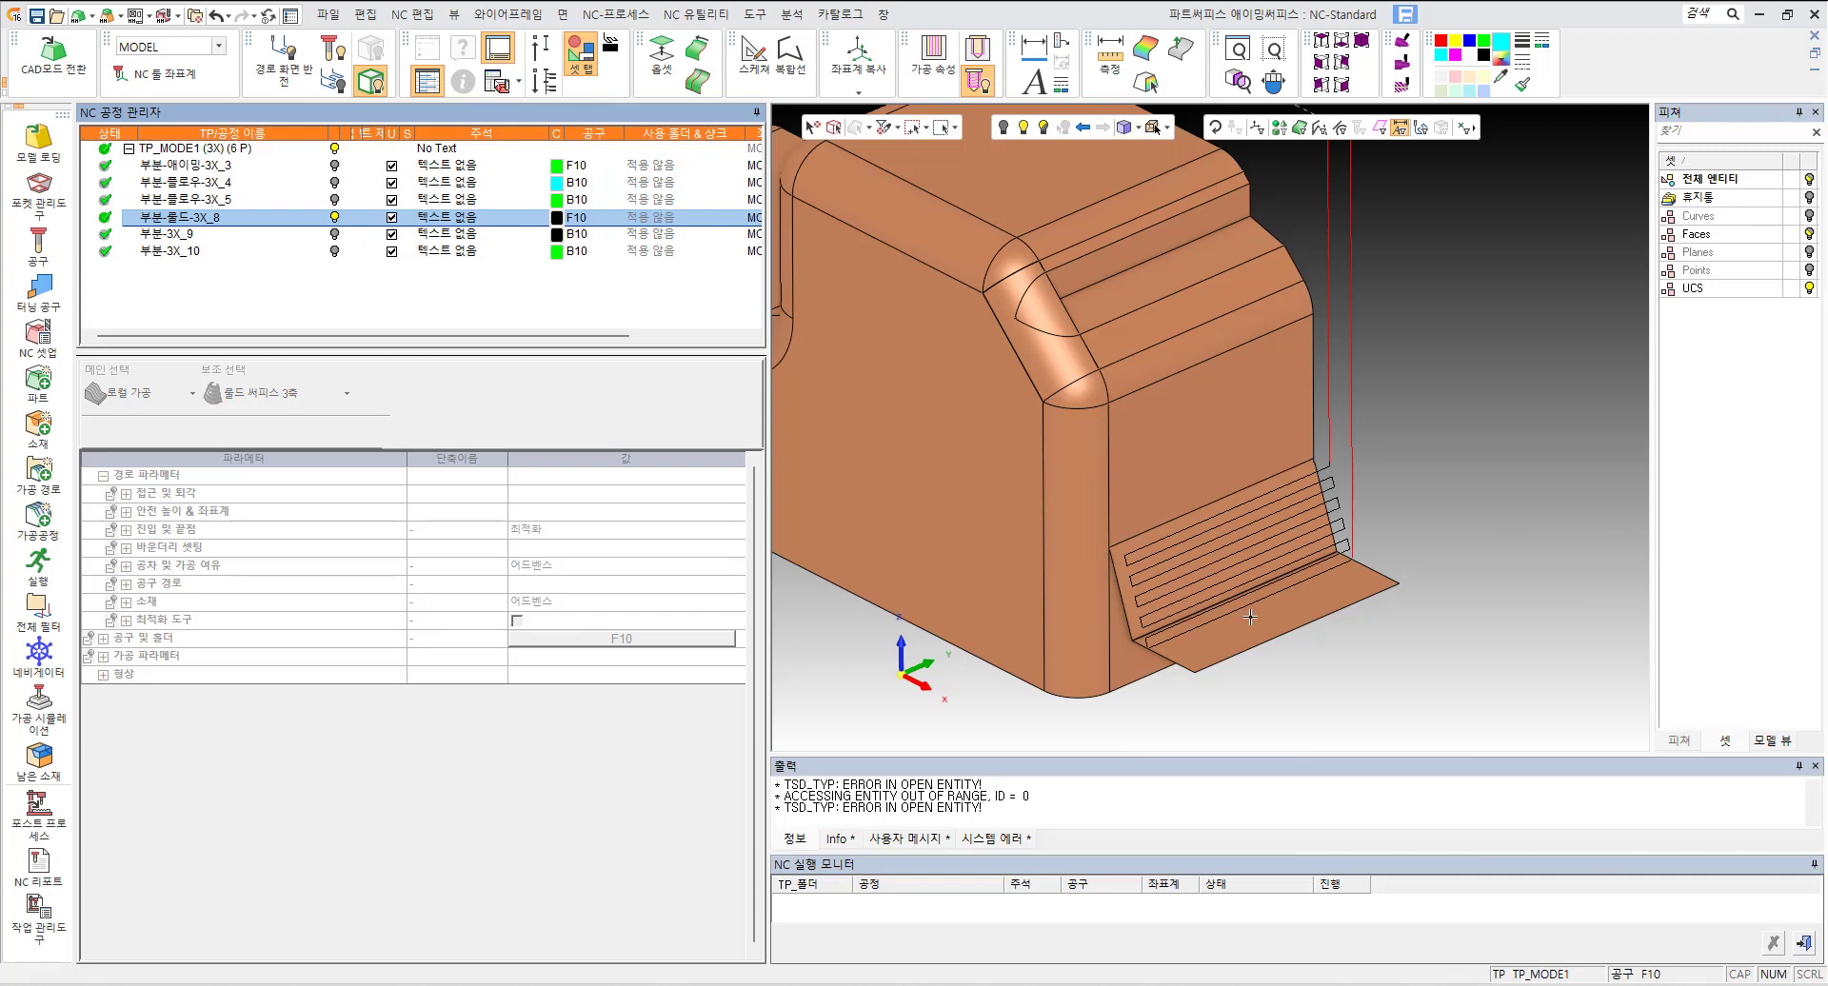
{"action": "scroll", "coordinate": [1240, 535], "scroll_direction": "up", "scroll_amount": 4}
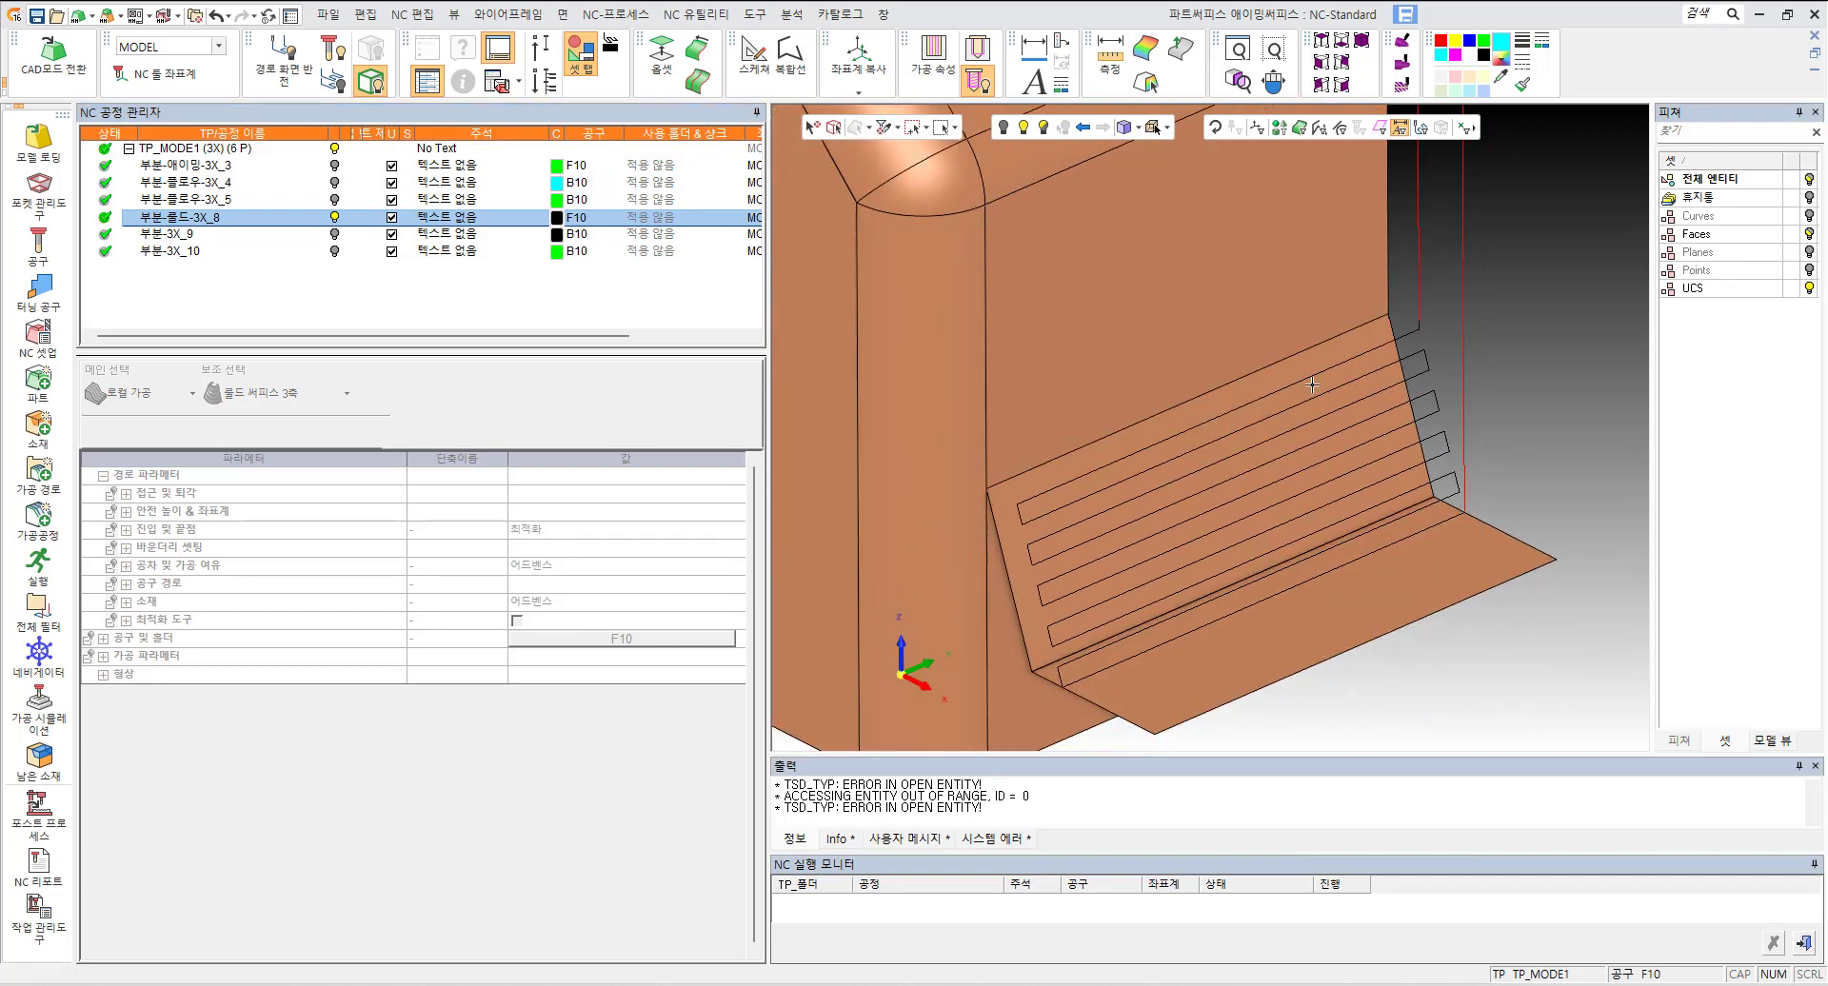
{"action": "left_click", "coordinate": [38, 652]}
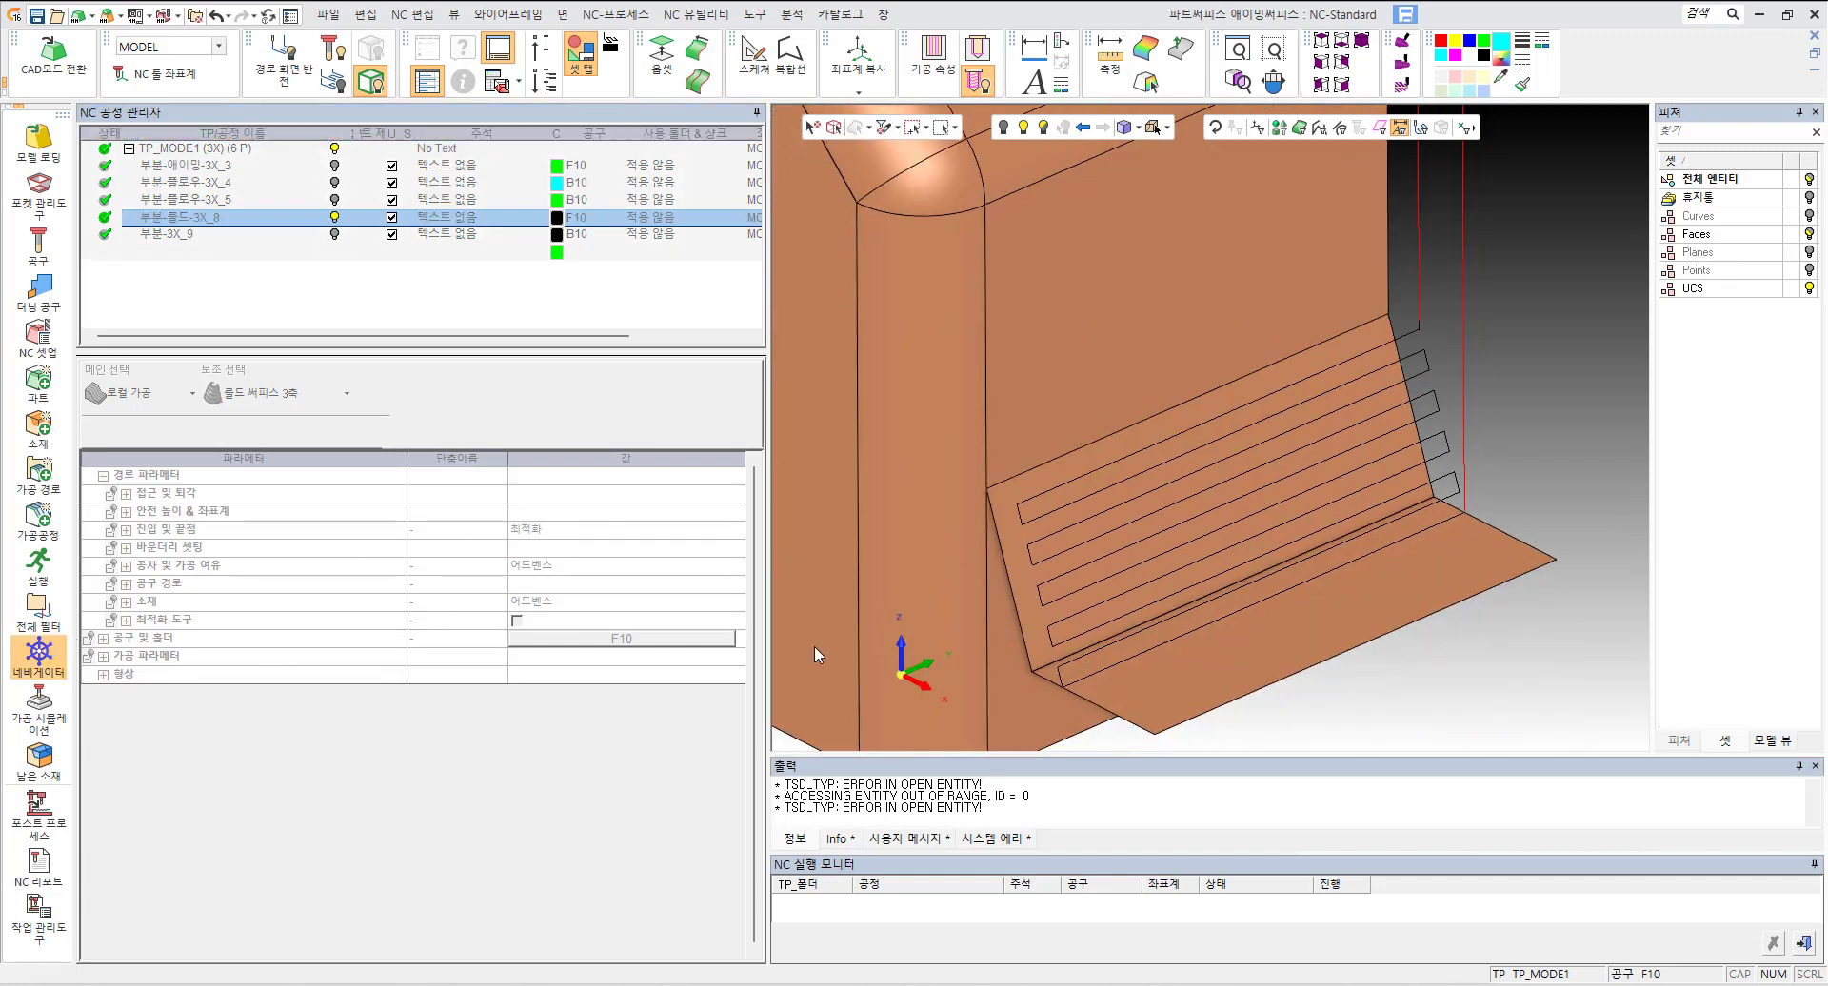
{"action": "left_click", "coordinate": [1206, 425]}
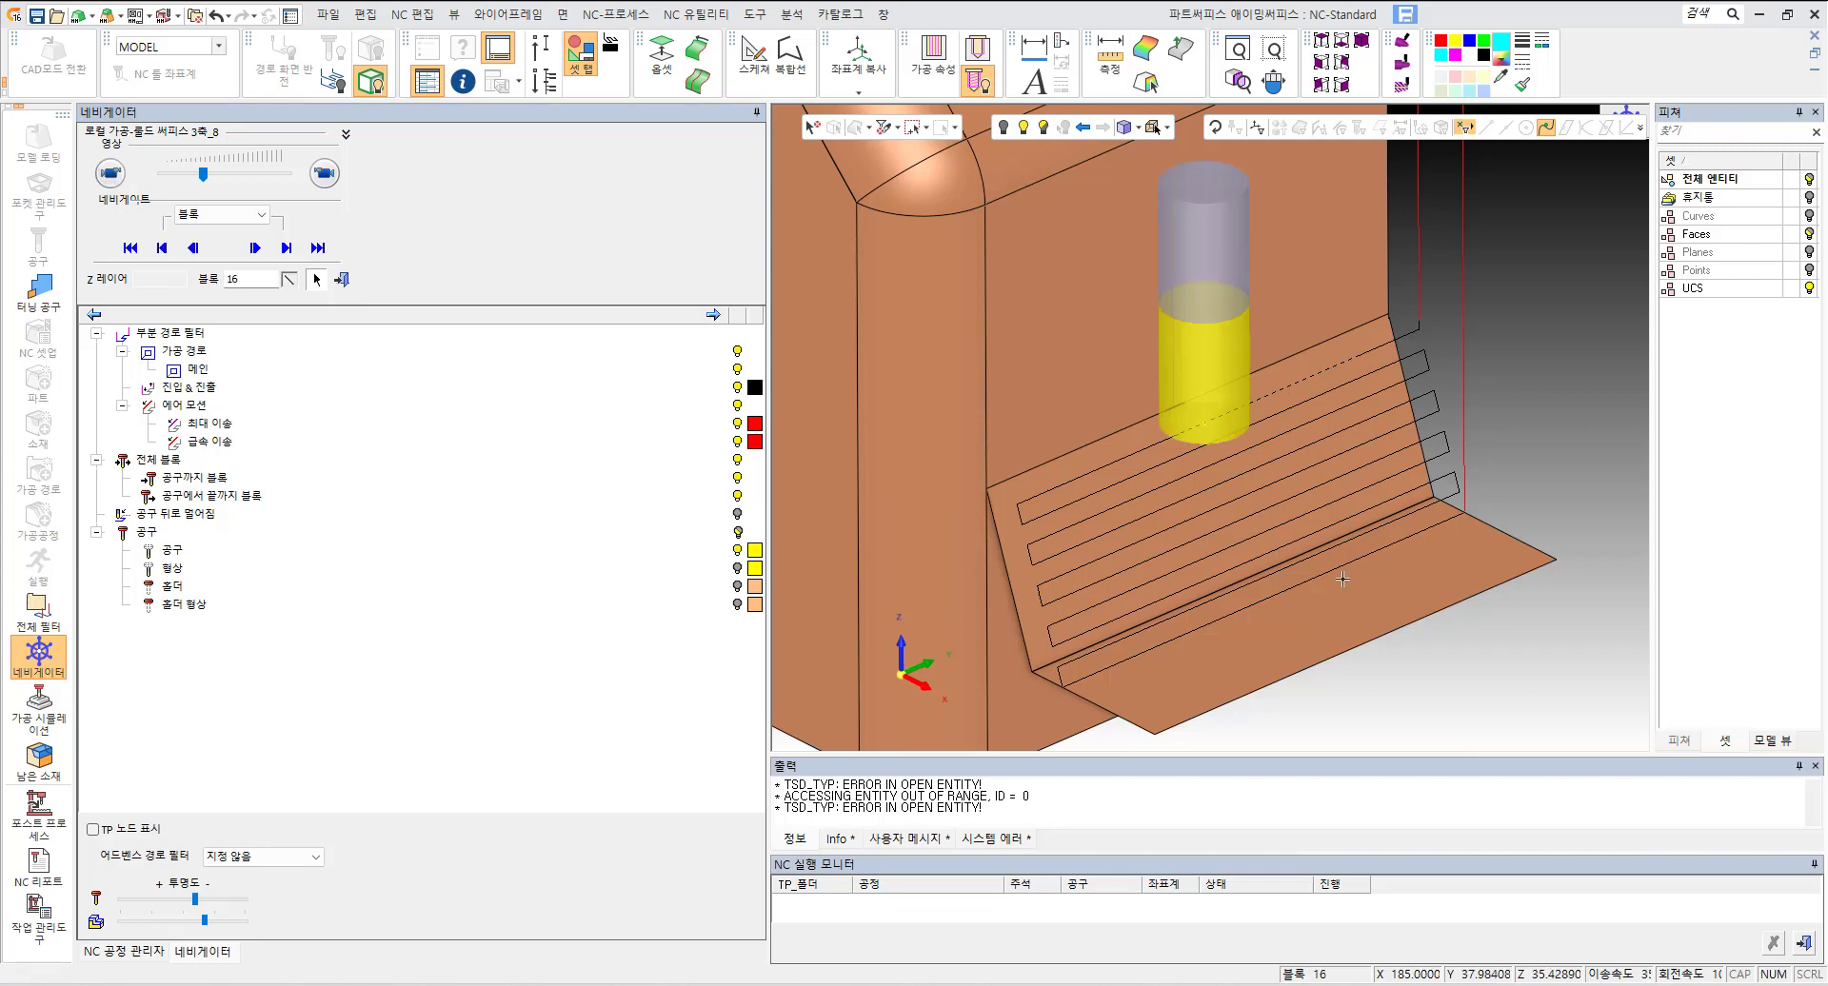
Step: Place the tool on the lowest pass, examine its position against the sloped and floor faces, and close the Navigator
{"action": "middle_click_drag", "start_coordinate": [1250, 551], "coordinate": [1201, 430]}
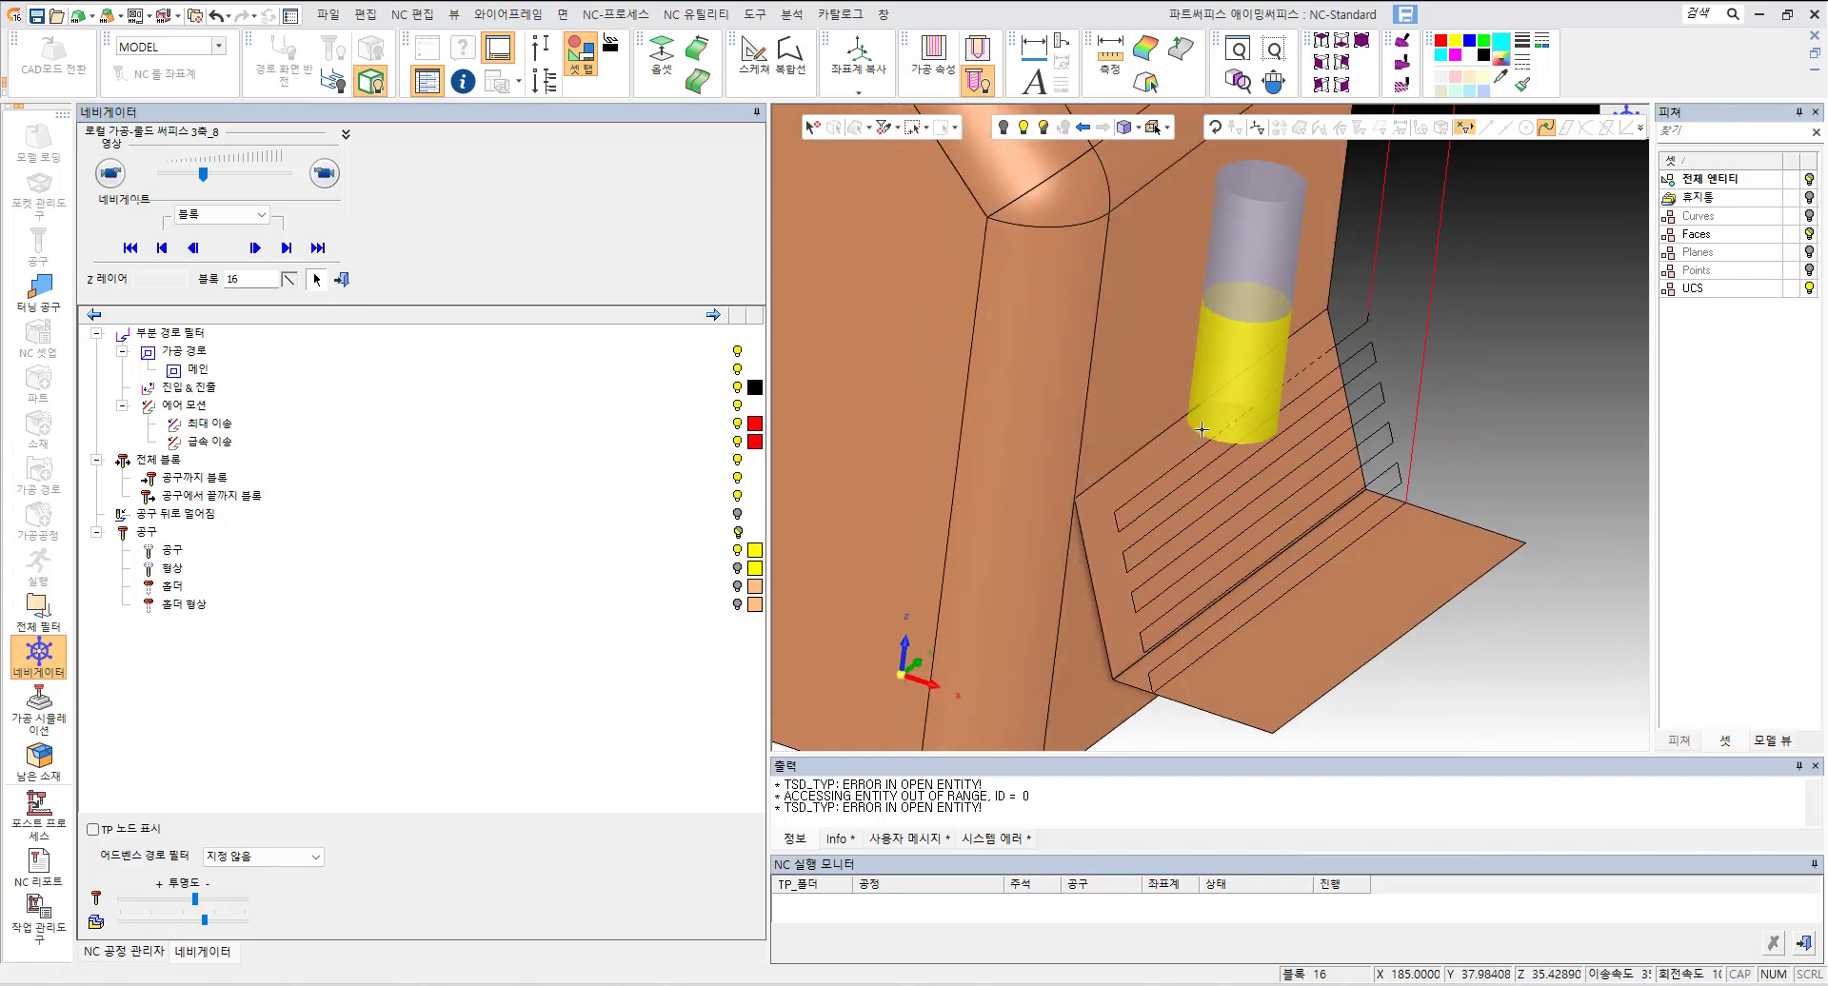
{"action": "left_click", "coordinate": [1314, 572]}
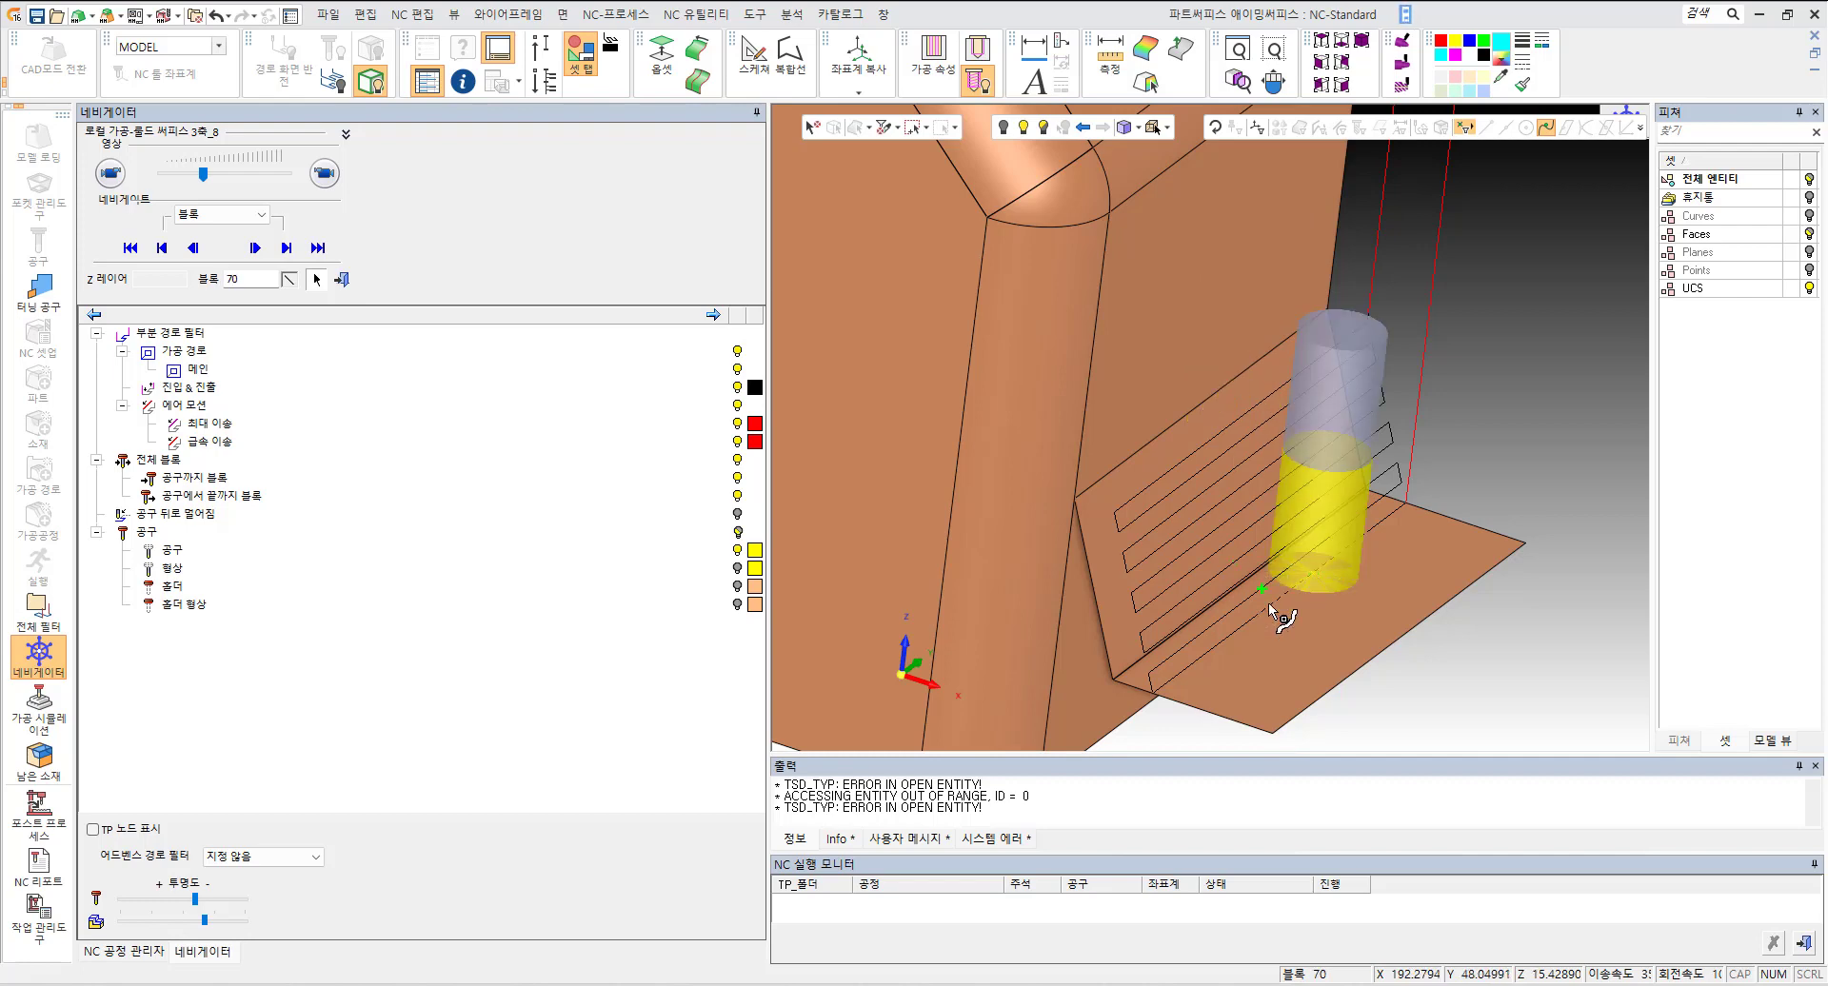
{"action": "middle_click_drag", "start_coordinate": [1276, 614], "coordinate": [1287, 575]}
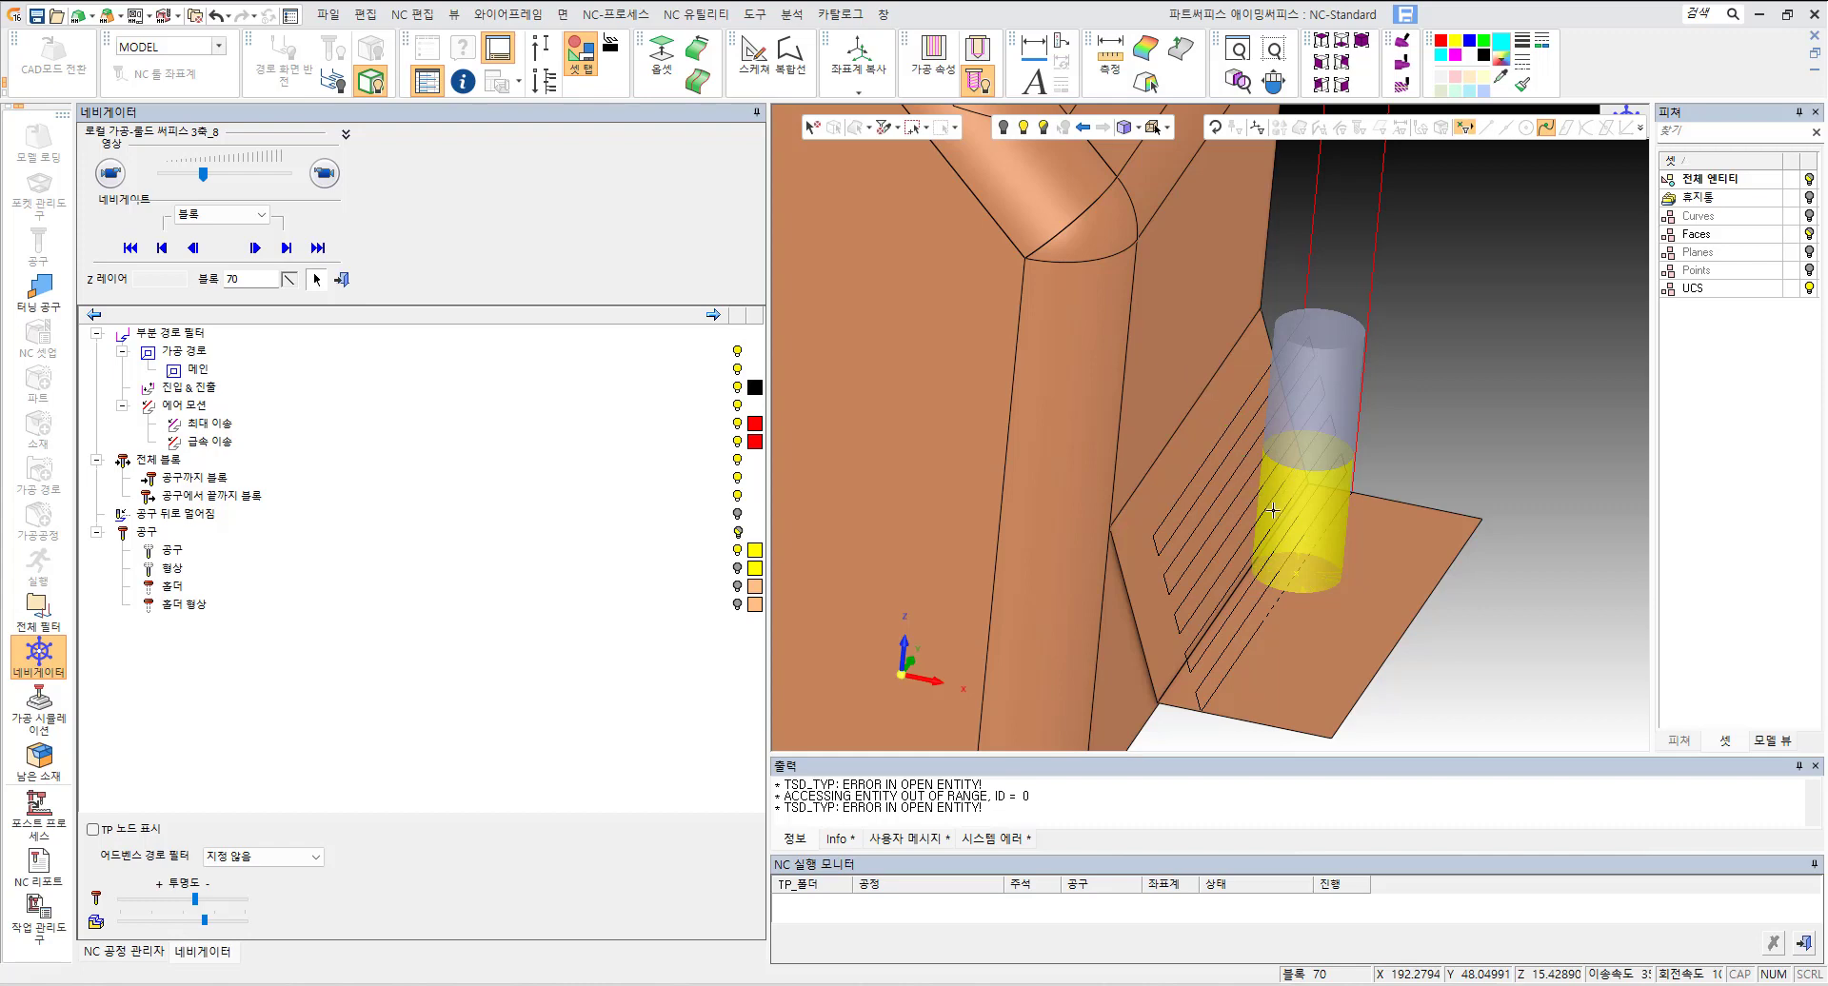
{"action": "middle_click_drag", "start_coordinate": [1320, 610], "coordinate": [1328, 562]}
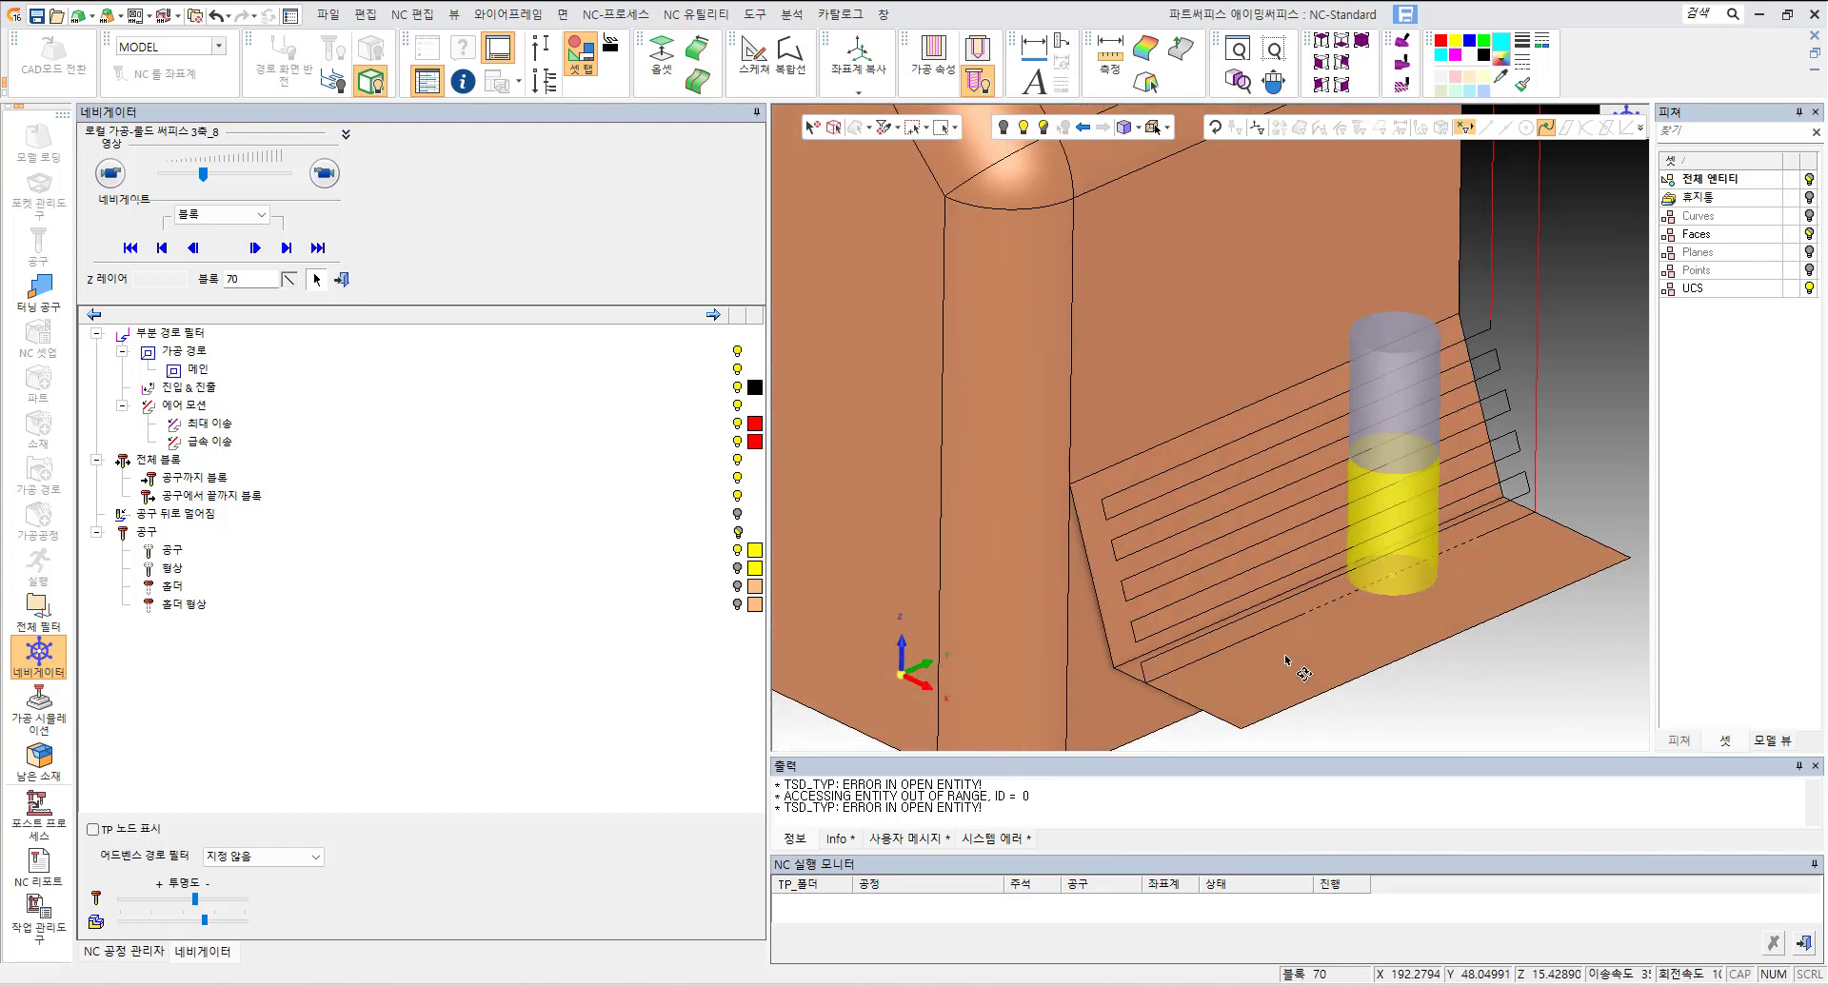
{"action": "scroll", "coordinate": [1407, 433], "scroll_direction": "down", "scroll_amount": 8}
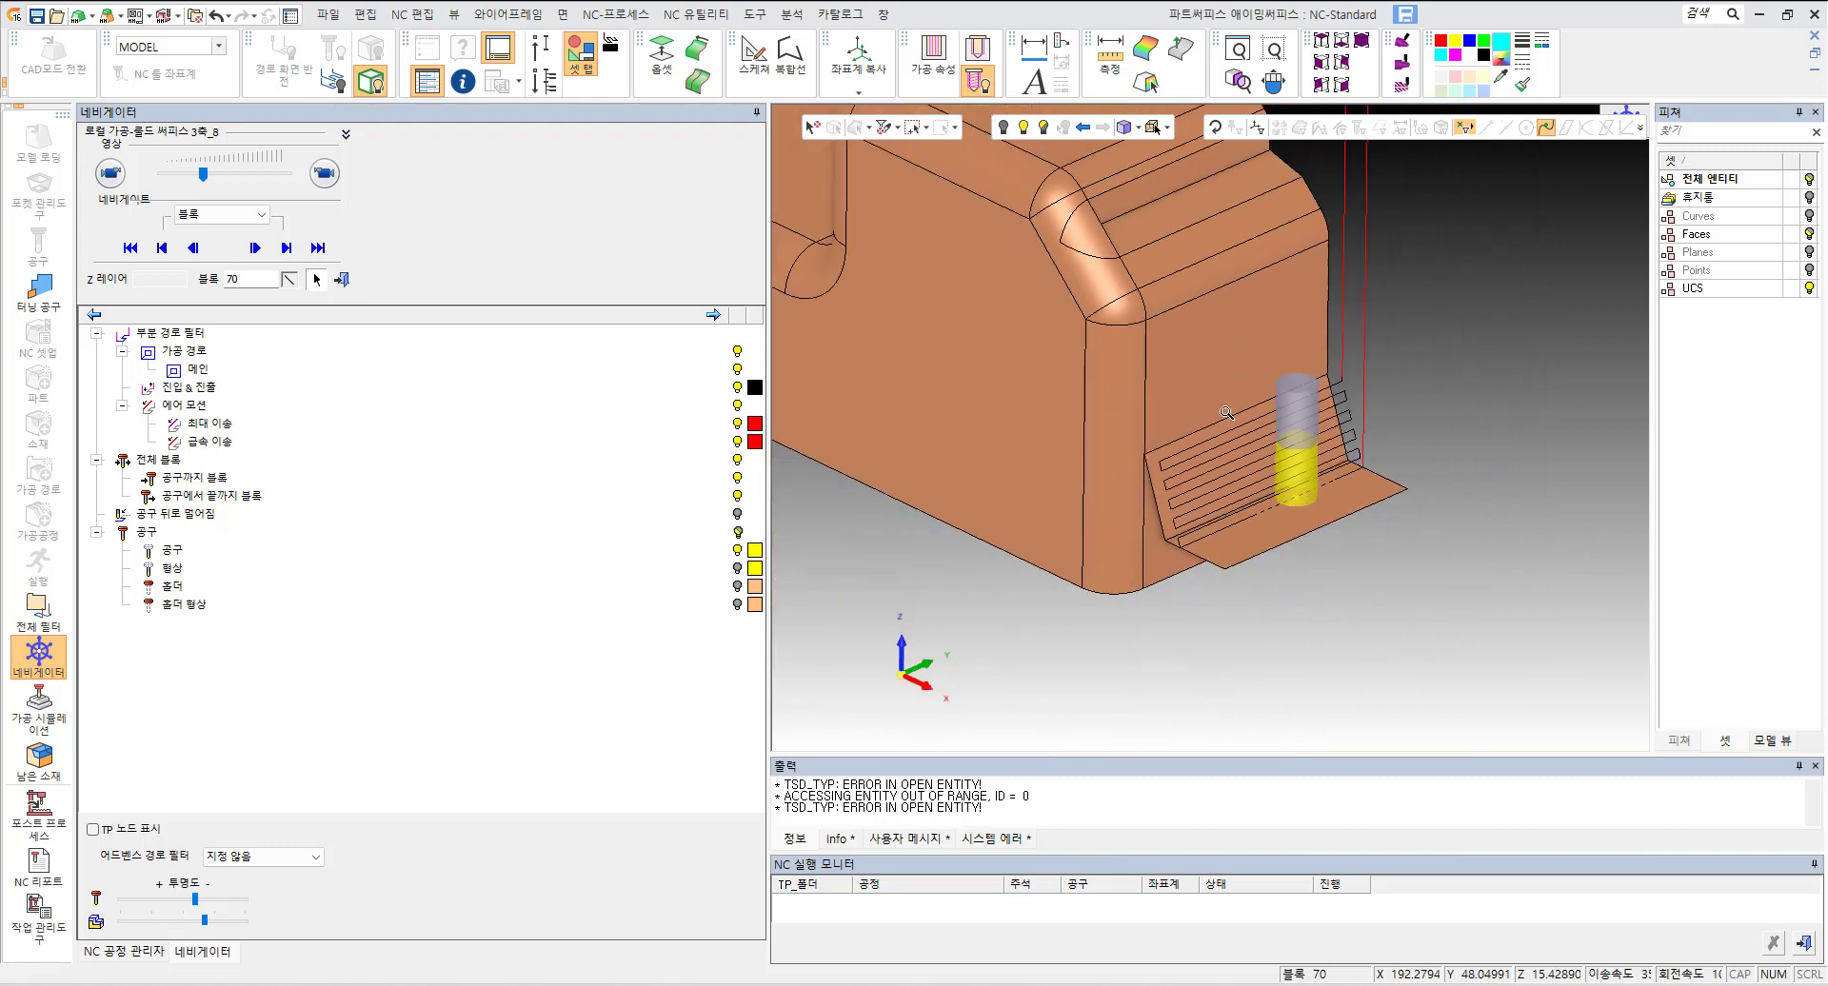
{"action": "left_click", "coordinate": [39, 657]}
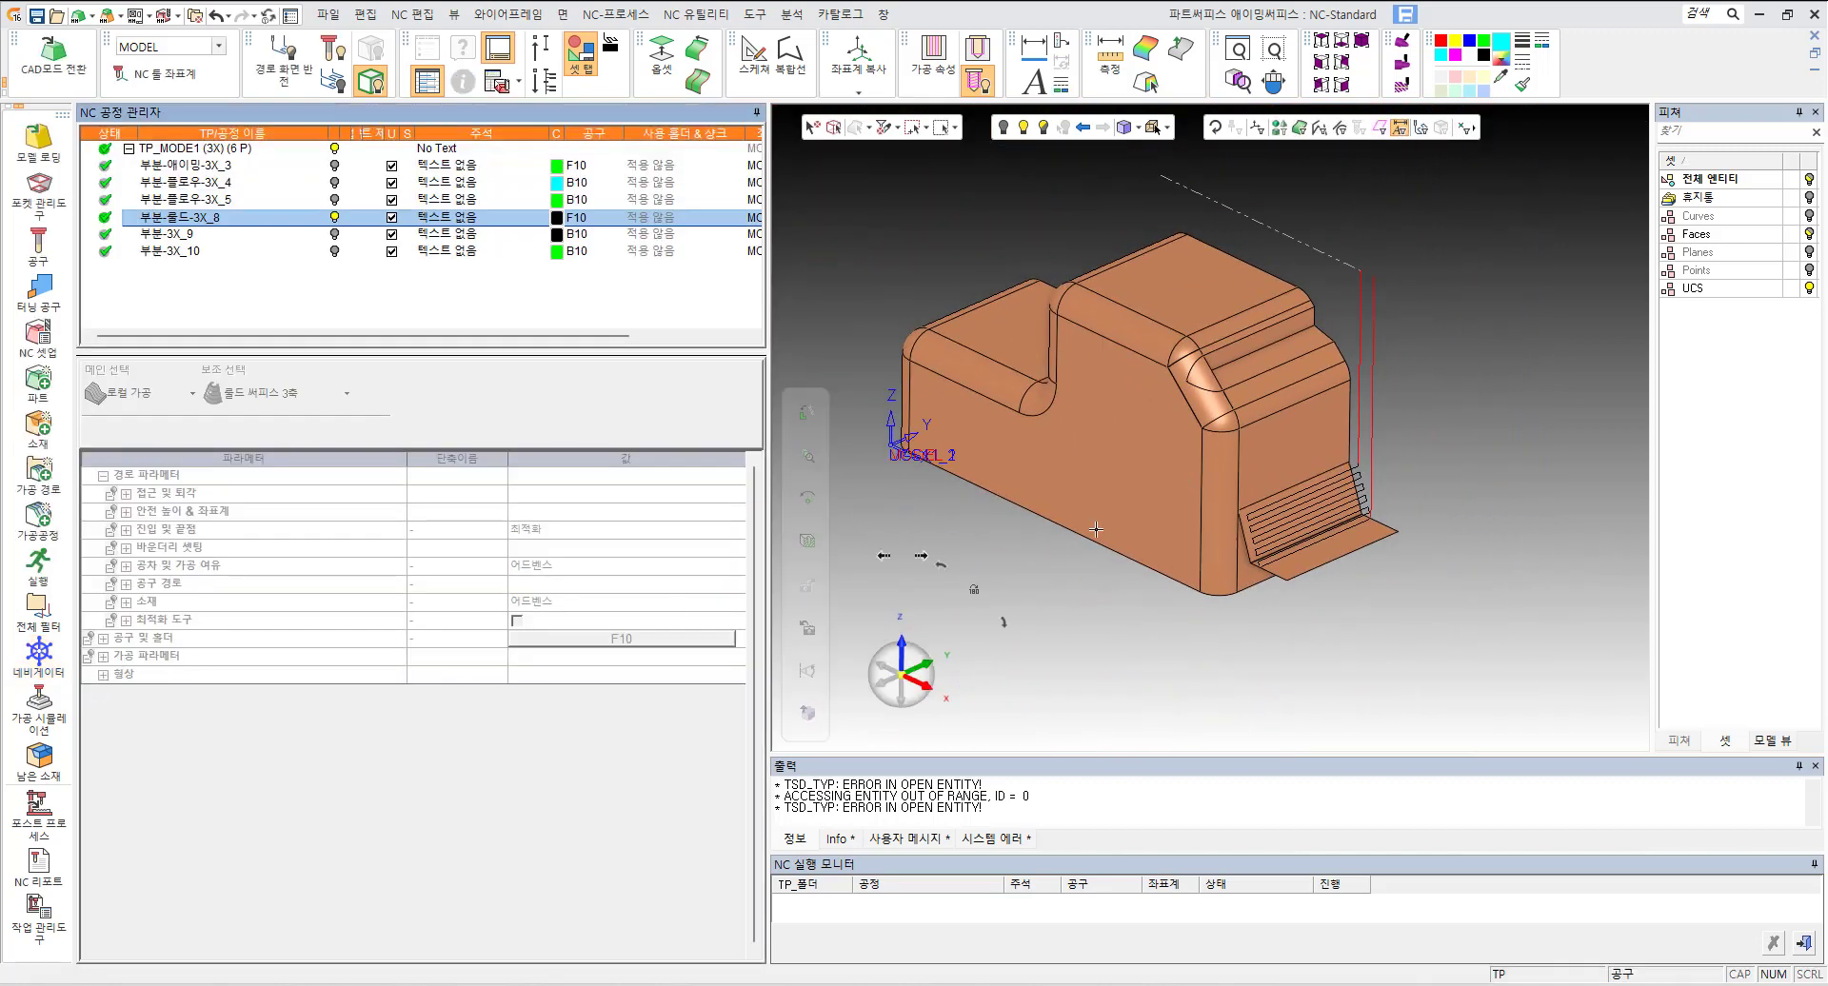
Step: Hide the toolpath of 부분-룰드-3X_8 and open the 부분-3X_9 procedure for editing
{"action": "scroll", "coordinate": [1197, 507], "scroll_direction": "up", "scroll_amount": 3}
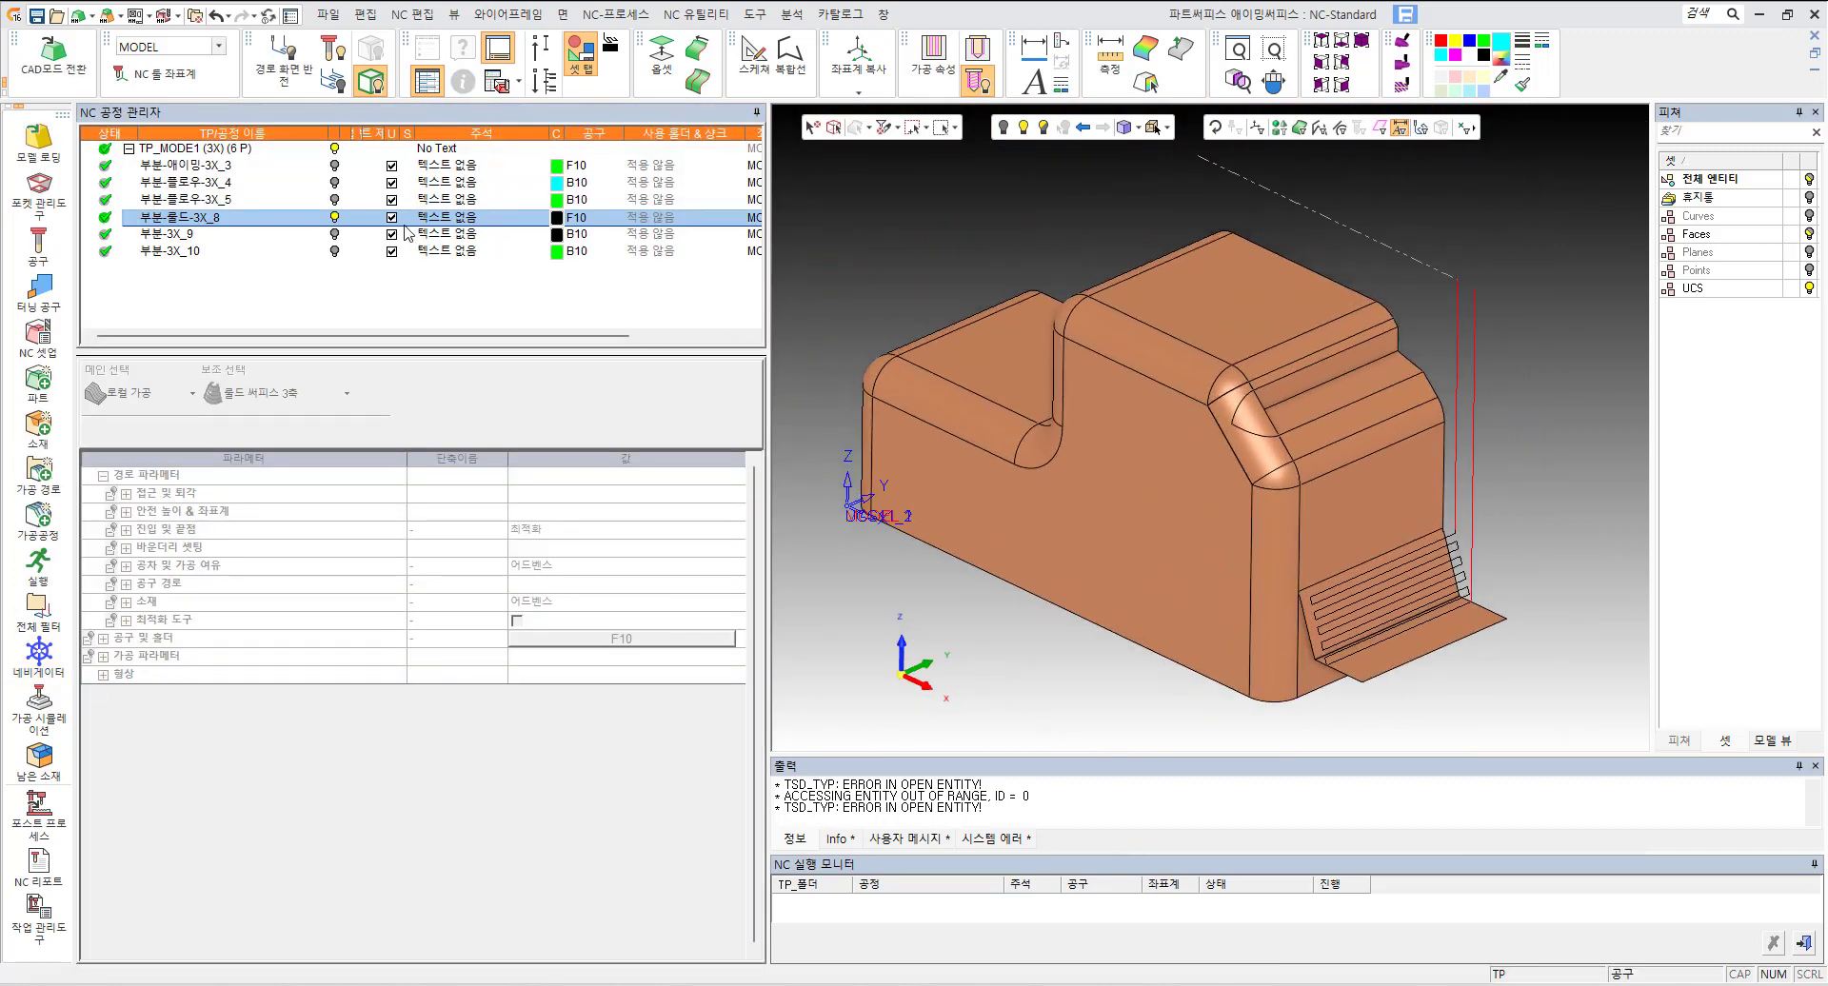
{"action": "left_click", "coordinate": [336, 218]}
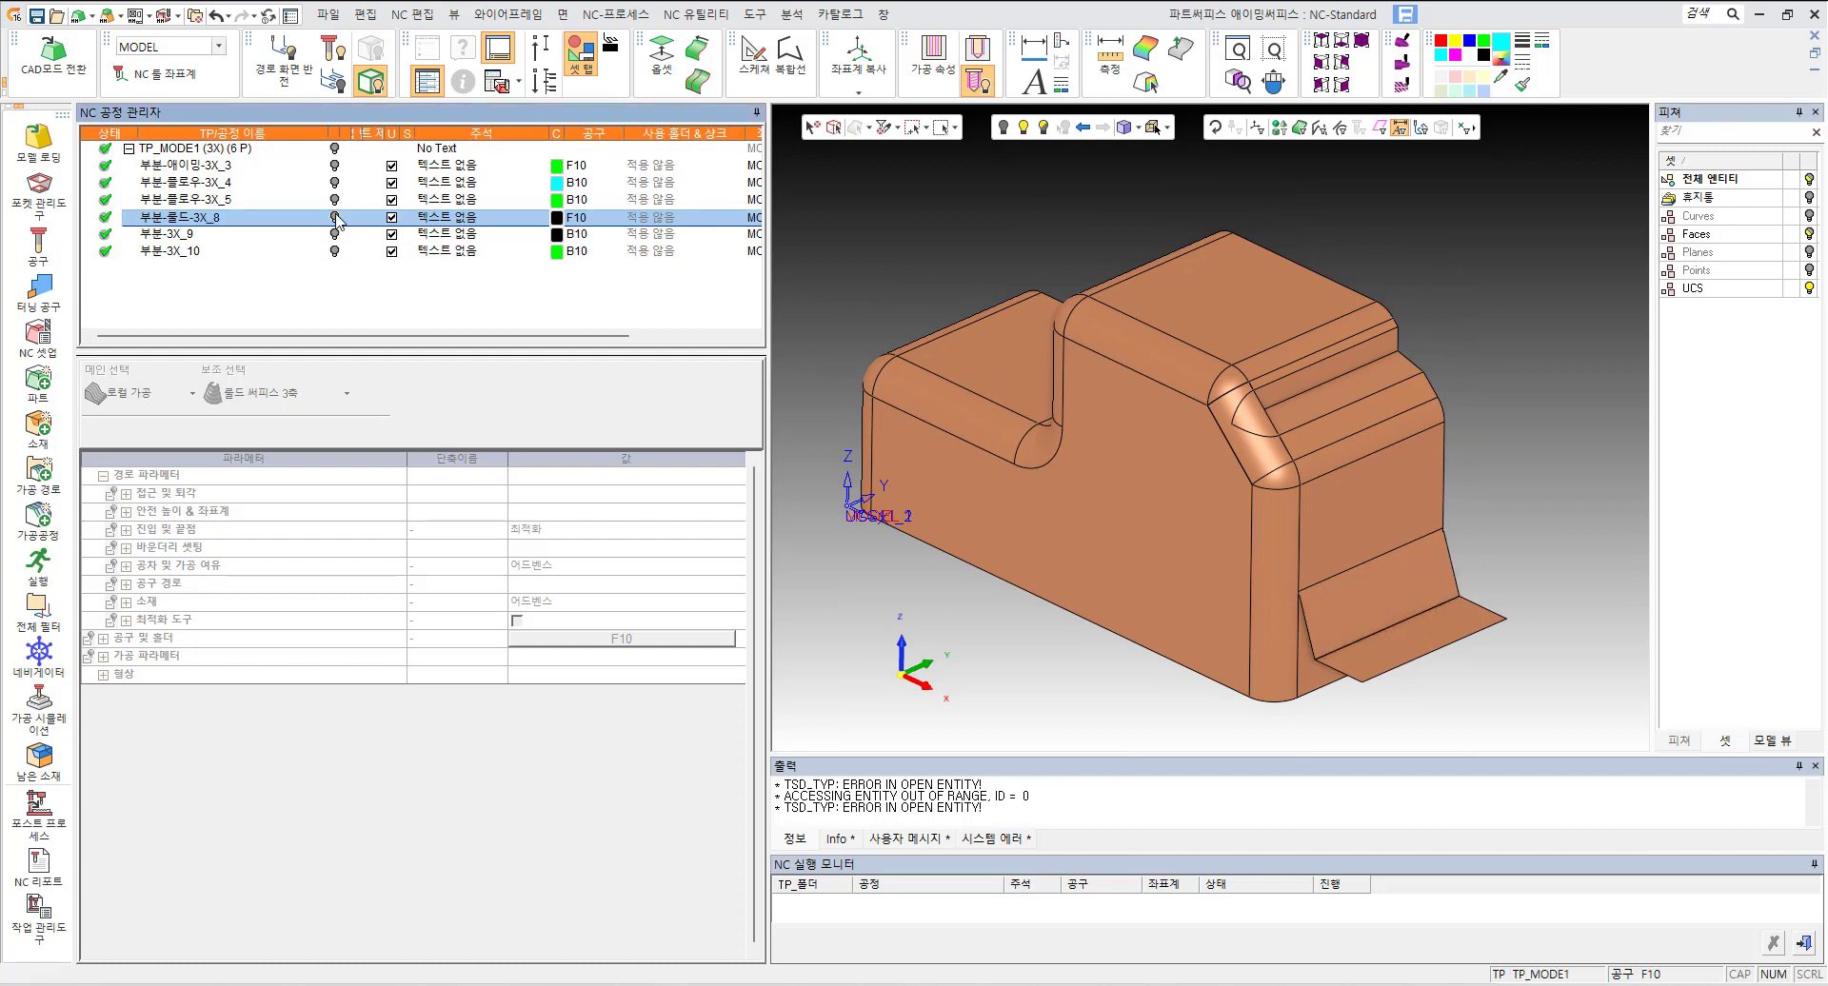
{"action": "double_click", "coordinate": [167, 233]}
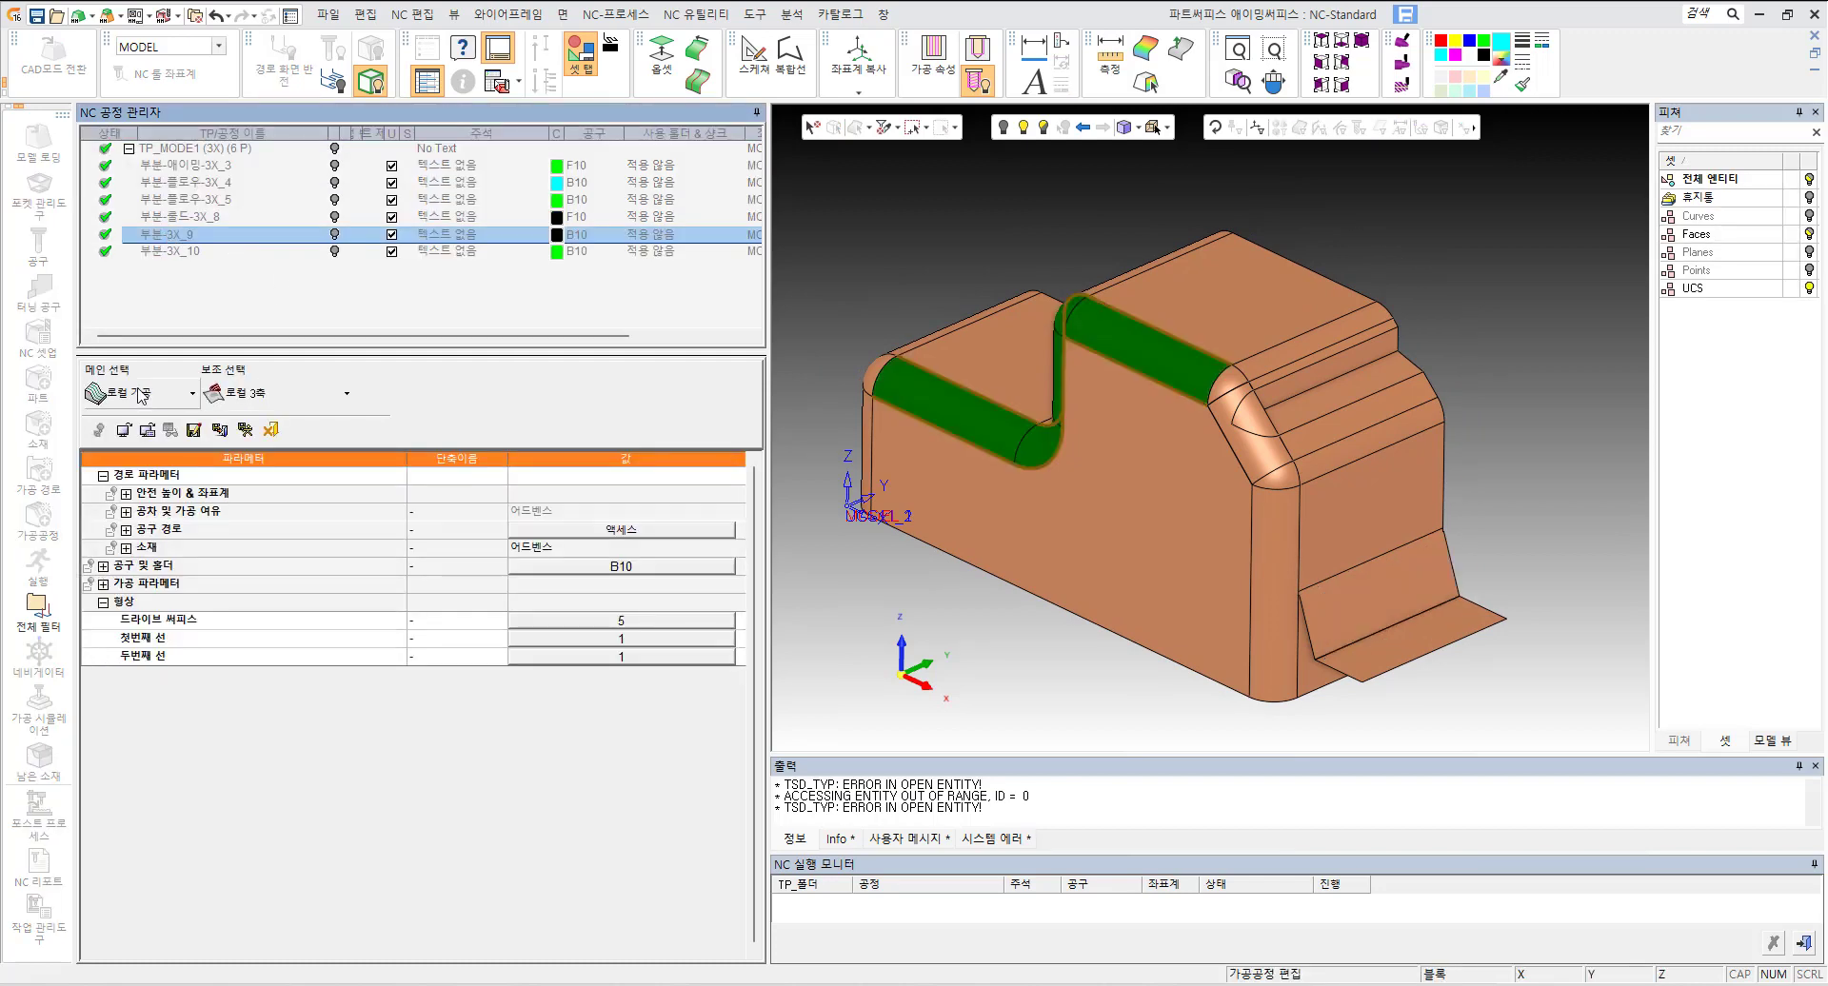
Step: Check the sub-strategy options, keeping 로컬 3축, and examine the drive surfaces along the stepped fillet edge
{"action": "left_click", "coordinate": [314, 396]}
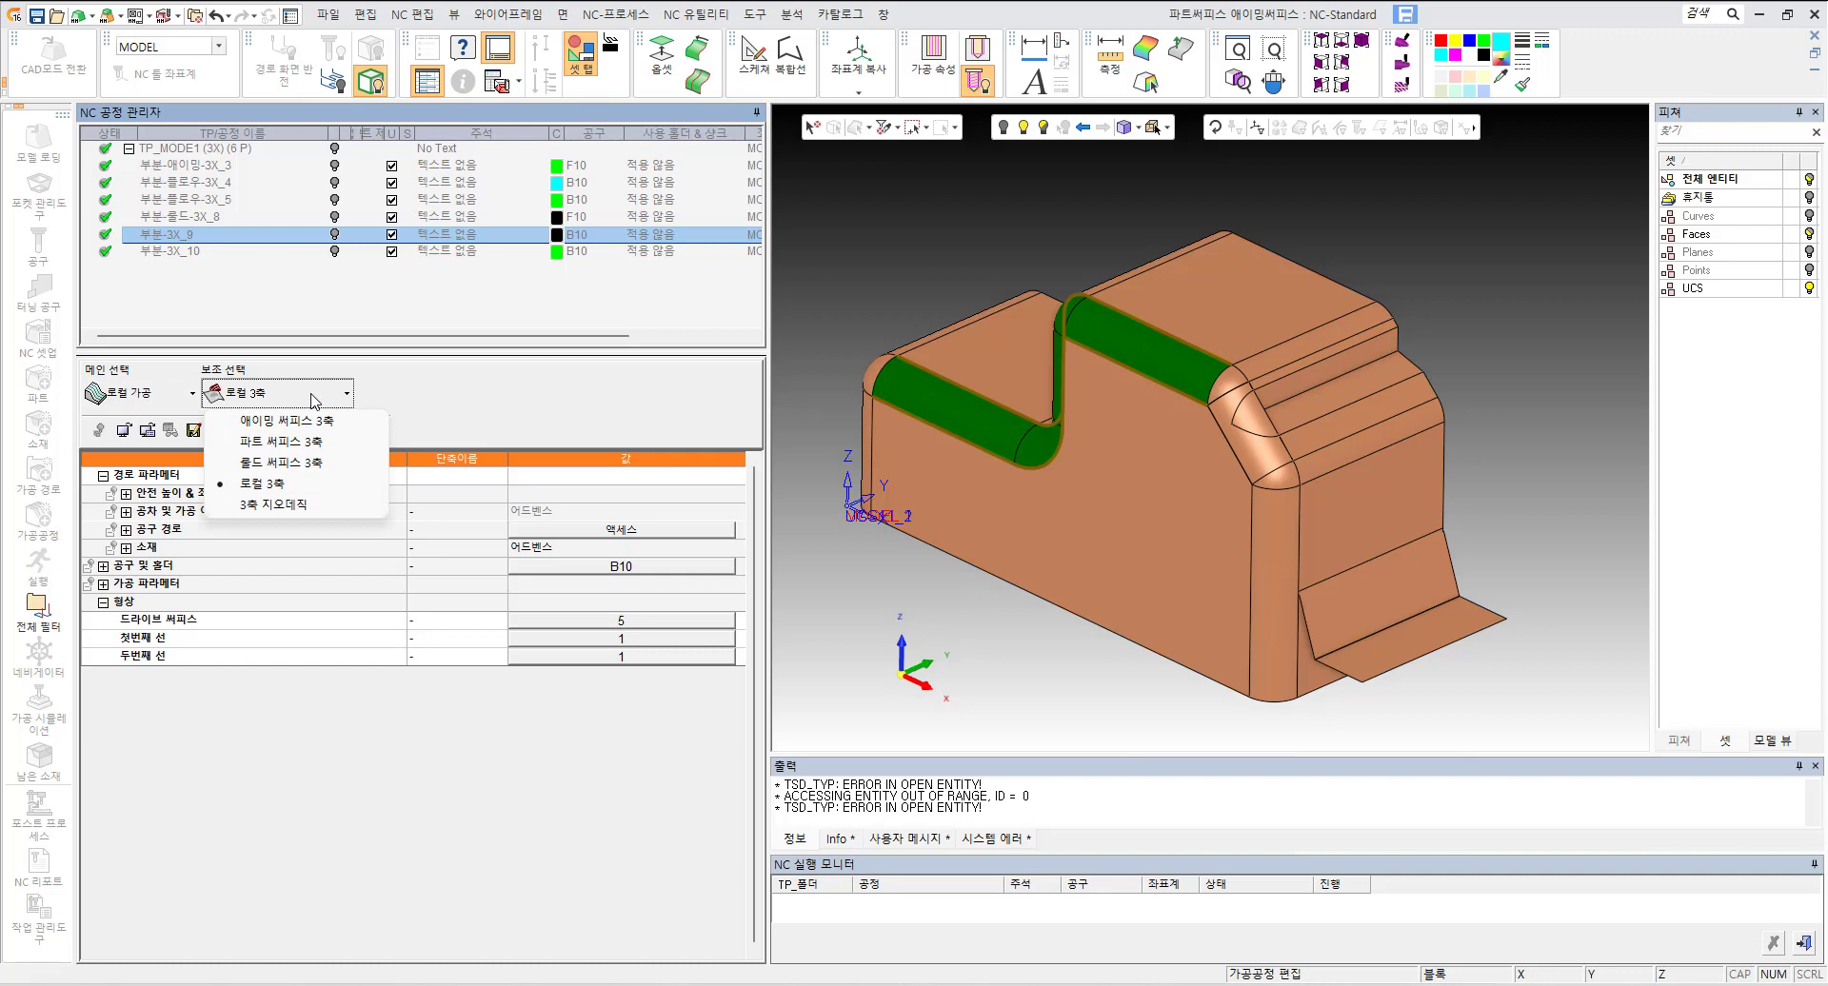
{"action": "left_click", "coordinate": [455, 307]}
{"action": "middle_click_drag", "start_coordinate": [1180, 481], "coordinate": [957, 582]}
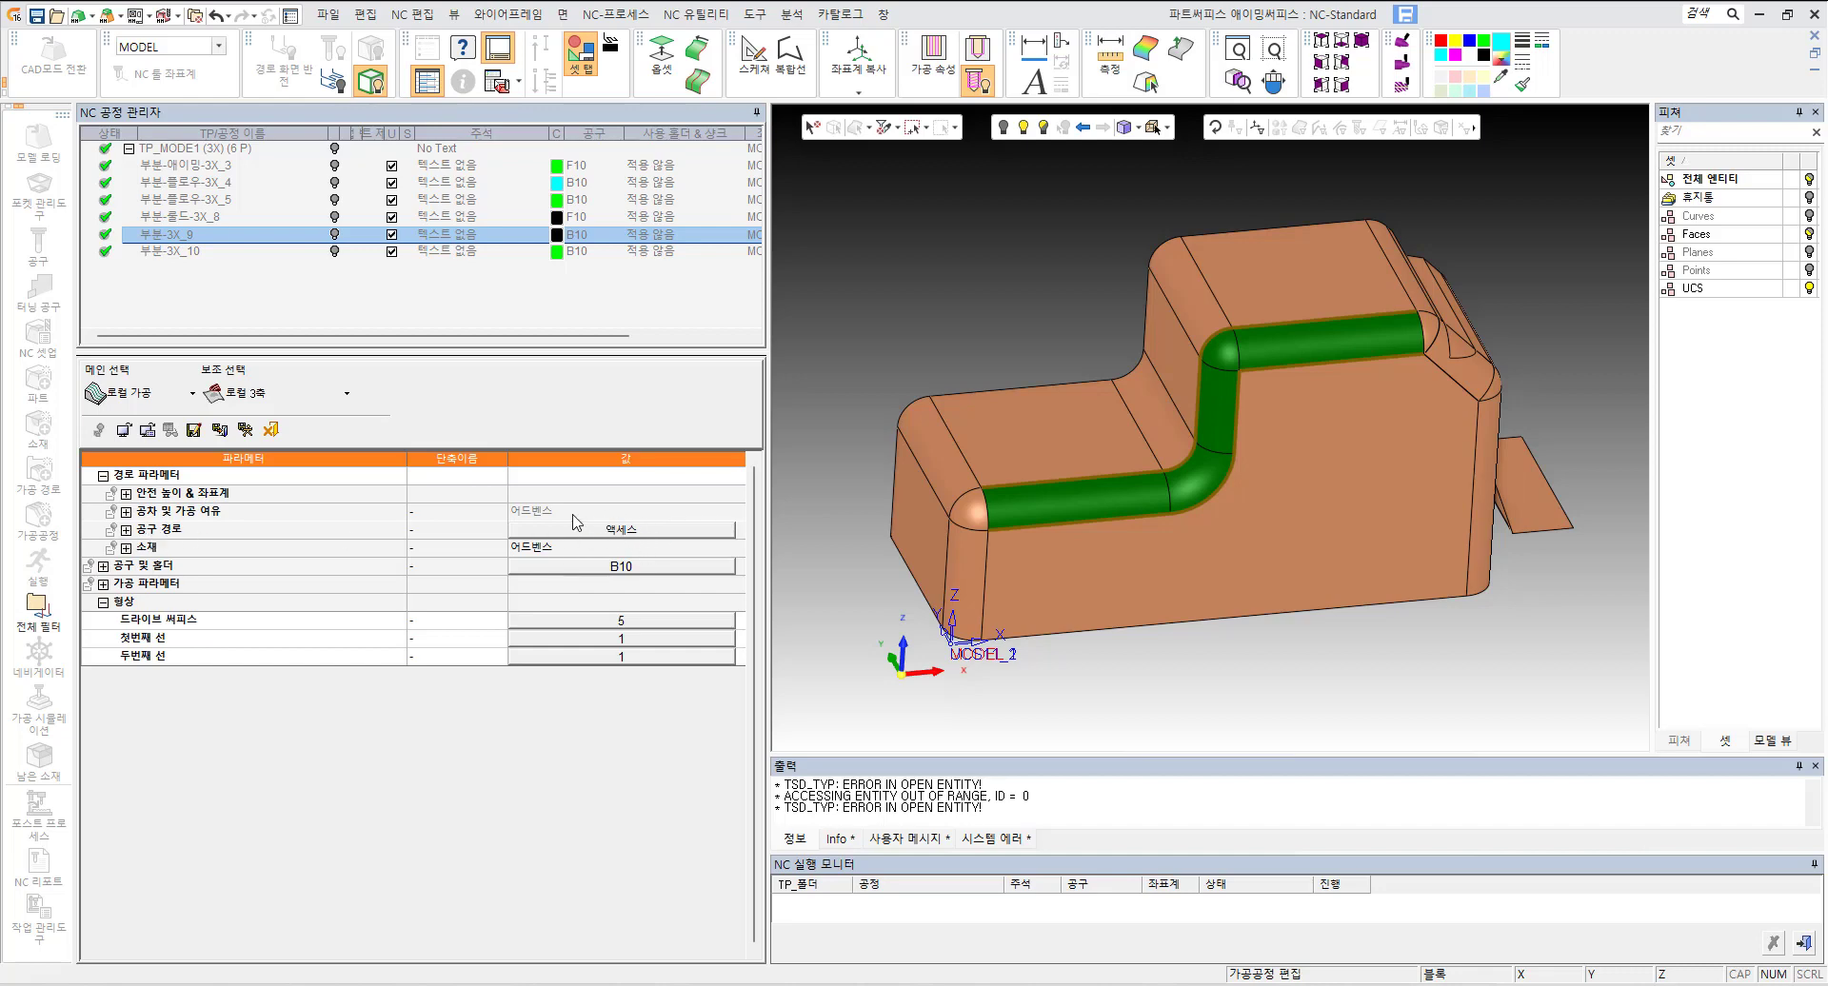
Step: Open the 3축 로컬 제어판 and review its tool axis, gouge check, link, roughing and utility settings, returning to 써피스 경로
{"action": "left_click", "coordinate": [636, 534]}
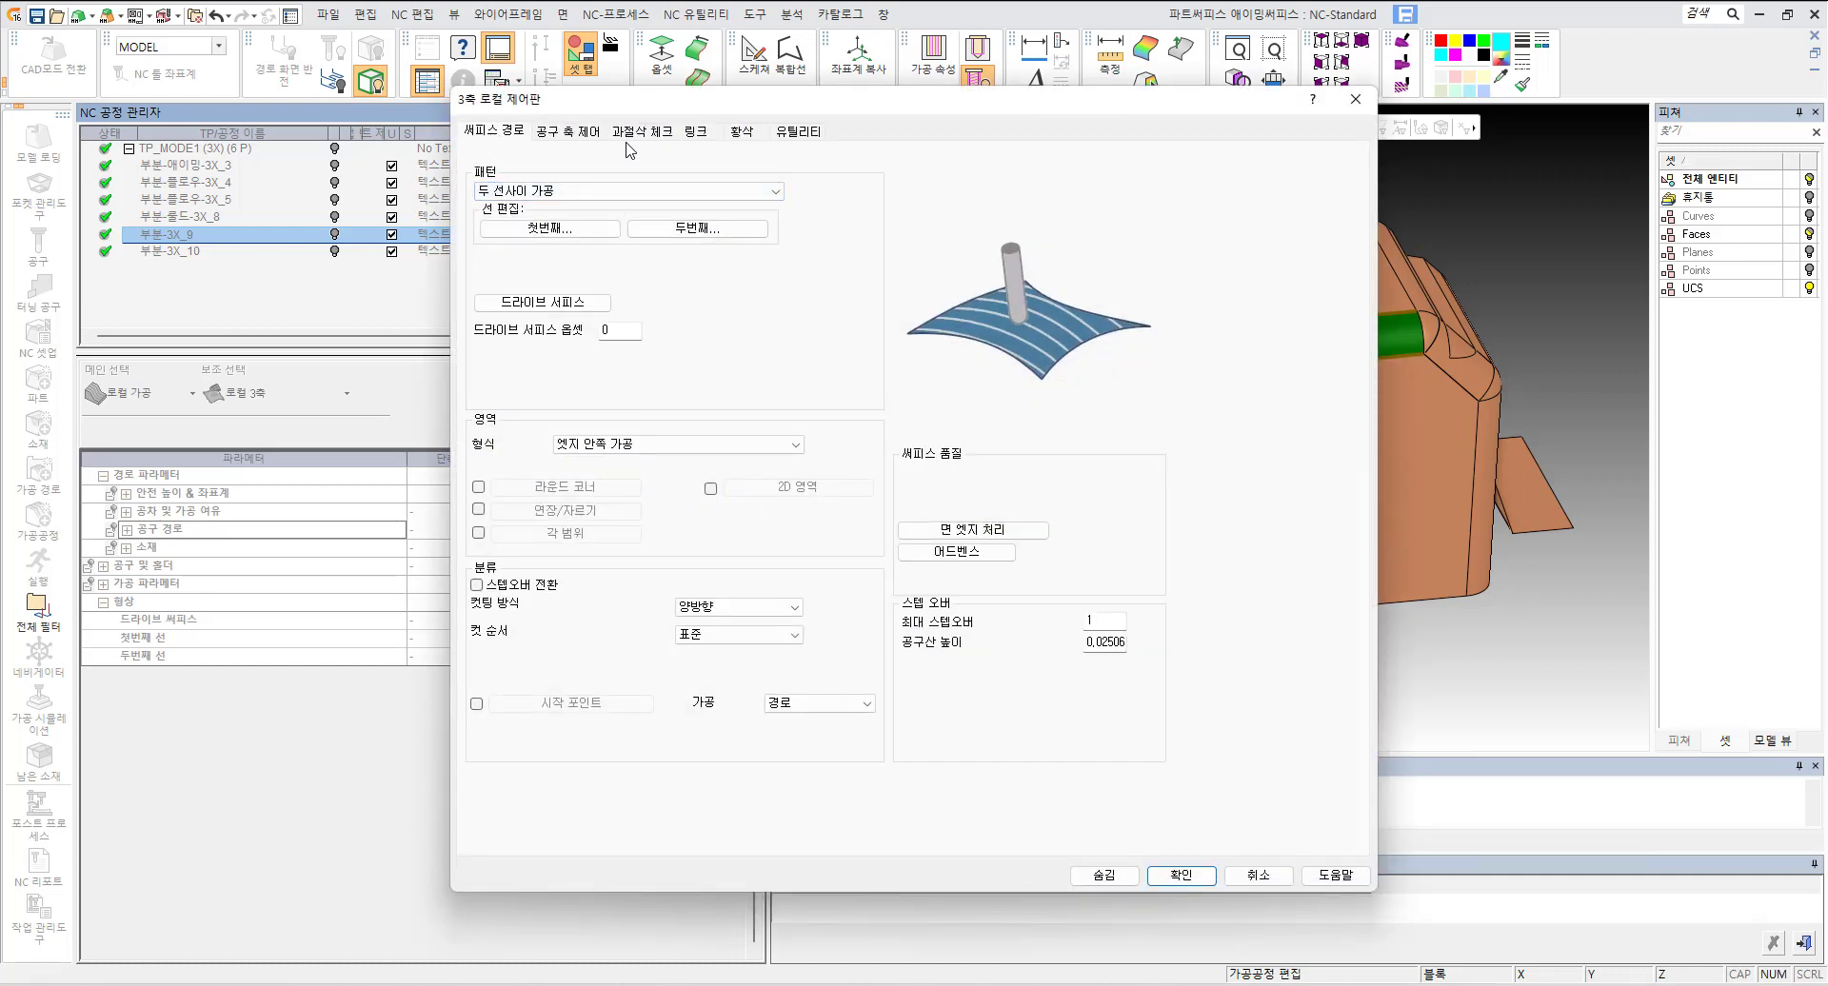
{"action": "left_click", "coordinate": [591, 132]}
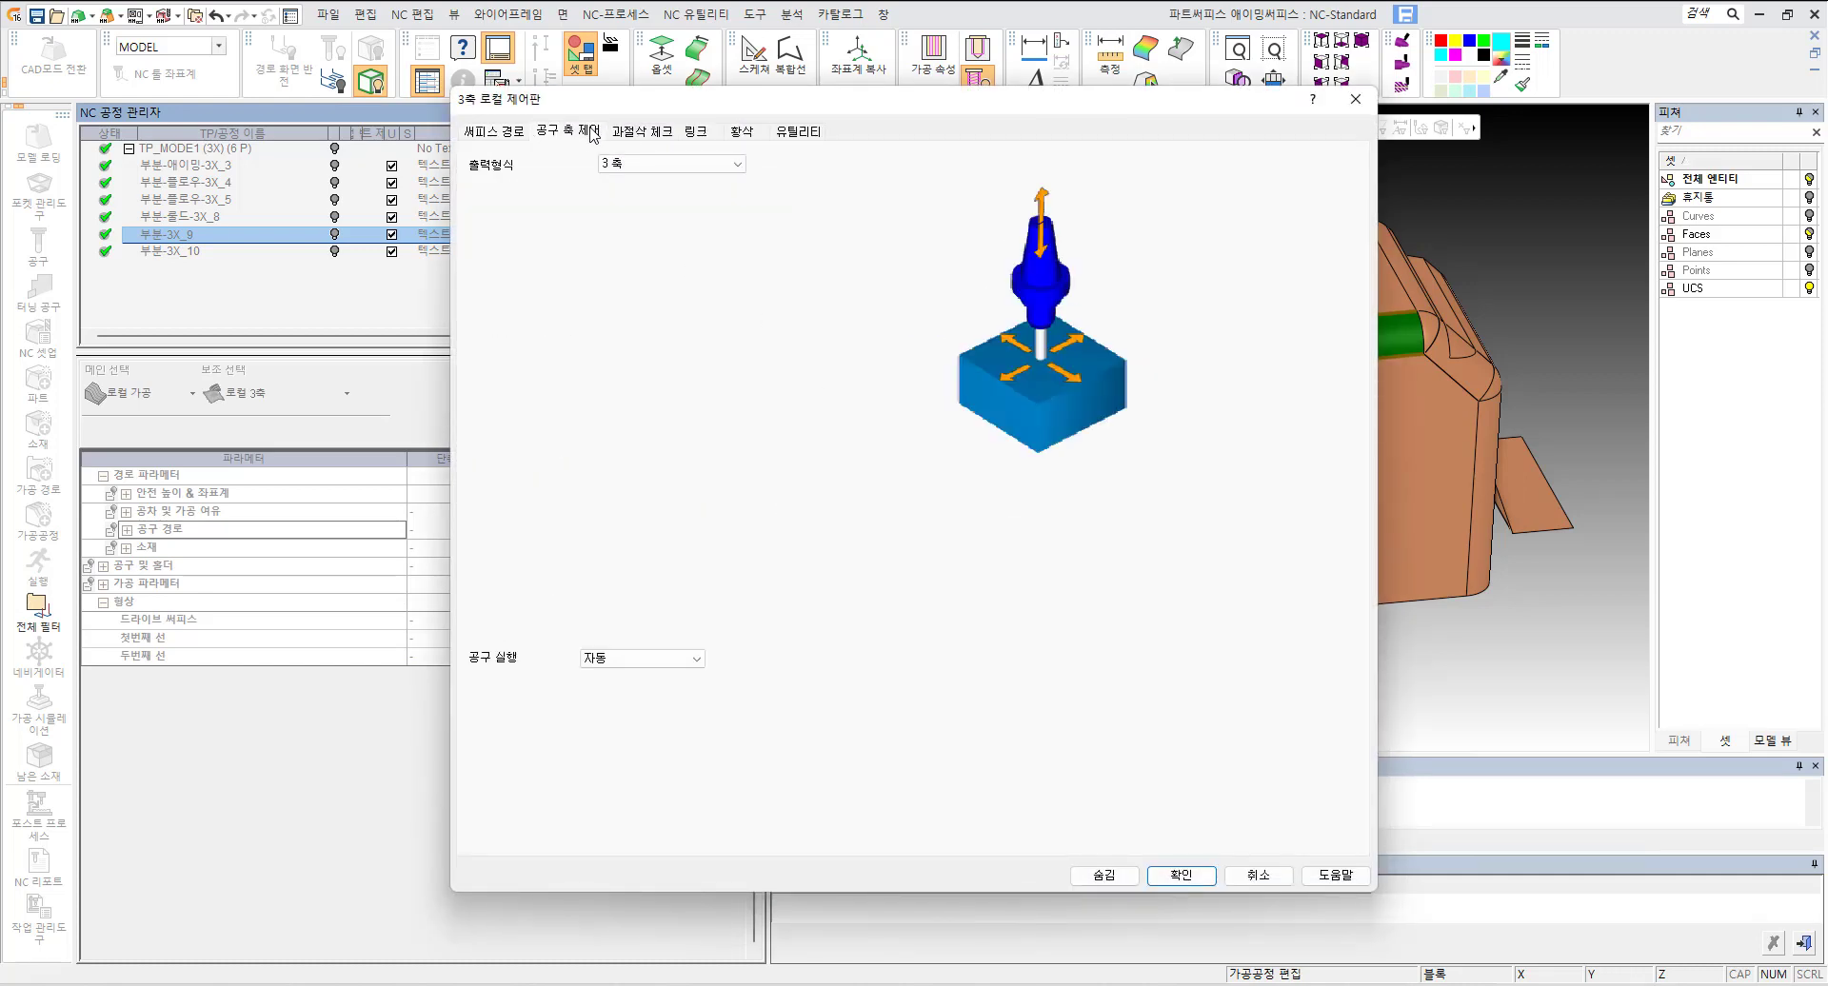
{"action": "left_click", "coordinate": [666, 133]}
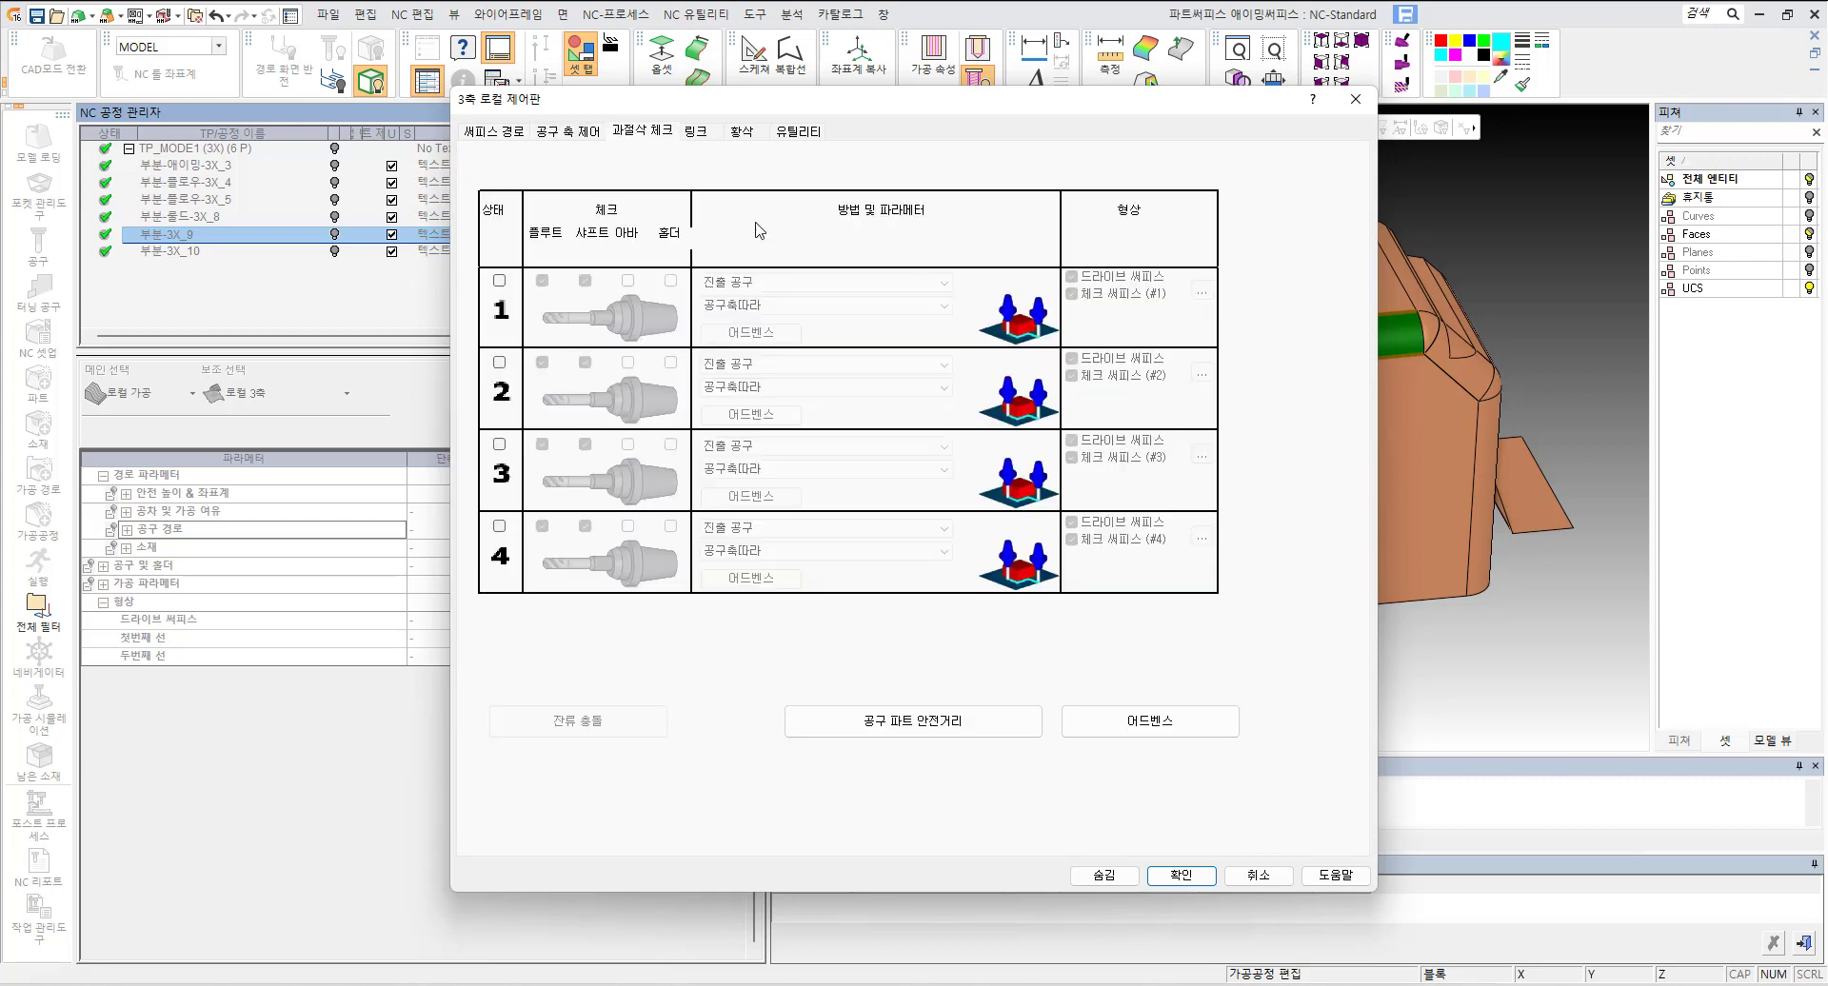
{"action": "left_click", "coordinate": [699, 138]}
{"action": "left_click", "coordinate": [754, 136]}
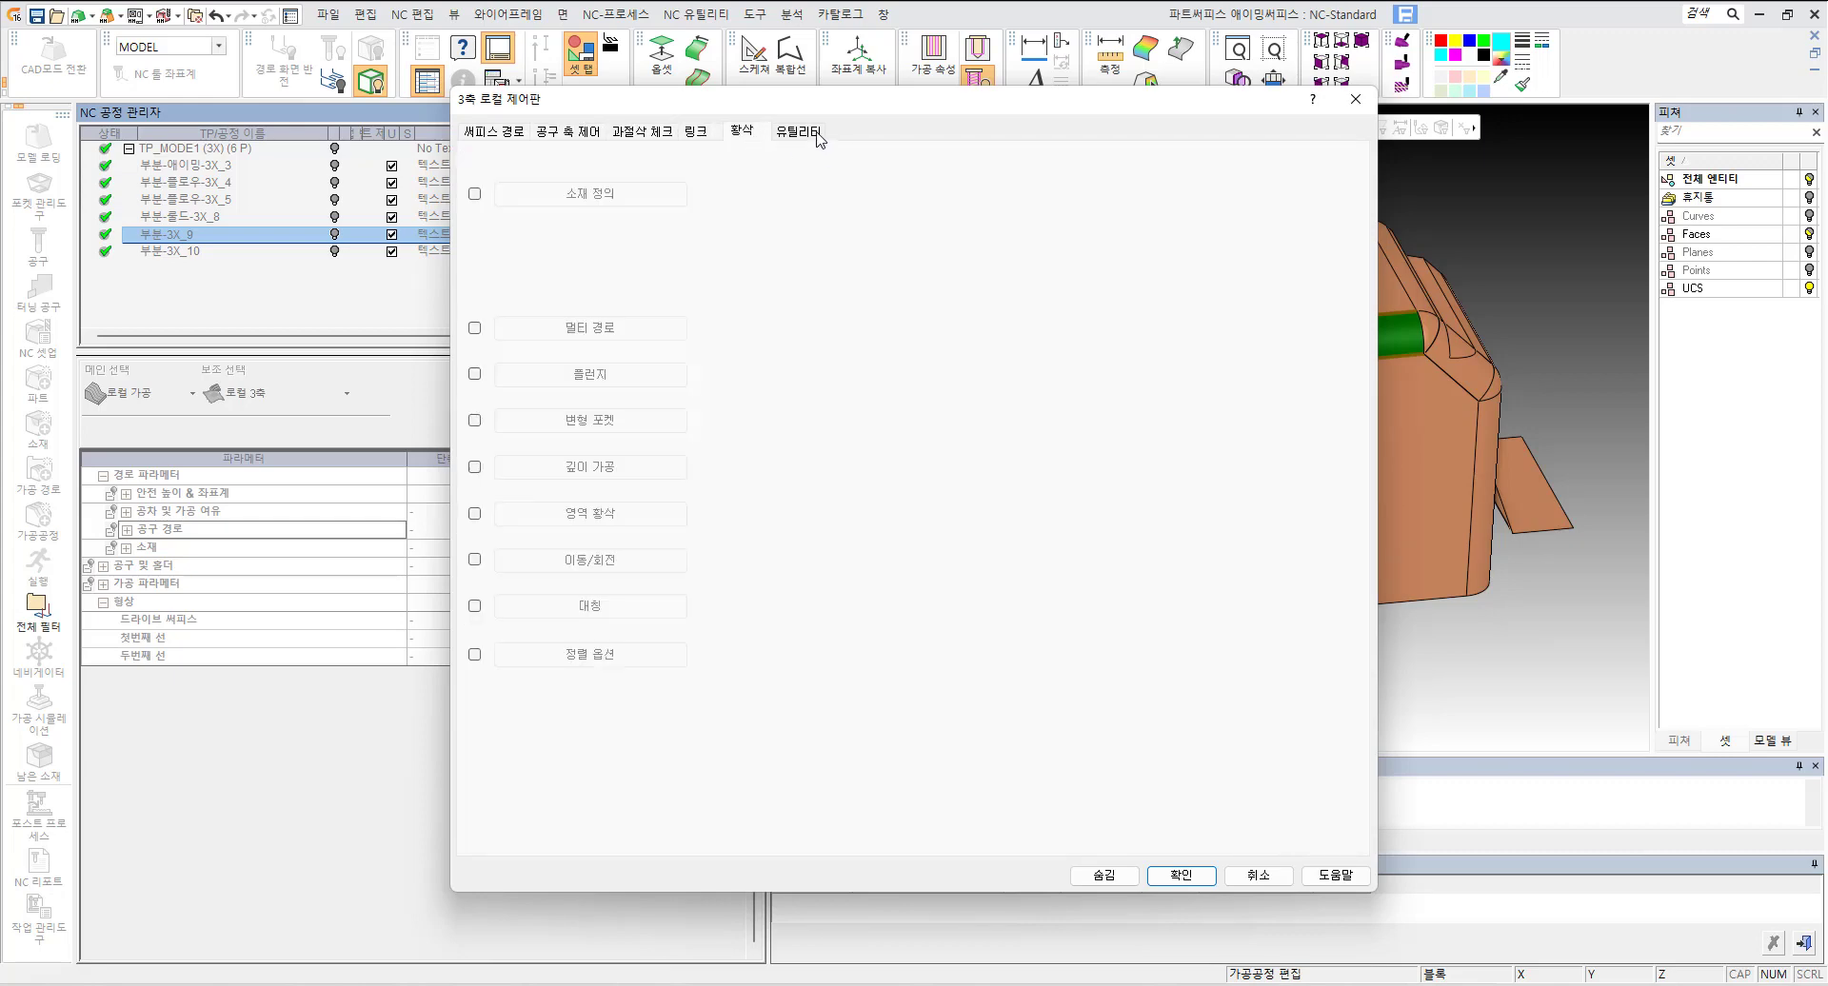
{"action": "left_click", "coordinate": [819, 138]}
{"action": "left_click", "coordinate": [505, 133]}
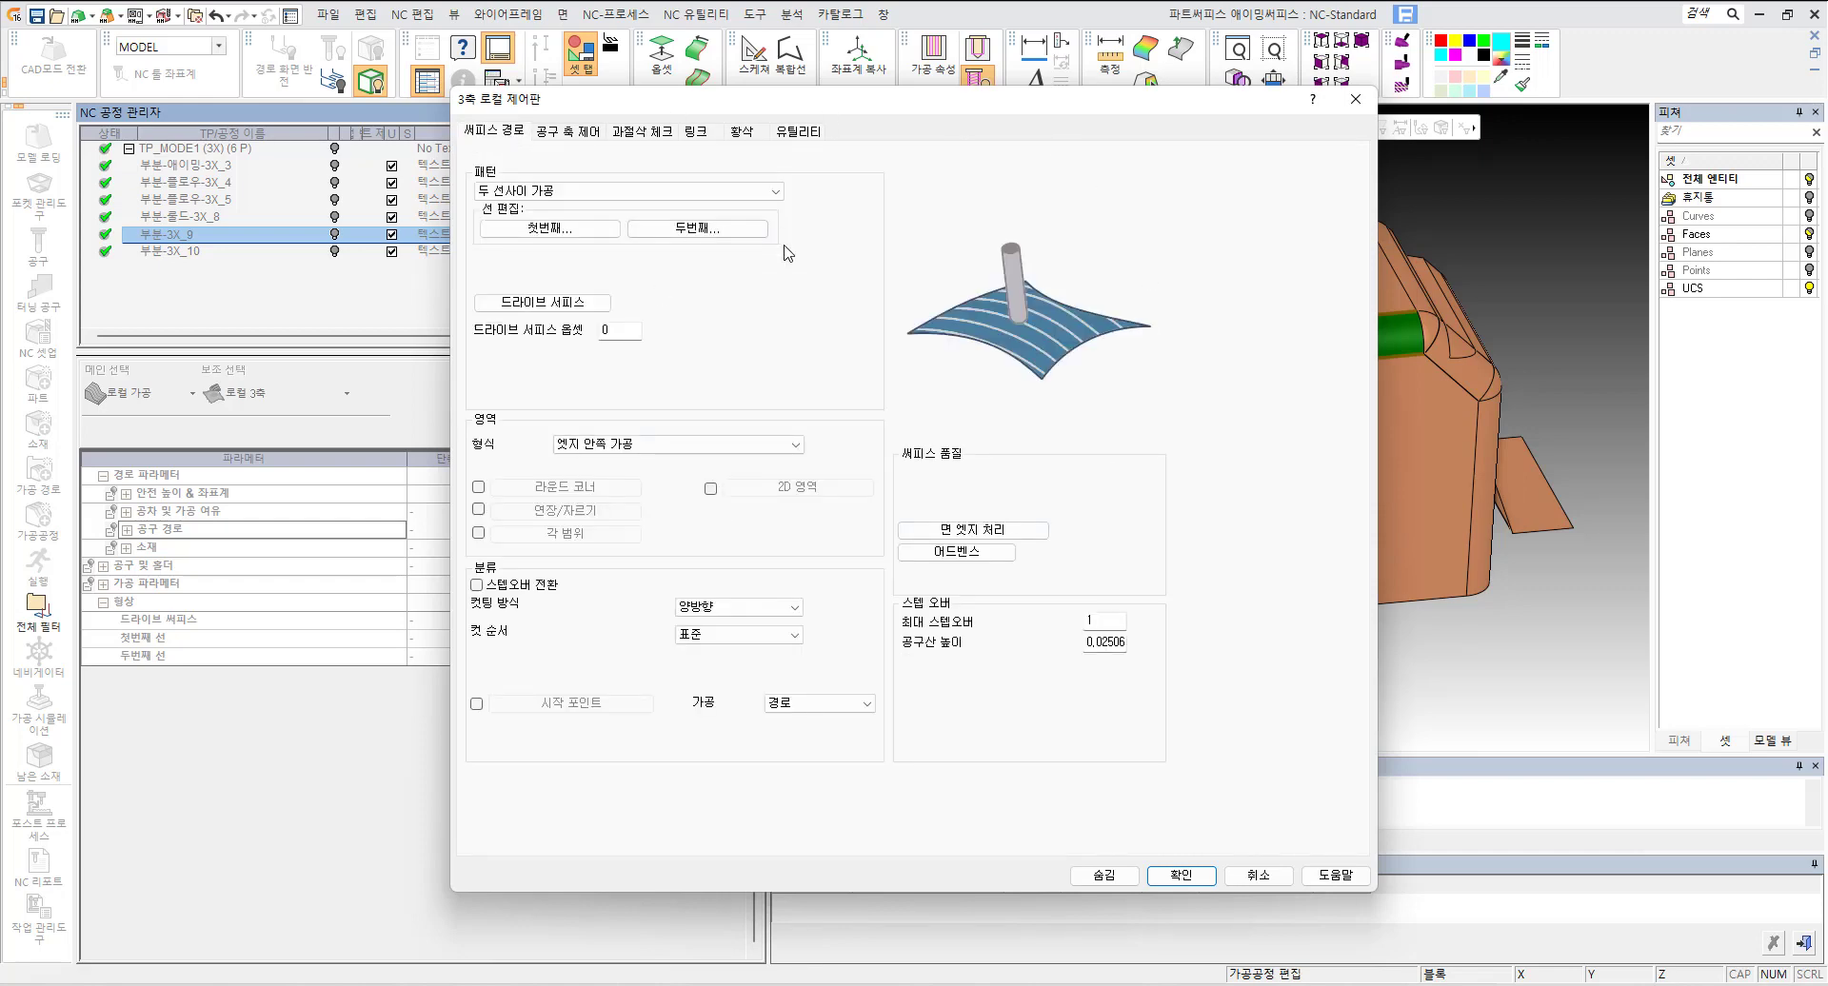
Step: Check the pattern options, keeping 두 선사이 가공, and review the first line, second line and drive surface selections on the fillet
{"action": "left_click", "coordinate": [560, 194]}
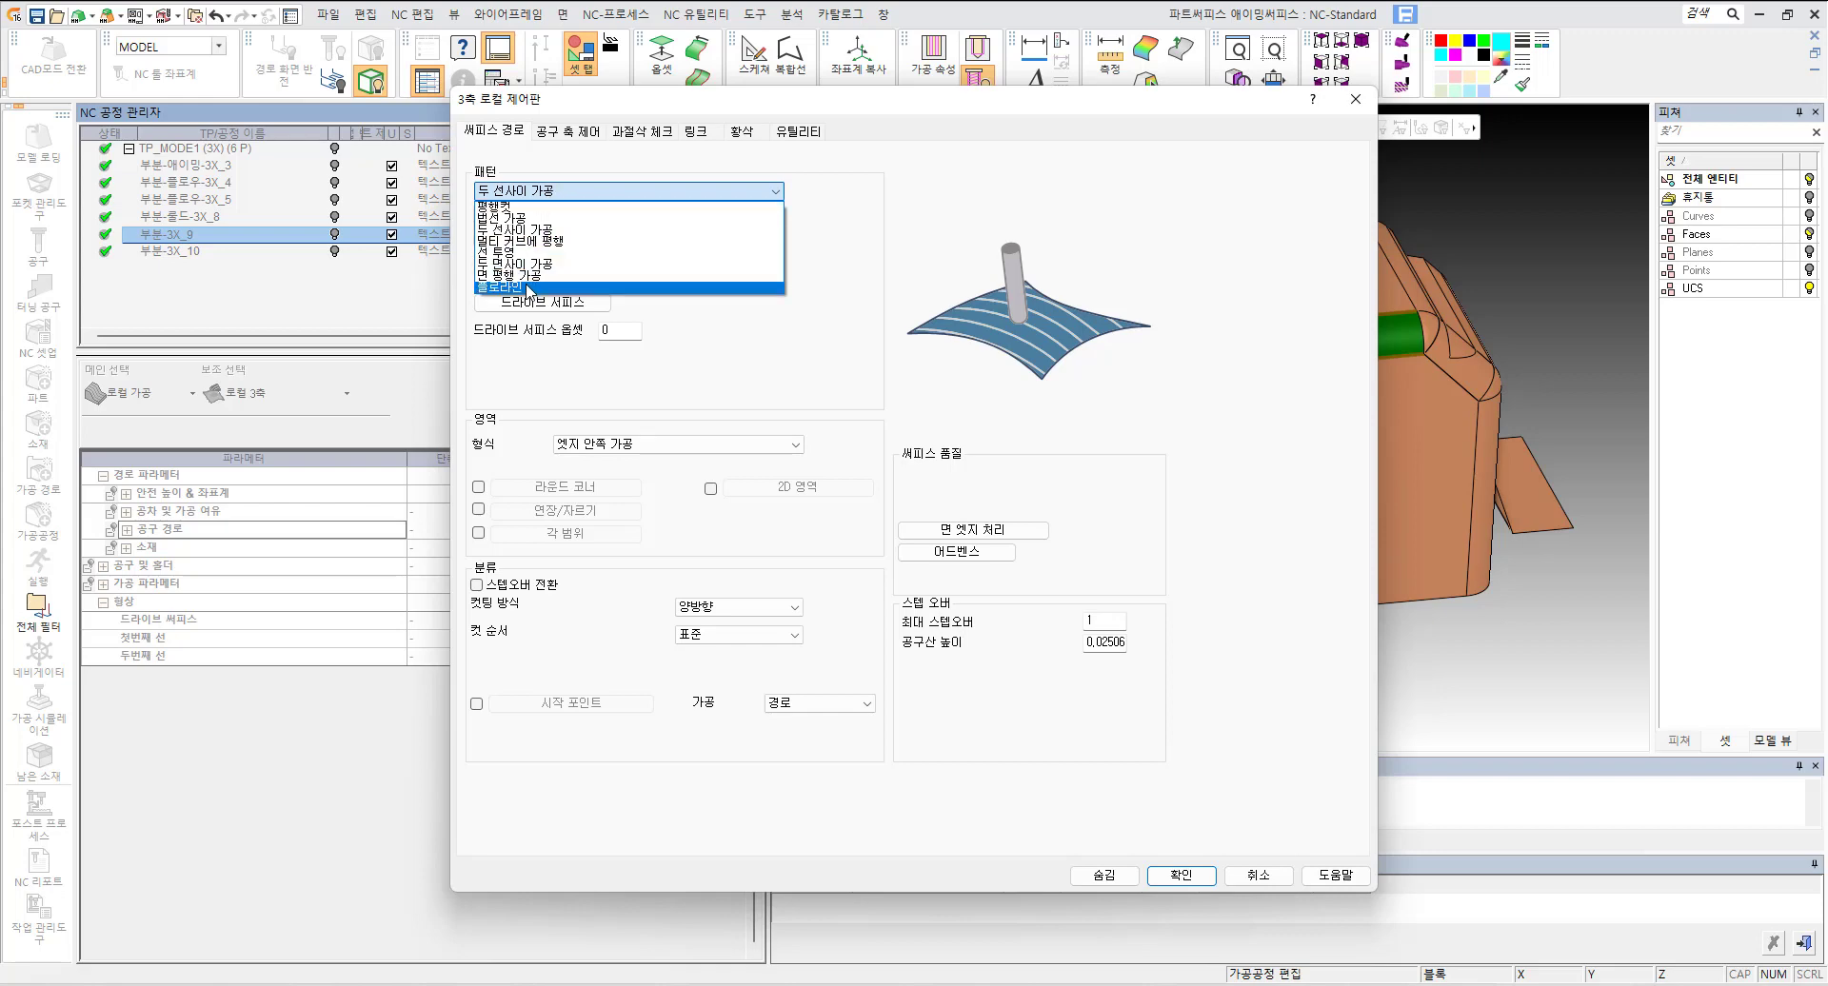
{"action": "left_click", "coordinate": [549, 230]}
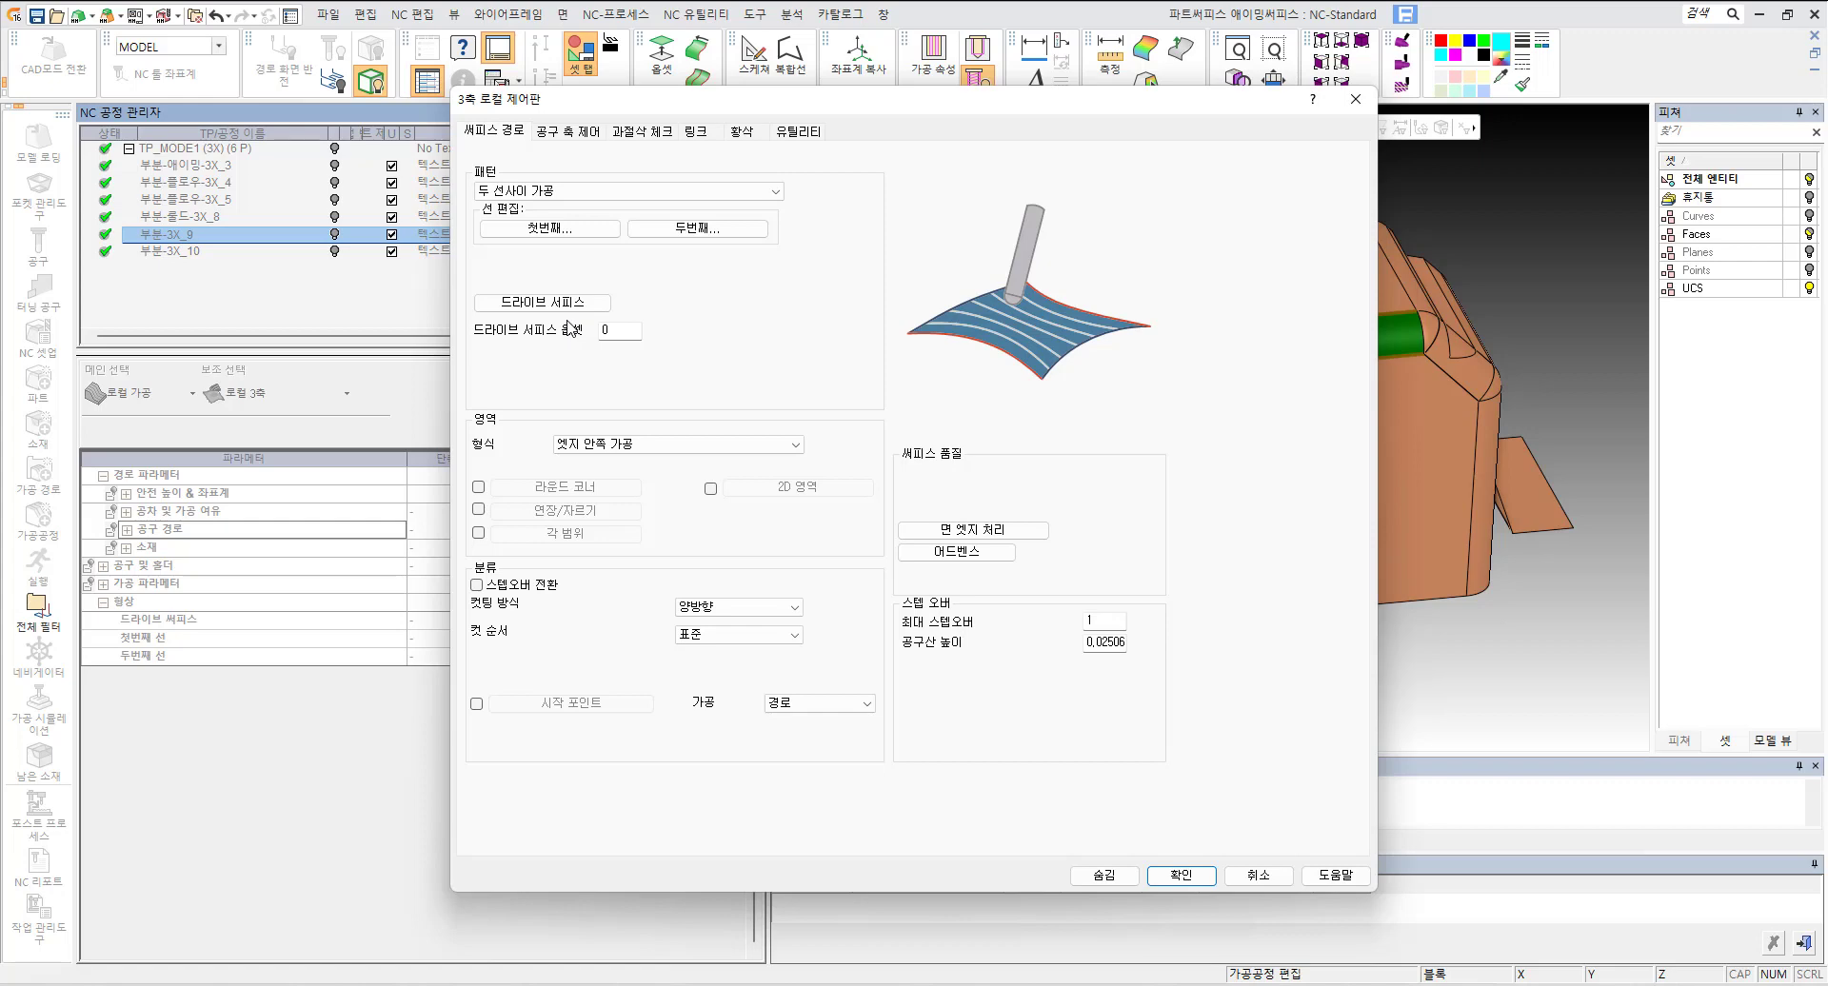
{"action": "left_click", "coordinate": [606, 232]}
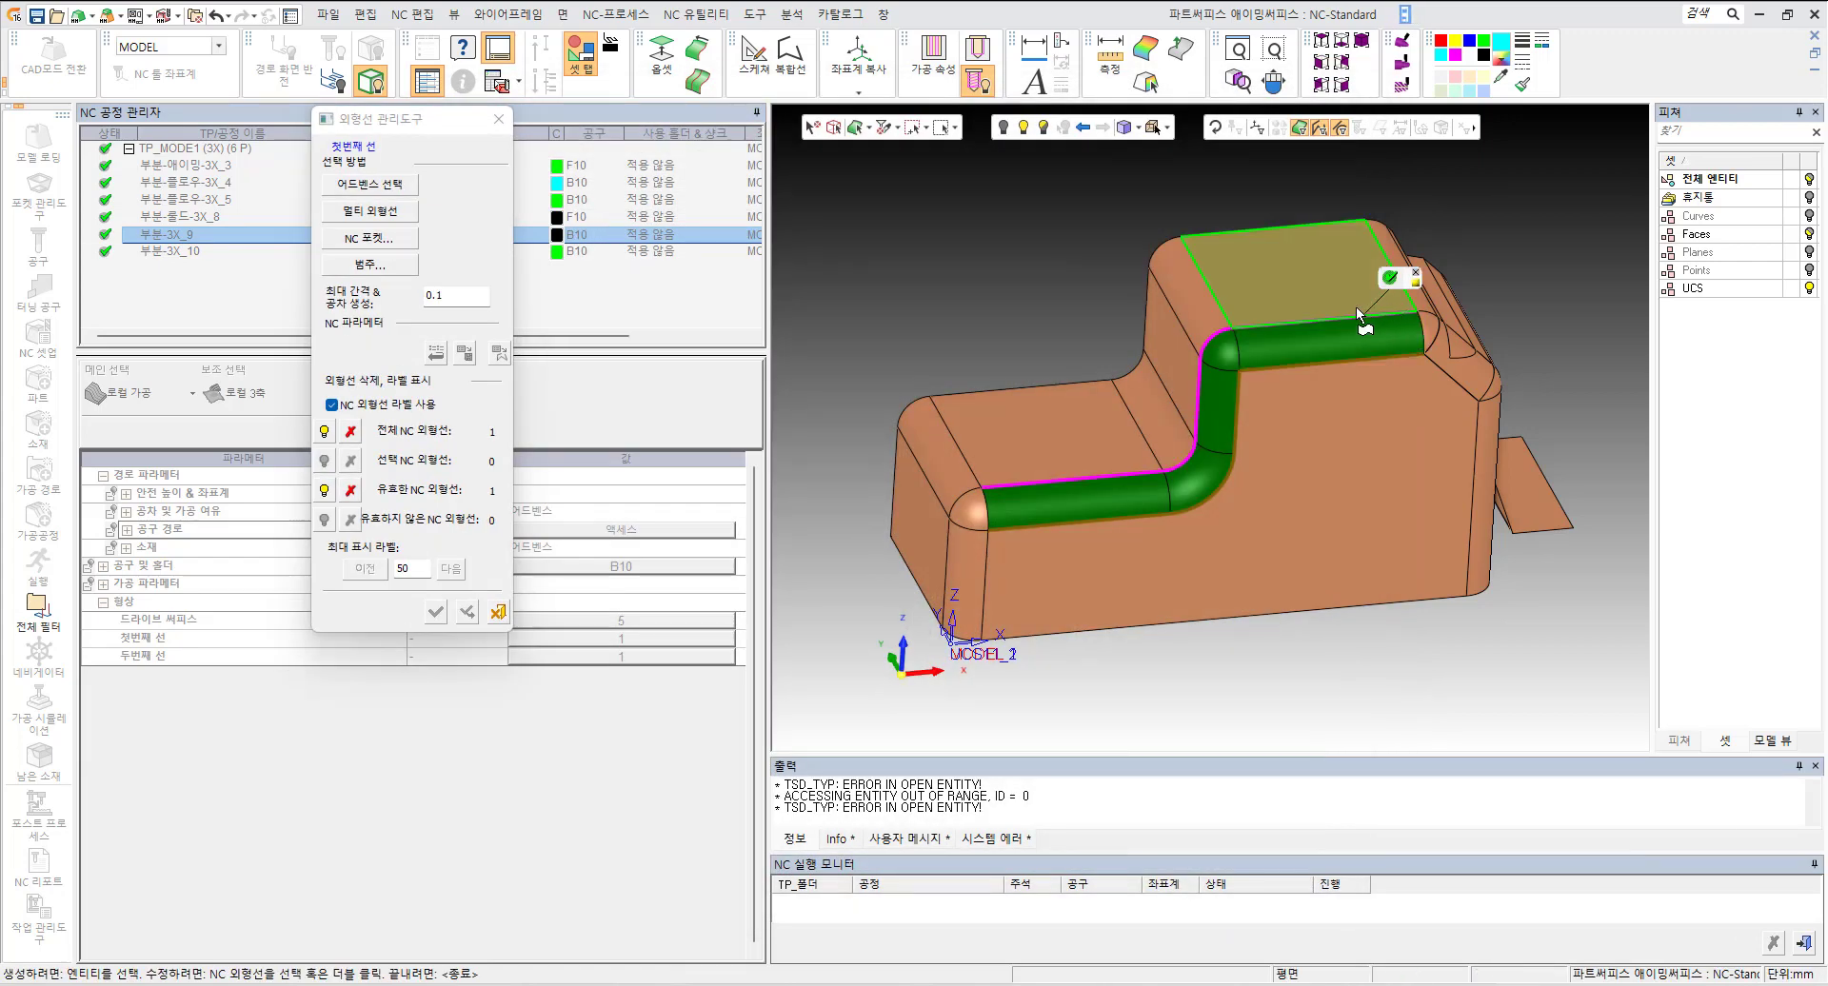
{"action": "middle_click", "coordinate": [975, 325]}
{"action": "left_click", "coordinate": [712, 231]}
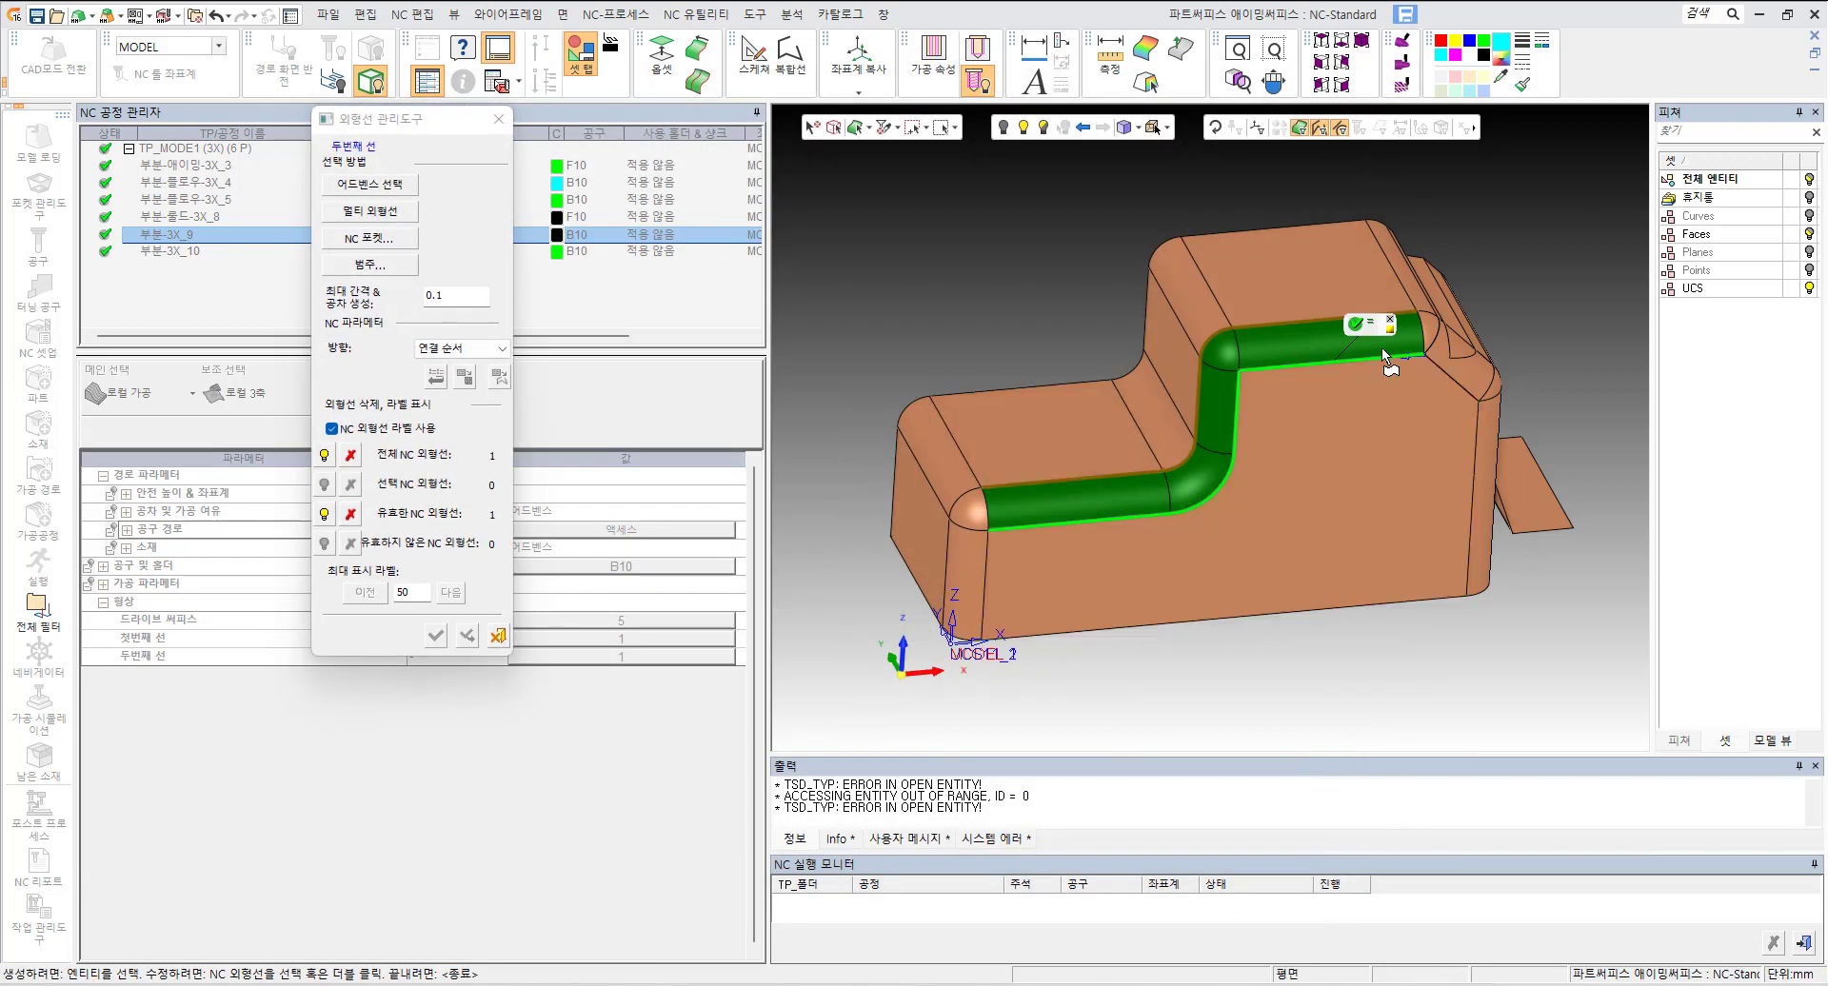
{"action": "middle_click", "coordinate": [1244, 375]}
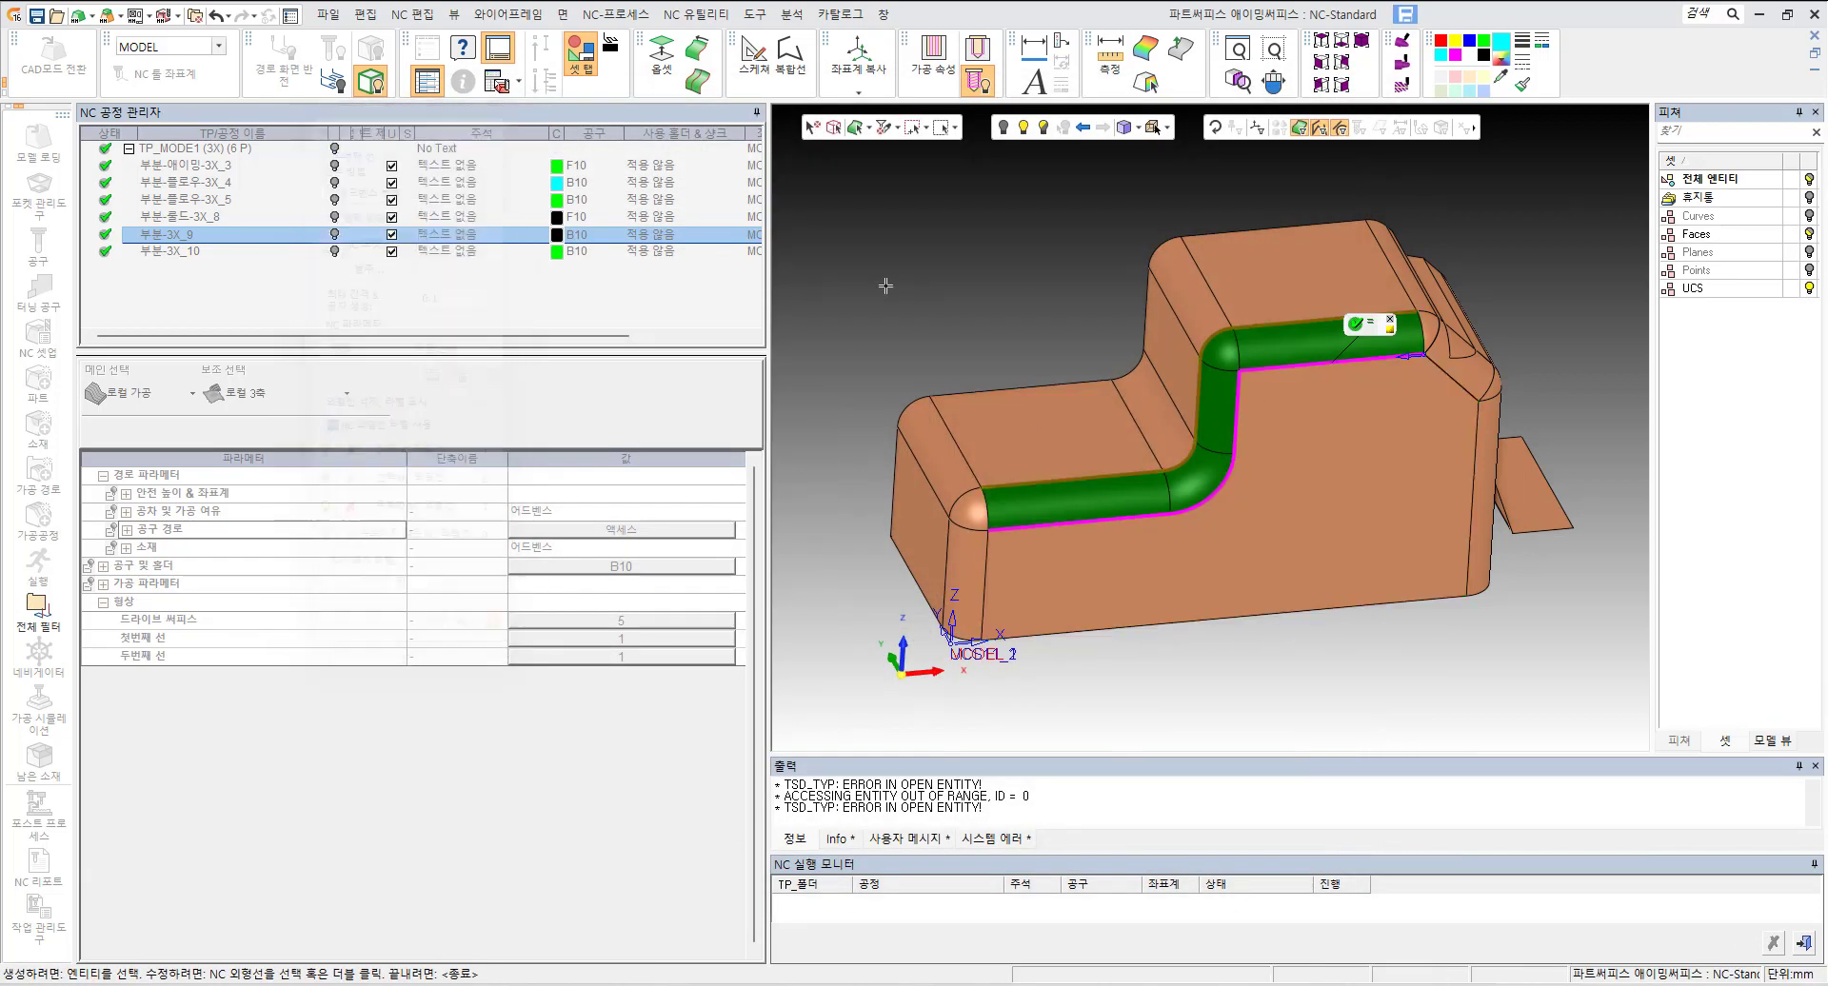
{"action": "left_click", "coordinate": [568, 307]}
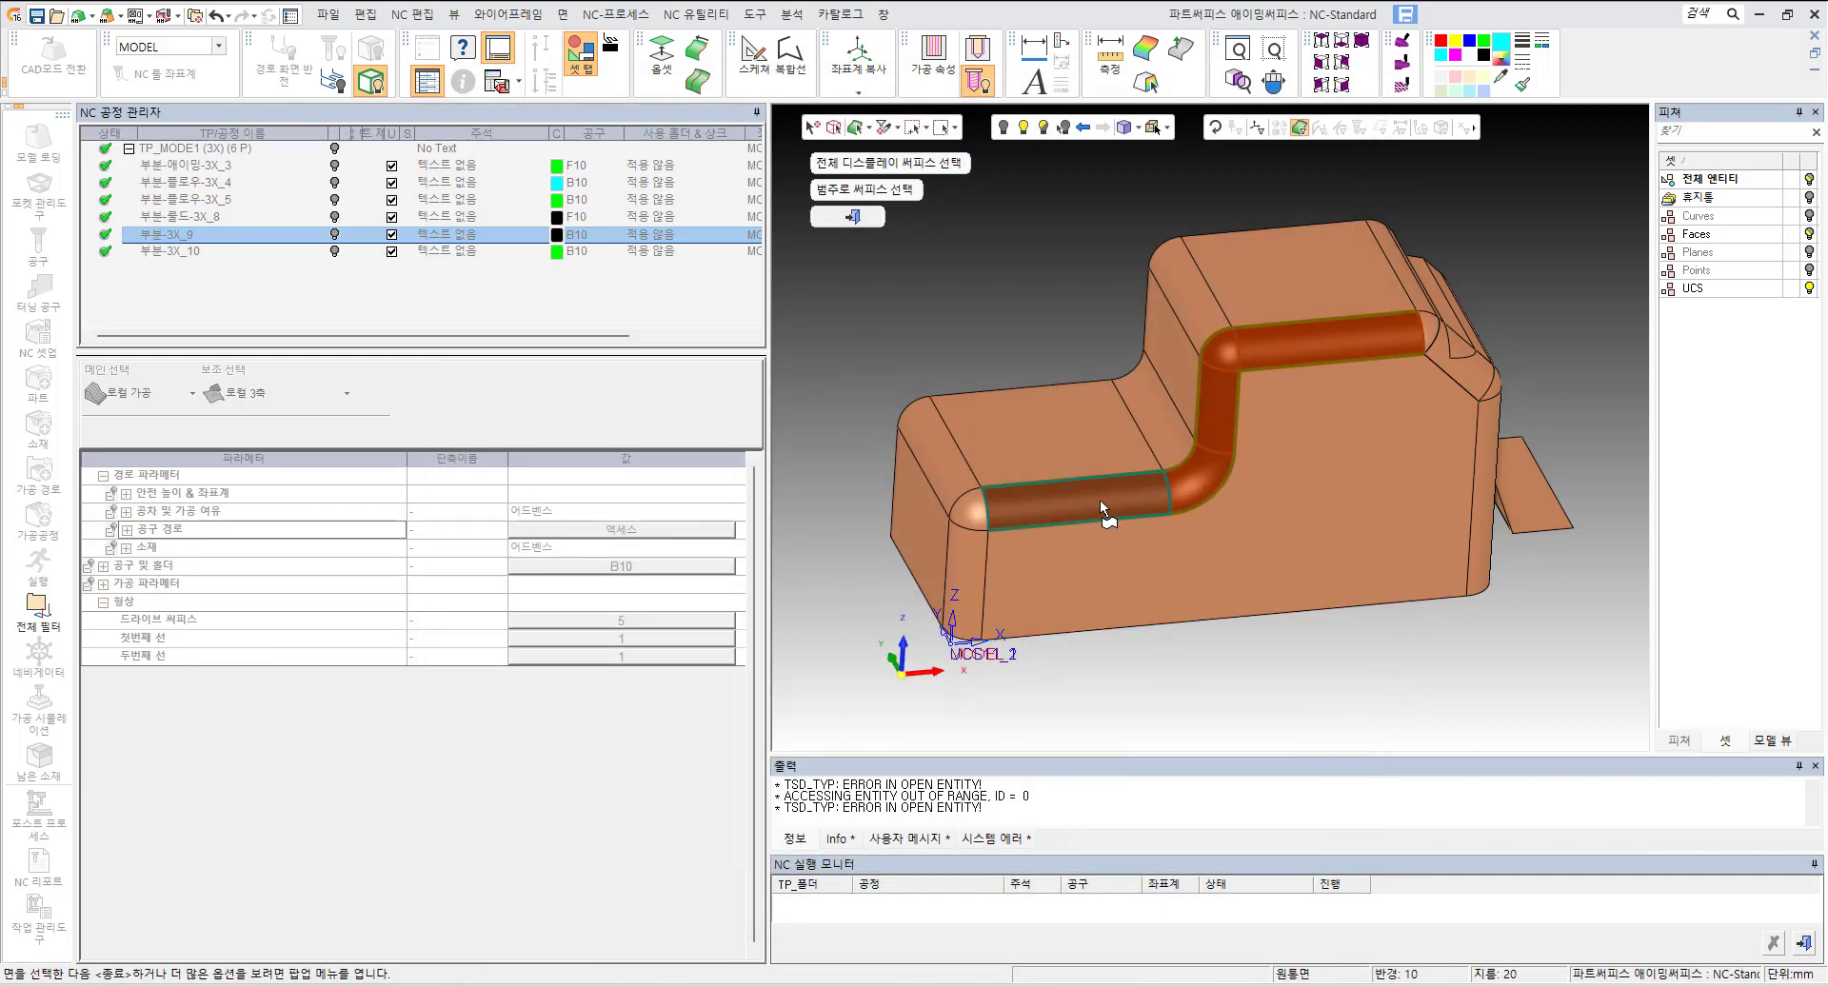
{"action": "middle_click", "coordinate": [975, 341]}
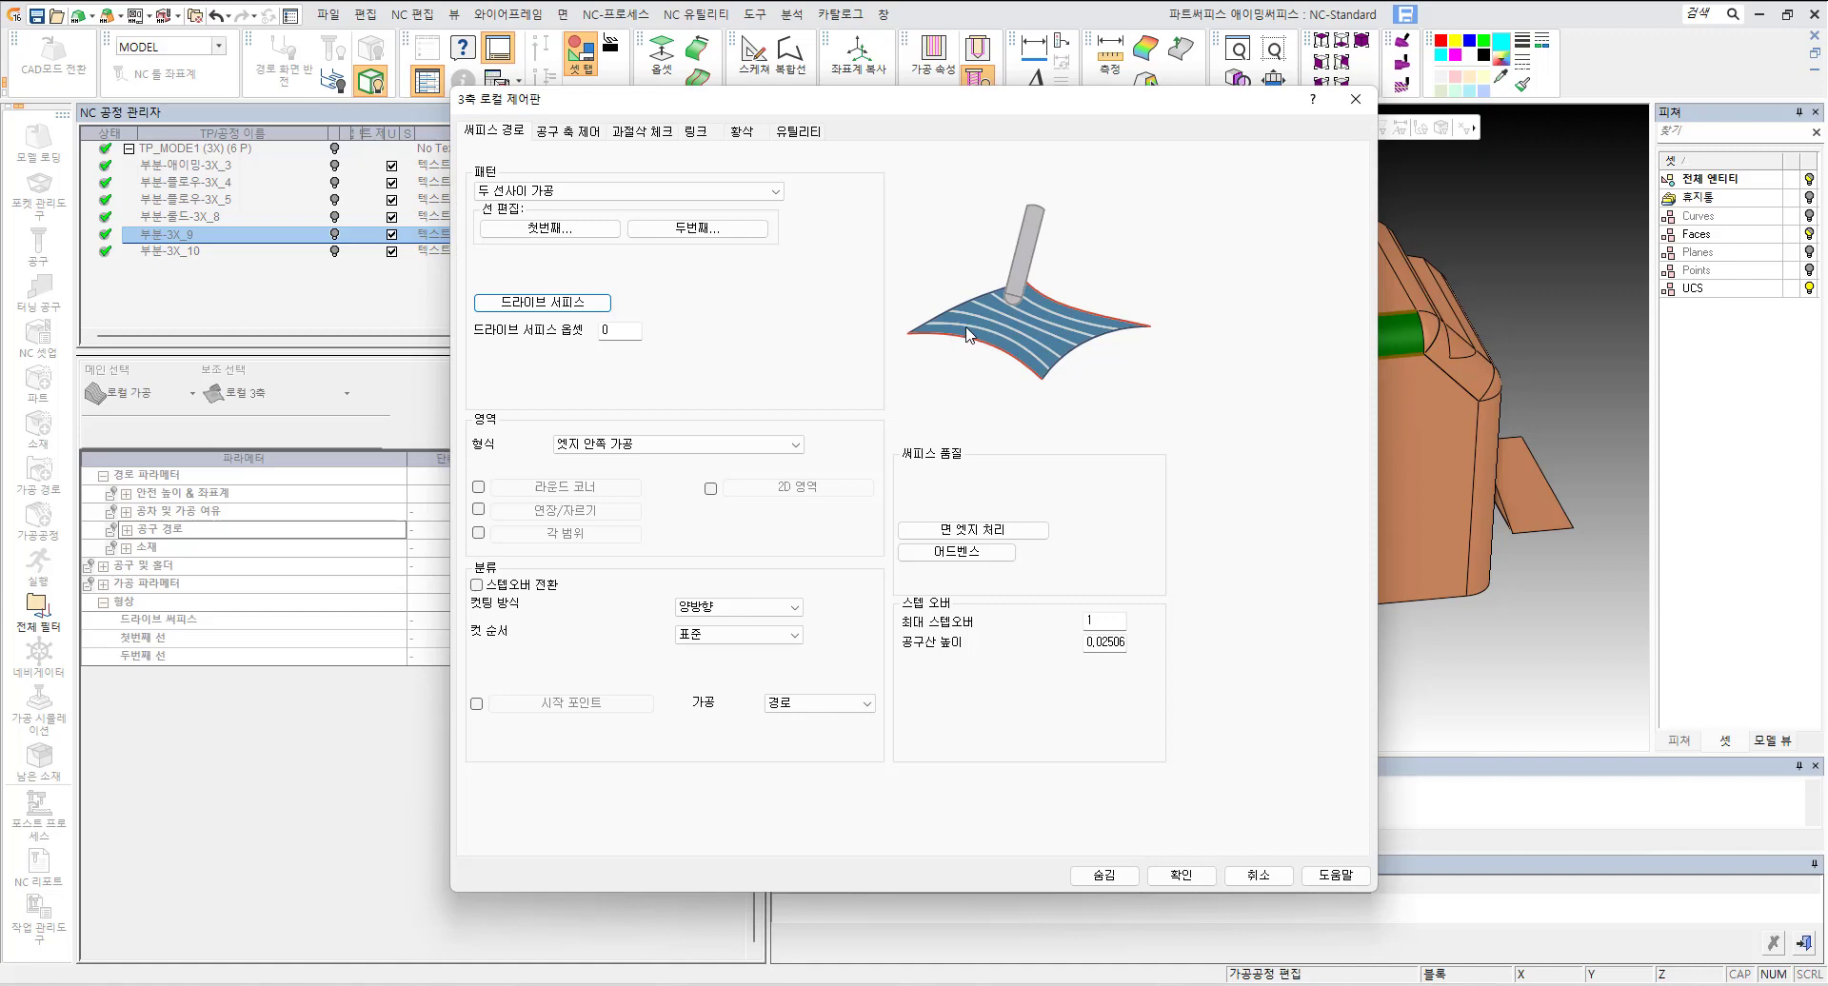
Step: Review the 엣지 안쪽 가공 area type and the maximum stepover of 1, then cancel the panel and leave the procedure
{"action": "left_click", "coordinate": [627, 445]}
{"action": "left_click", "coordinate": [627, 444]}
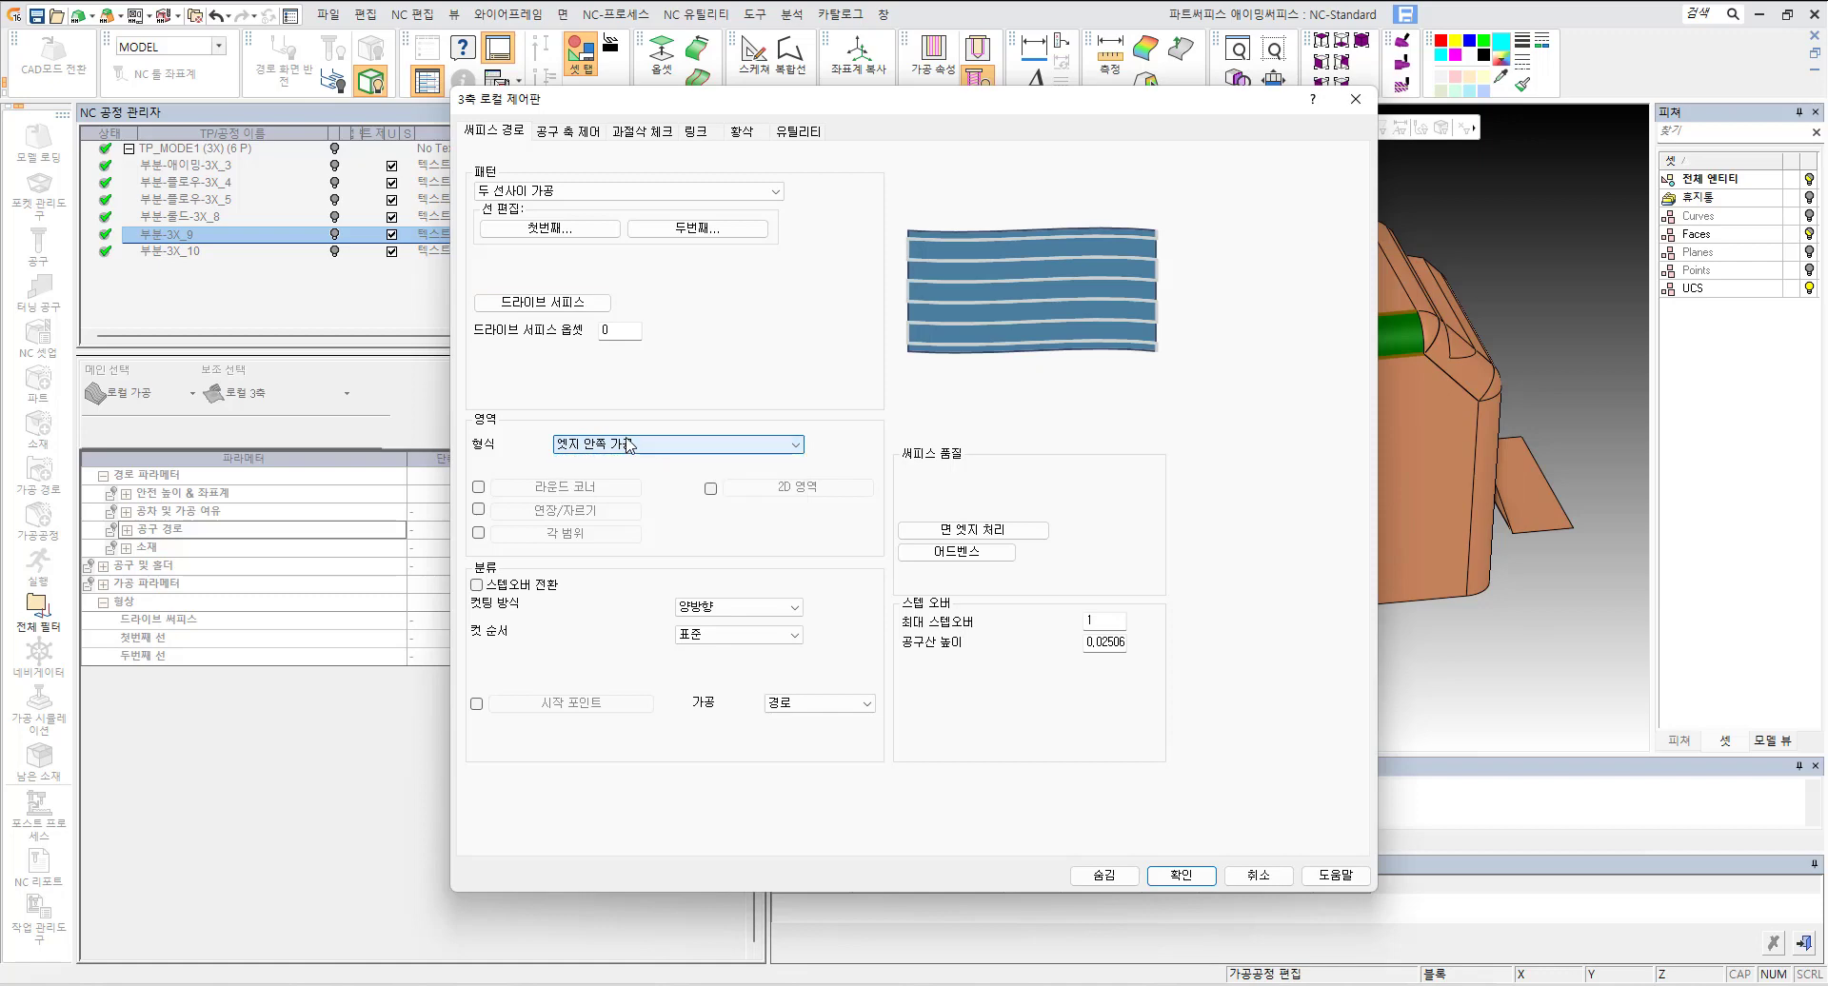
{"action": "left_click", "coordinate": [1092, 620]}
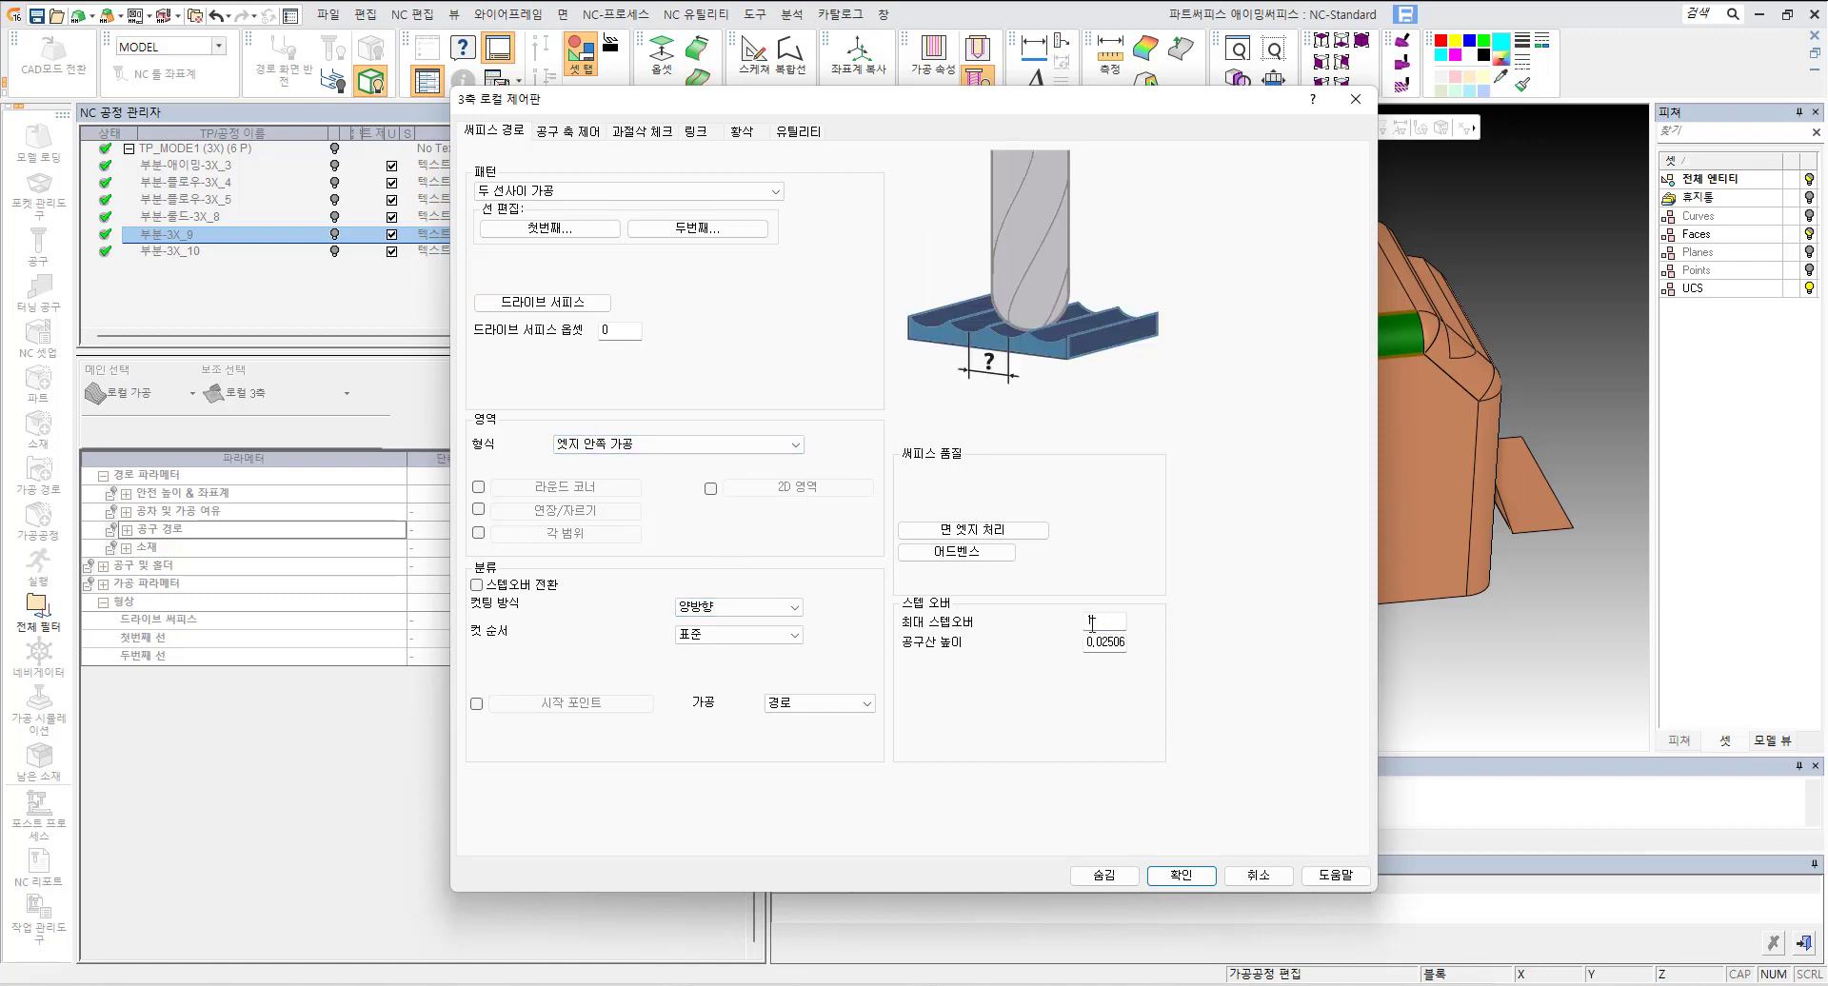
{"action": "left_click_drag", "start_coordinate": [1092, 621], "coordinate": [1081, 622]}
{"action": "left_click", "coordinate": [1255, 876]}
{"action": "left_click", "coordinate": [273, 431]}
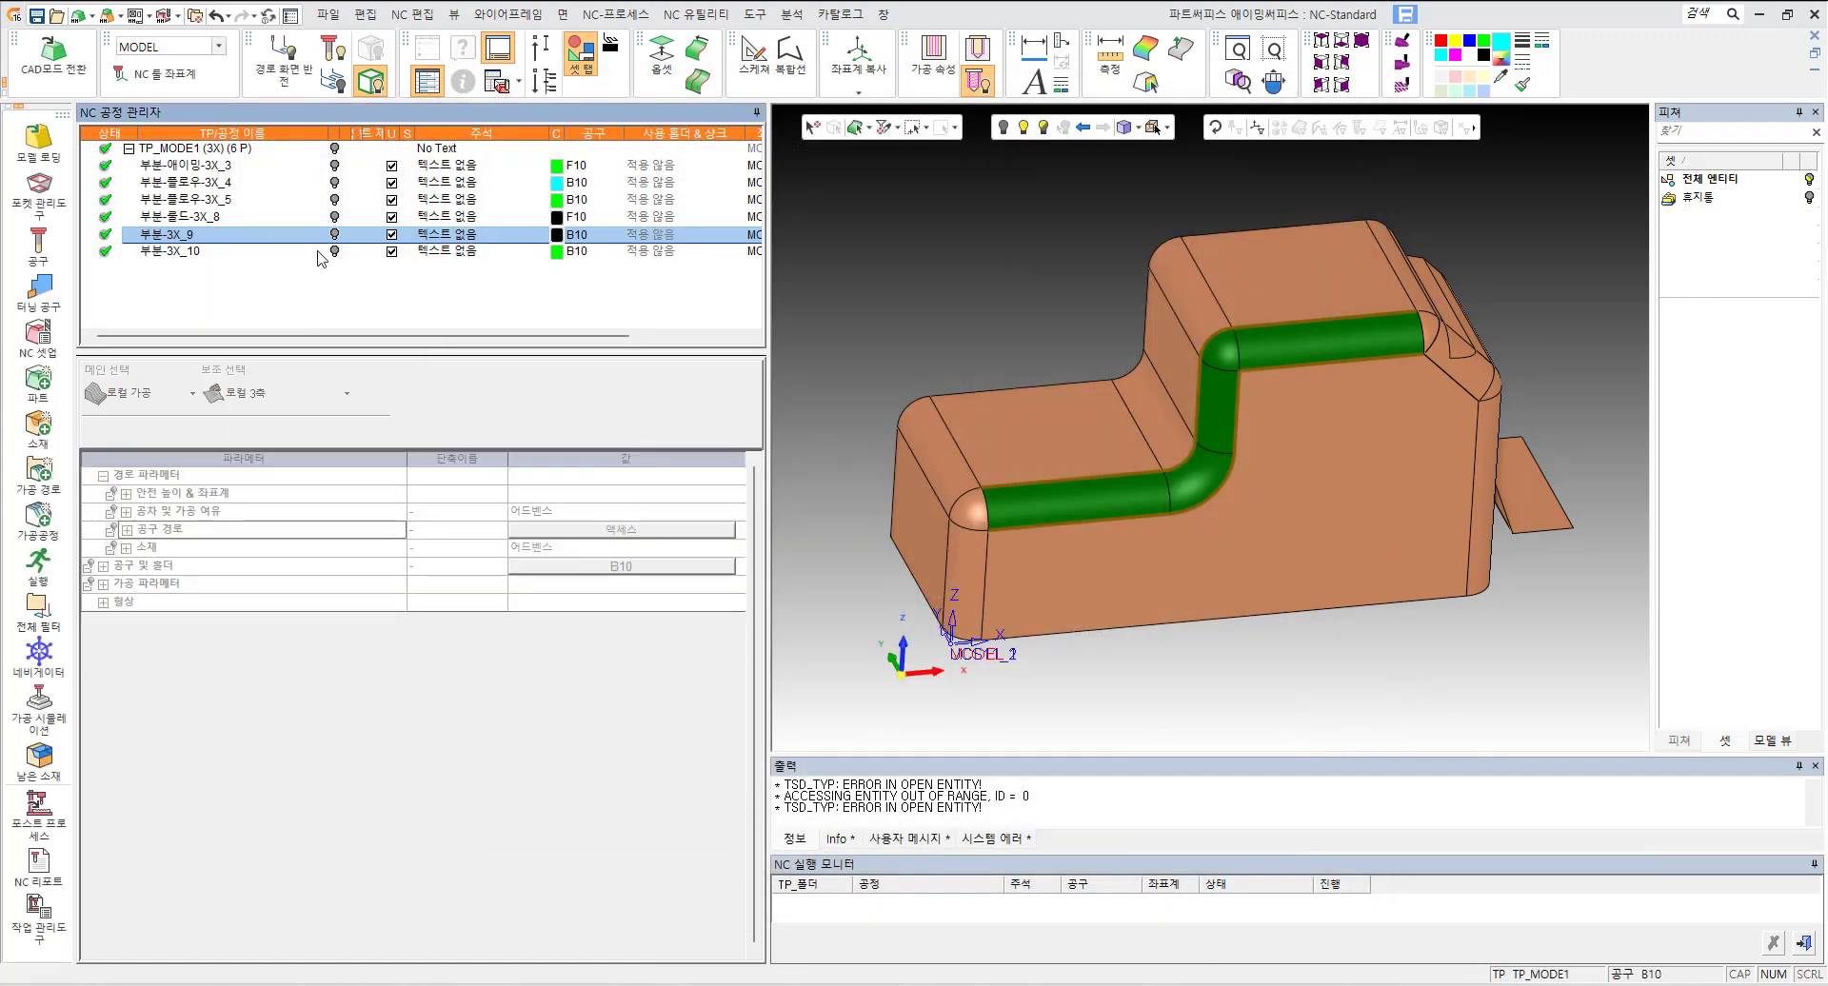
Step: Show the toolpath of 부분-3X_9 and examine its passes along the stepped fillet edge
{"action": "left_click_drag", "start_coordinate": [1409, 417], "coordinate": [1317, 486], "text": "ctrl"}
{"action": "scroll", "coordinate": [1285, 457], "scroll_direction": "up", "scroll_amount": 3}
{"action": "middle_click_drag", "start_coordinate": [1278, 453], "coordinate": [1249, 486], "text": "ctrl"}
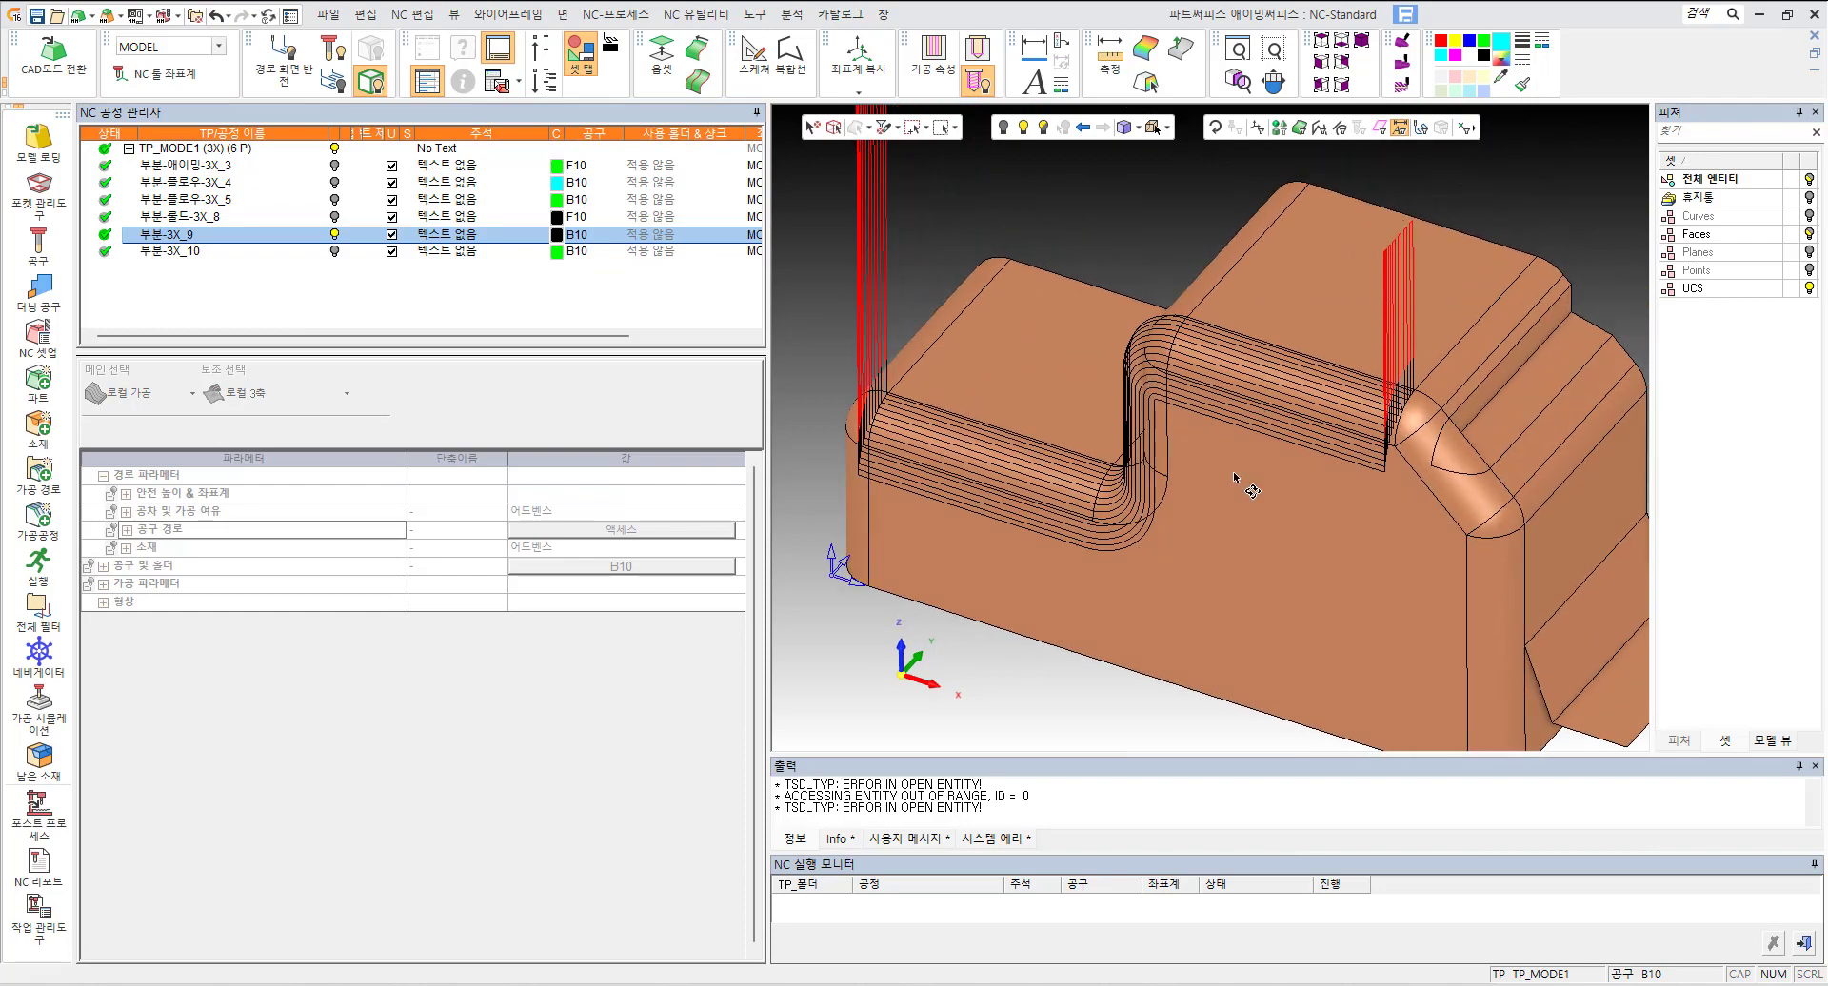
{"action": "mouse_move", "coordinate": [1249, 486]}
{"action": "left_mouse_down", "text": "ctrl"}
{"action": "mouse_move", "coordinate": [1143, 459]}
{"action": "mouse_move", "coordinate": [1220, 474]}
{"action": "left_mouse_up", "text": "ctrl"}
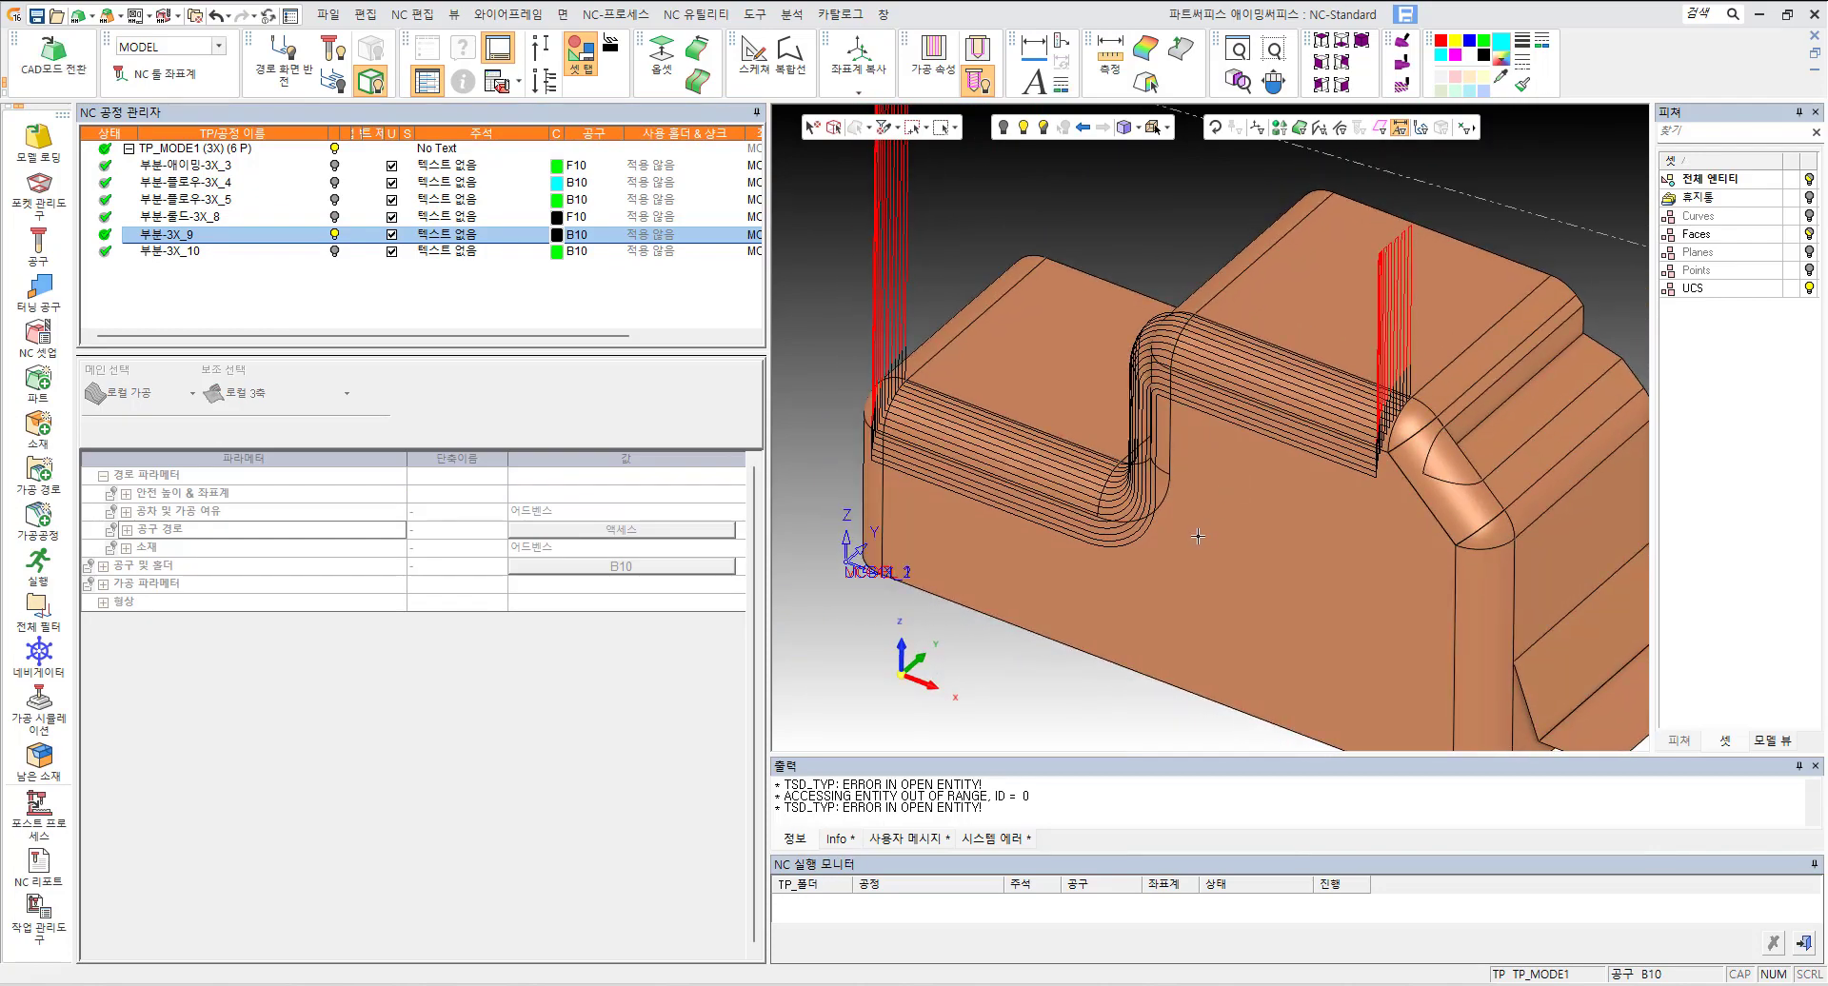
{"action": "scroll", "coordinate": [1237, 448], "scroll_direction": "up", "scroll_amount": 2}
{"action": "scroll", "coordinate": [1279, 417], "scroll_direction": "down", "scroll_amount": 3}
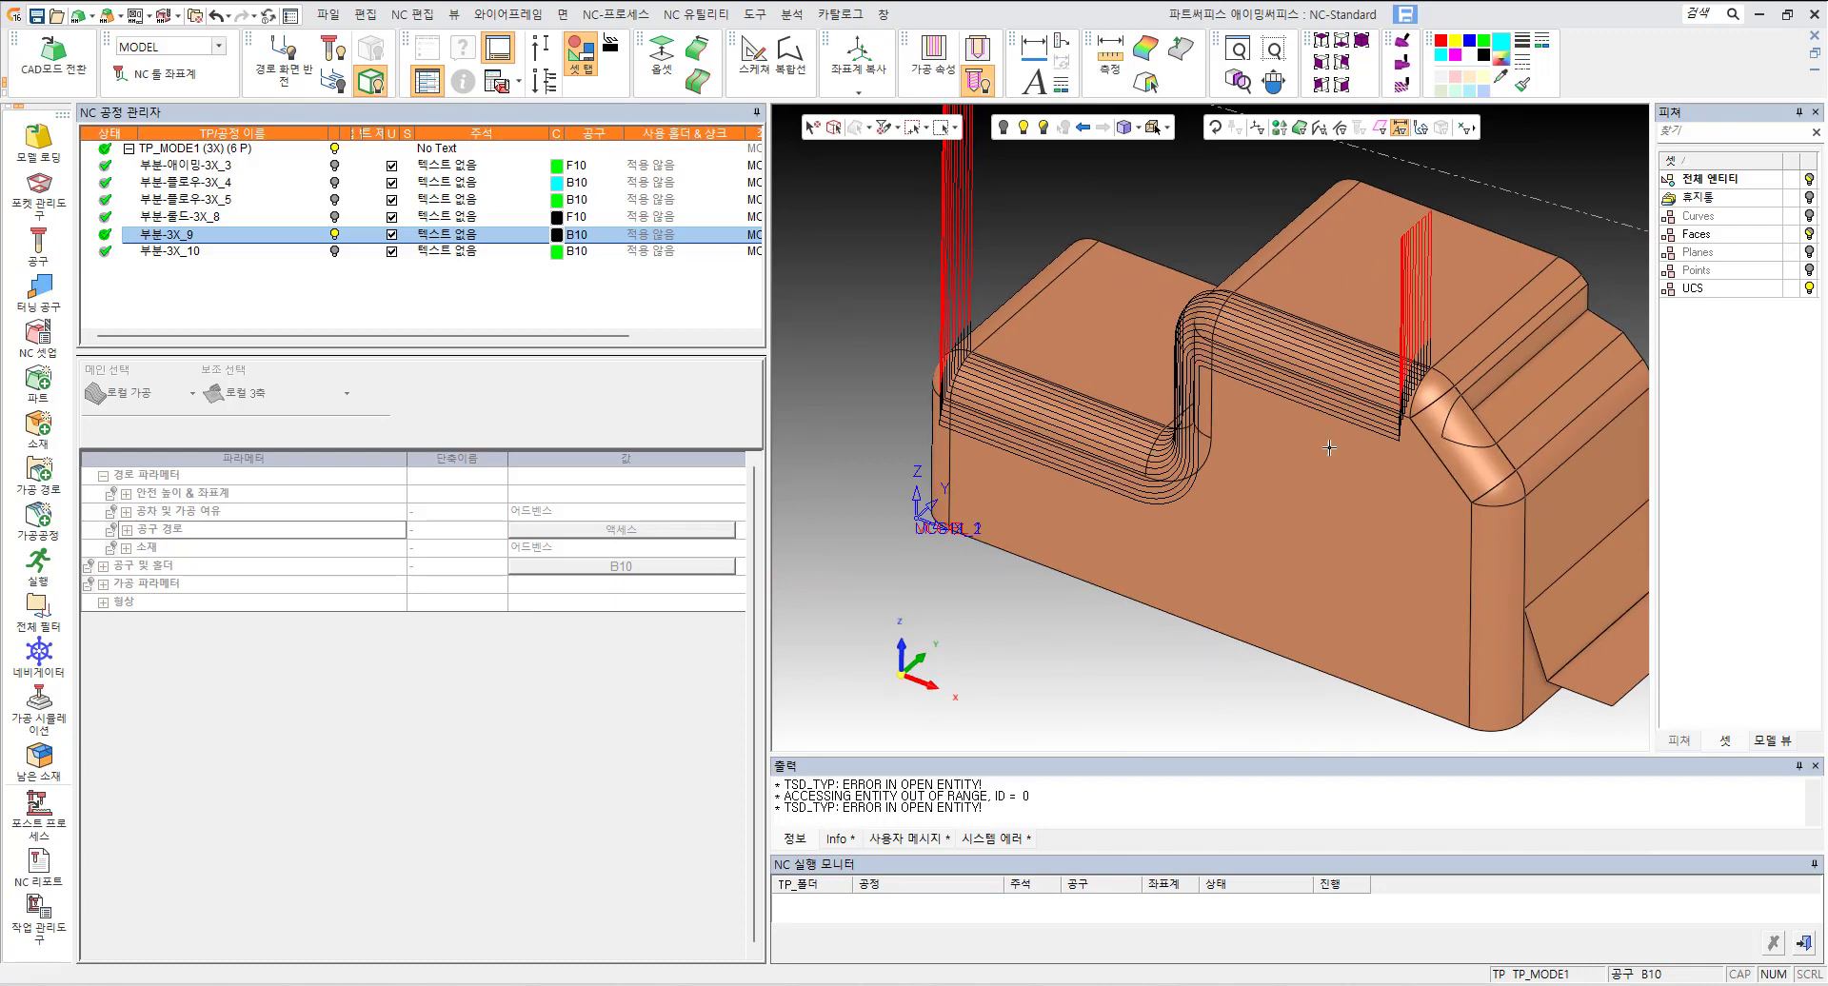
{"action": "middle_click_drag", "start_coordinate": [1282, 459], "coordinate": [1223, 491], "text": "ctrl"}
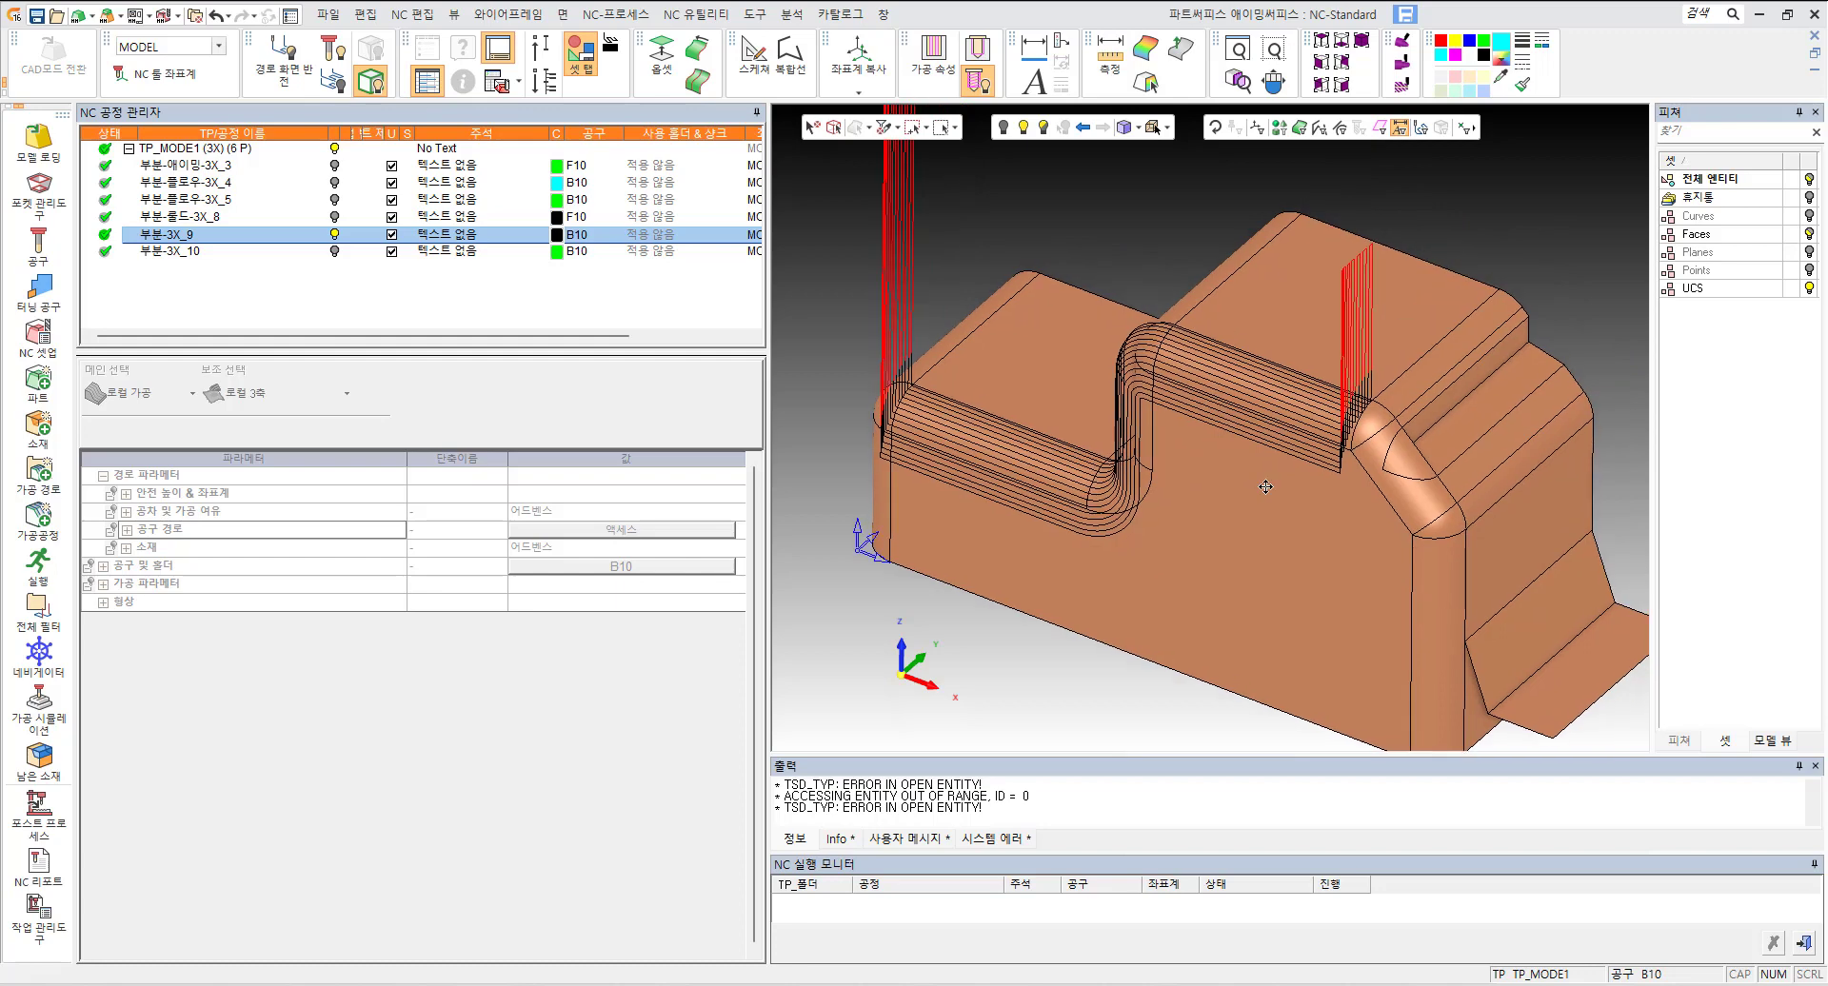
Step: Hide the toolpath of 부분-3X_9 and open the 부분-3X_10 procedure for editing
{"action": "left_click", "coordinate": [334, 234]}
{"action": "left_click", "coordinate": [187, 252]}
{"action": "double_click", "coordinate": [187, 252]}
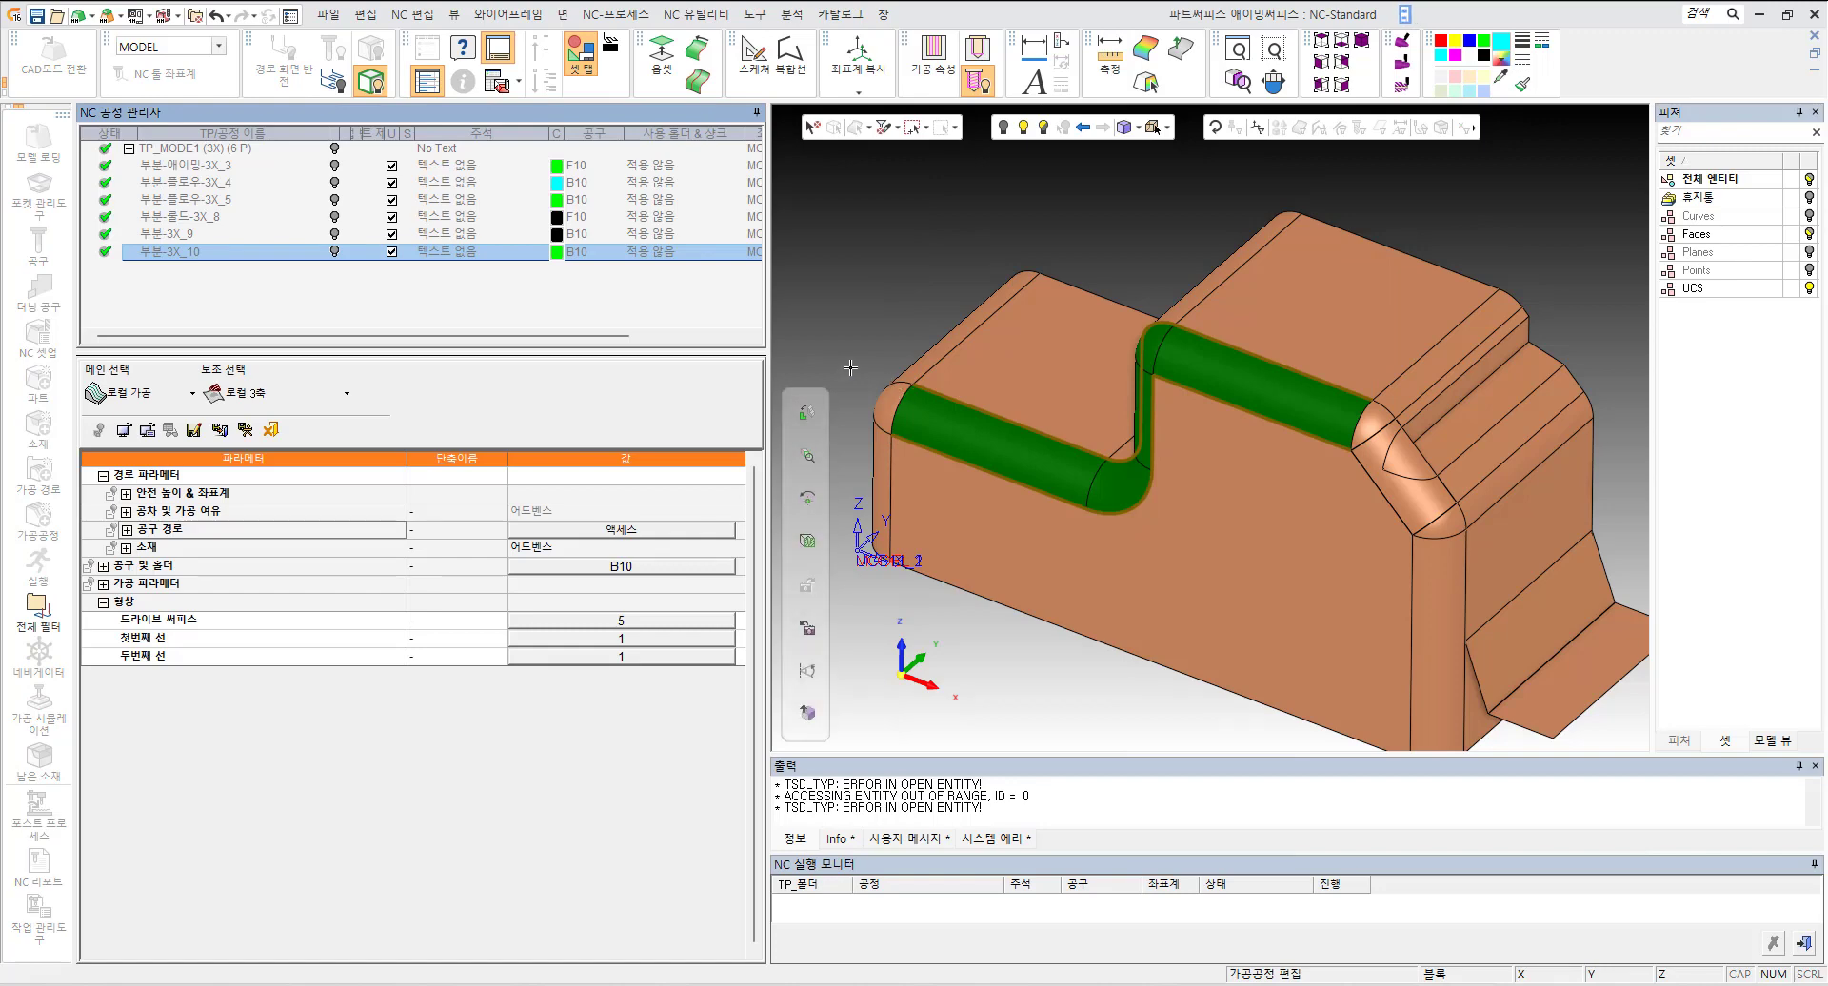
Step: Review the enabled 연장/자르기 option with tangential start and end extensions of 5, then cancel the 3축 로컬 제어판
{"action": "left_click", "coordinate": [651, 530]}
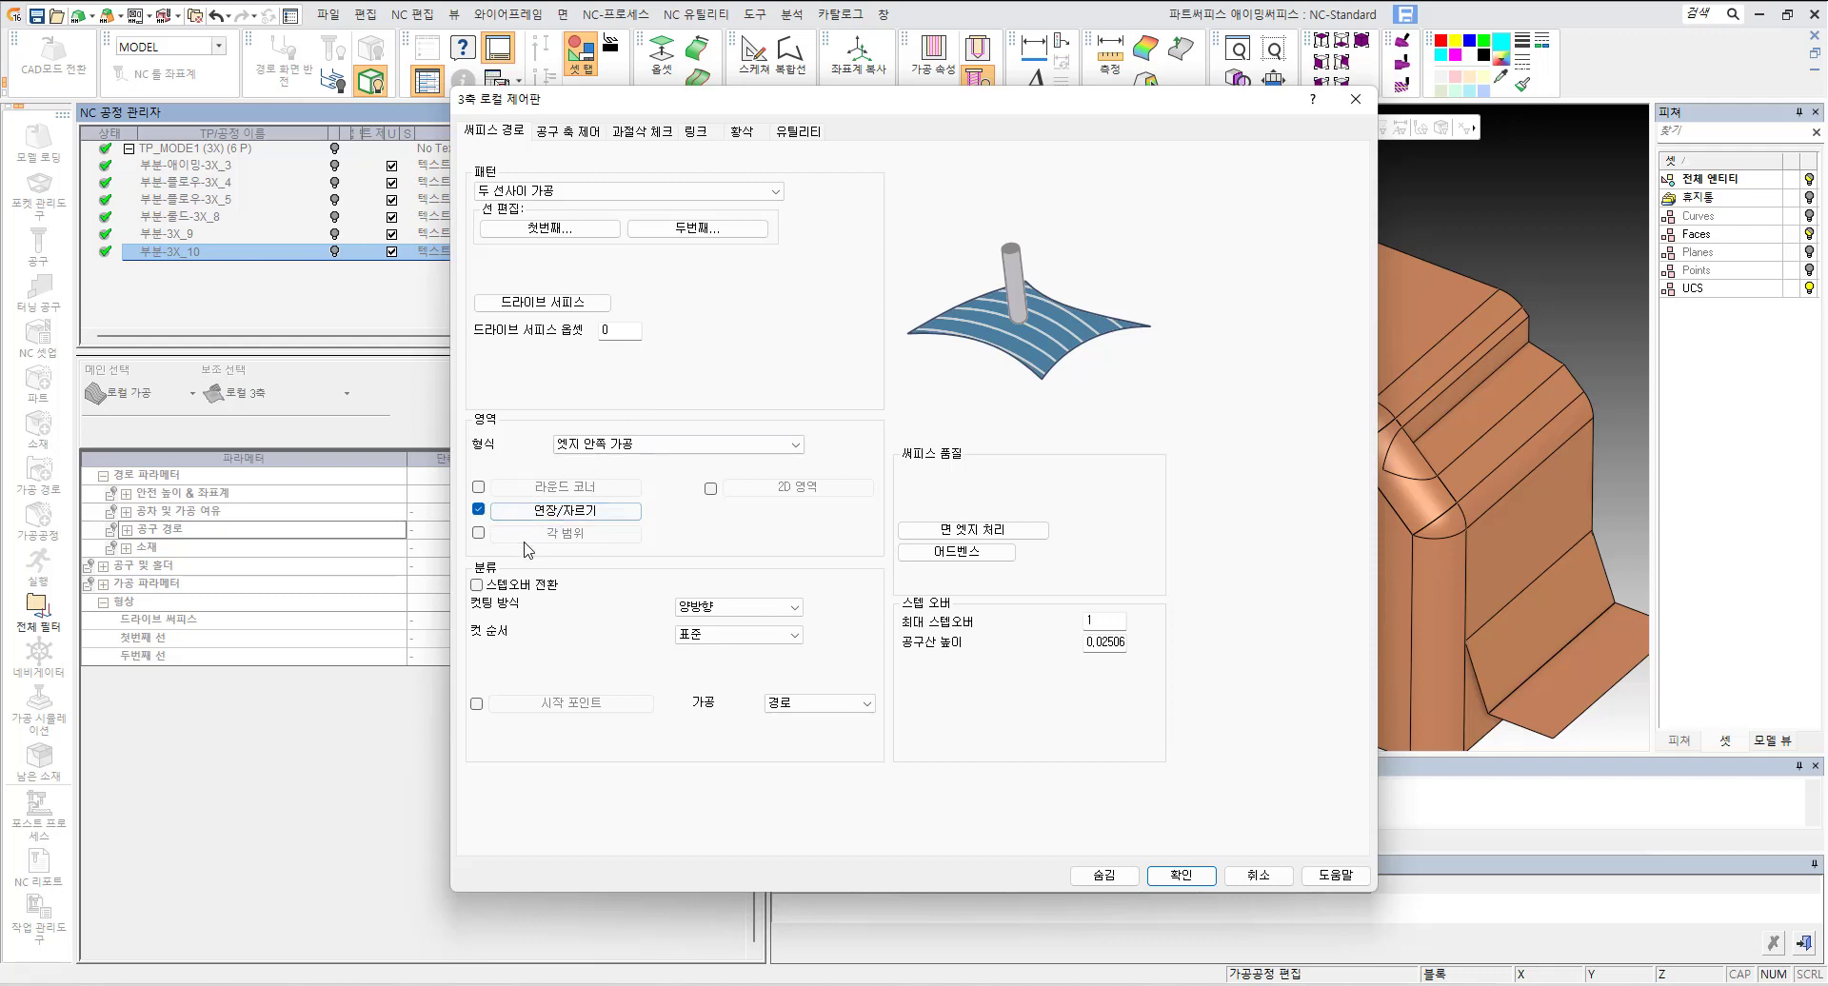
{"action": "left_click", "coordinate": [479, 509]}
{"action": "left_click", "coordinate": [479, 509]}
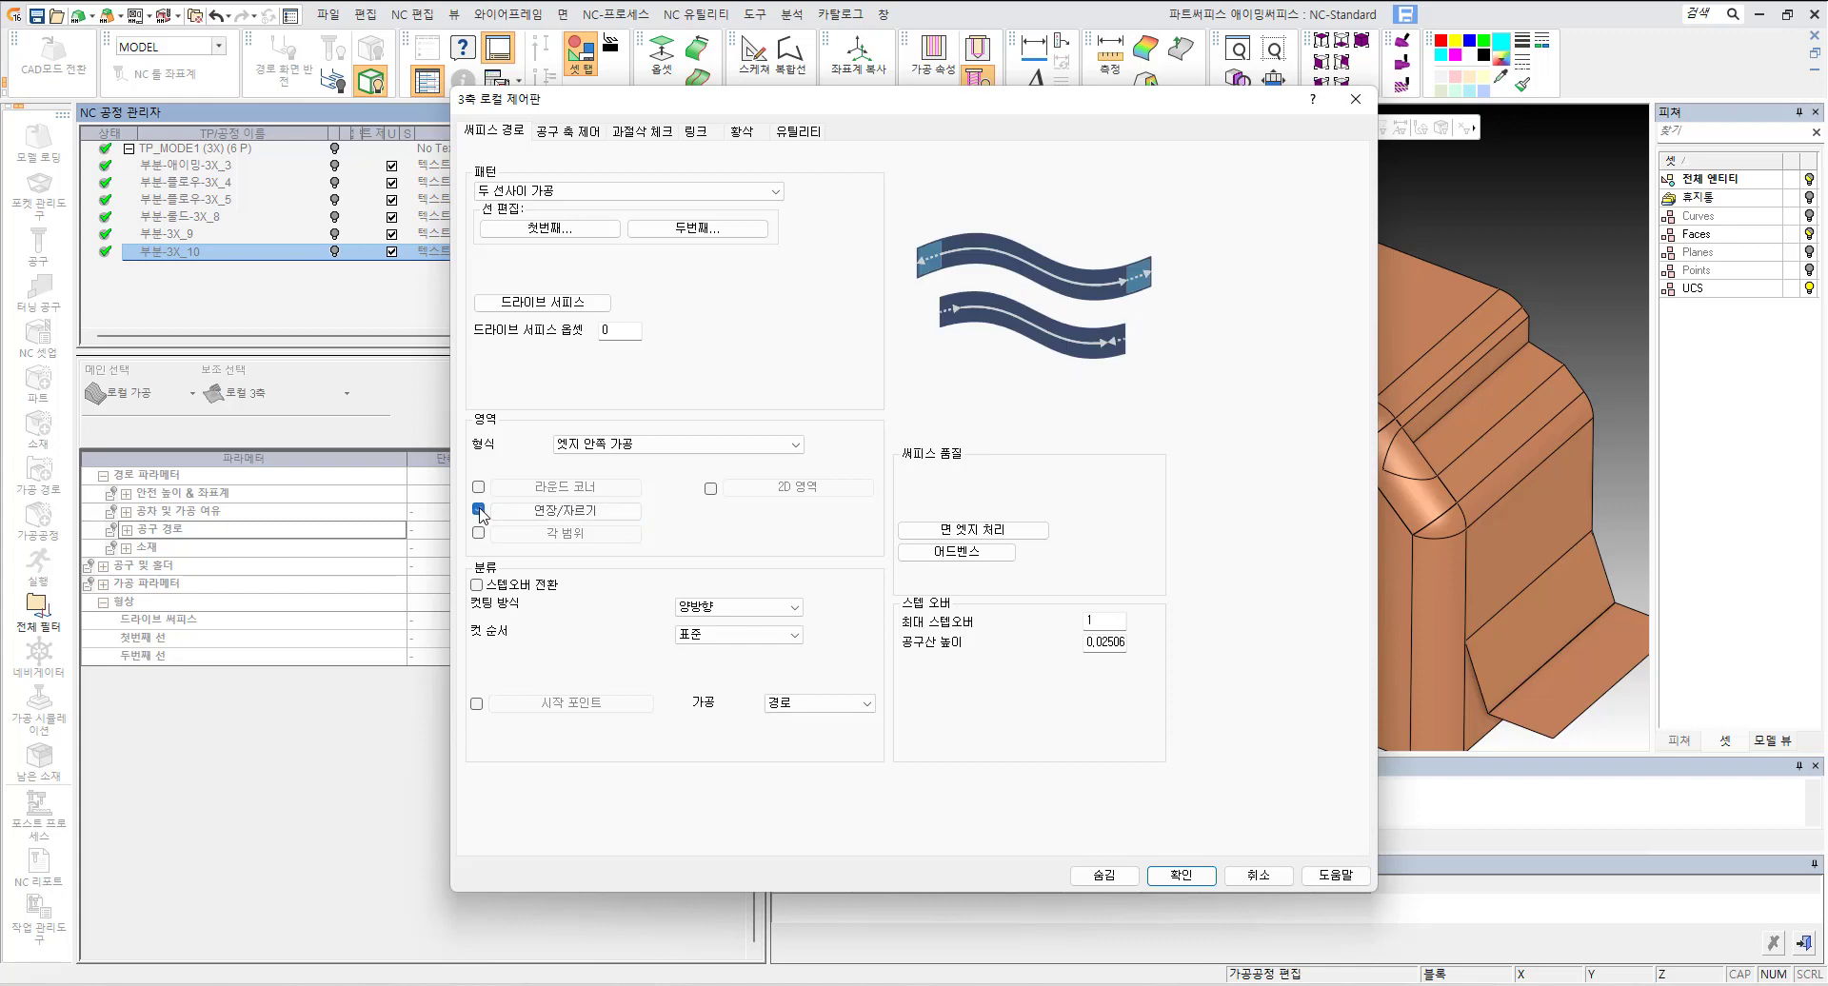
{"action": "left_click", "coordinate": [605, 517]}
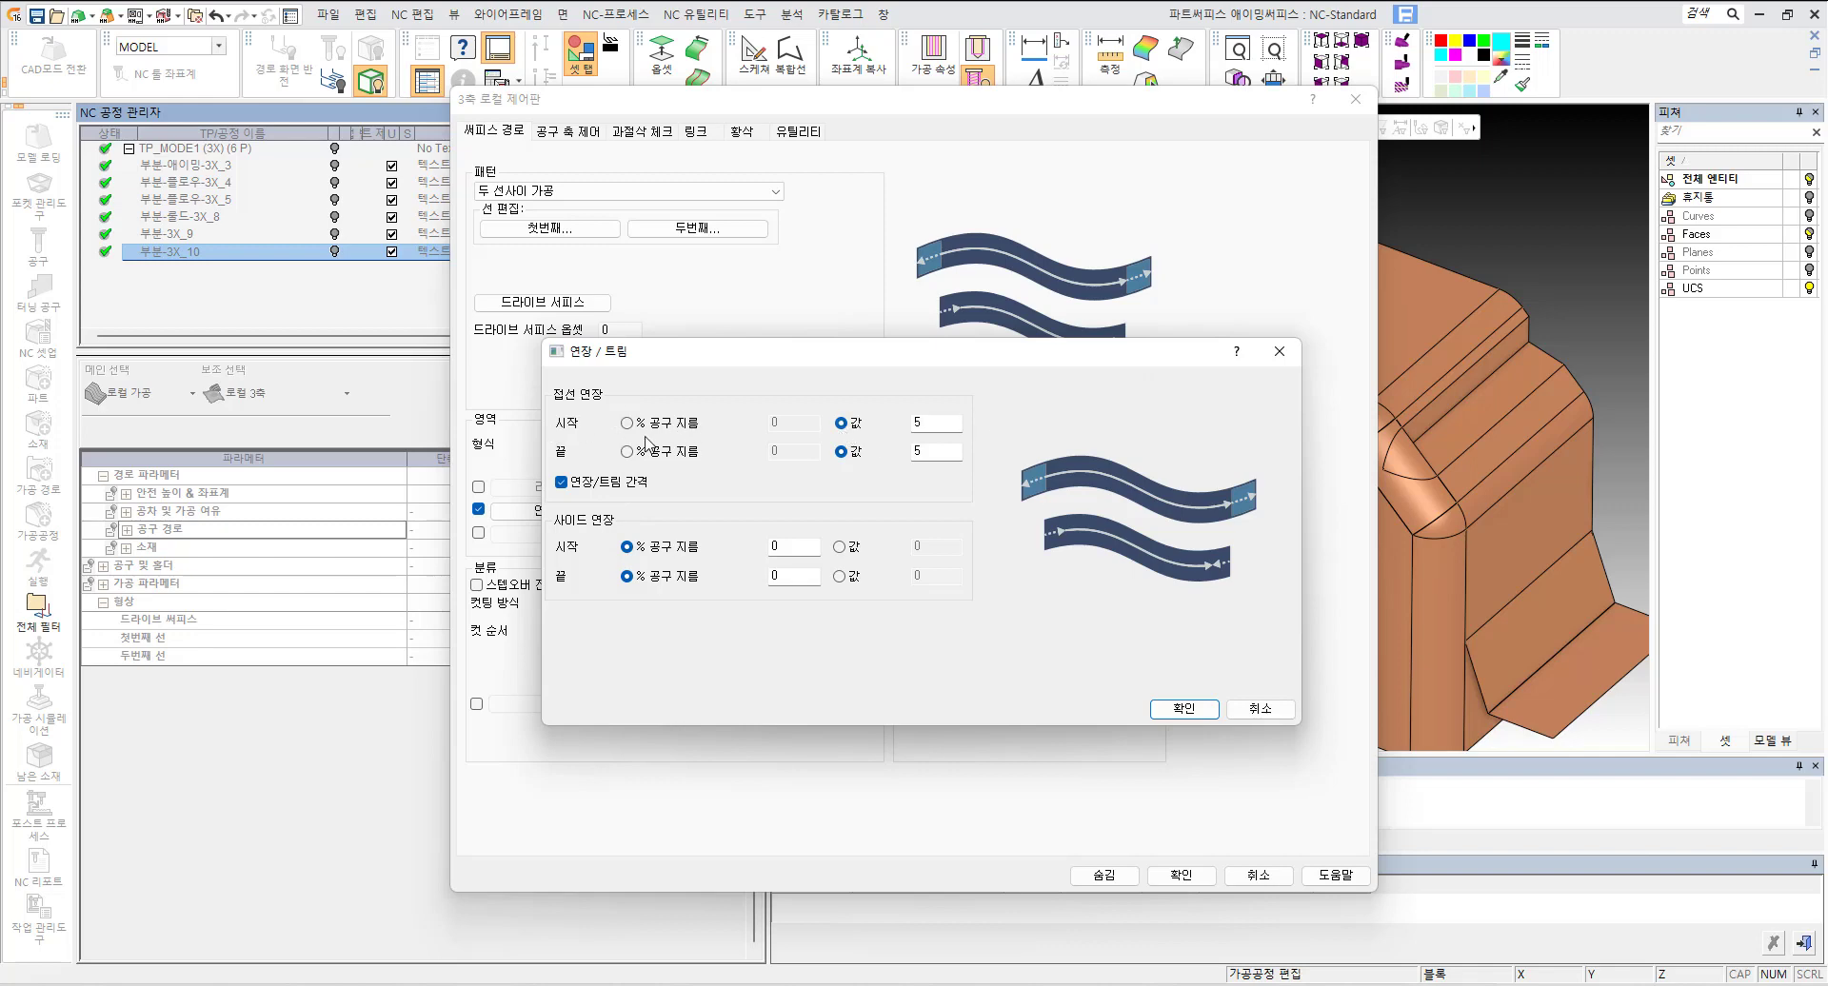
{"action": "left_click", "coordinate": [918, 423]}
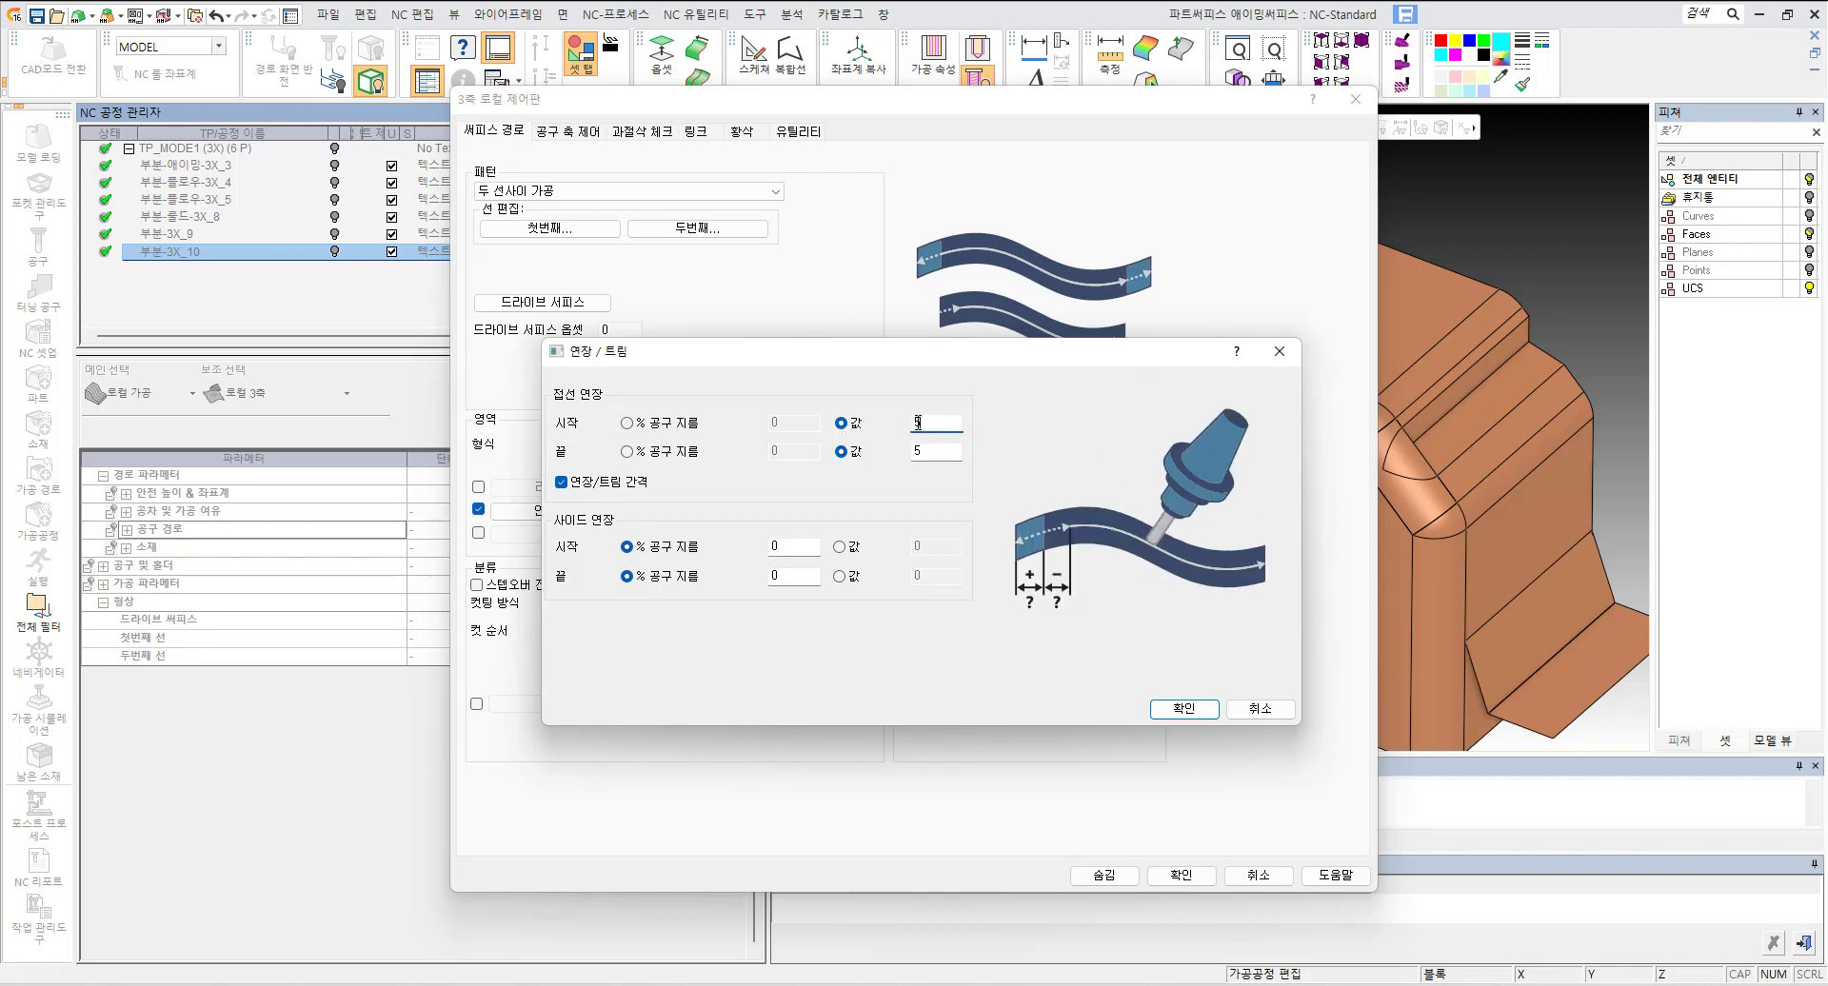
{"action": "left_click", "coordinate": [933, 453]}
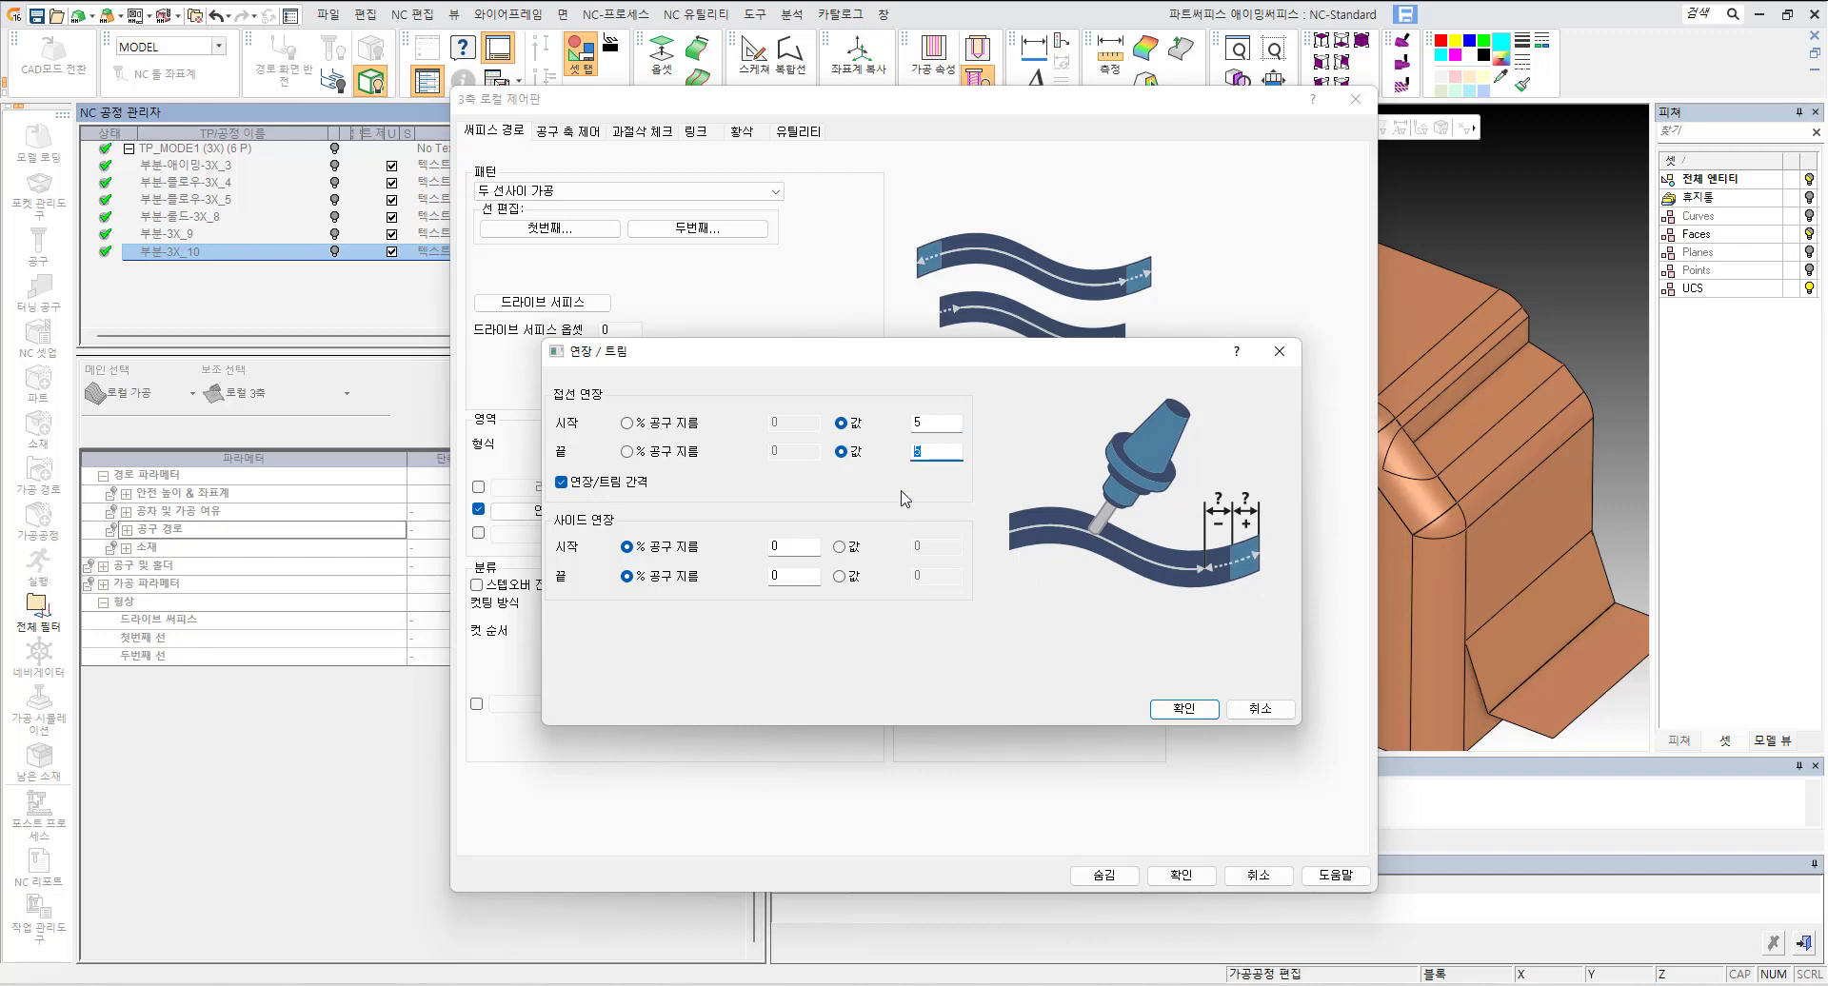
{"action": "left_click", "coordinate": [1183, 708]}
{"action": "left_click", "coordinate": [1258, 874]}
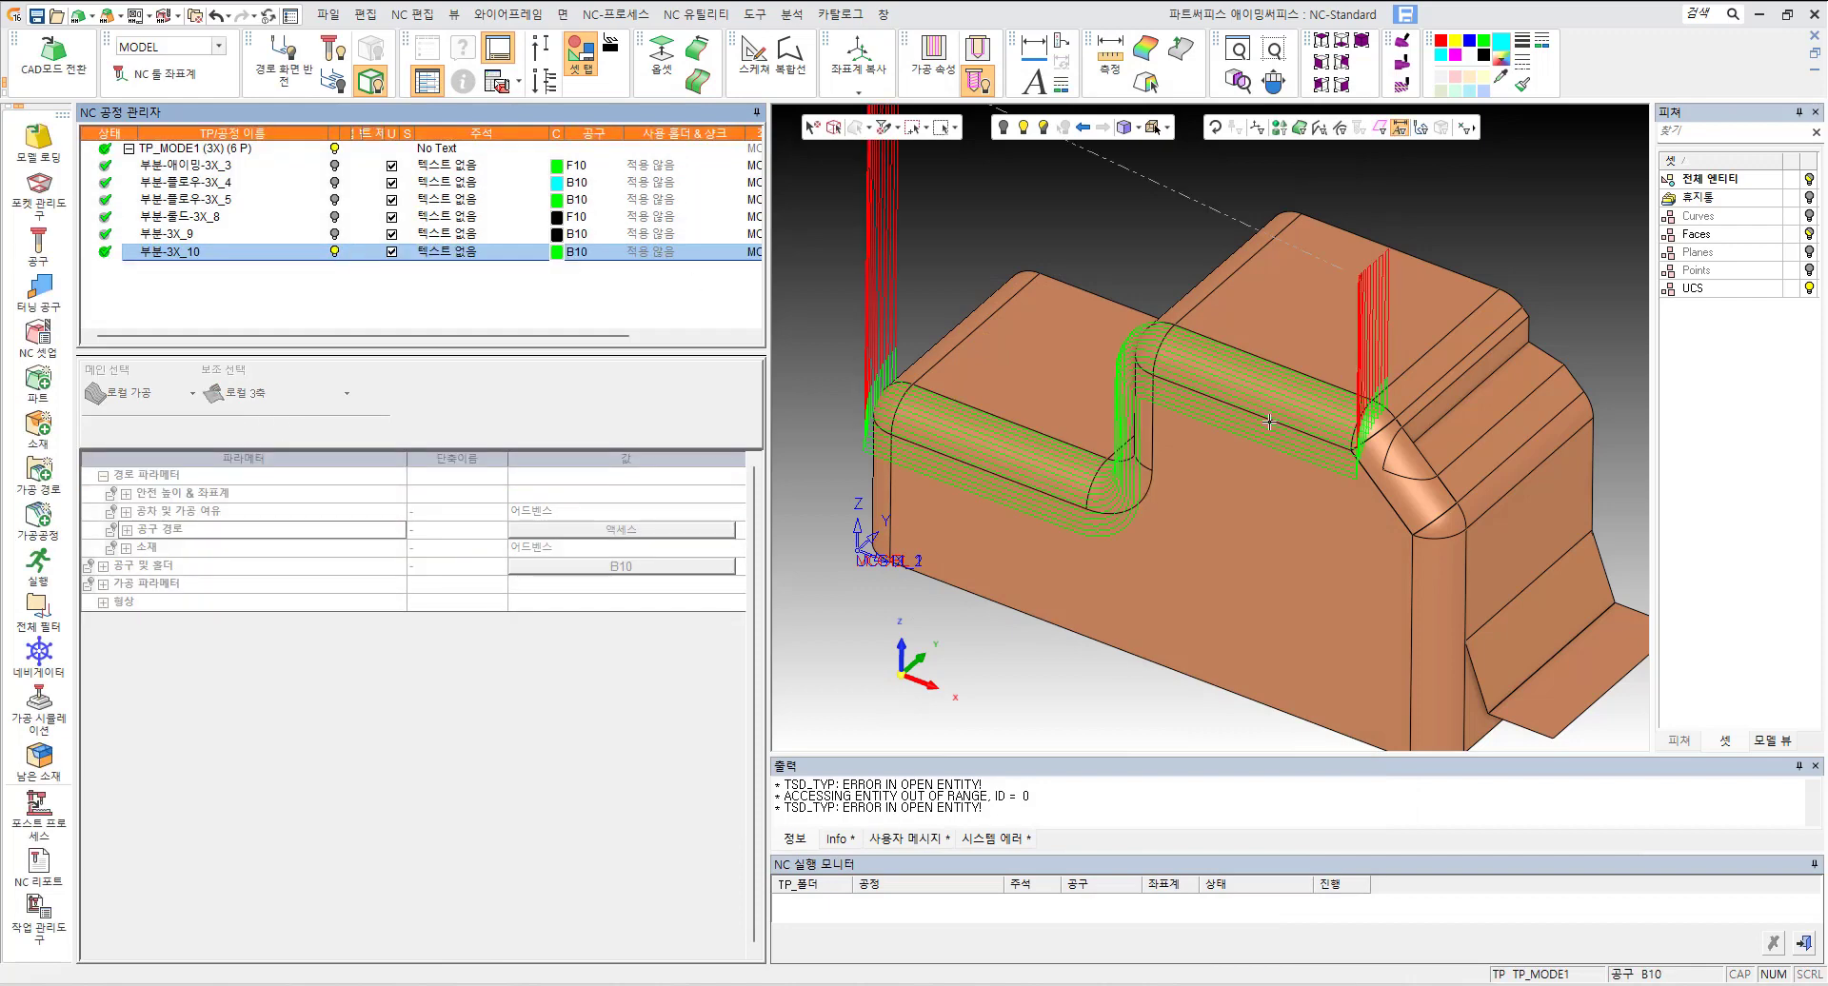
Step: Show the toolpaths of 부분-3X_9 and 부분-3X_10 together and compare their ends along the fillet
{"action": "left_click", "coordinate": [335, 234]}
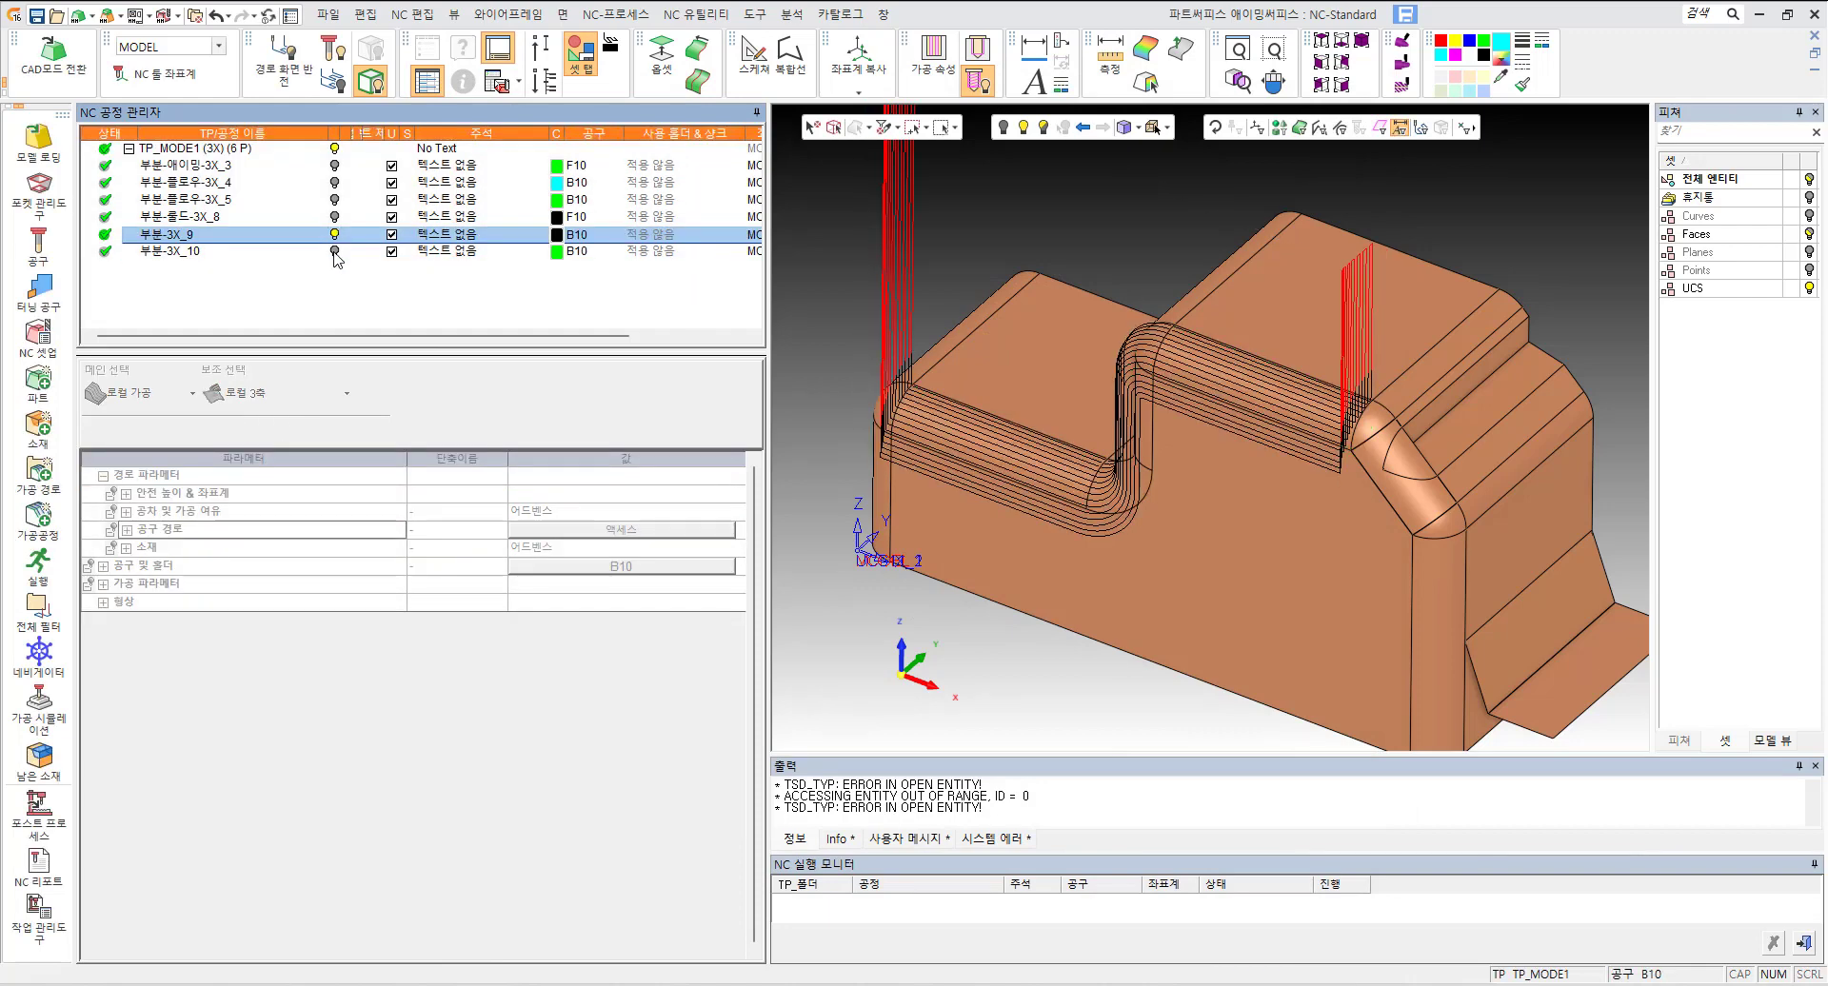
{"action": "left_click", "coordinate": [334, 253], "text": "ctrl"}
{"action": "scroll", "coordinate": [1365, 436], "scroll_direction": "up", "scroll_amount": 2}
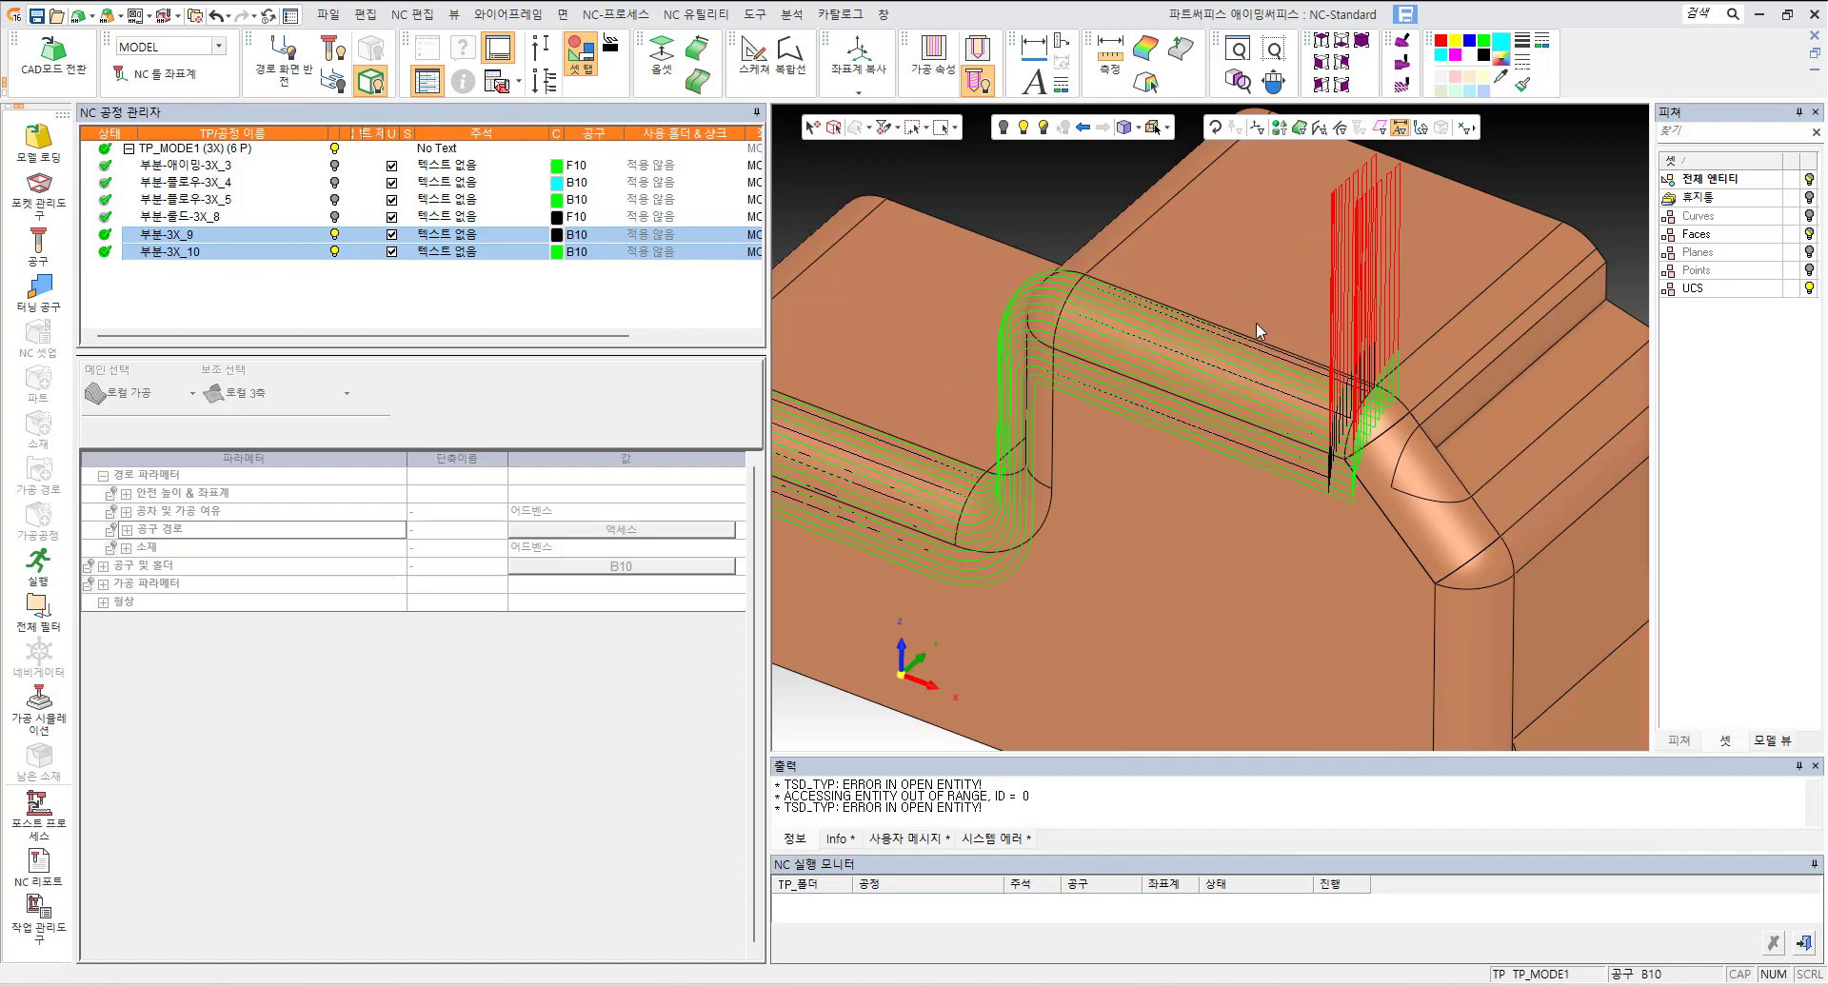
{"action": "middle_click_drag", "start_coordinate": [1255, 322], "coordinate": [1443, 311]}
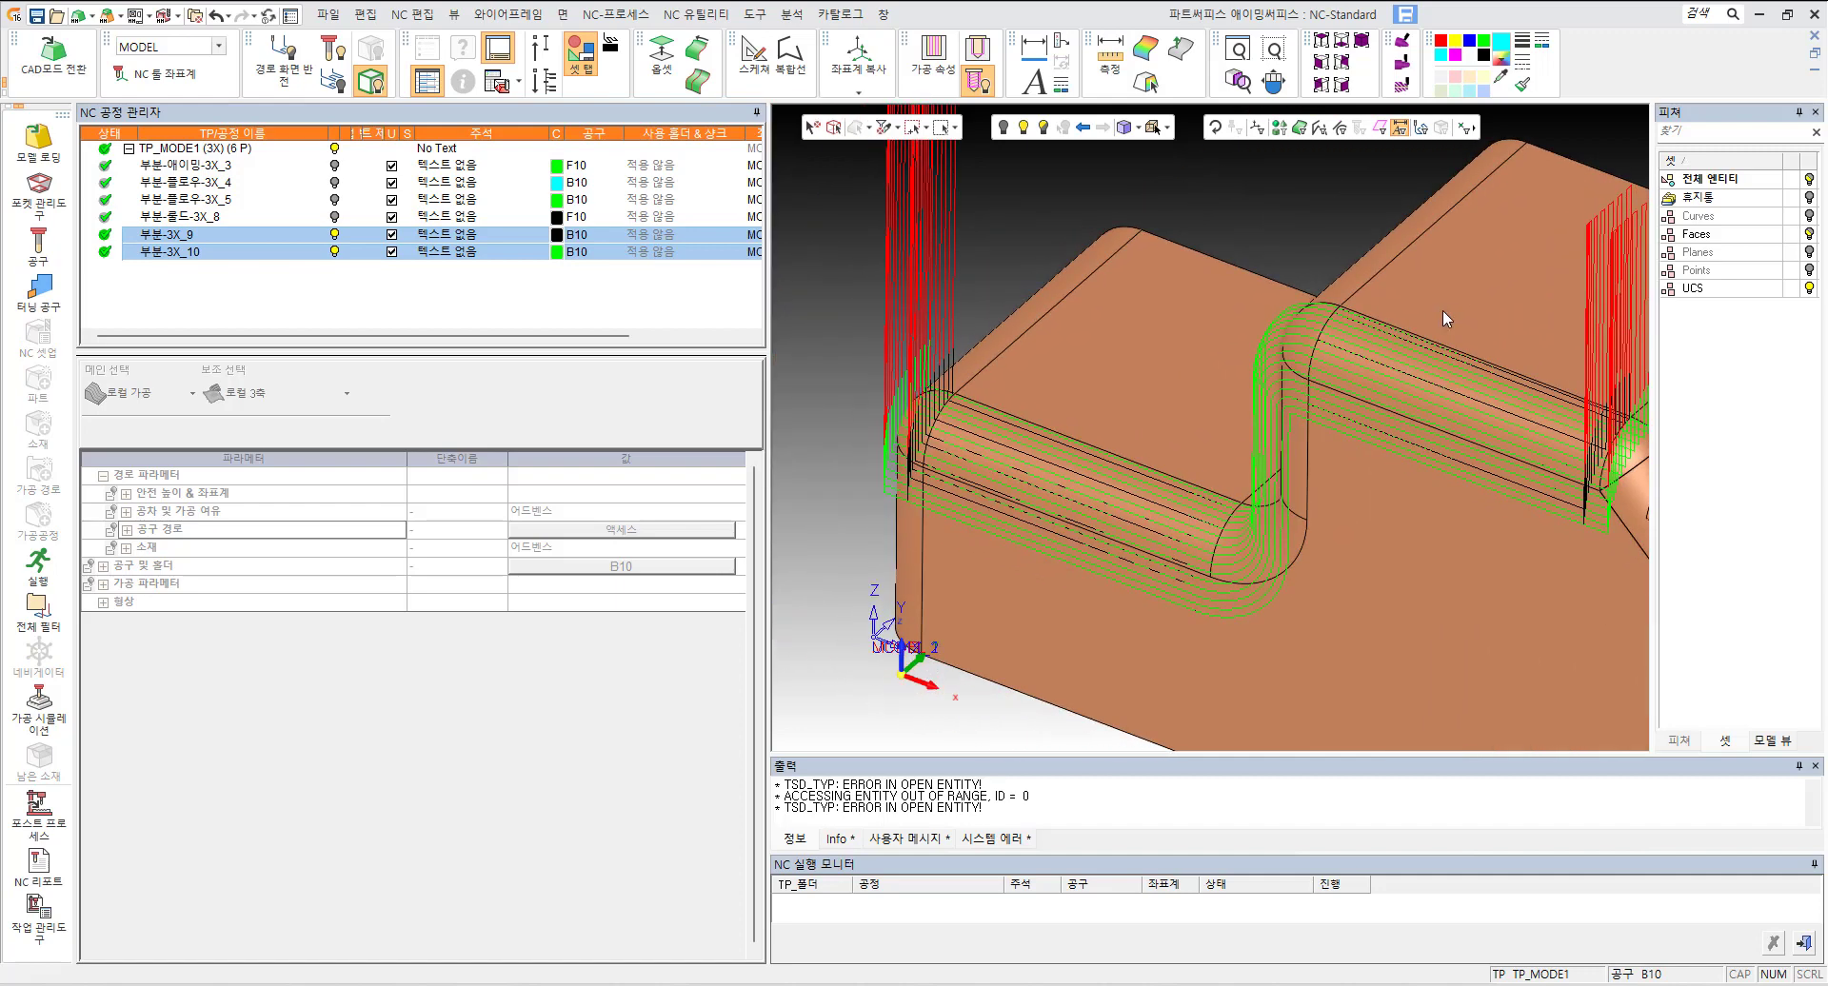
{"action": "scroll", "coordinate": [1442, 310], "scroll_direction": "down", "scroll_amount": 2}
{"action": "middle_click_drag", "start_coordinate": [1247, 381], "coordinate": [1155, 382]}
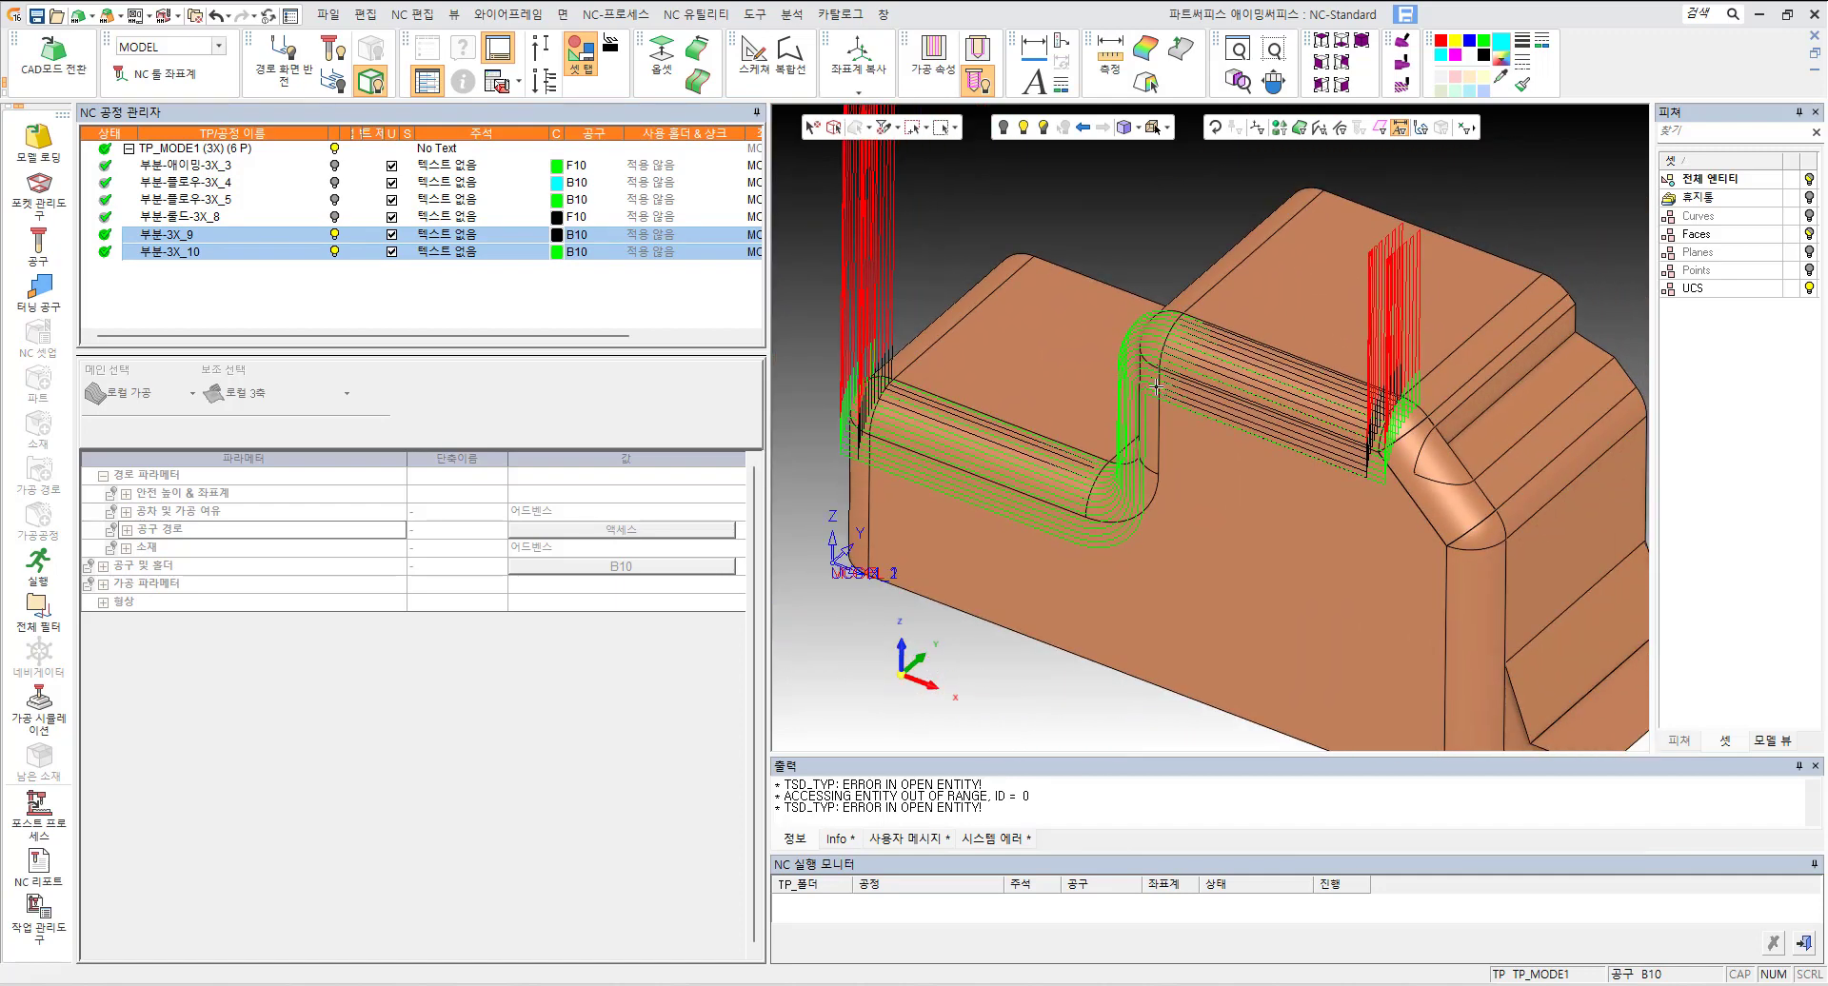
Step: Hide both toolpaths and duplicate the 부분-3X_10 procedure below the original
{"action": "left_click", "coordinate": [333, 238]}
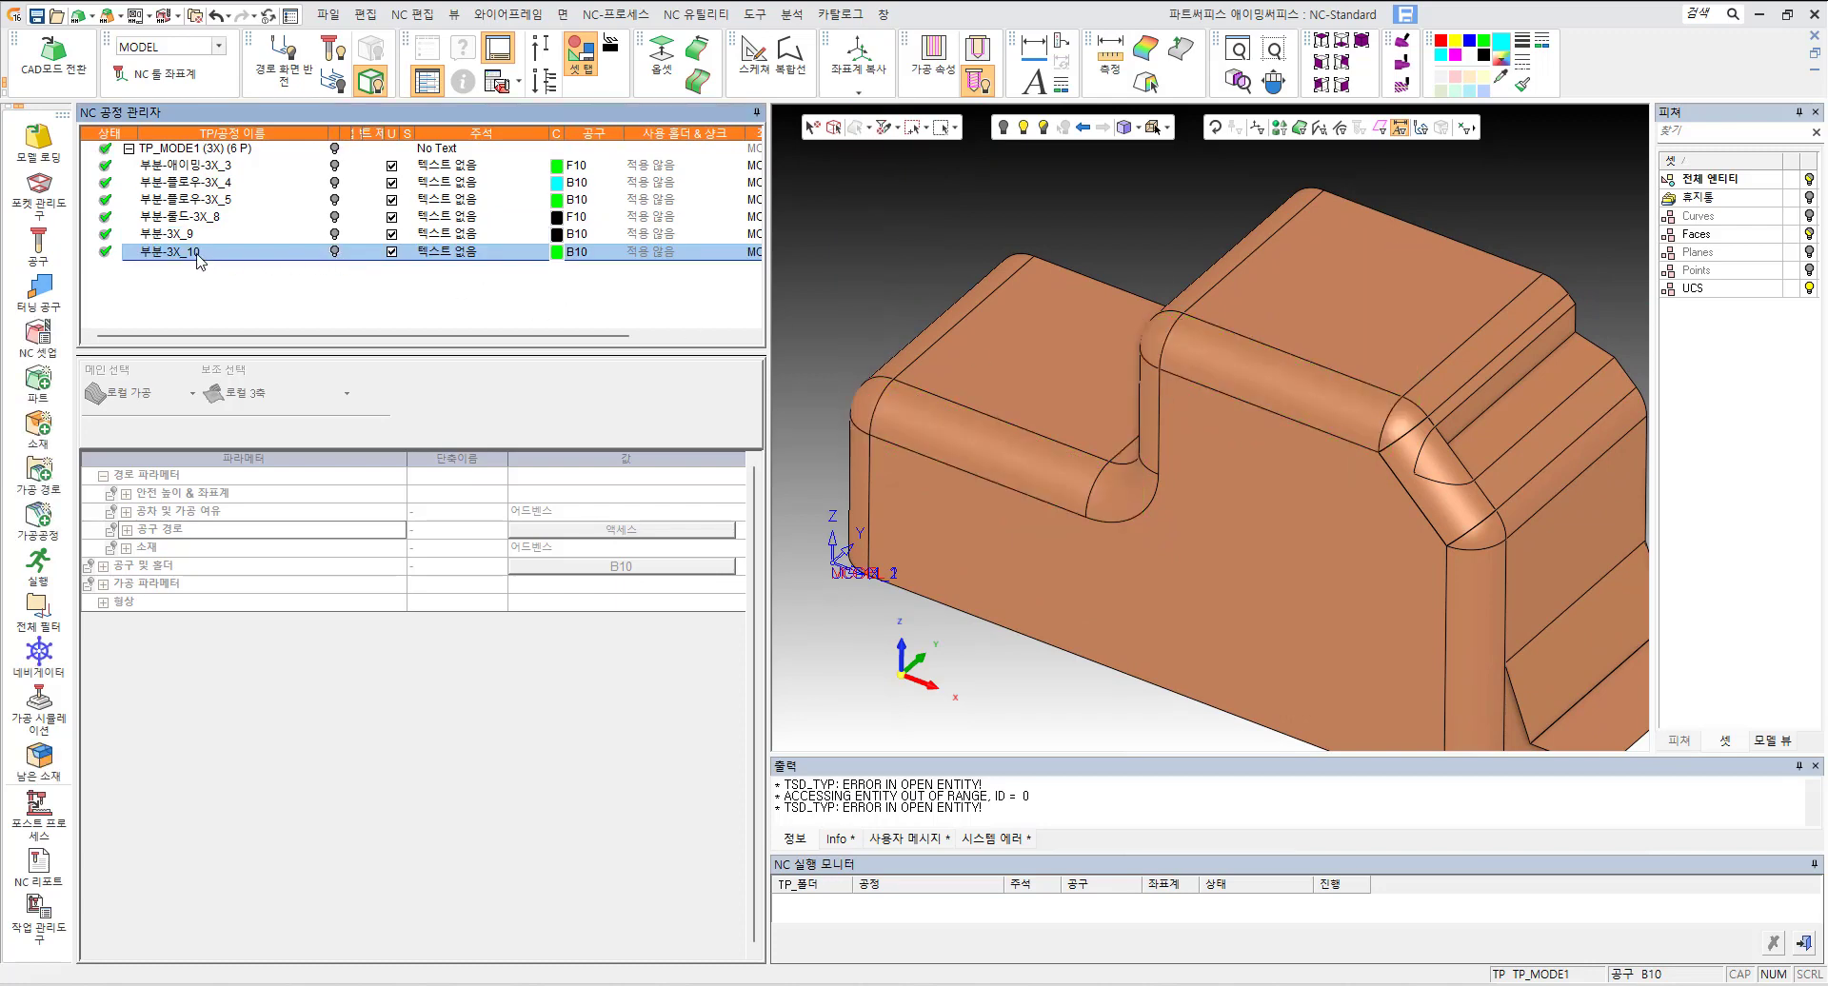
{"action": "left_click_drag", "start_coordinate": [200, 261], "coordinate": [193, 278]}
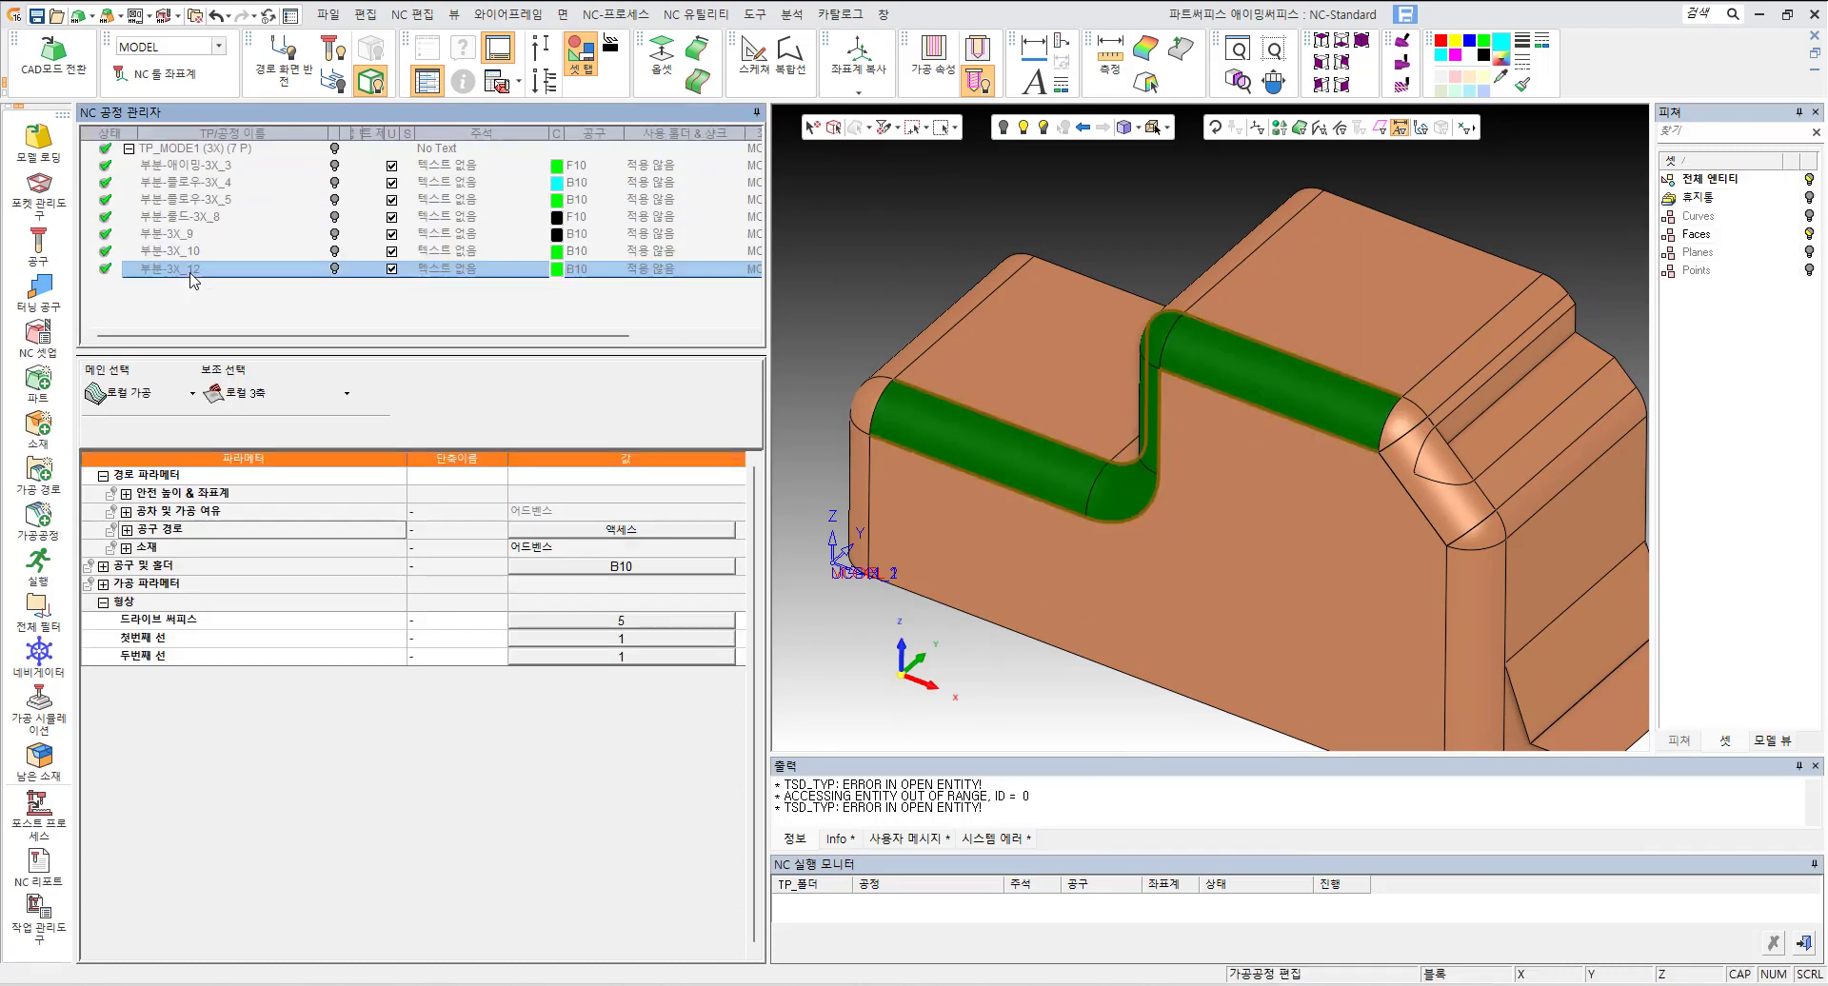
Step: In the duplicated procedure's link settings, set the first entry to 진입 사용 and the final exit to 진출 사용
{"action": "left_click", "coordinate": [623, 530]}
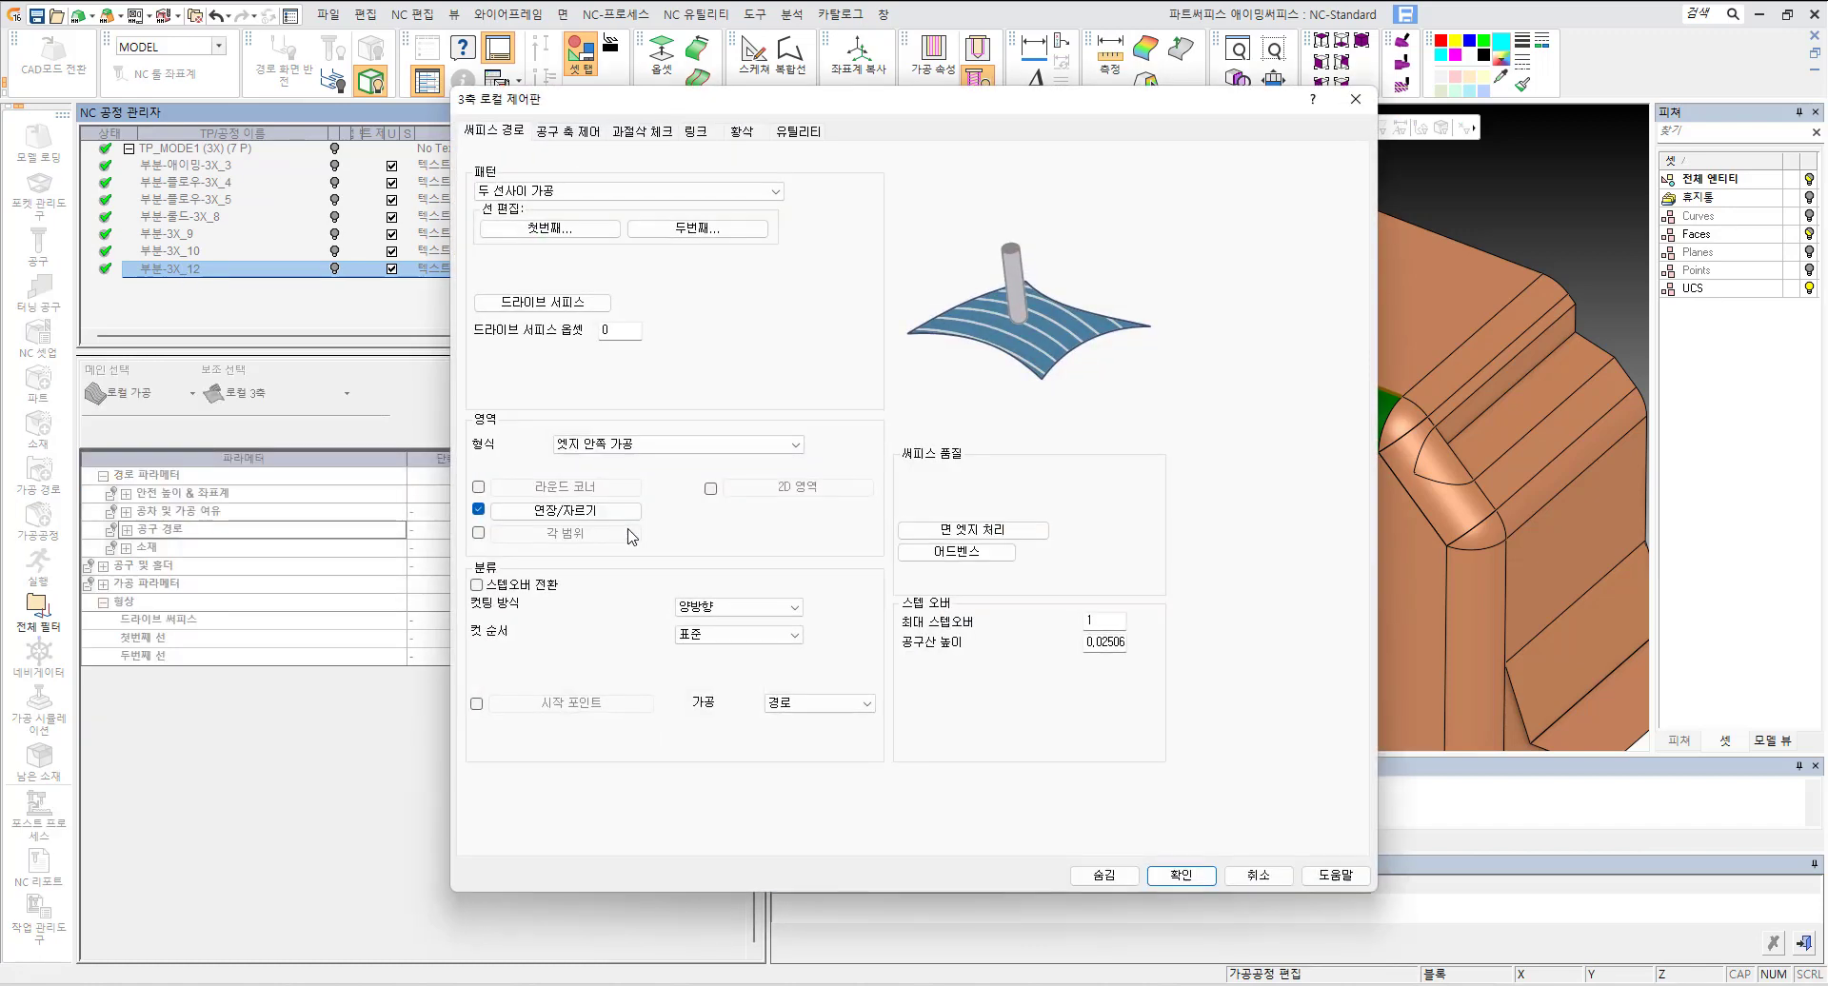
{"action": "left_click", "coordinate": [702, 135]}
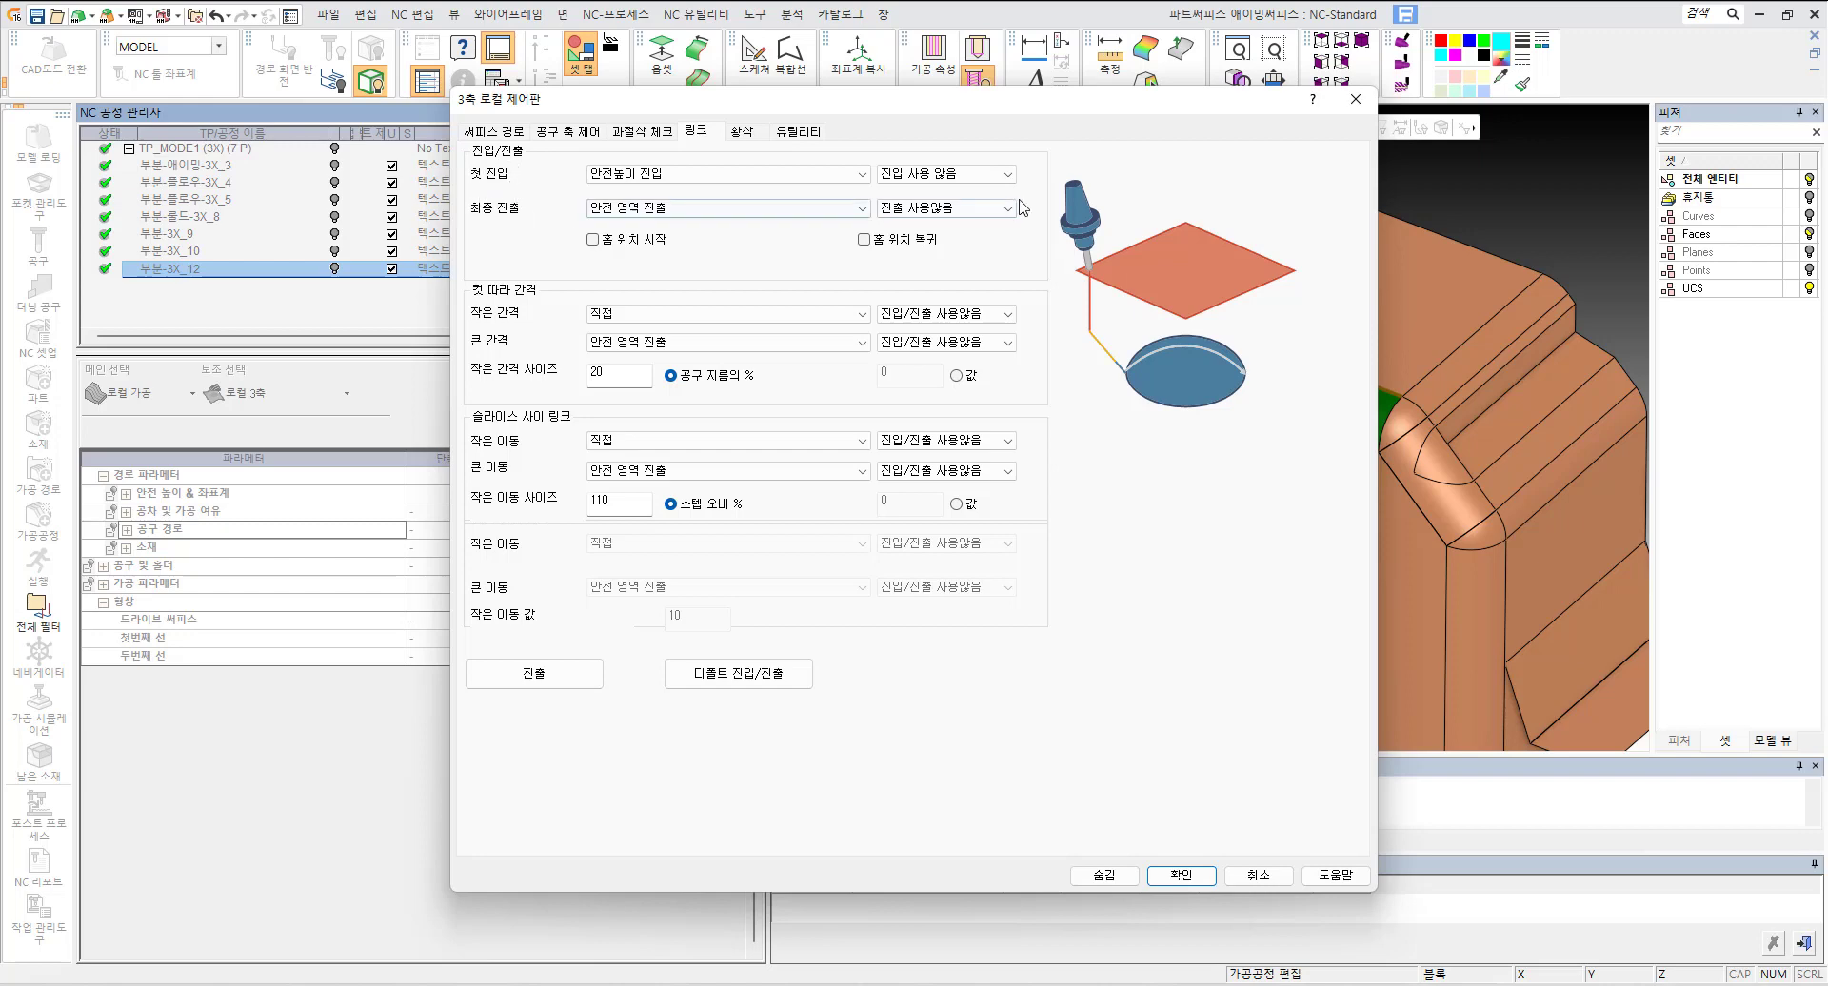
{"action": "left_click", "coordinate": [1000, 176]}
{"action": "left_click", "coordinate": [938, 190]}
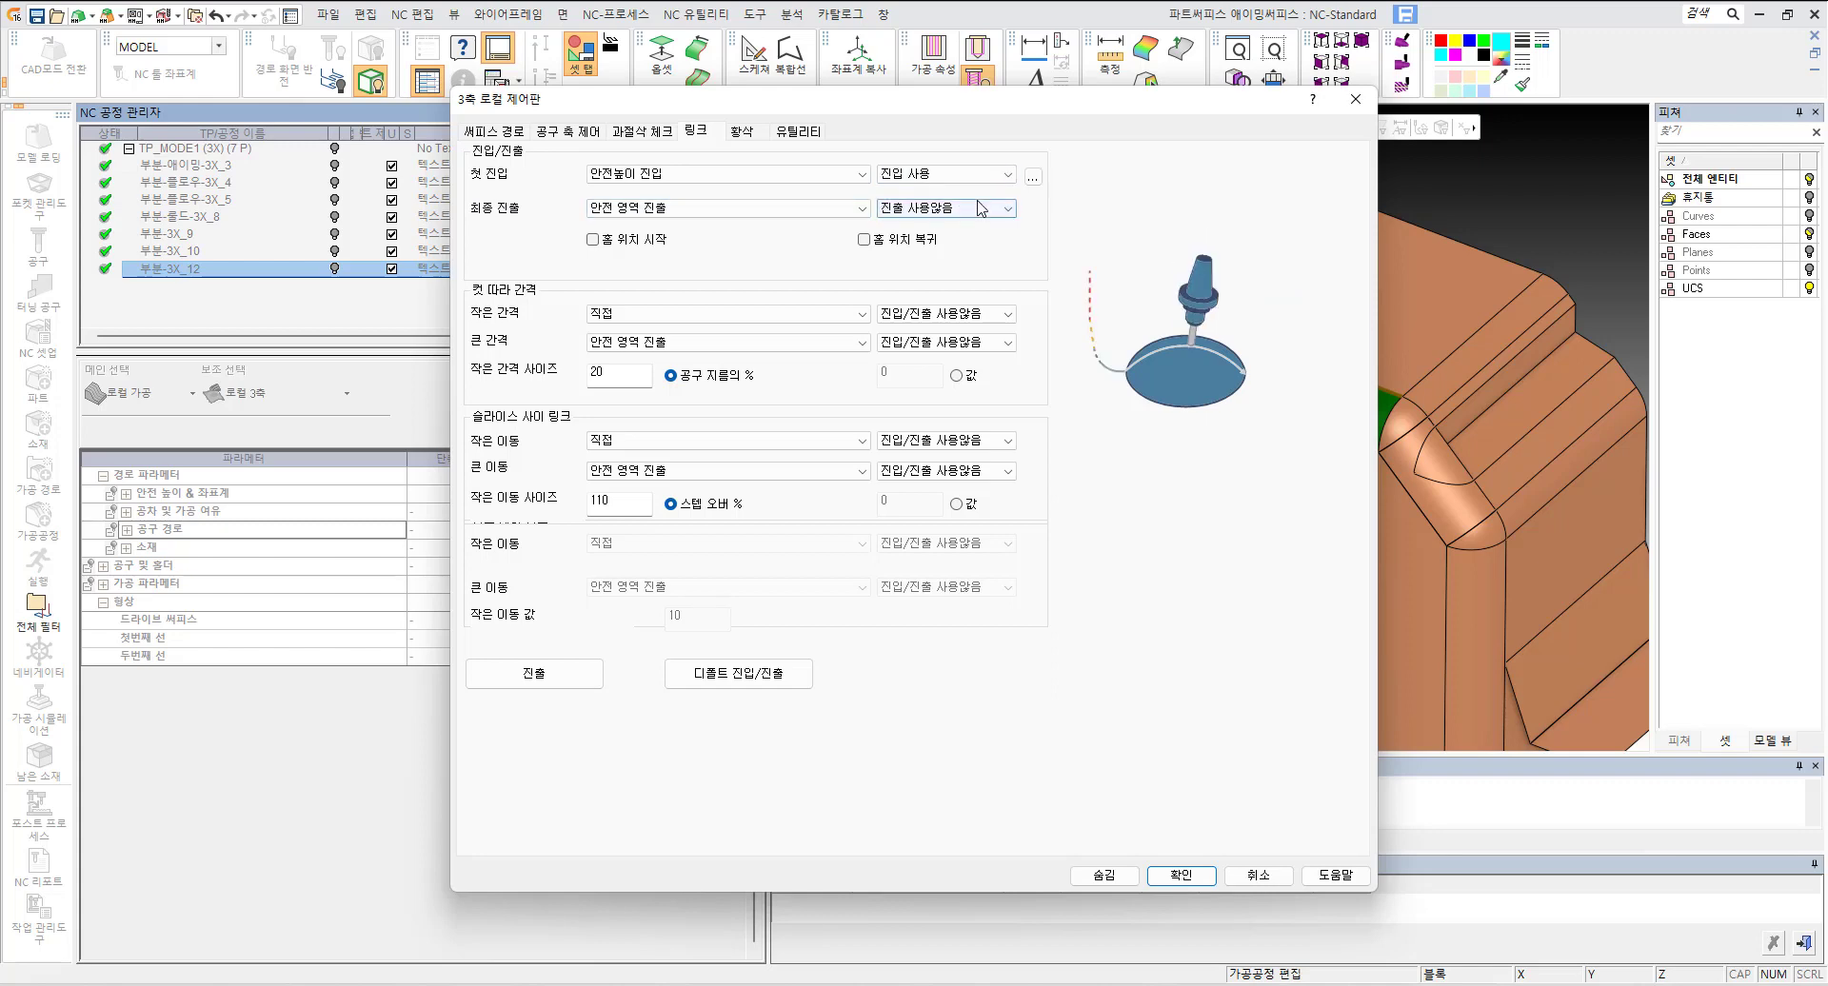
{"action": "left_click", "coordinate": [952, 207]}
{"action": "left_click", "coordinate": [952, 225]}
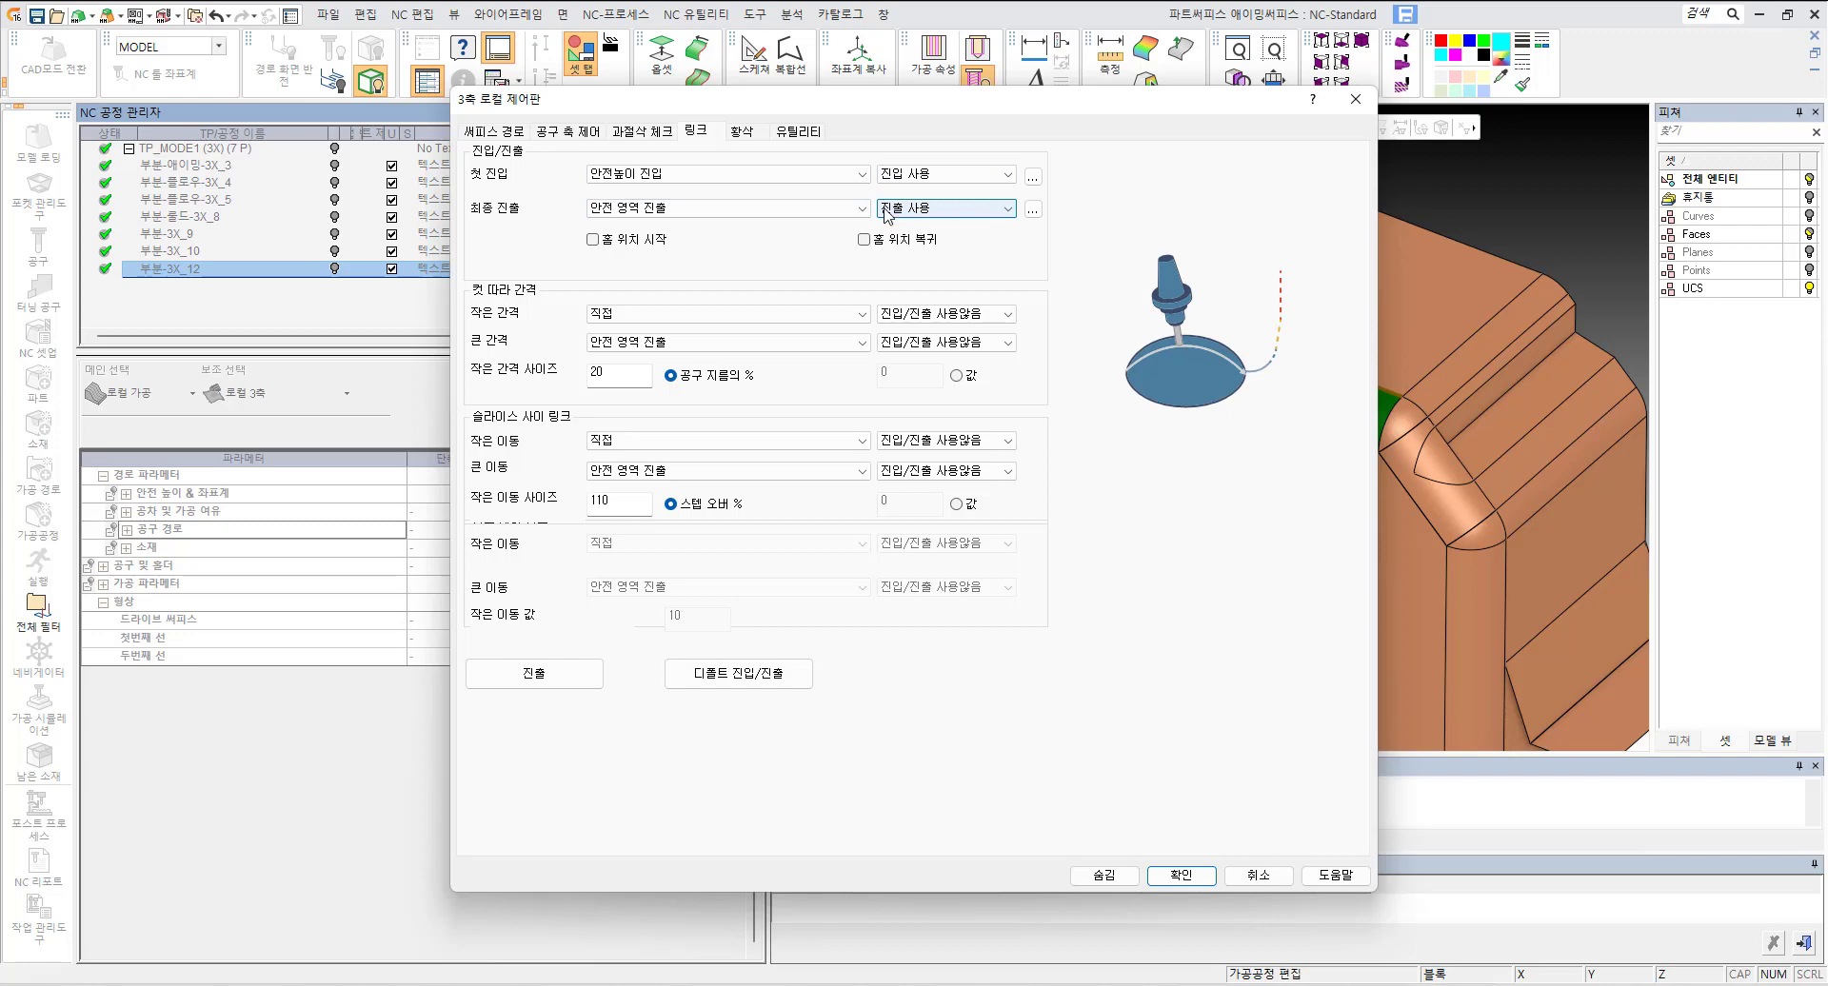
Step: Open the 디폴트 진입/진출 settings and review the entry and exit types, keeping 접선 호, plus the entry arc sweep and diameter percentage
{"action": "left_click", "coordinate": [752, 678]}
{"action": "left_click", "coordinate": [748, 677]}
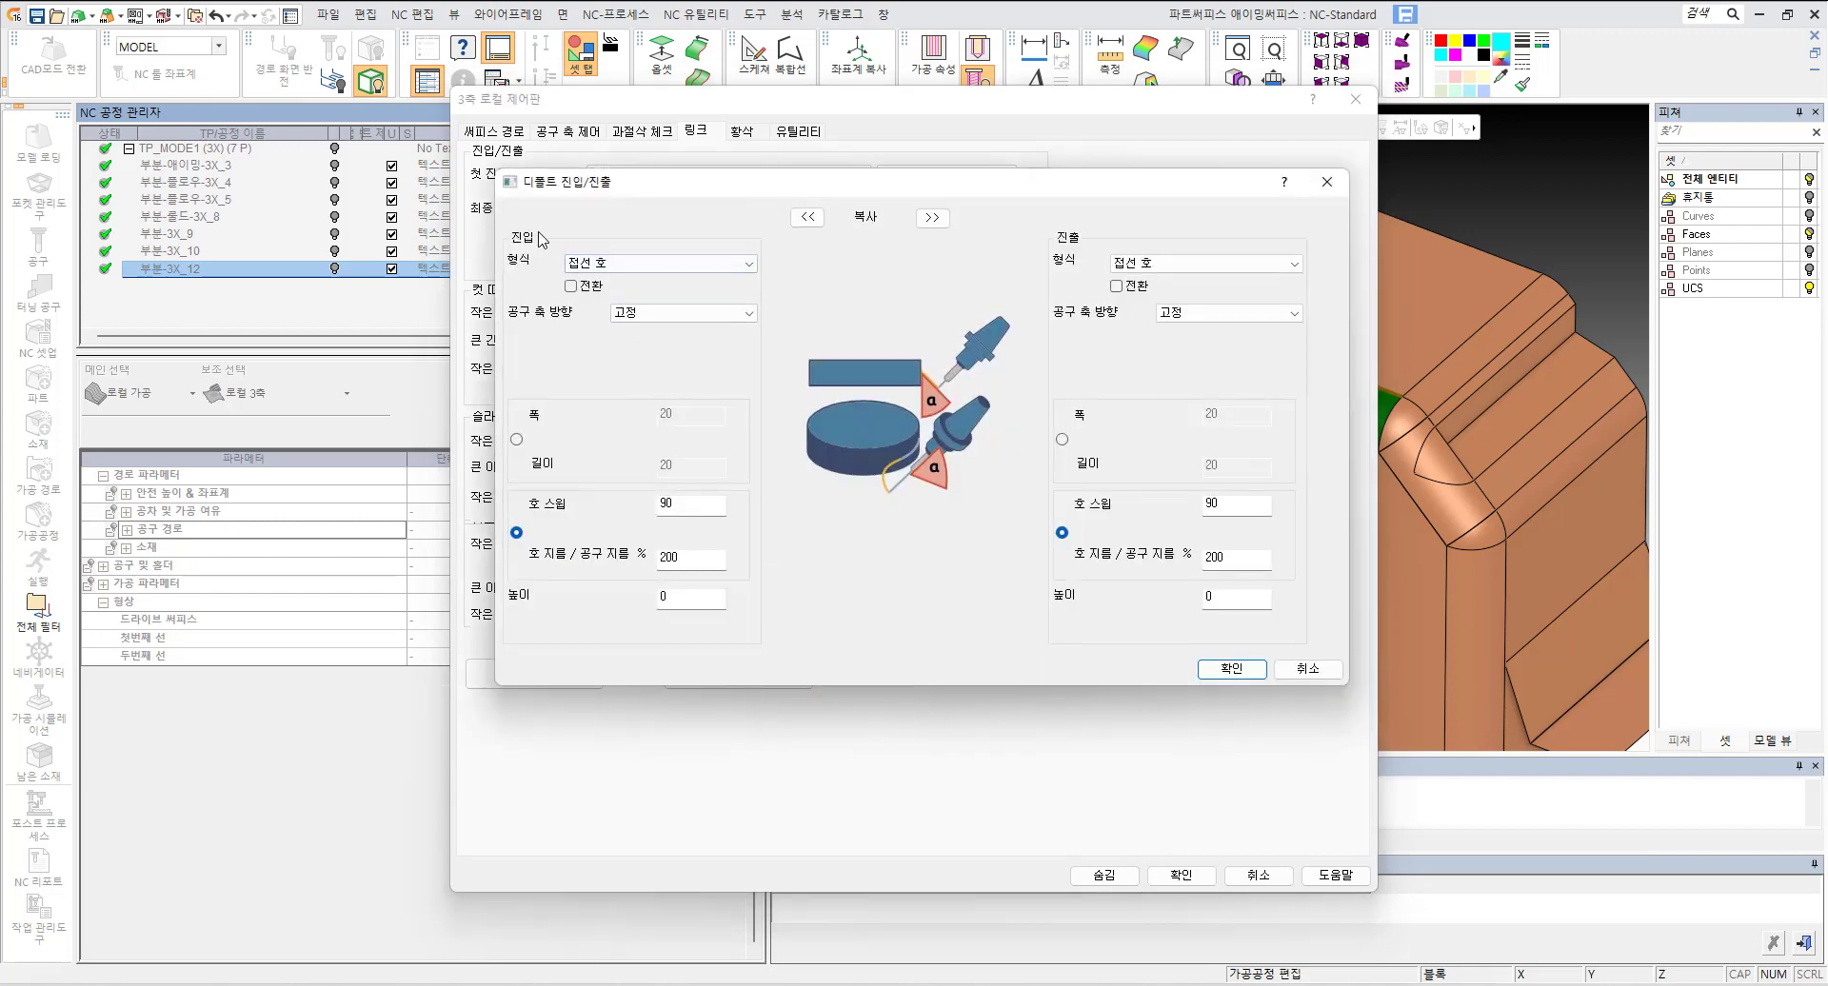
{"action": "left_click", "coordinate": [643, 266]}
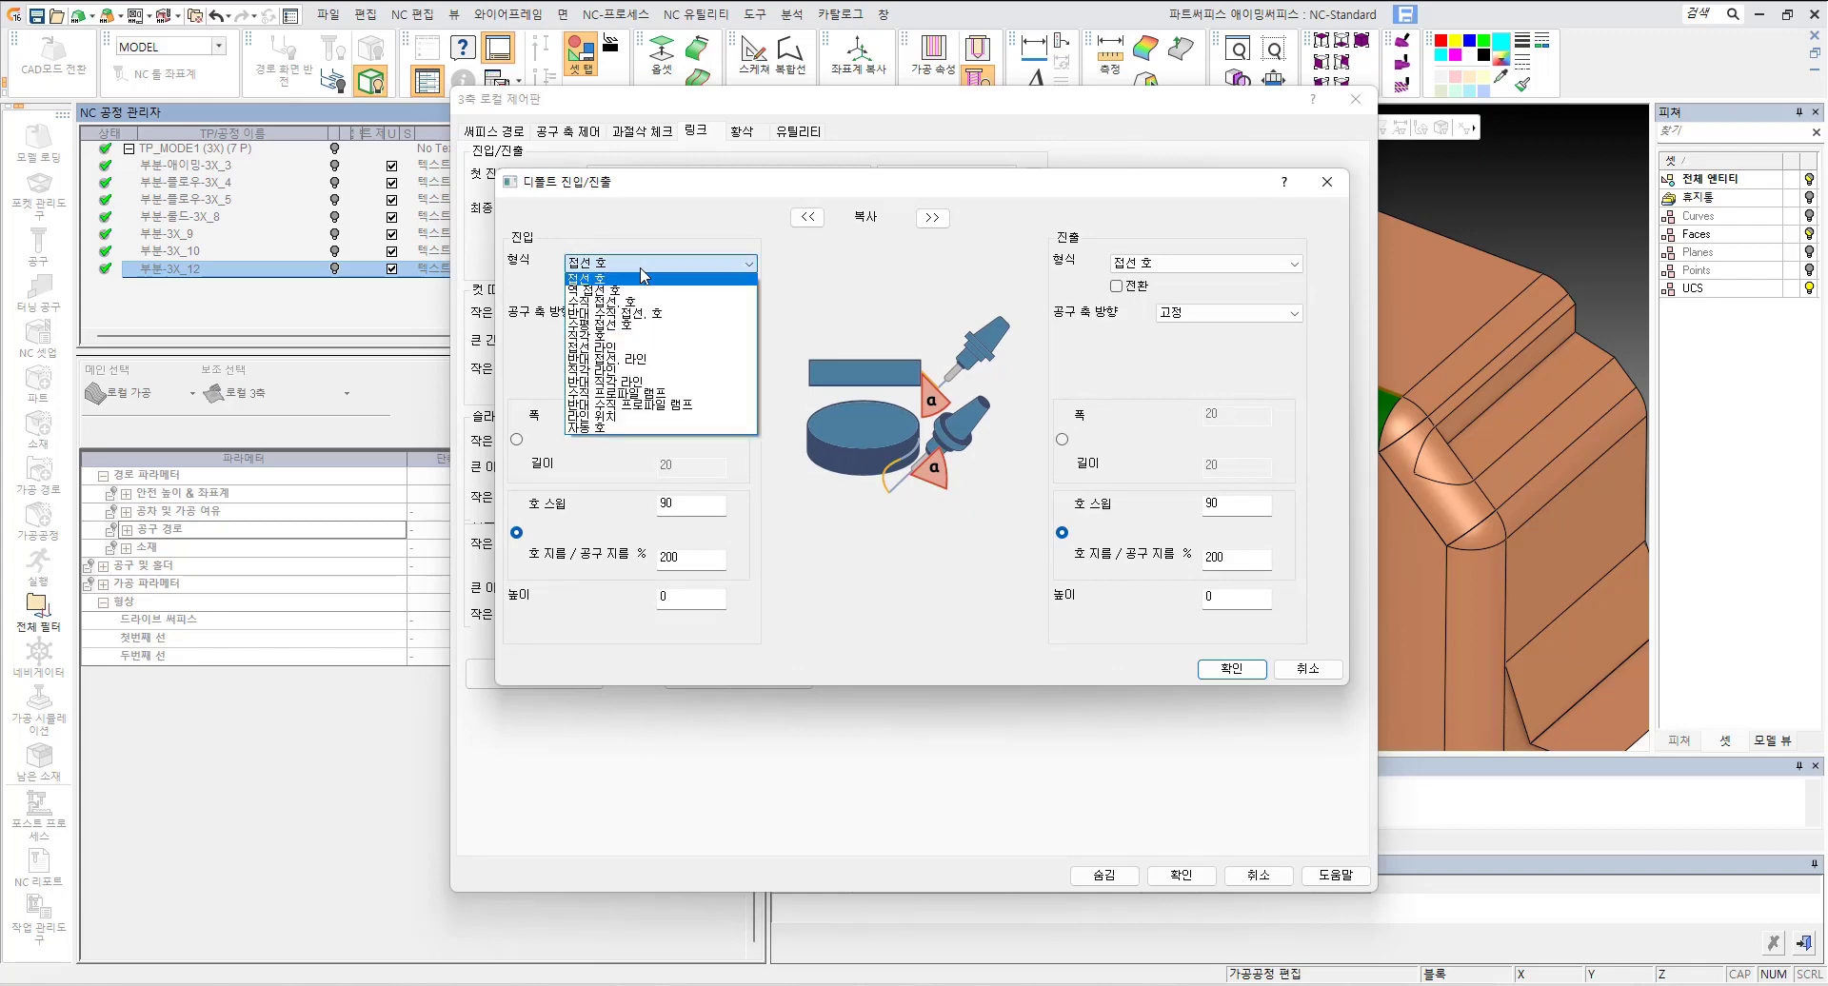
{"action": "left_click", "coordinate": [642, 277]}
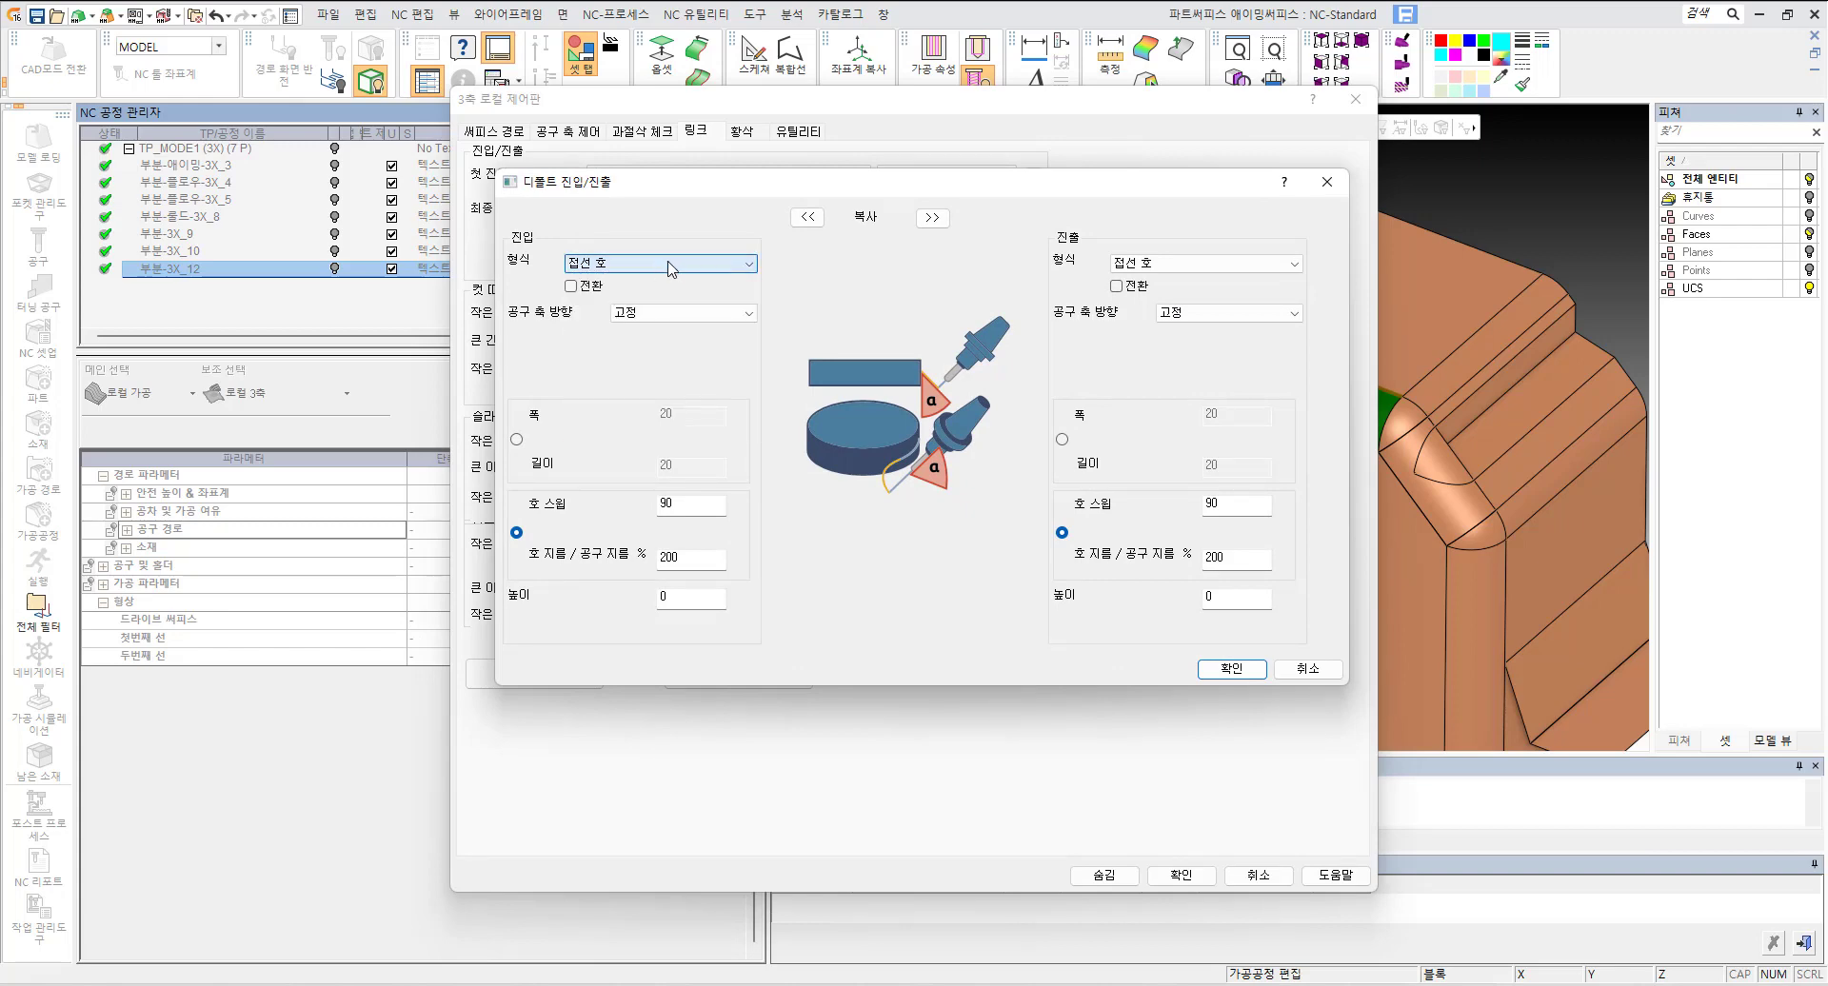
{"action": "left_click", "coordinate": [1178, 267]}
{"action": "left_click", "coordinate": [1177, 265]}
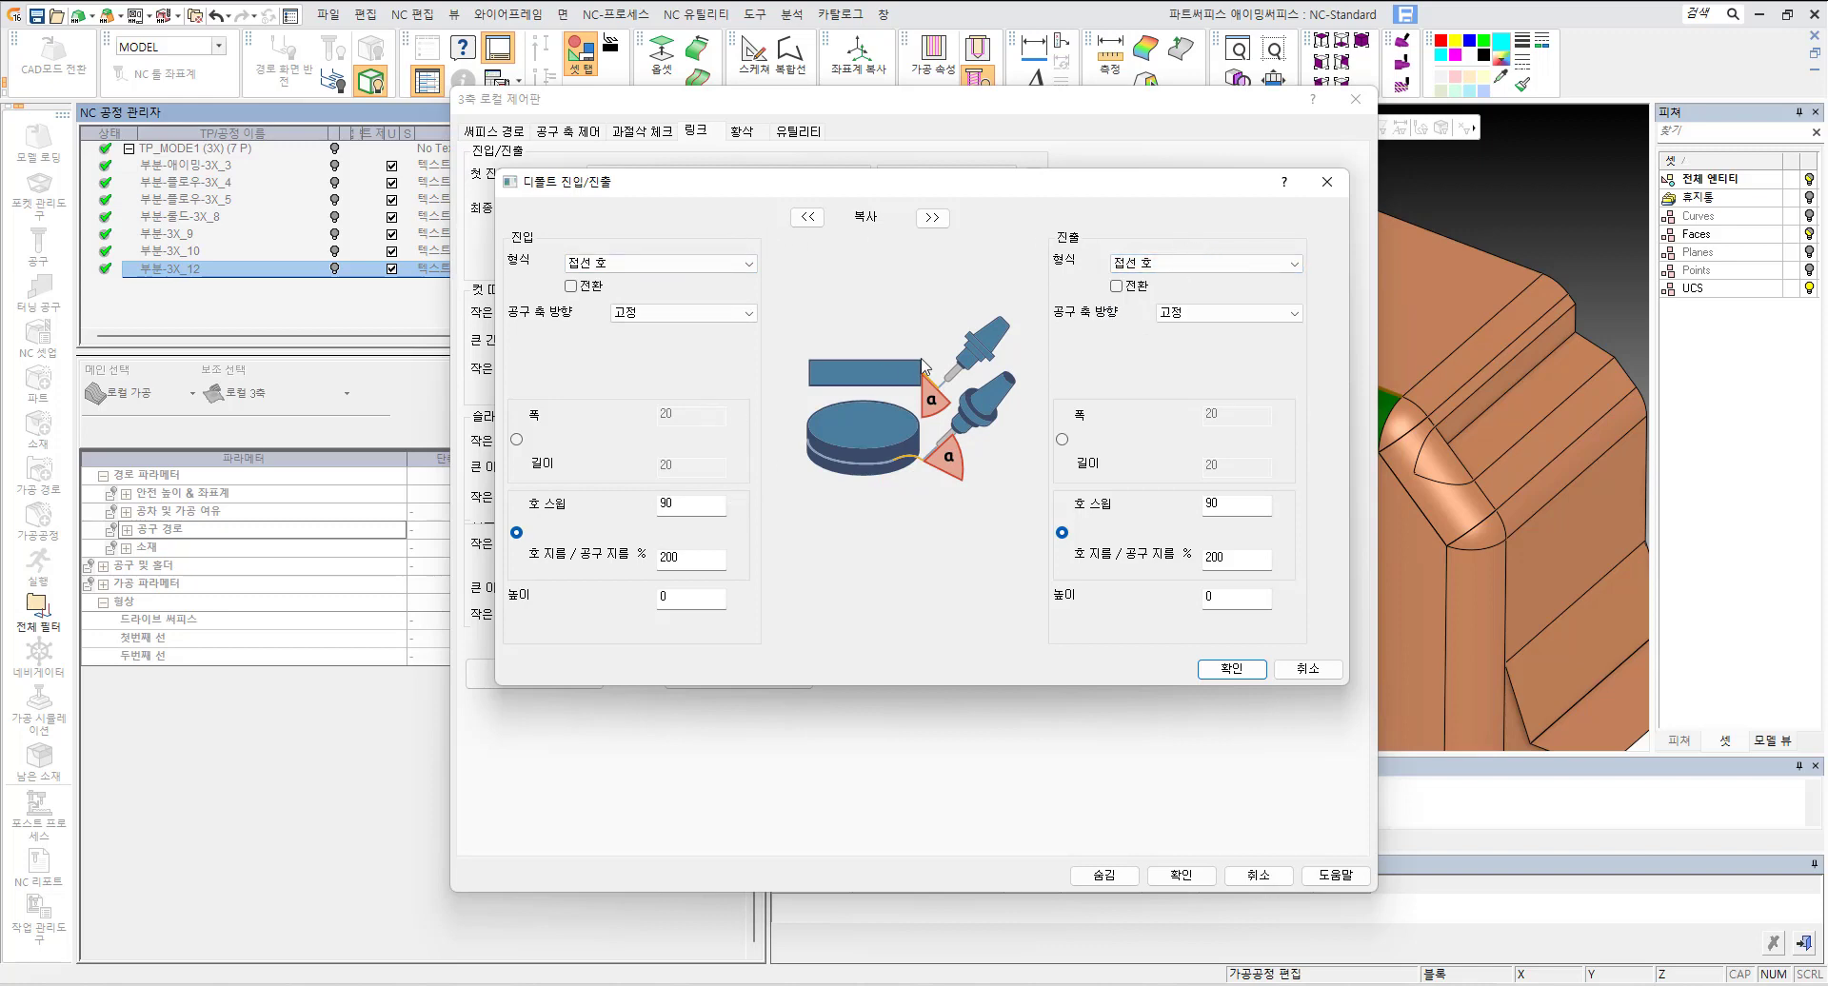
{"action": "left_click", "coordinate": [681, 505]}
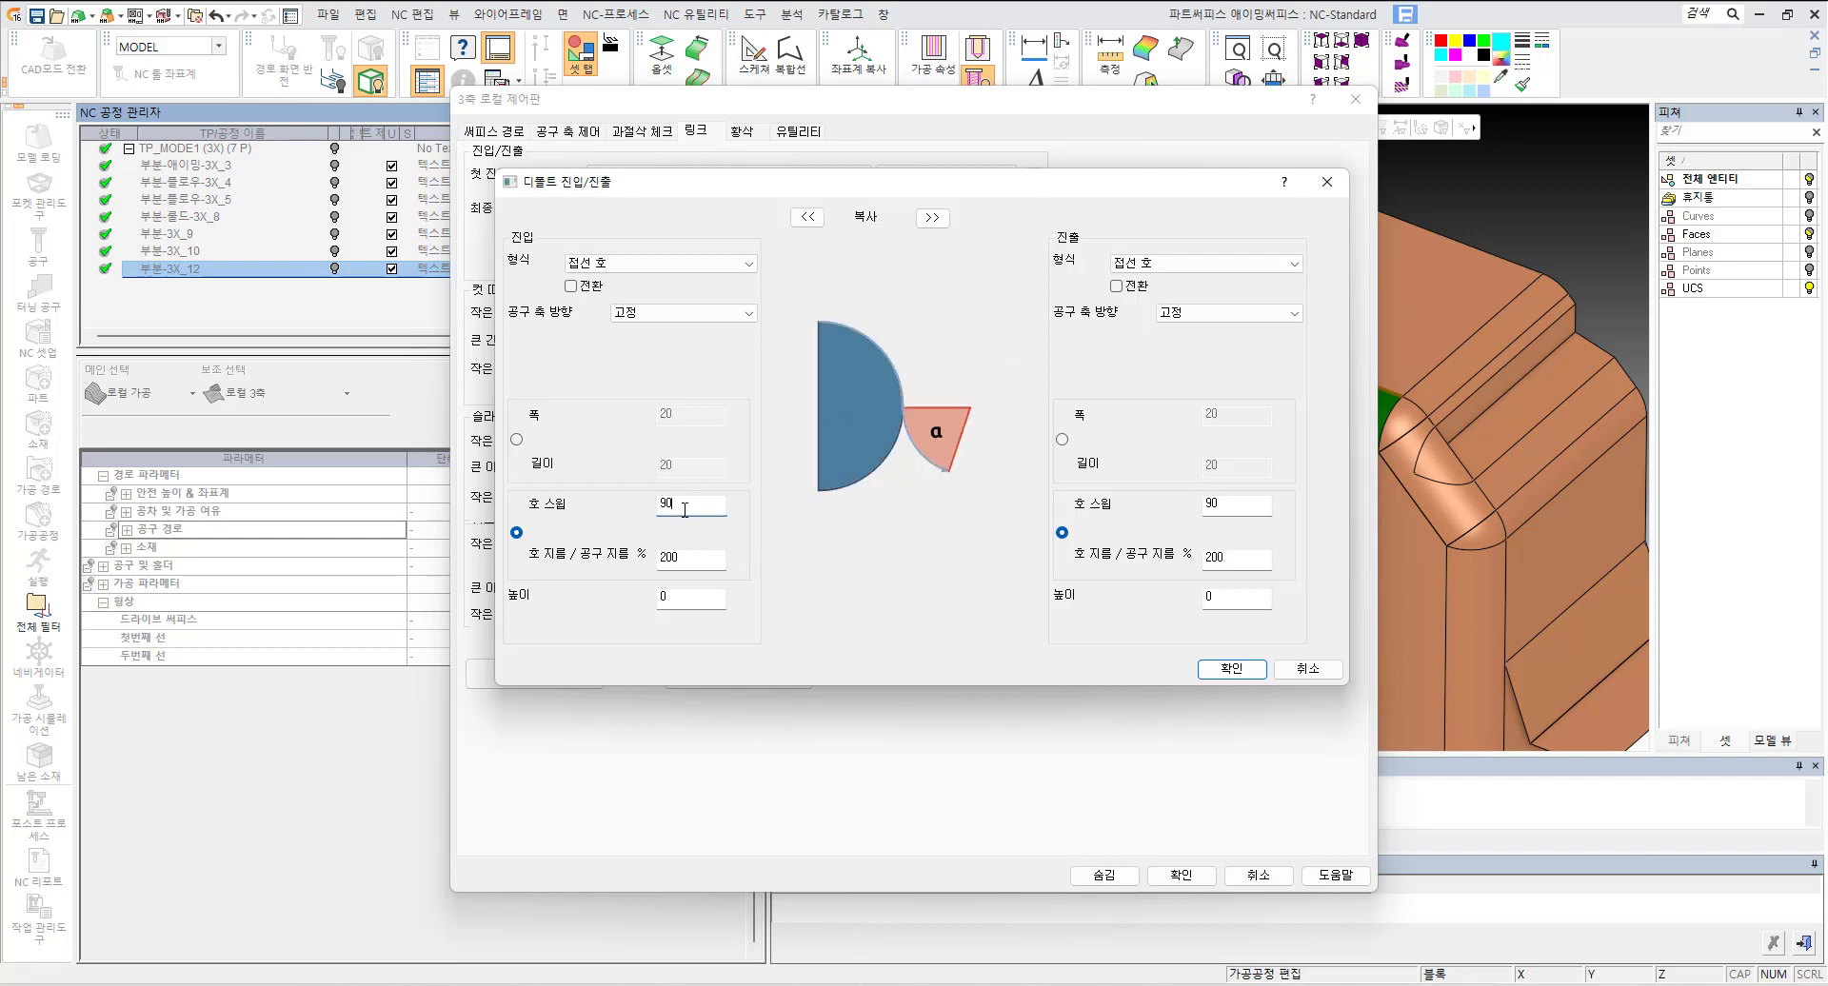
{"action": "left_click", "coordinate": [696, 562]}
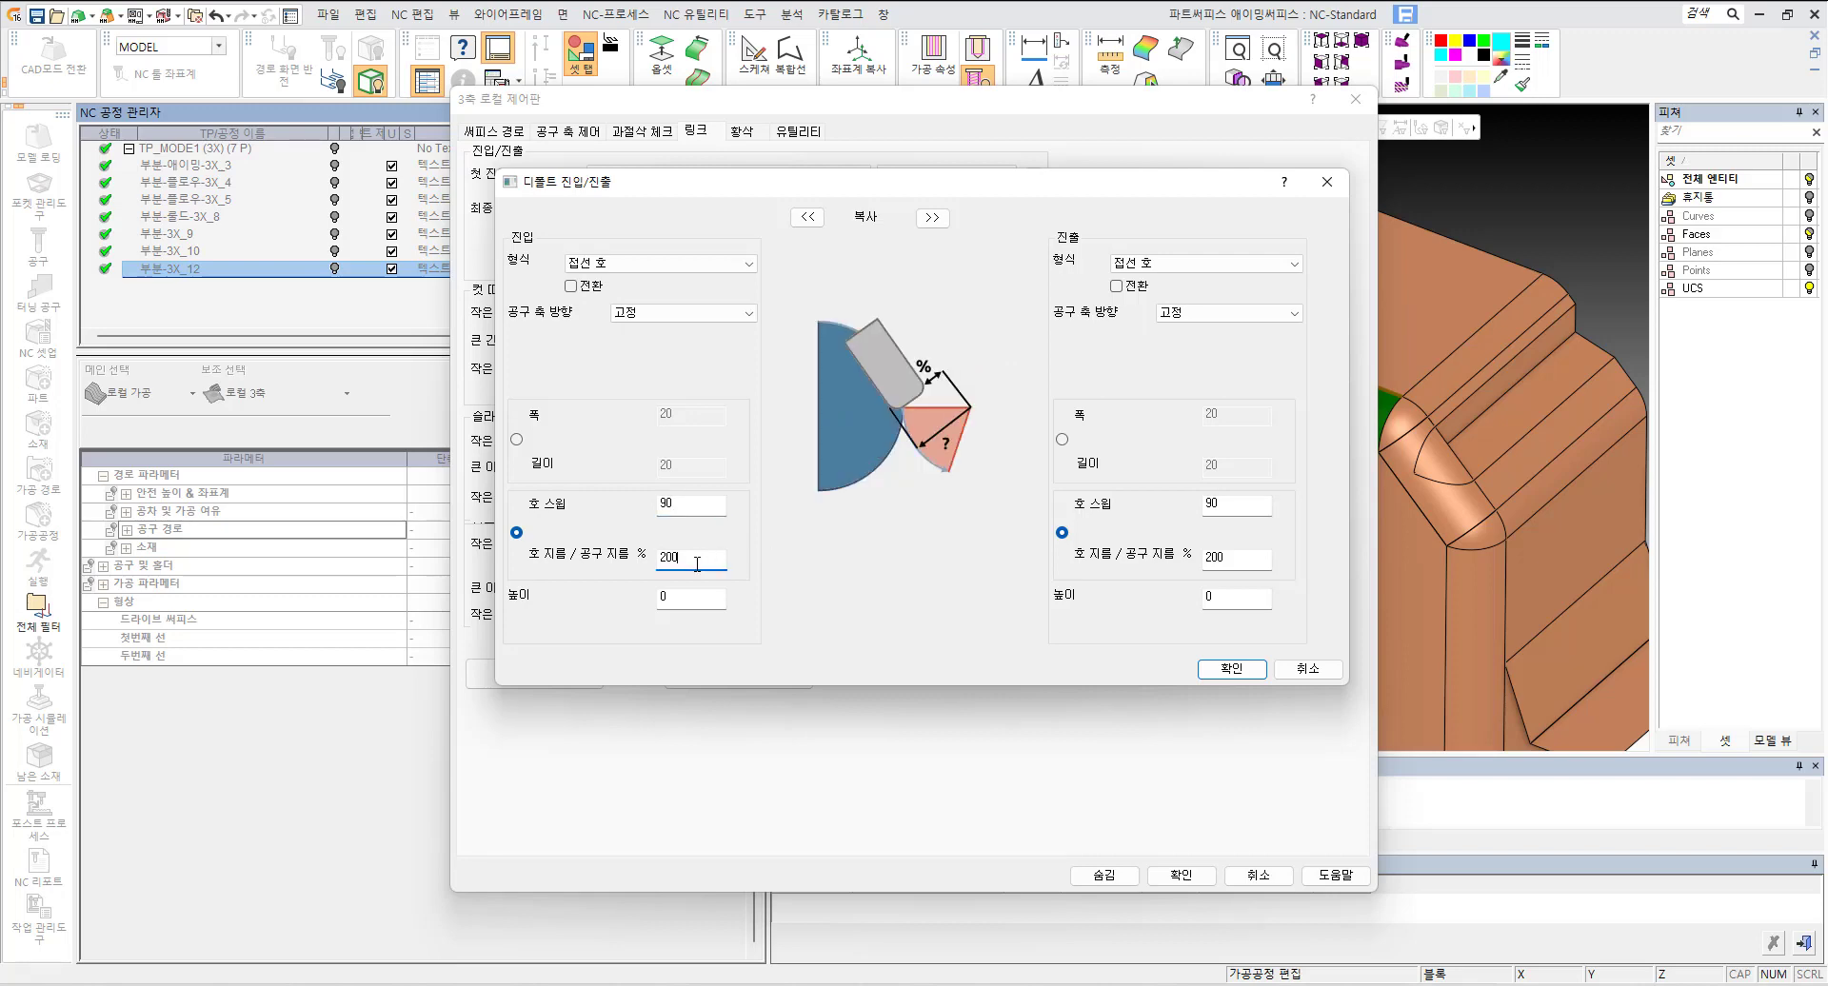
Step: Define the entry arc by width and length, keeping both values at 20
{"action": "left_click", "coordinate": [517, 440]}
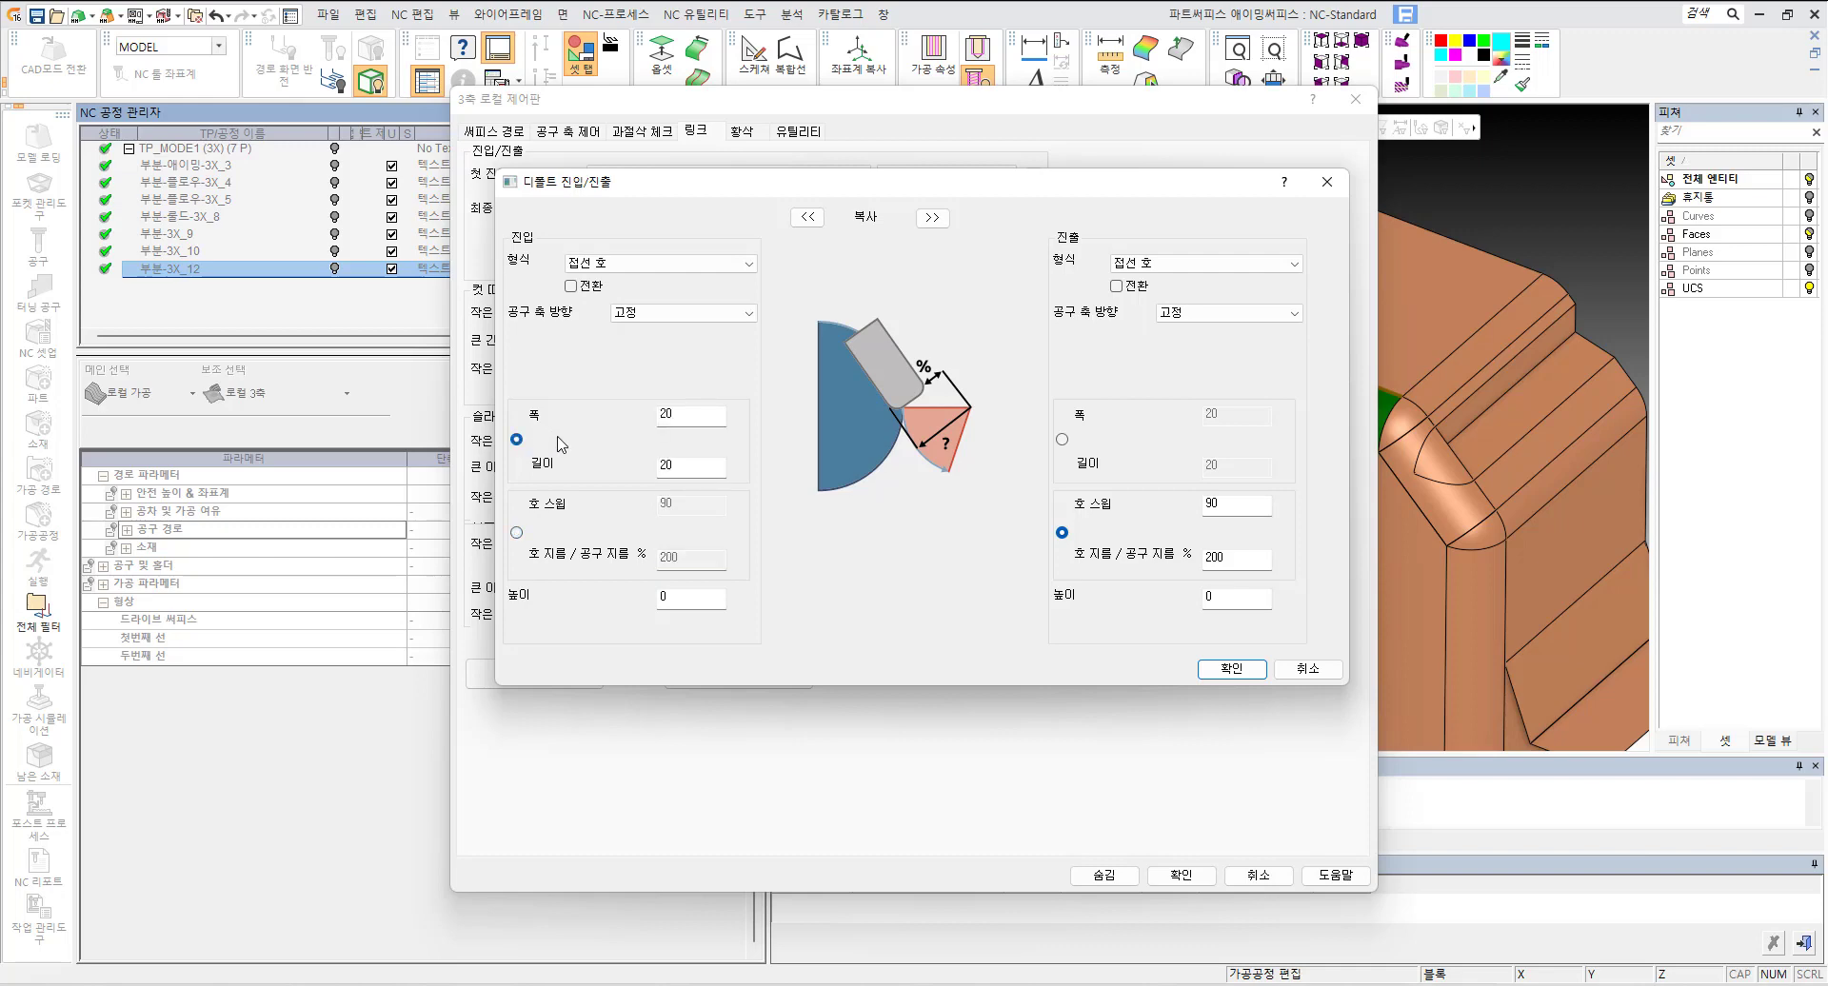
{"action": "left_click", "coordinate": [704, 417]}
{"action": "key", "text": "Tab"}
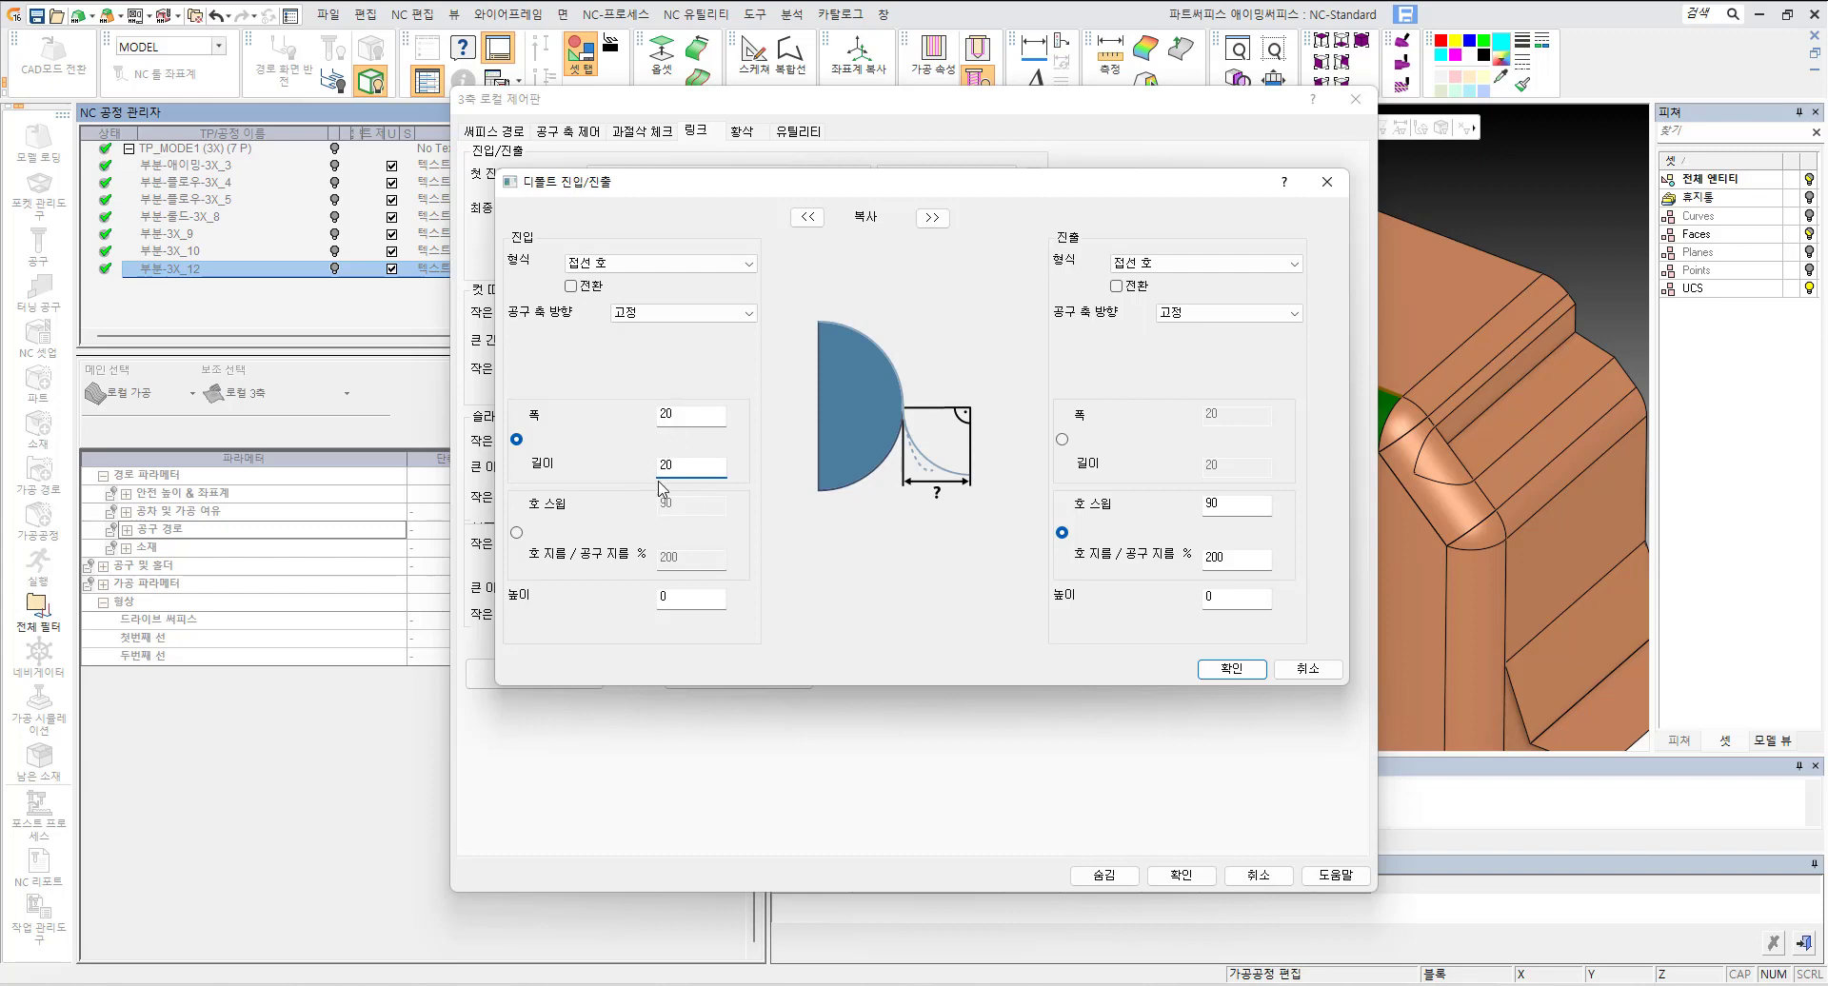
Step: Try the entry types 역 접선 호 and 반대 수직 접선, 호, return to 접선 호, and cancel the 디폴트 진입/진출 settings
{"action": "left_click", "coordinate": [677, 265]}
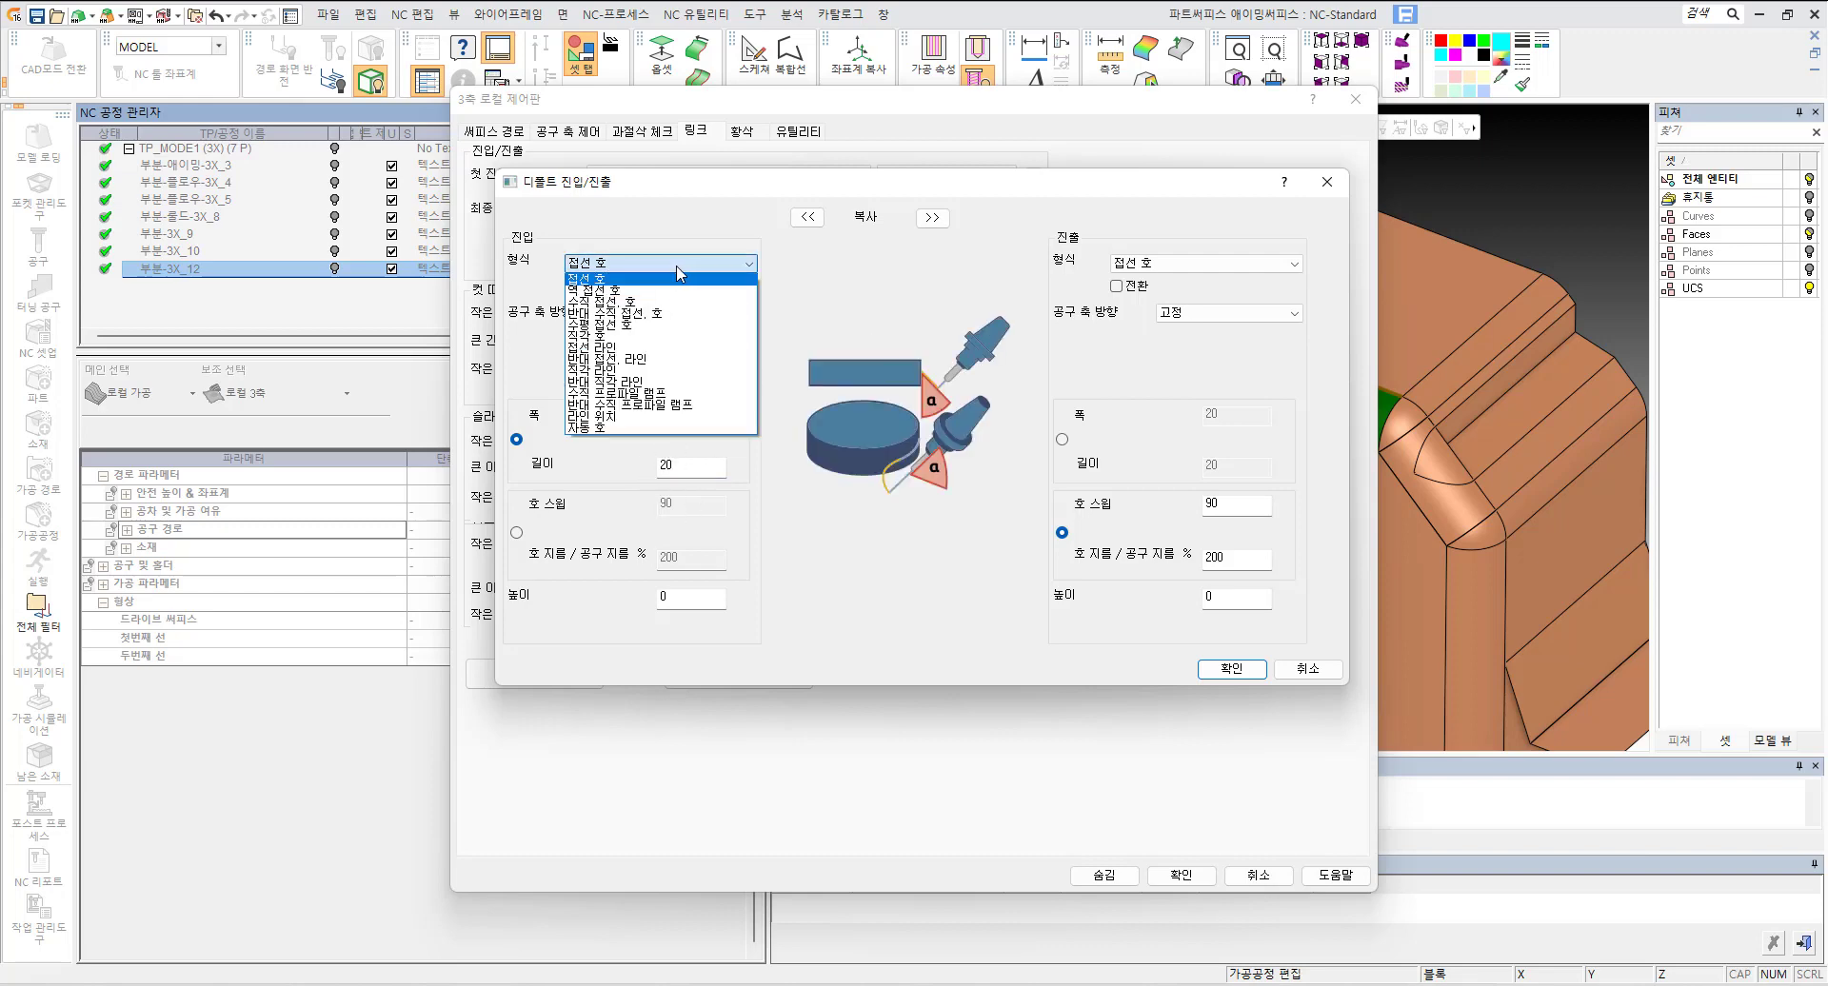
{"action": "left_click", "coordinate": [628, 290]}
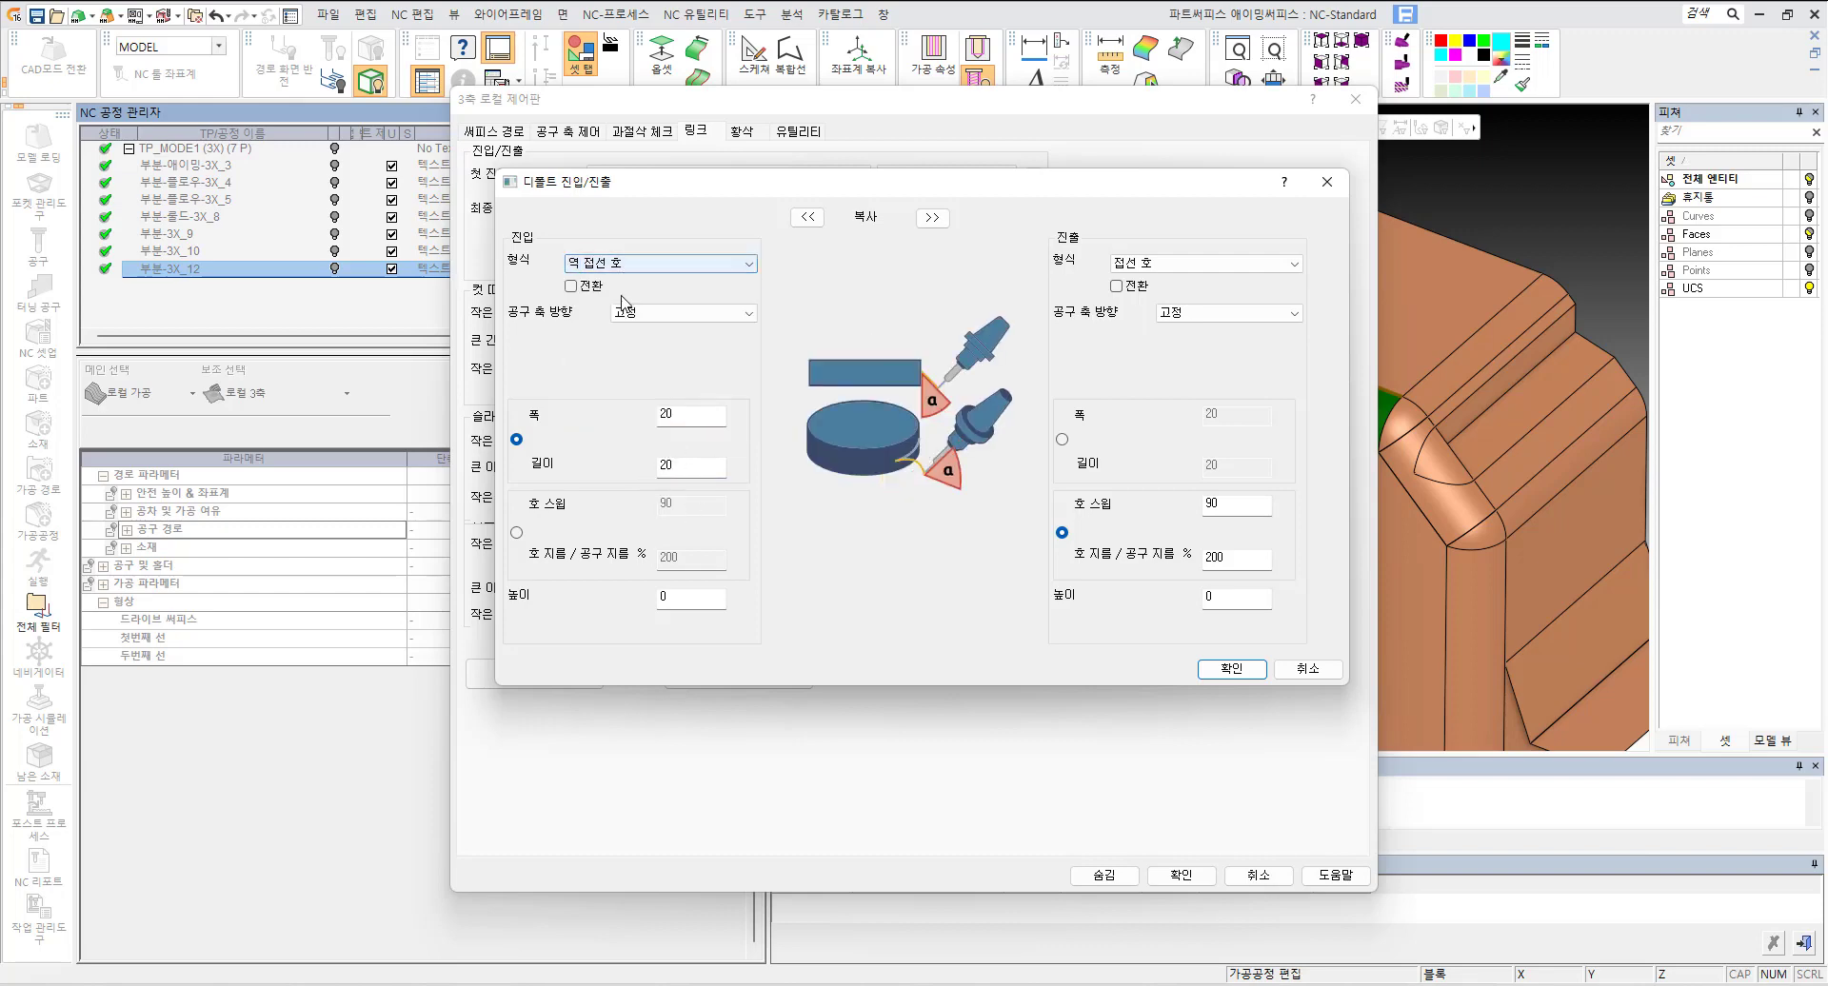
{"action": "left_click", "coordinate": [641, 270]}
{"action": "left_click", "coordinate": [633, 316]}
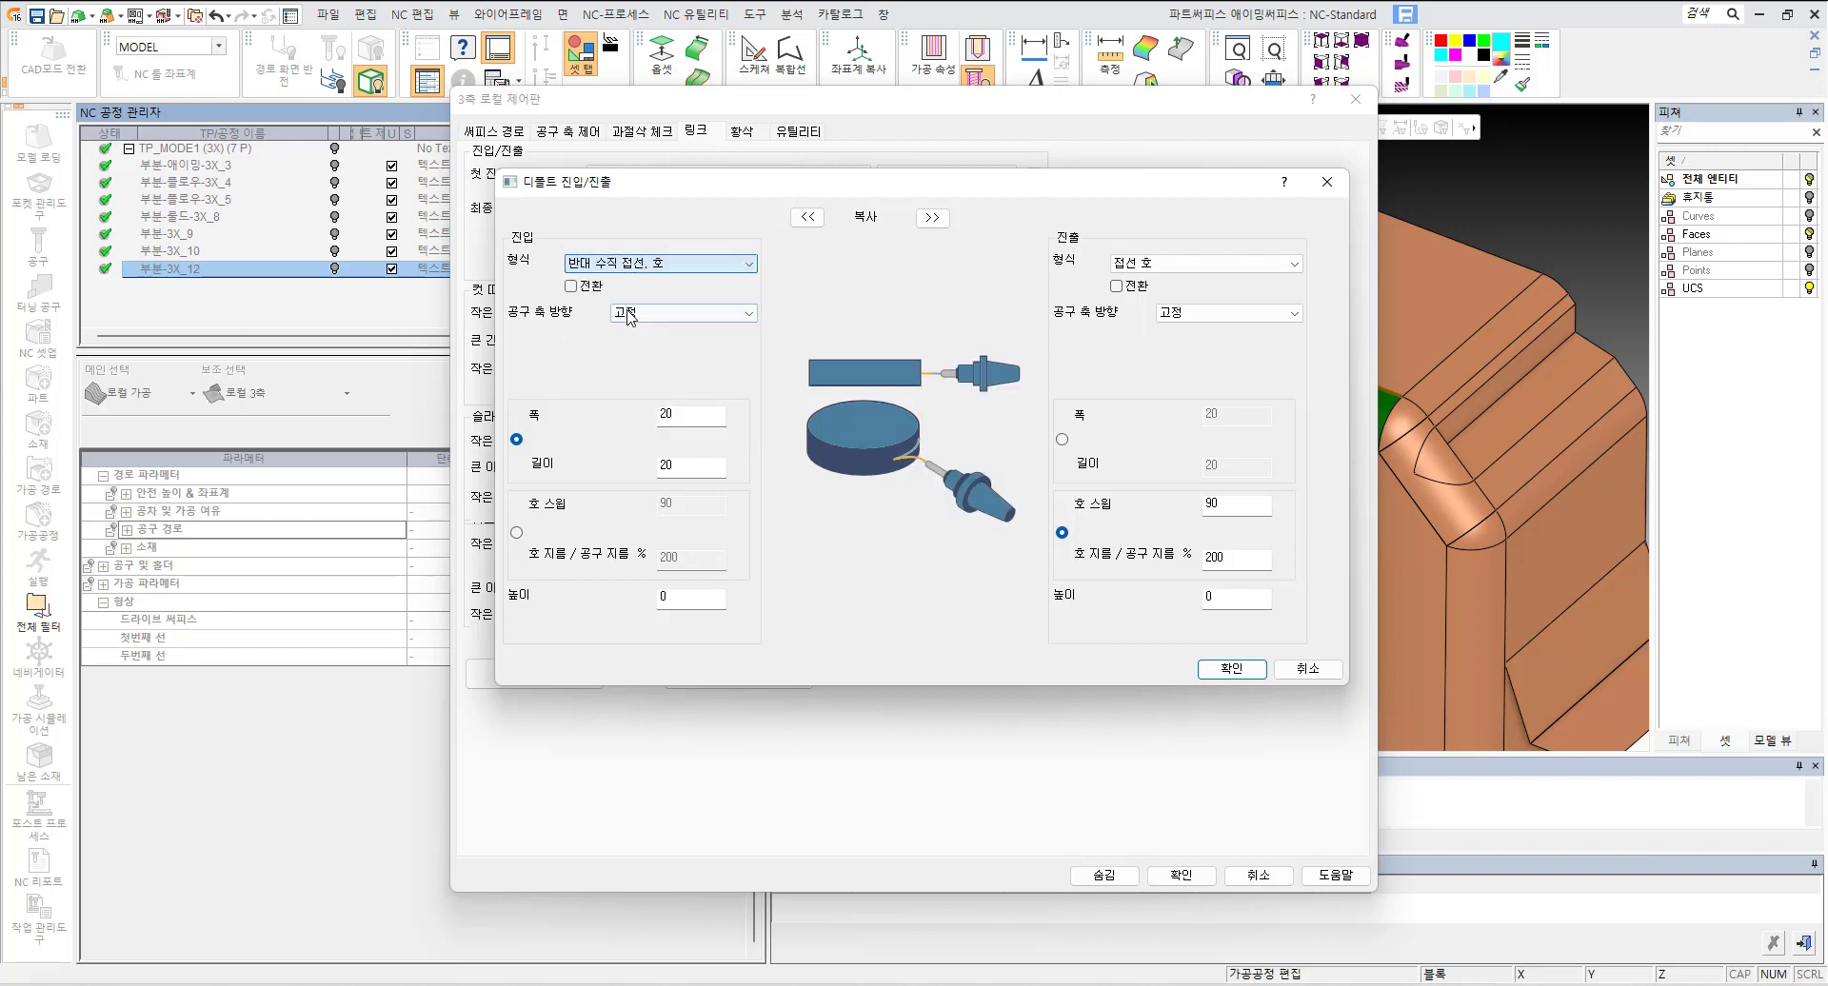
{"action": "left_click", "coordinate": [653, 264]}
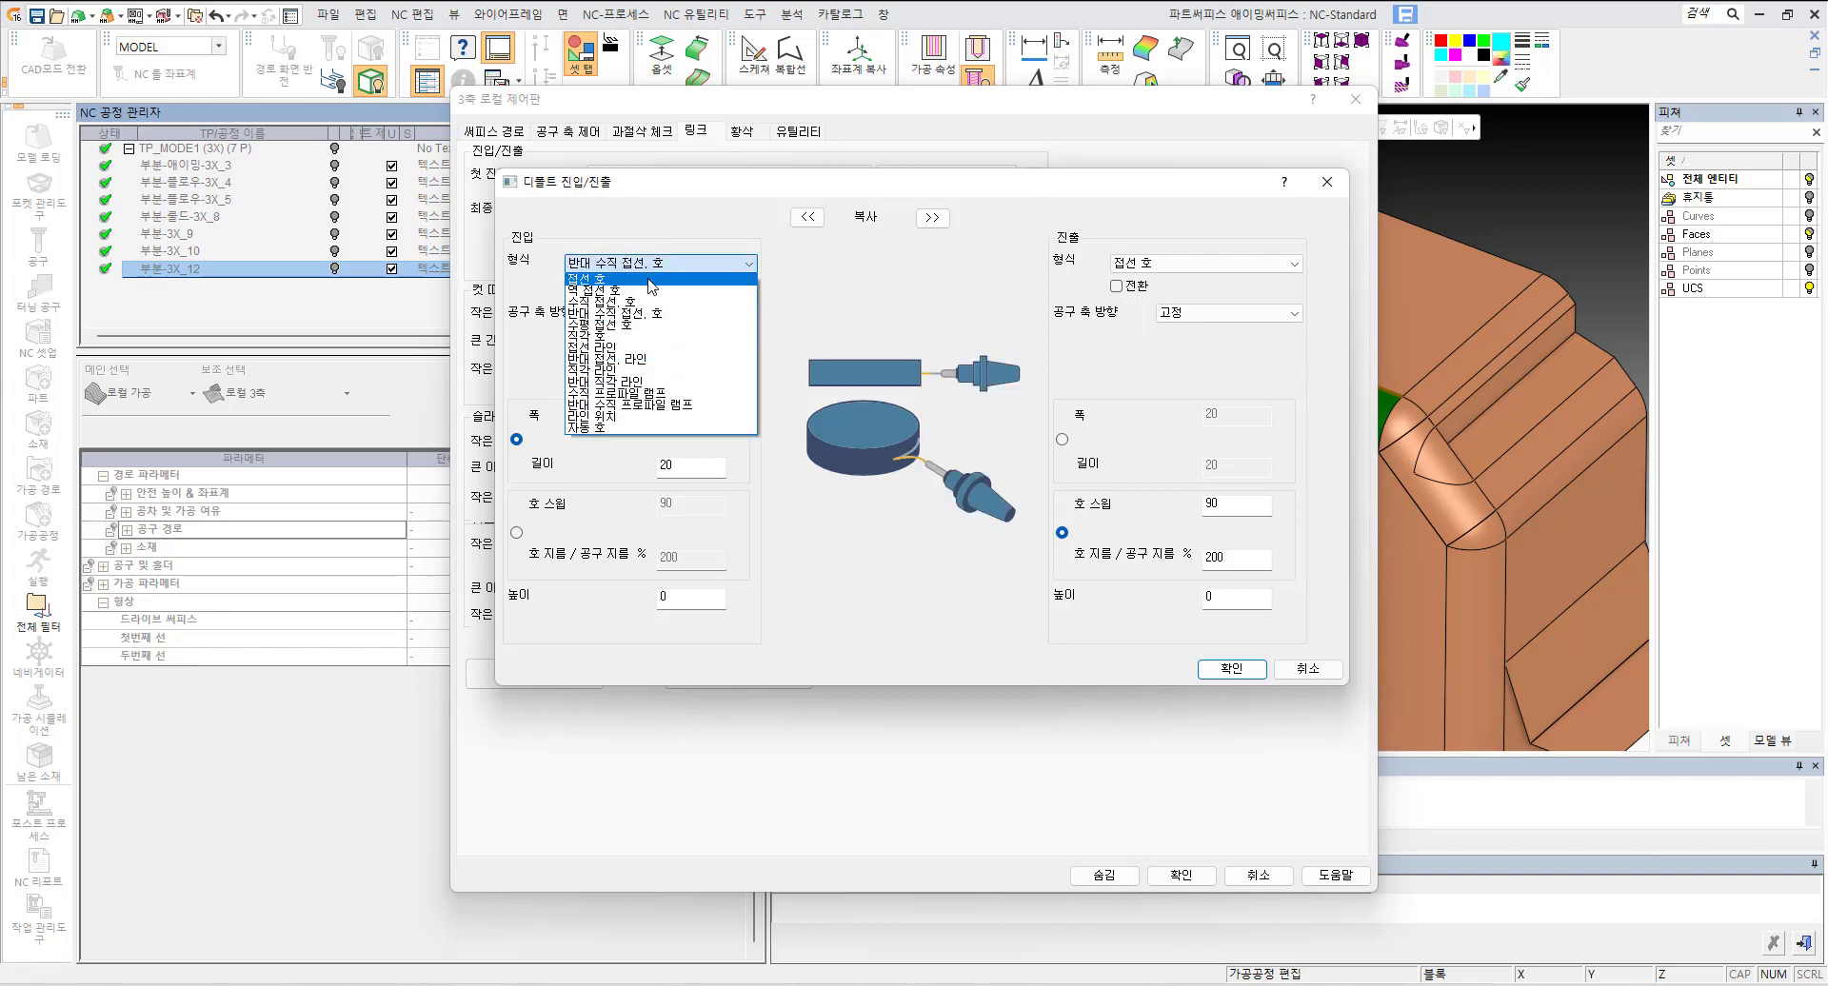
{"action": "left_click", "coordinate": [636, 279]}
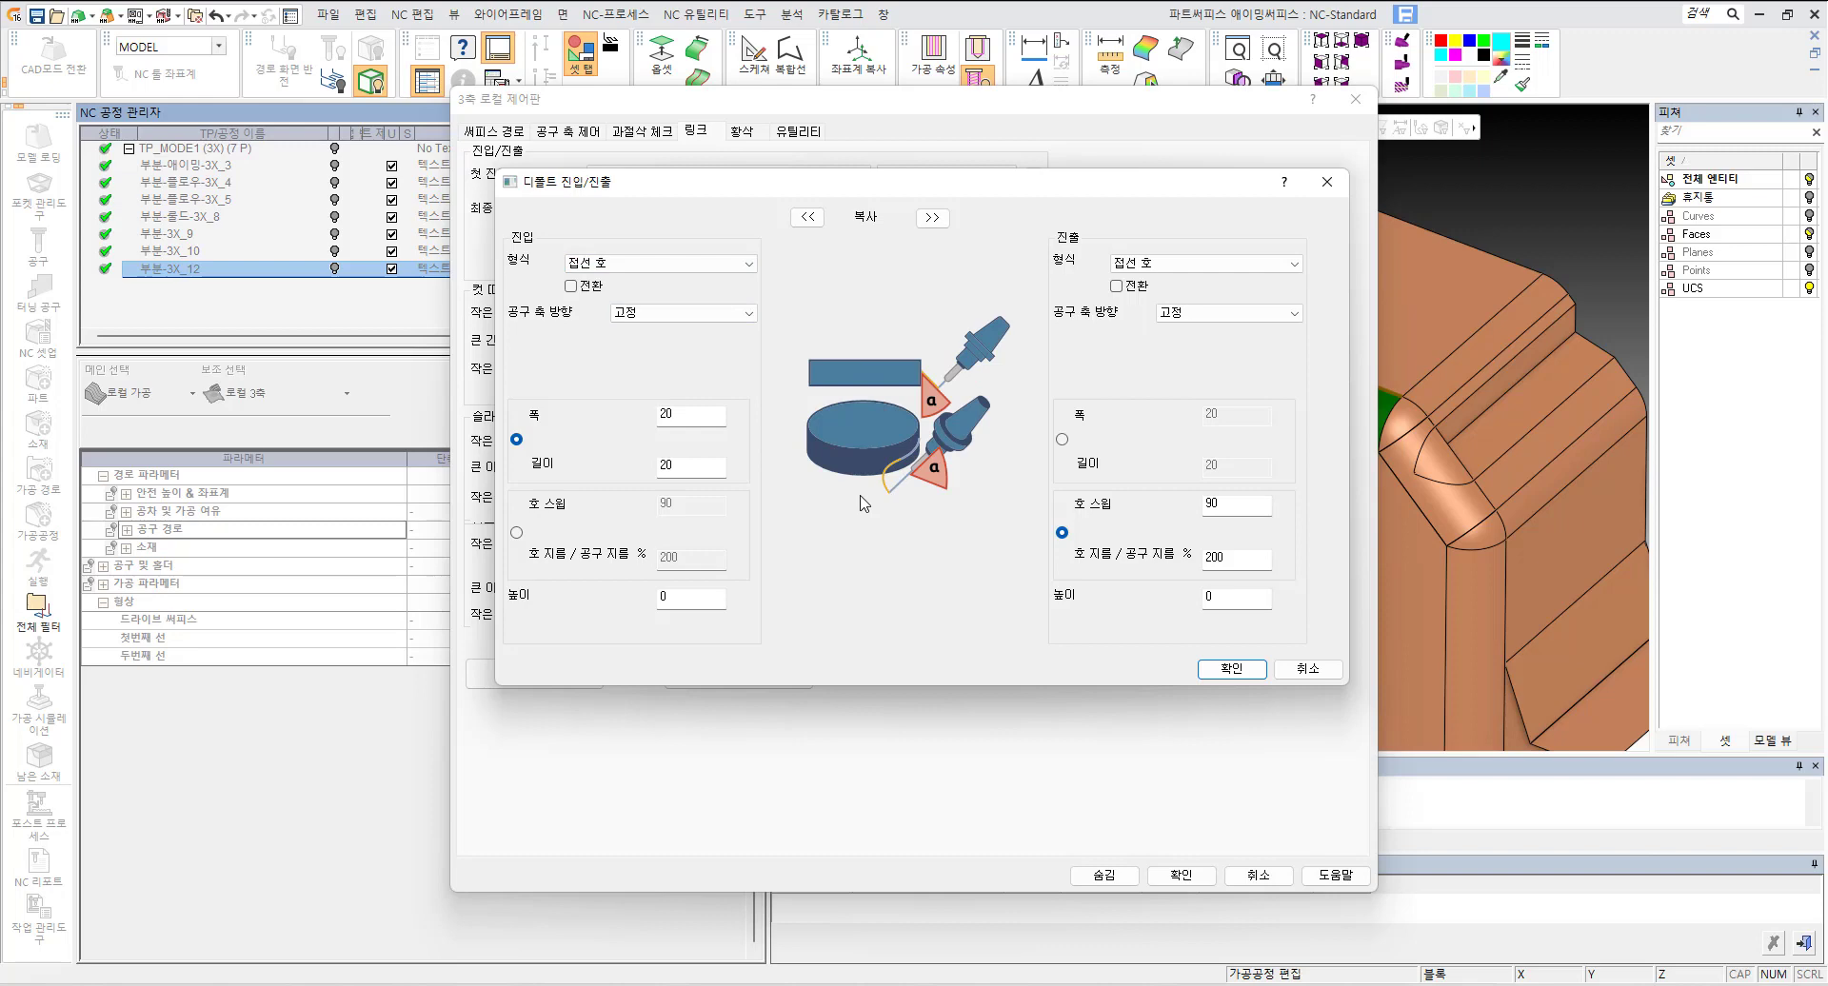
{"action": "left_click", "coordinate": [1306, 669]}
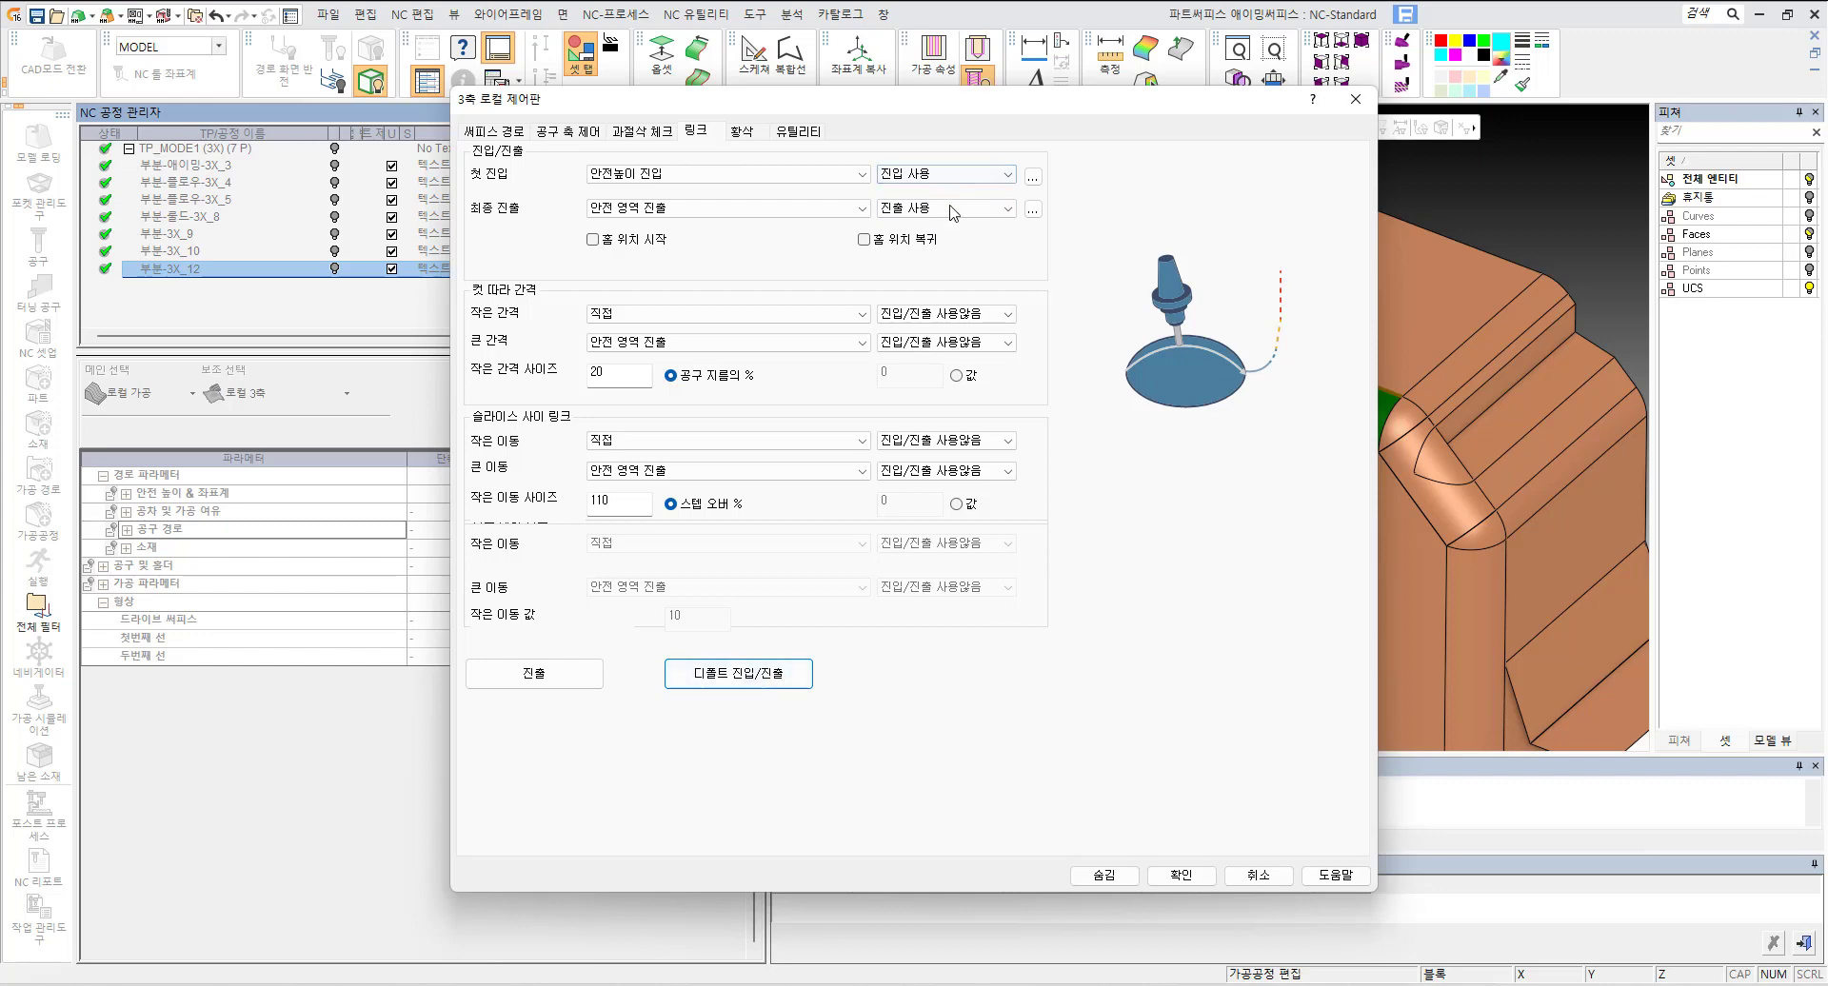
Step: Confirm the link settings, calculate the 부분-3X_12 procedure, and display its toolpath to inspect the first entry and final exit arcs
{"action": "left_click", "coordinate": [1181, 875]}
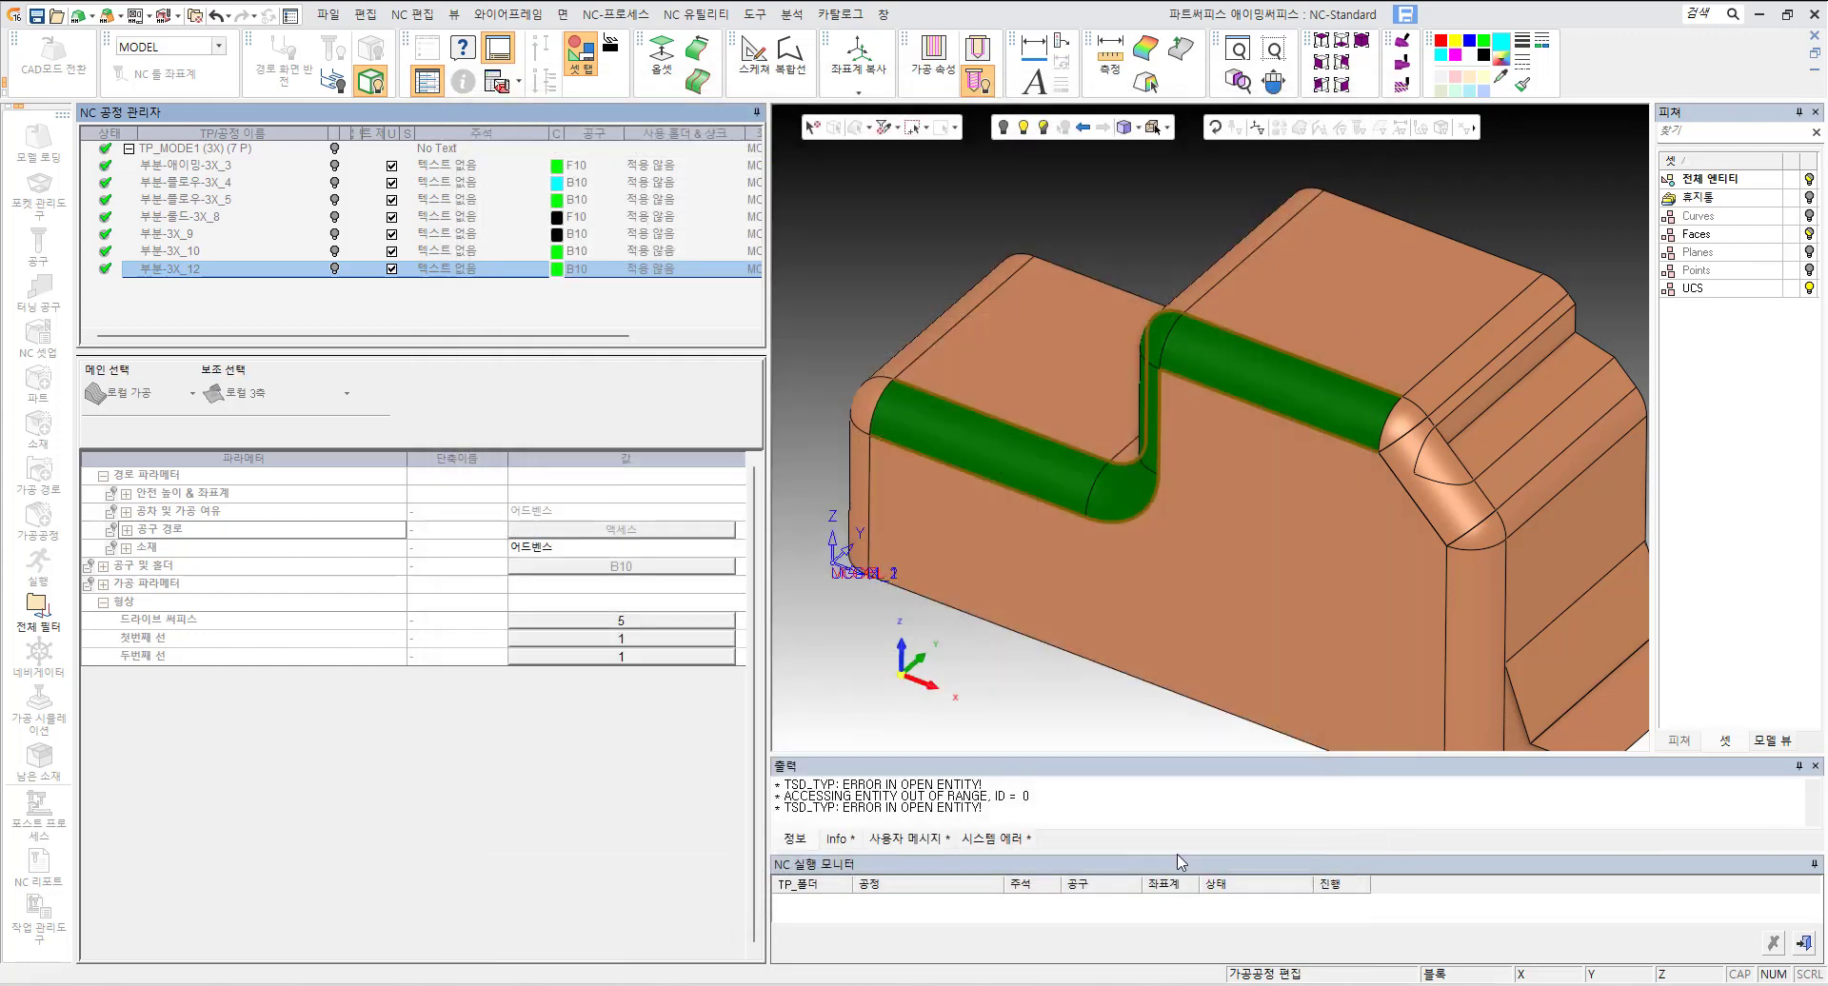
{"action": "left_click", "coordinate": [243, 429]}
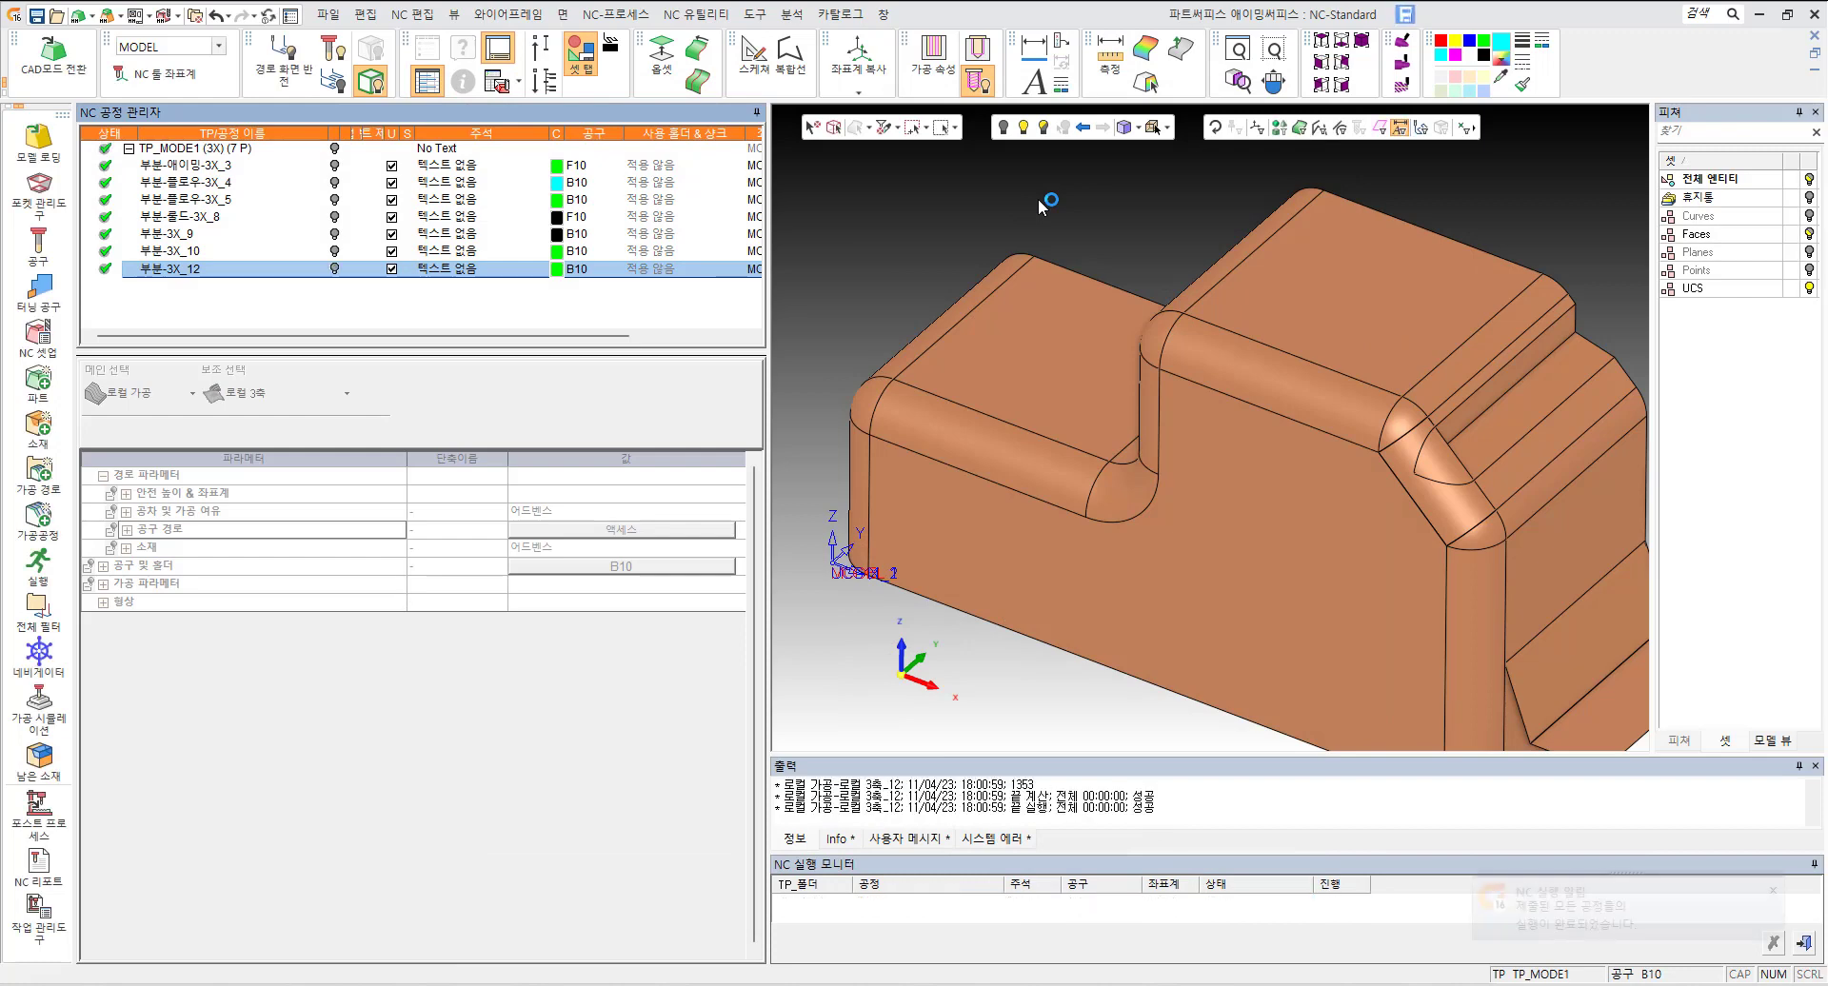
{"action": "left_click", "coordinate": [334, 270]}
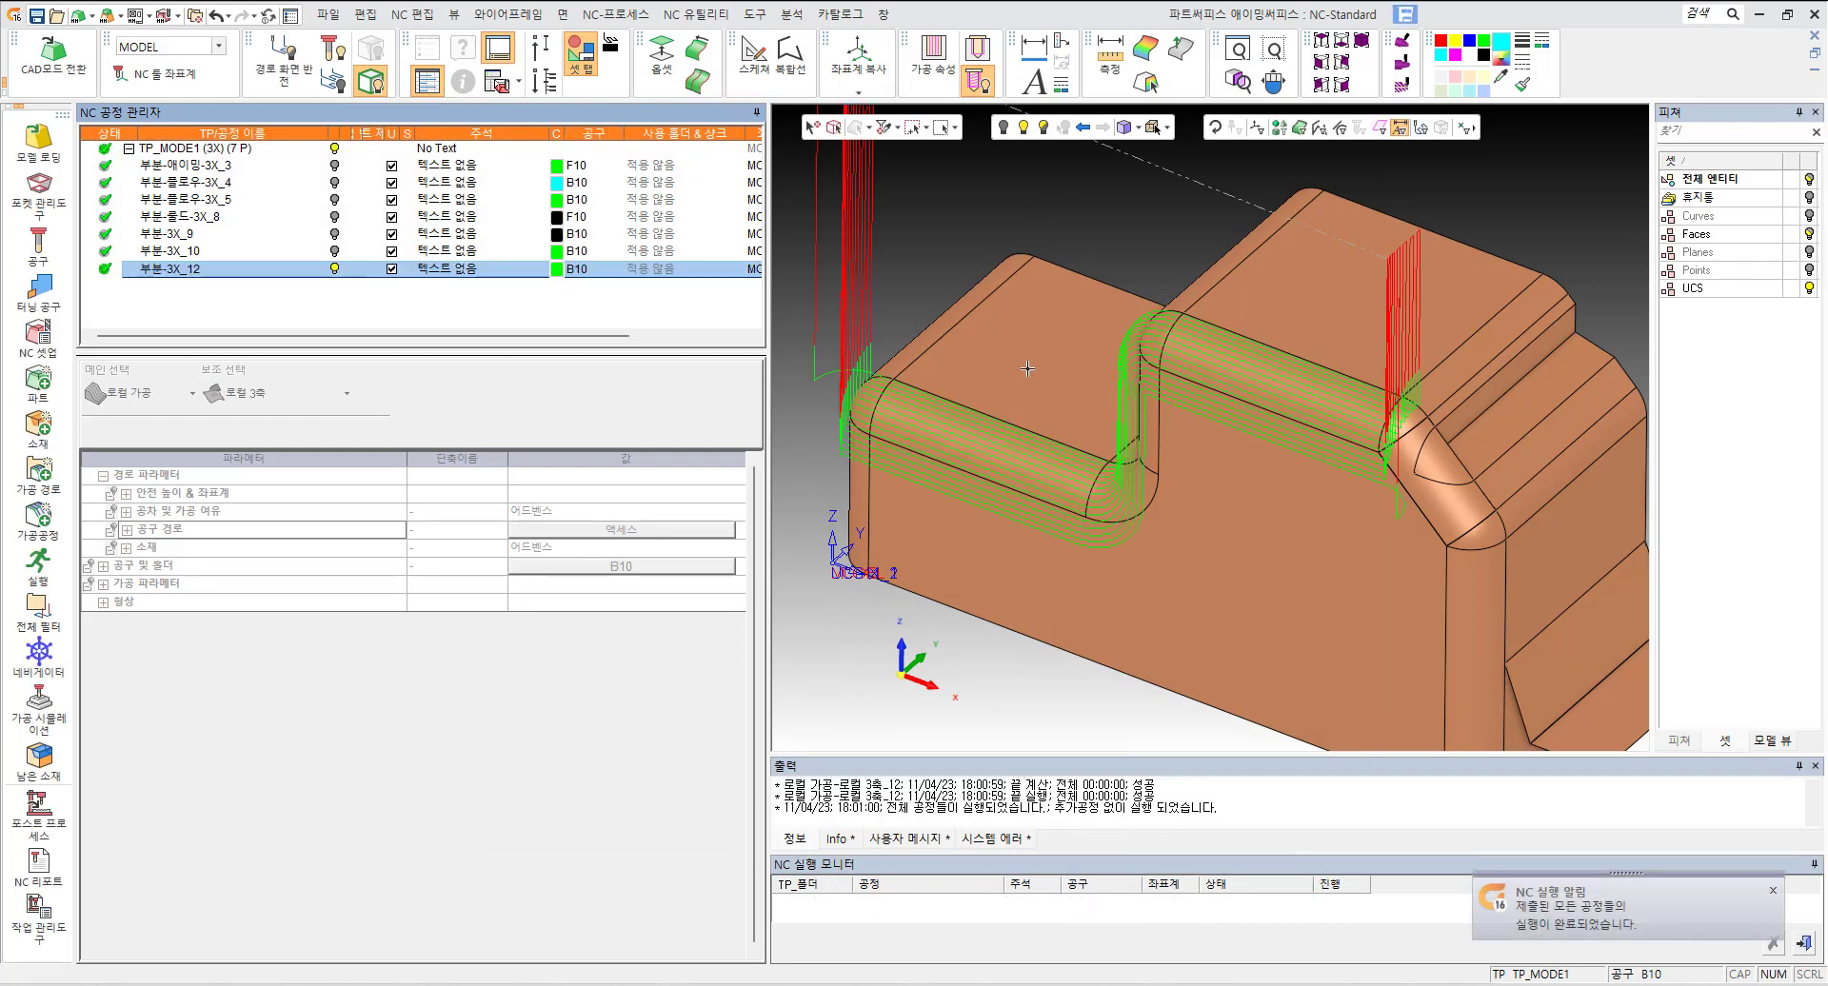
{"action": "scroll", "coordinate": [870, 349], "scroll_direction": "up", "scroll_amount": 2}
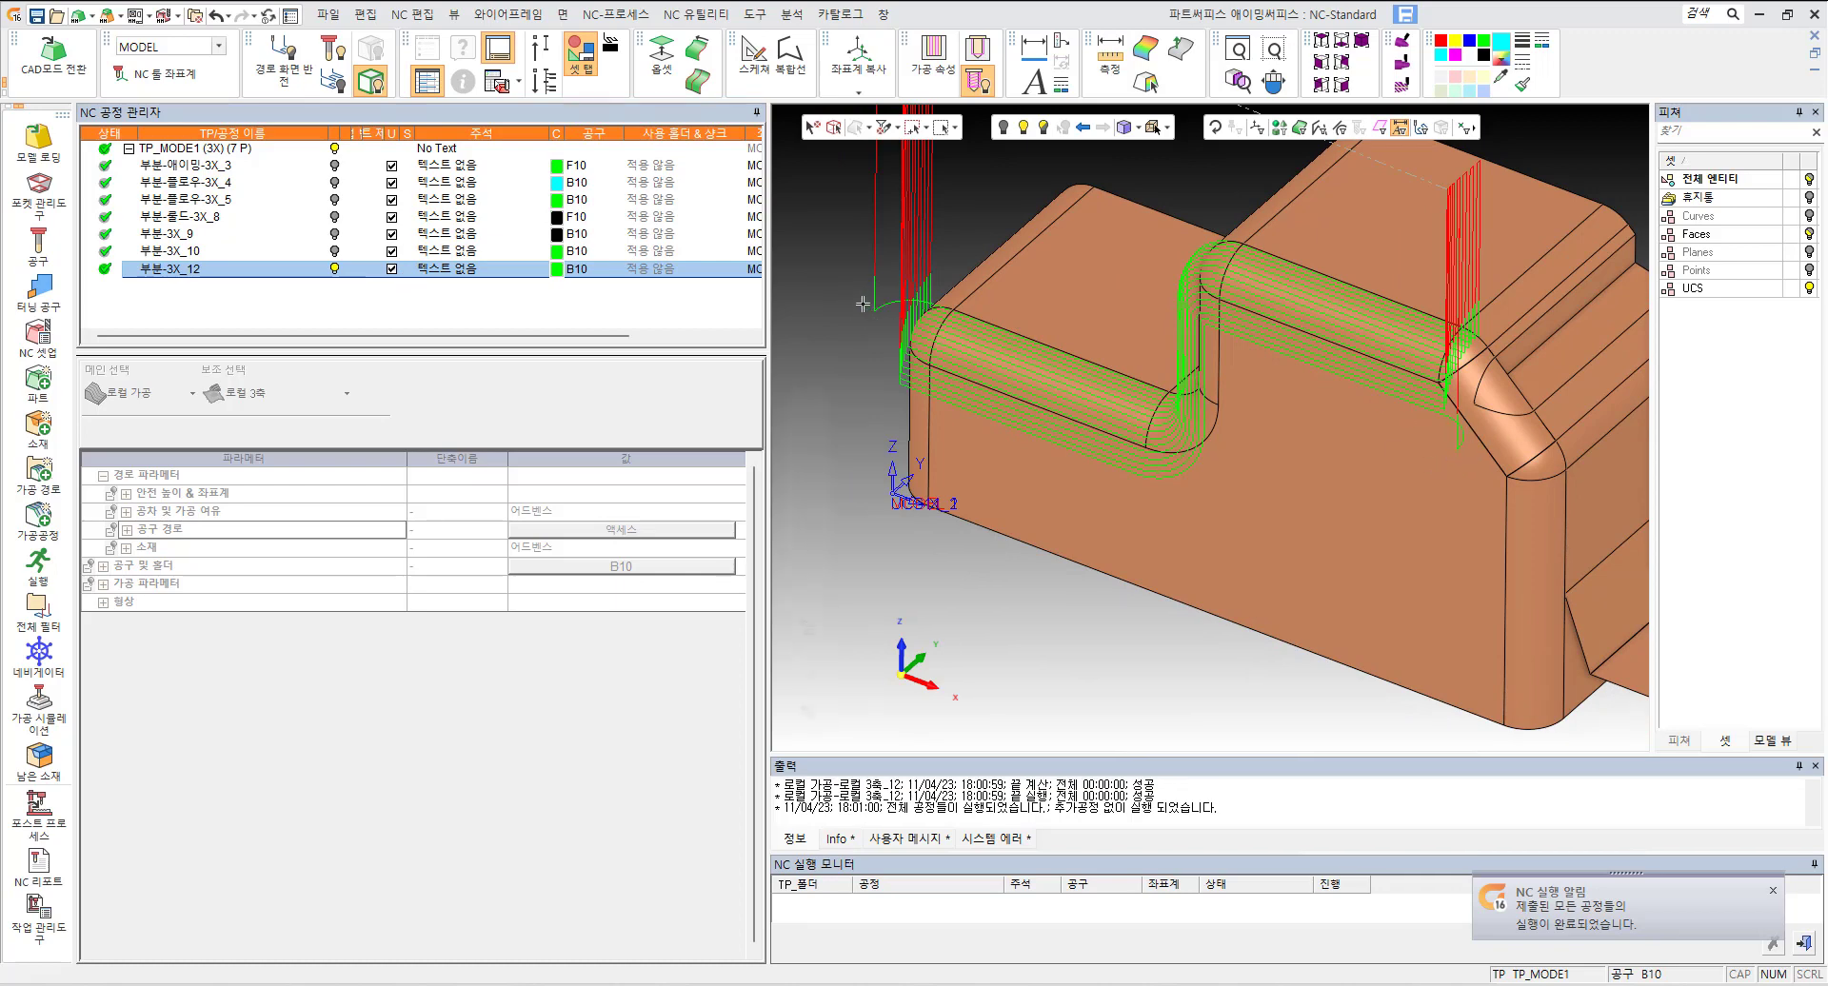
{"action": "scroll", "coordinate": [1439, 418], "scroll_direction": "up", "scroll_amount": 5}
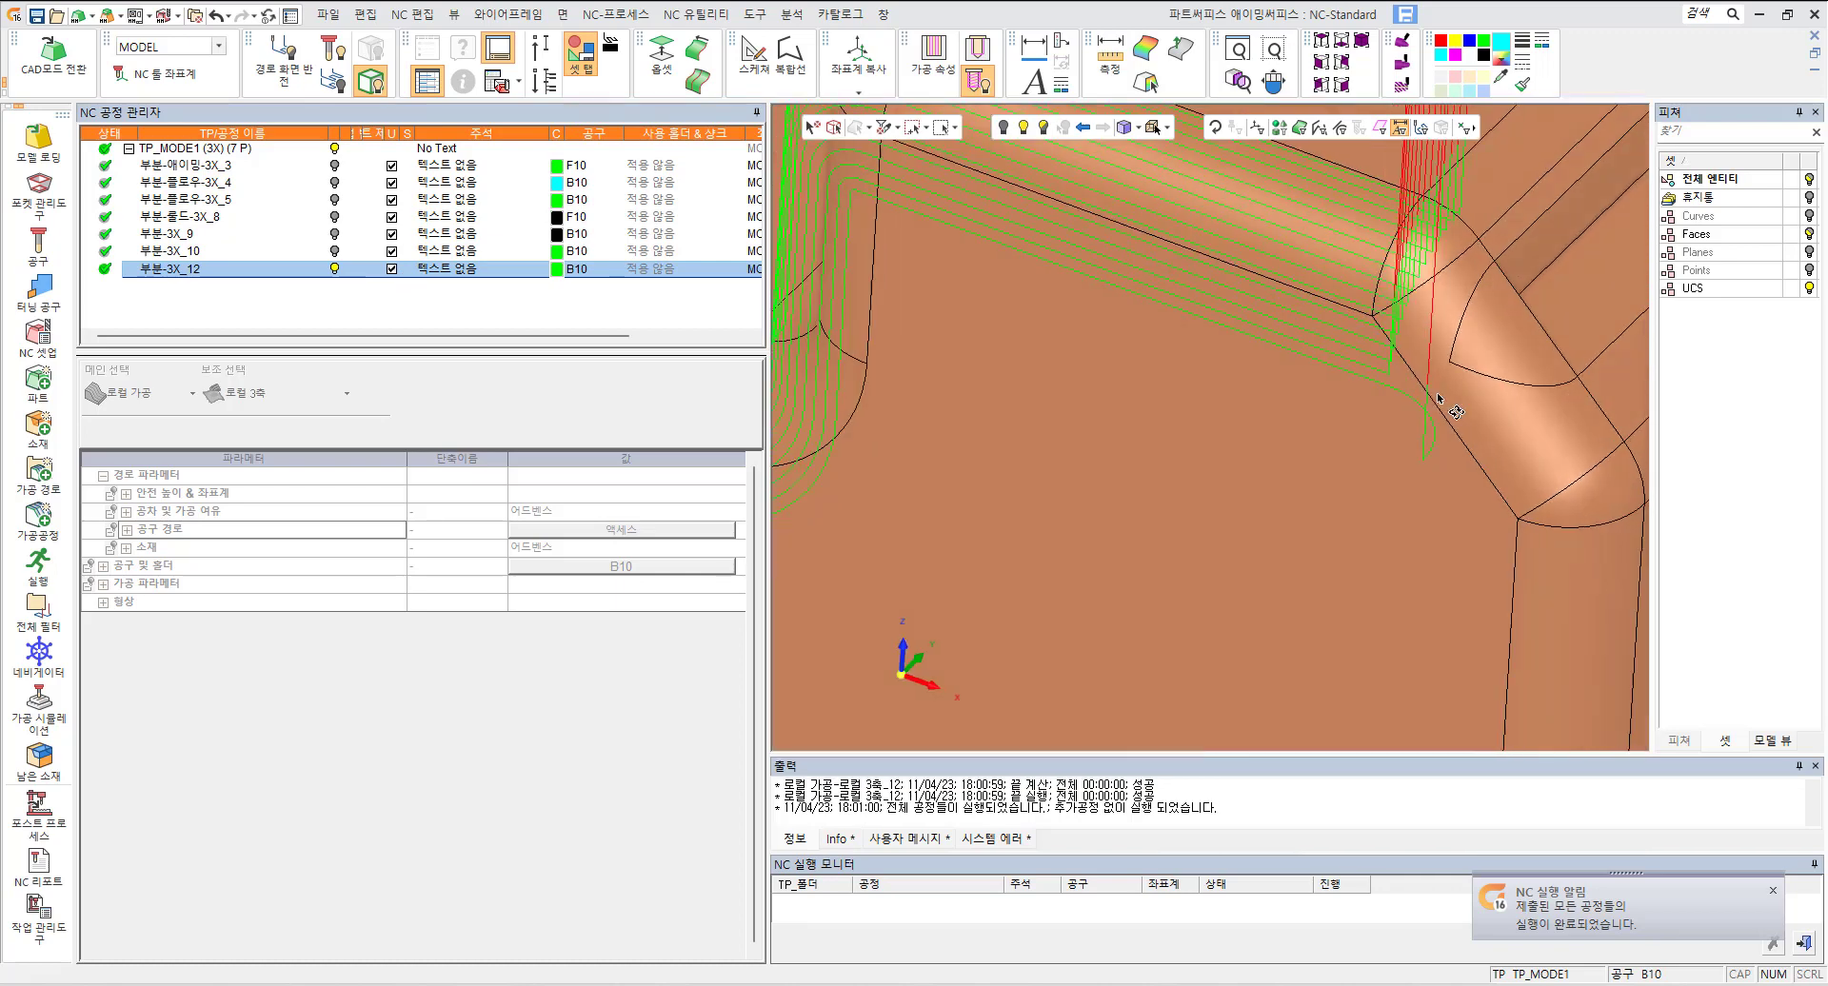
{"action": "scroll", "coordinate": [1442, 405], "scroll_direction": "down", "scroll_amount": 3}
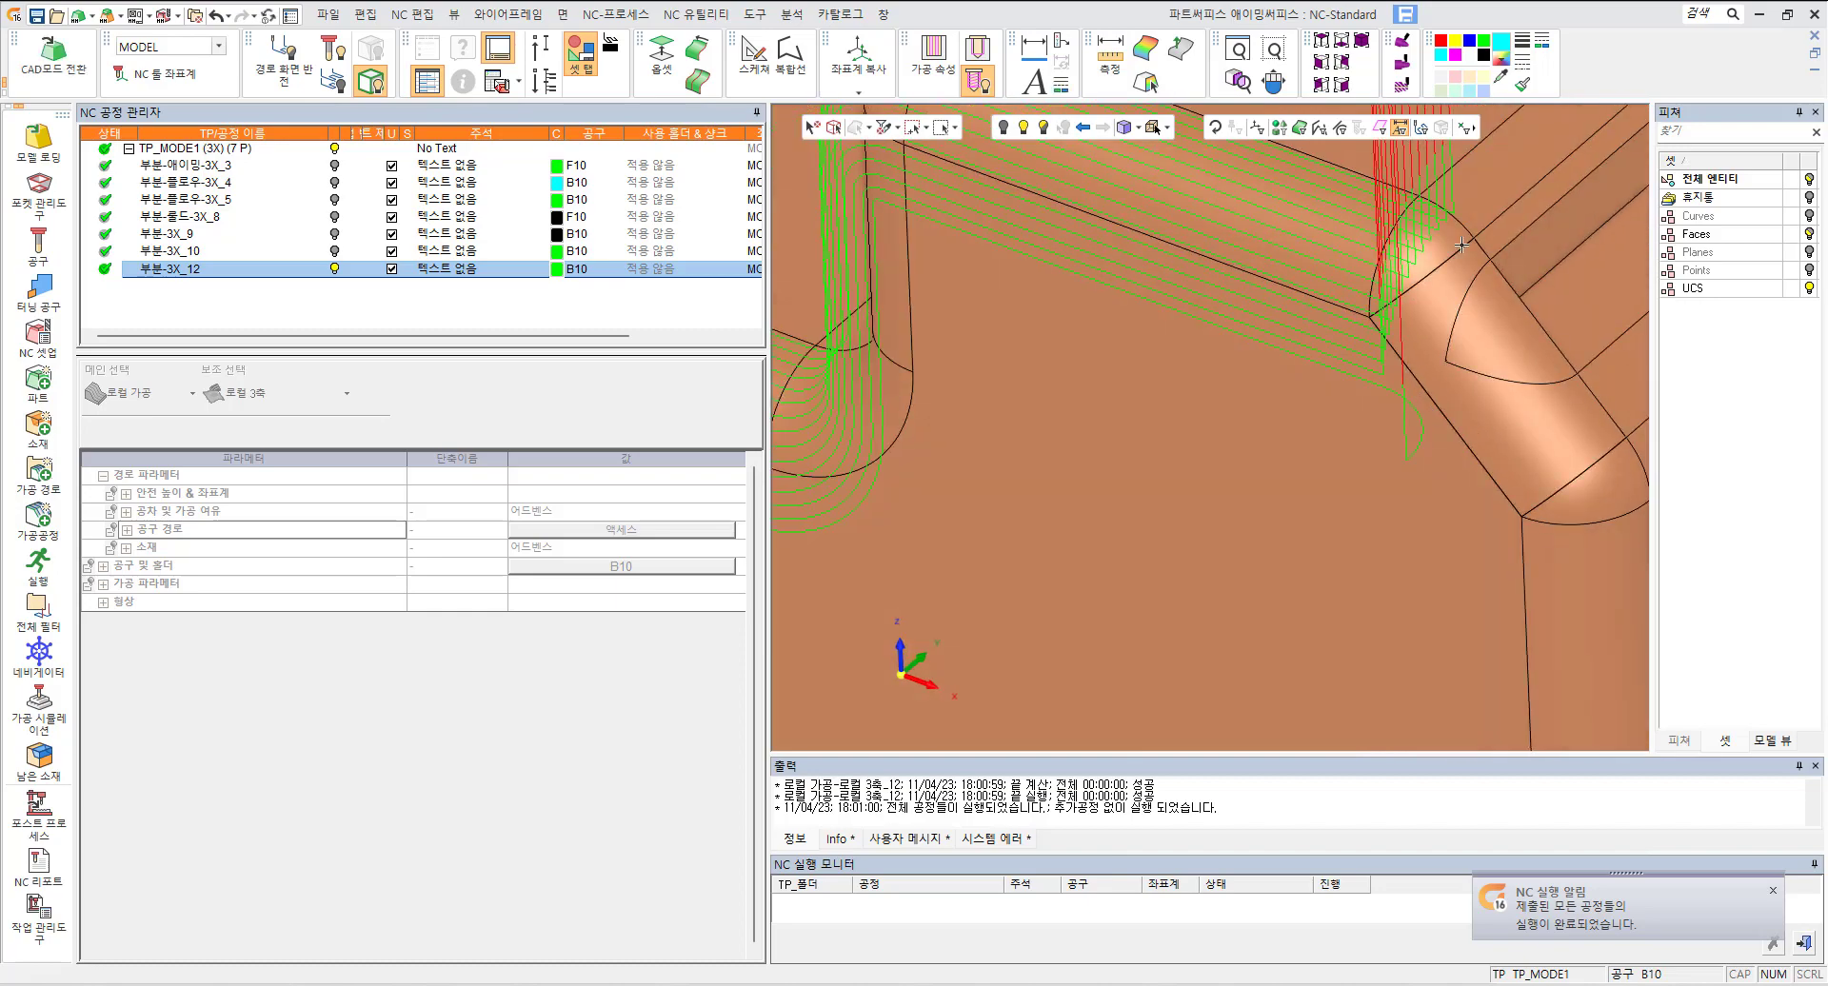
{"action": "scroll", "coordinate": [1153, 461], "scroll_direction": "down", "scroll_amount": 6}
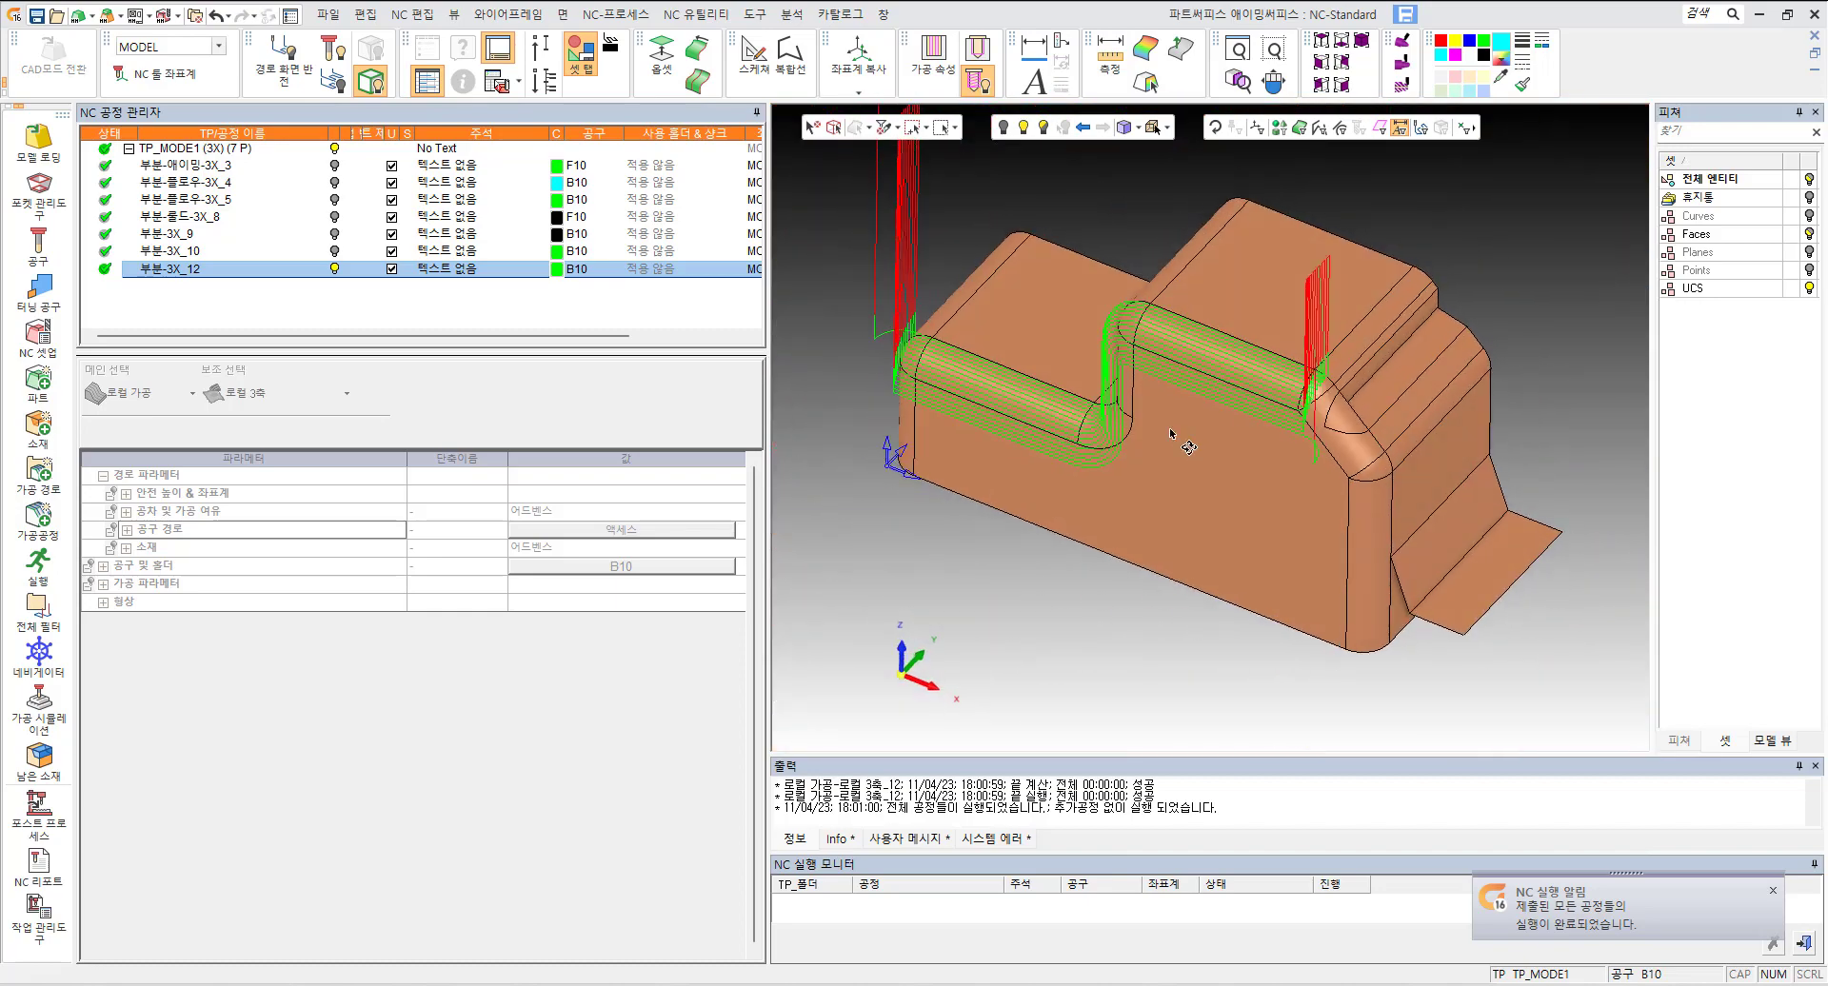
{"action": "scroll", "coordinate": [1187, 429], "scroll_direction": "up", "scroll_amount": 2}
{"action": "middle_click_drag", "start_coordinate": [1187, 429], "coordinate": [1243, 418], "text": "ctrl"}
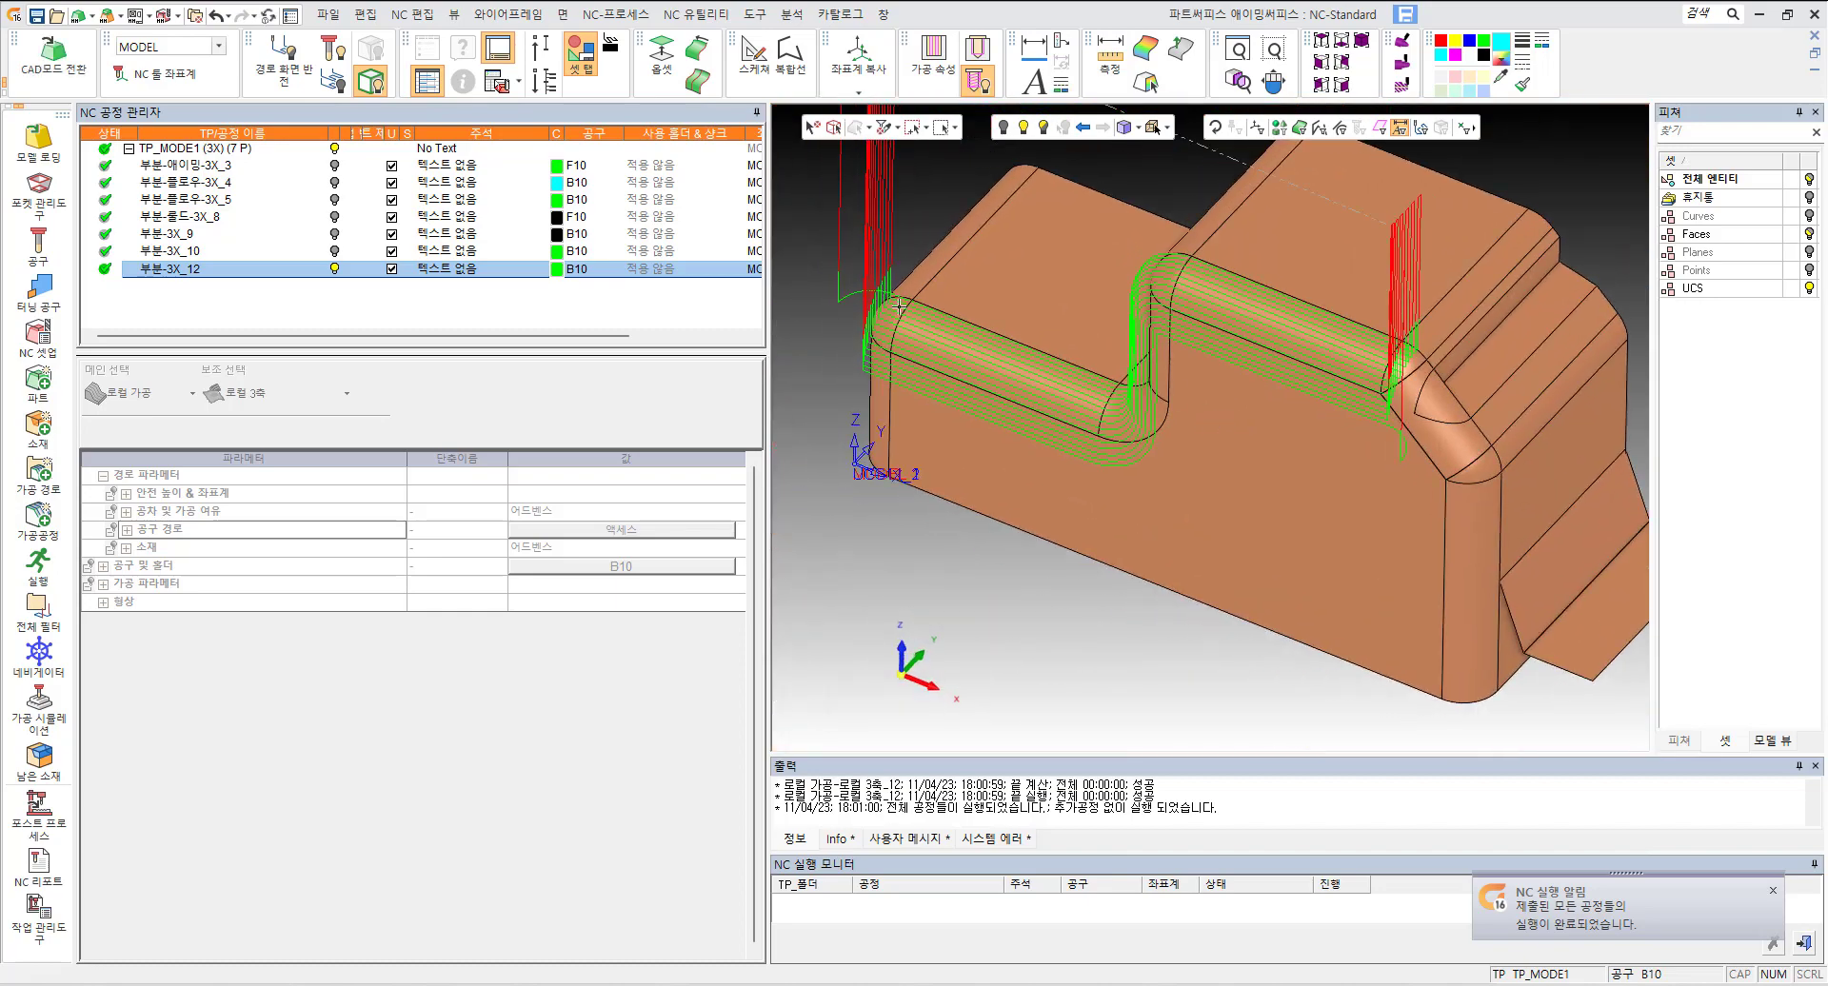
Step: Duplicate the 부분-3X_12 procedure directly below the original and open the copy for editing
{"action": "left_click", "coordinate": [183, 273]}
{"action": "key", "text": "ctrl+c"}
{"action": "key", "text": "ctrl+v"}
{"action": "double_click", "coordinate": [186, 284]}
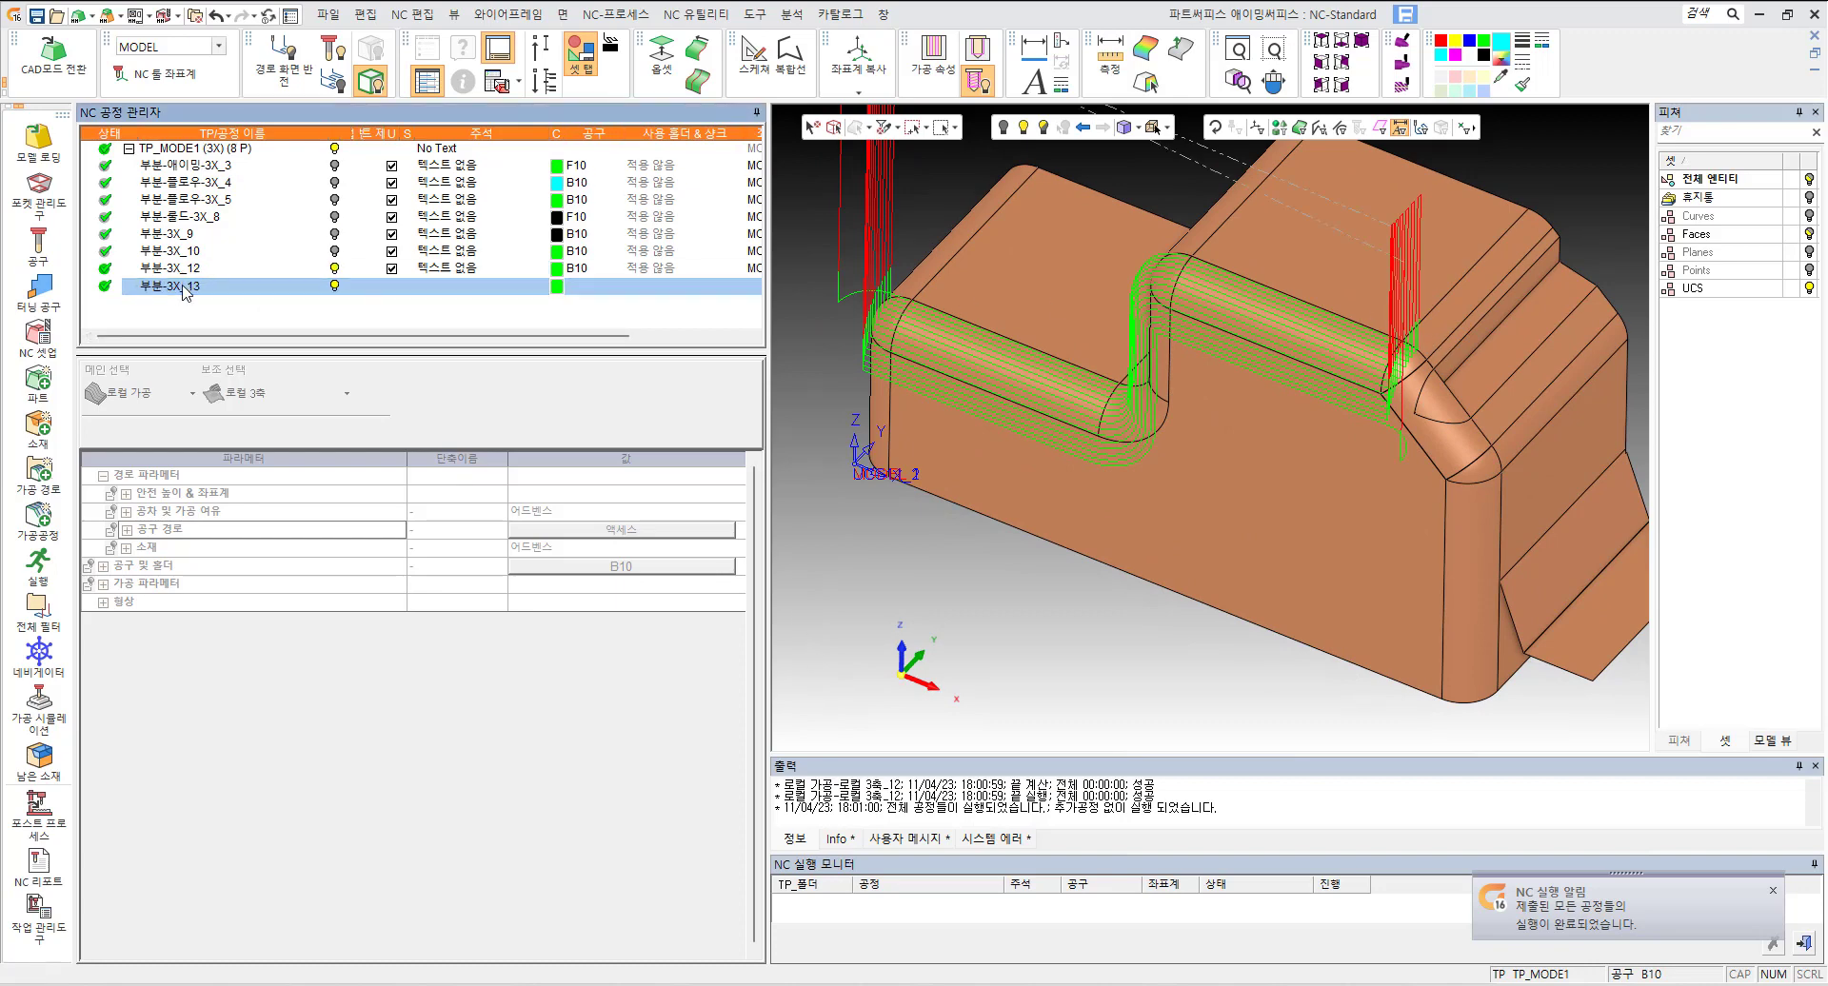
Step: In the copy's links between slices, set both small and large moves to 진입/진출 사용, and calculate the procedure
{"action": "left_click", "coordinate": [628, 531]}
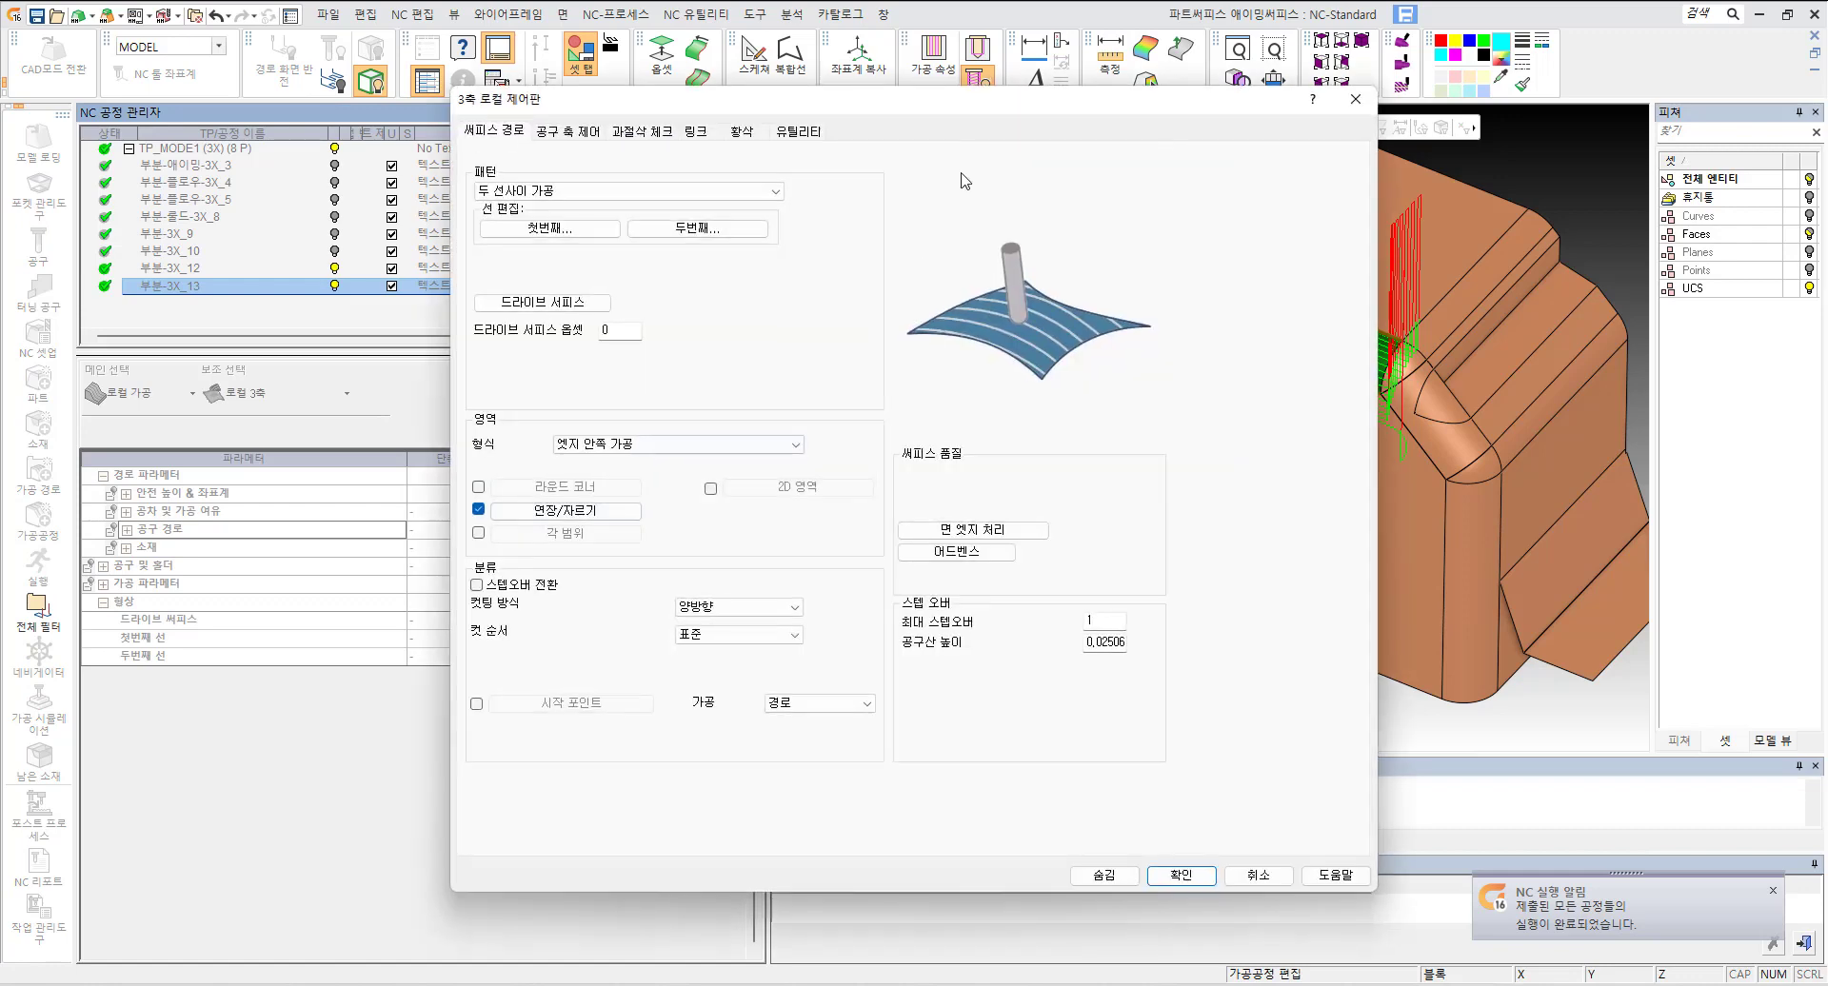
{"action": "left_click", "coordinate": [702, 133]}
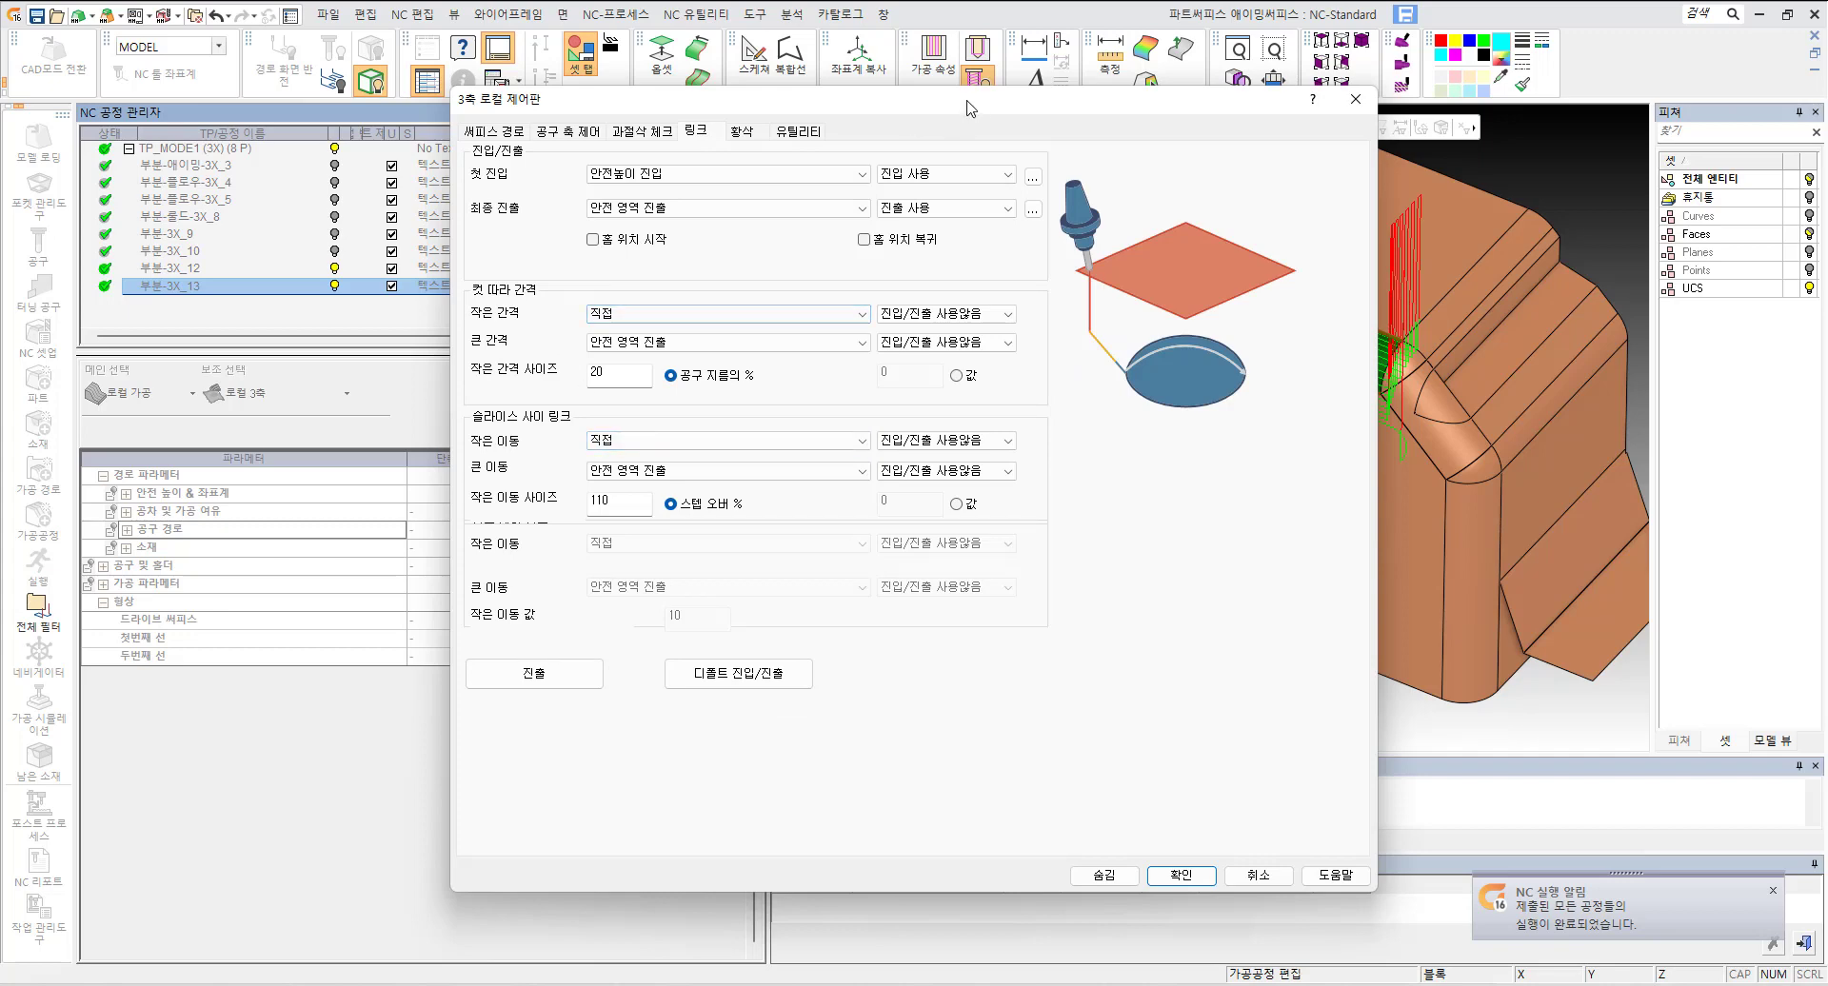
{"action": "left_click_drag", "start_coordinate": [969, 103], "coordinate": [577, 106]}
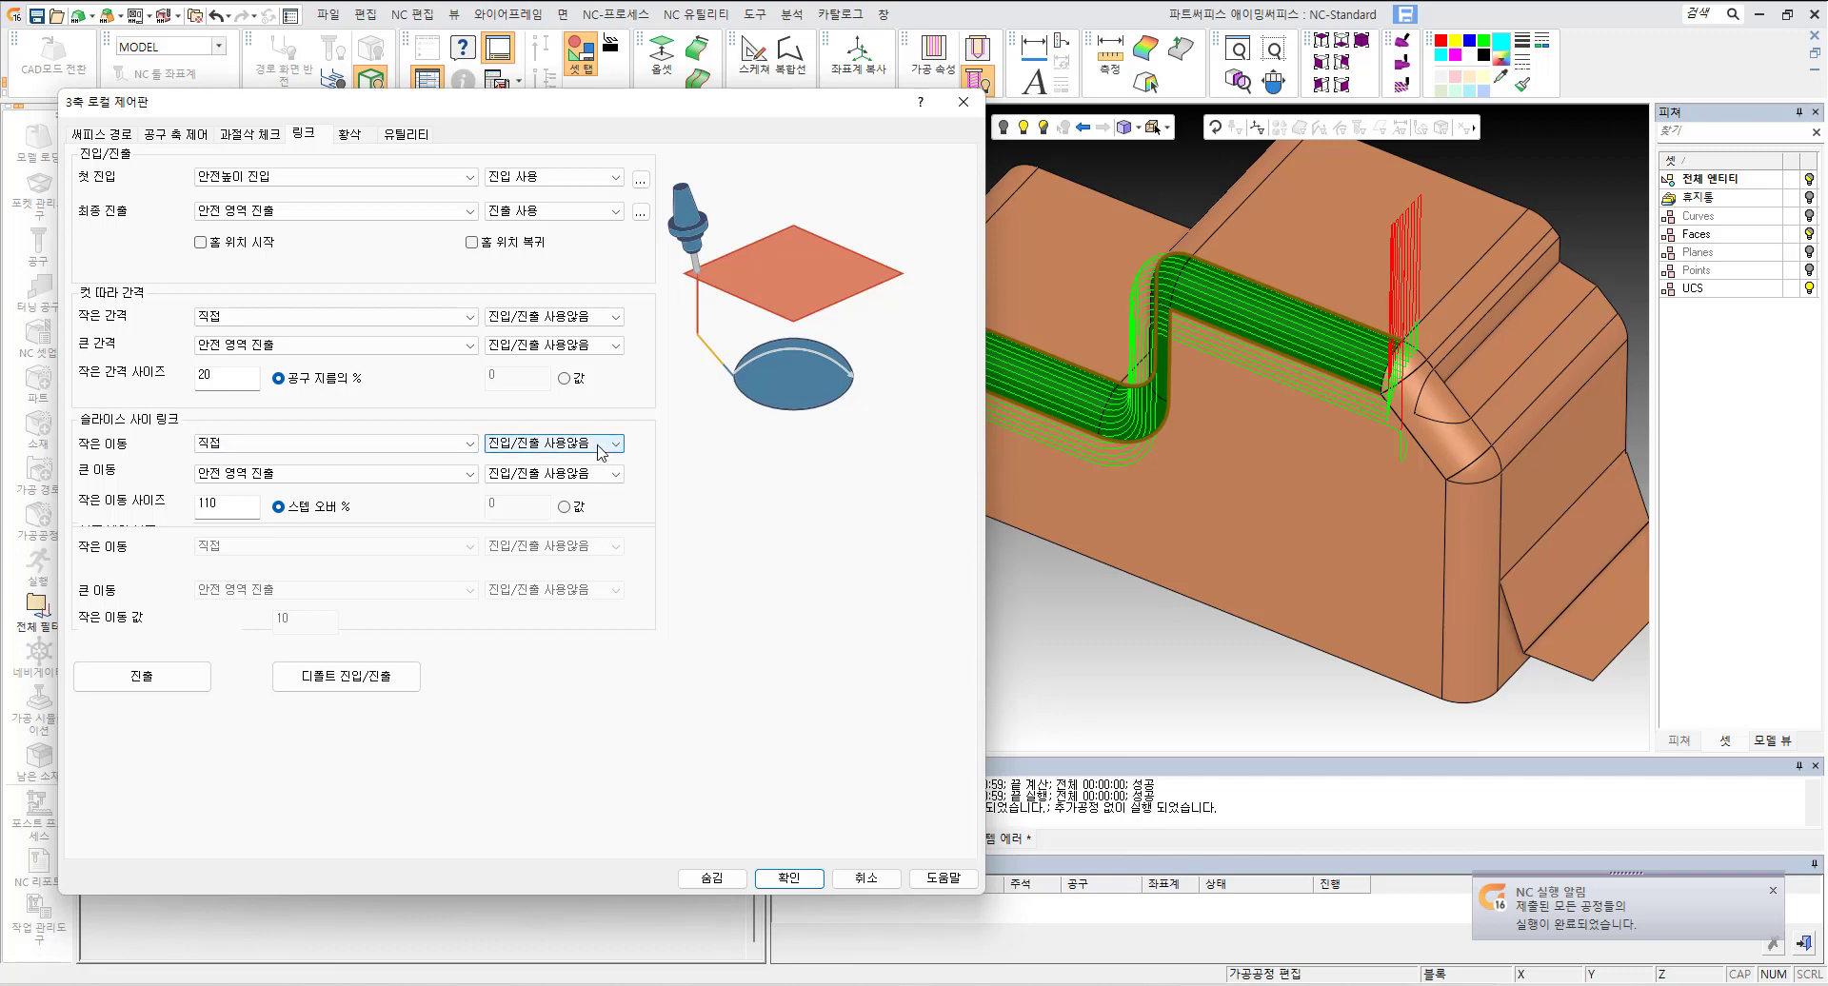
{"action": "left_click", "coordinate": [560, 443]}
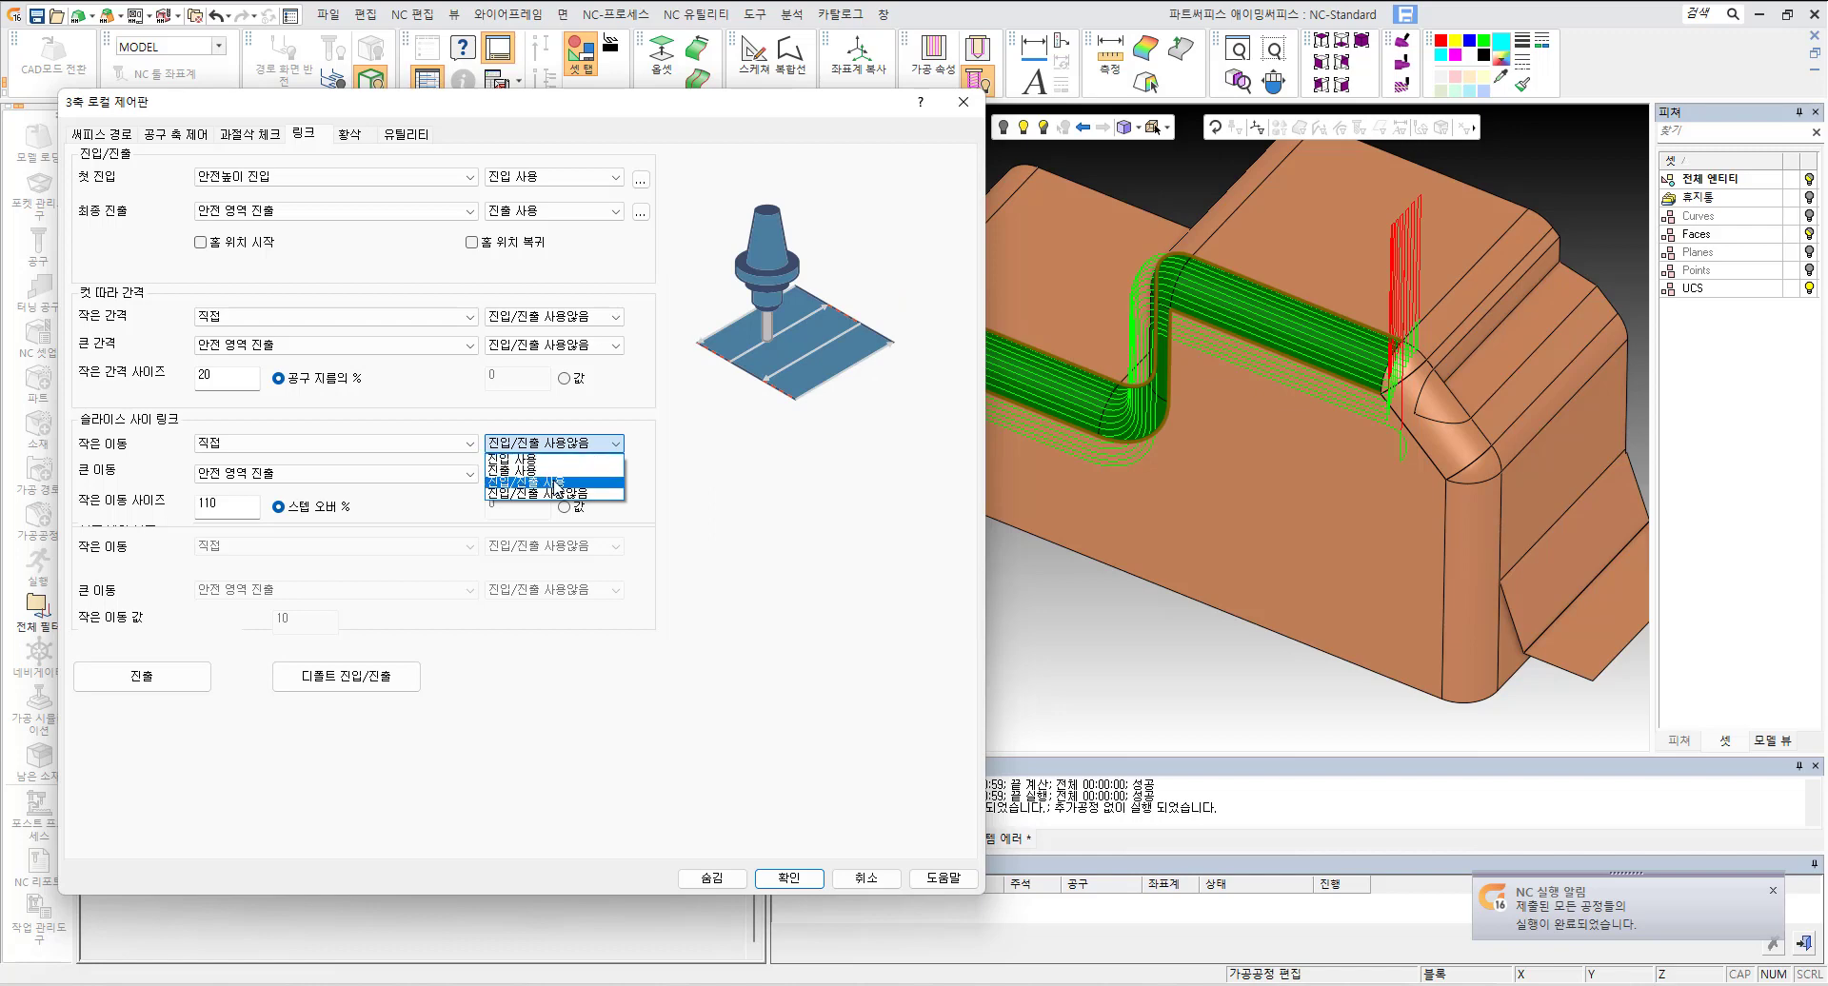
{"action": "left_click", "coordinate": [557, 483]}
{"action": "left_click", "coordinate": [562, 473]}
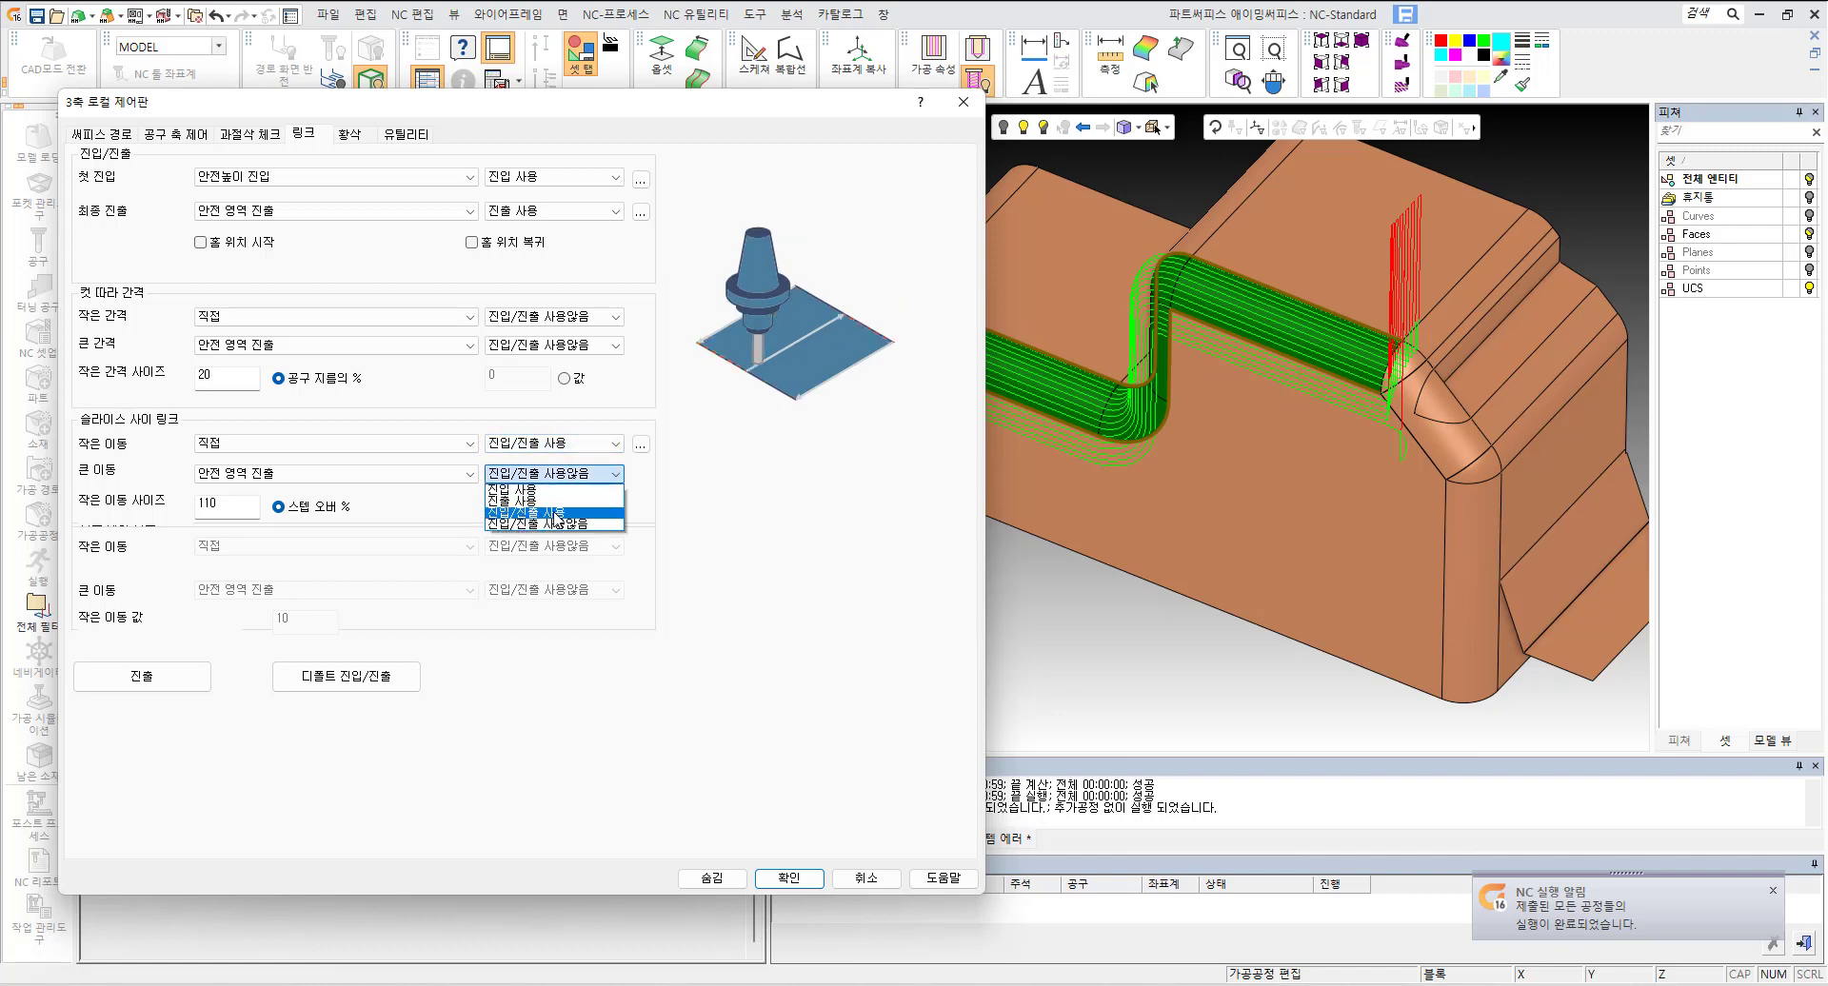
{"action": "left_click", "coordinate": [555, 514]}
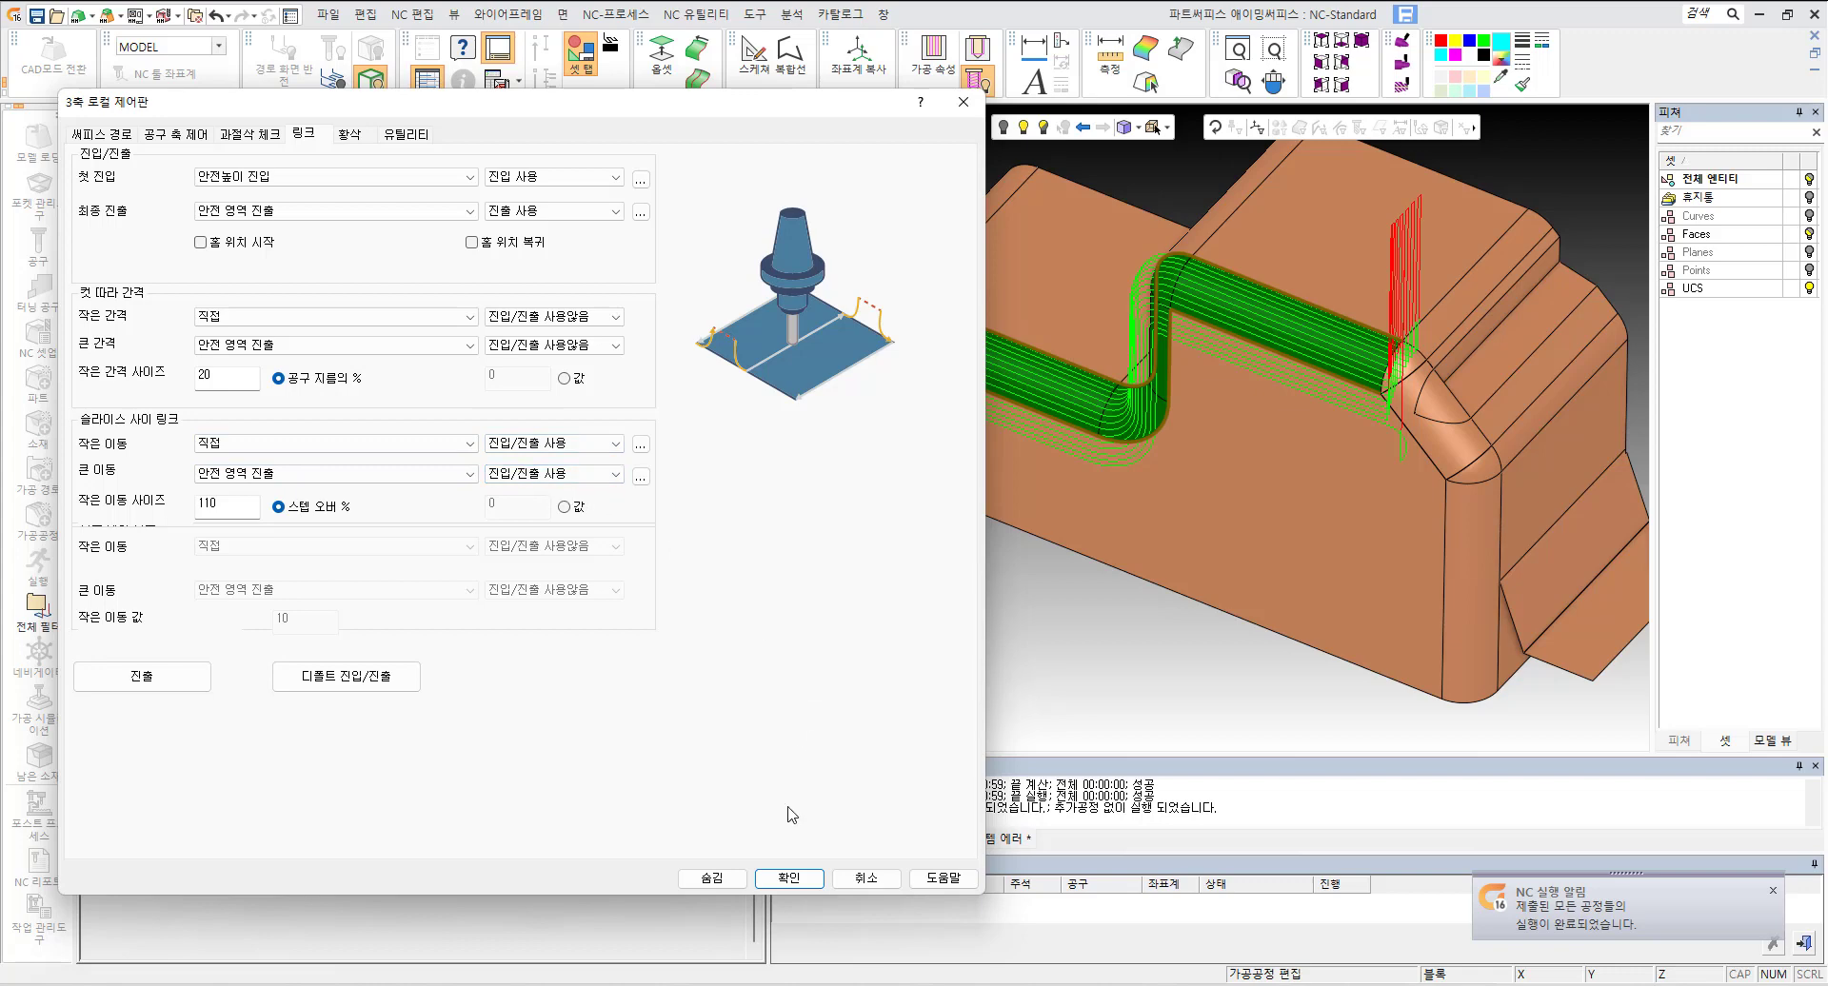
{"action": "left_click", "coordinate": [767, 881]}
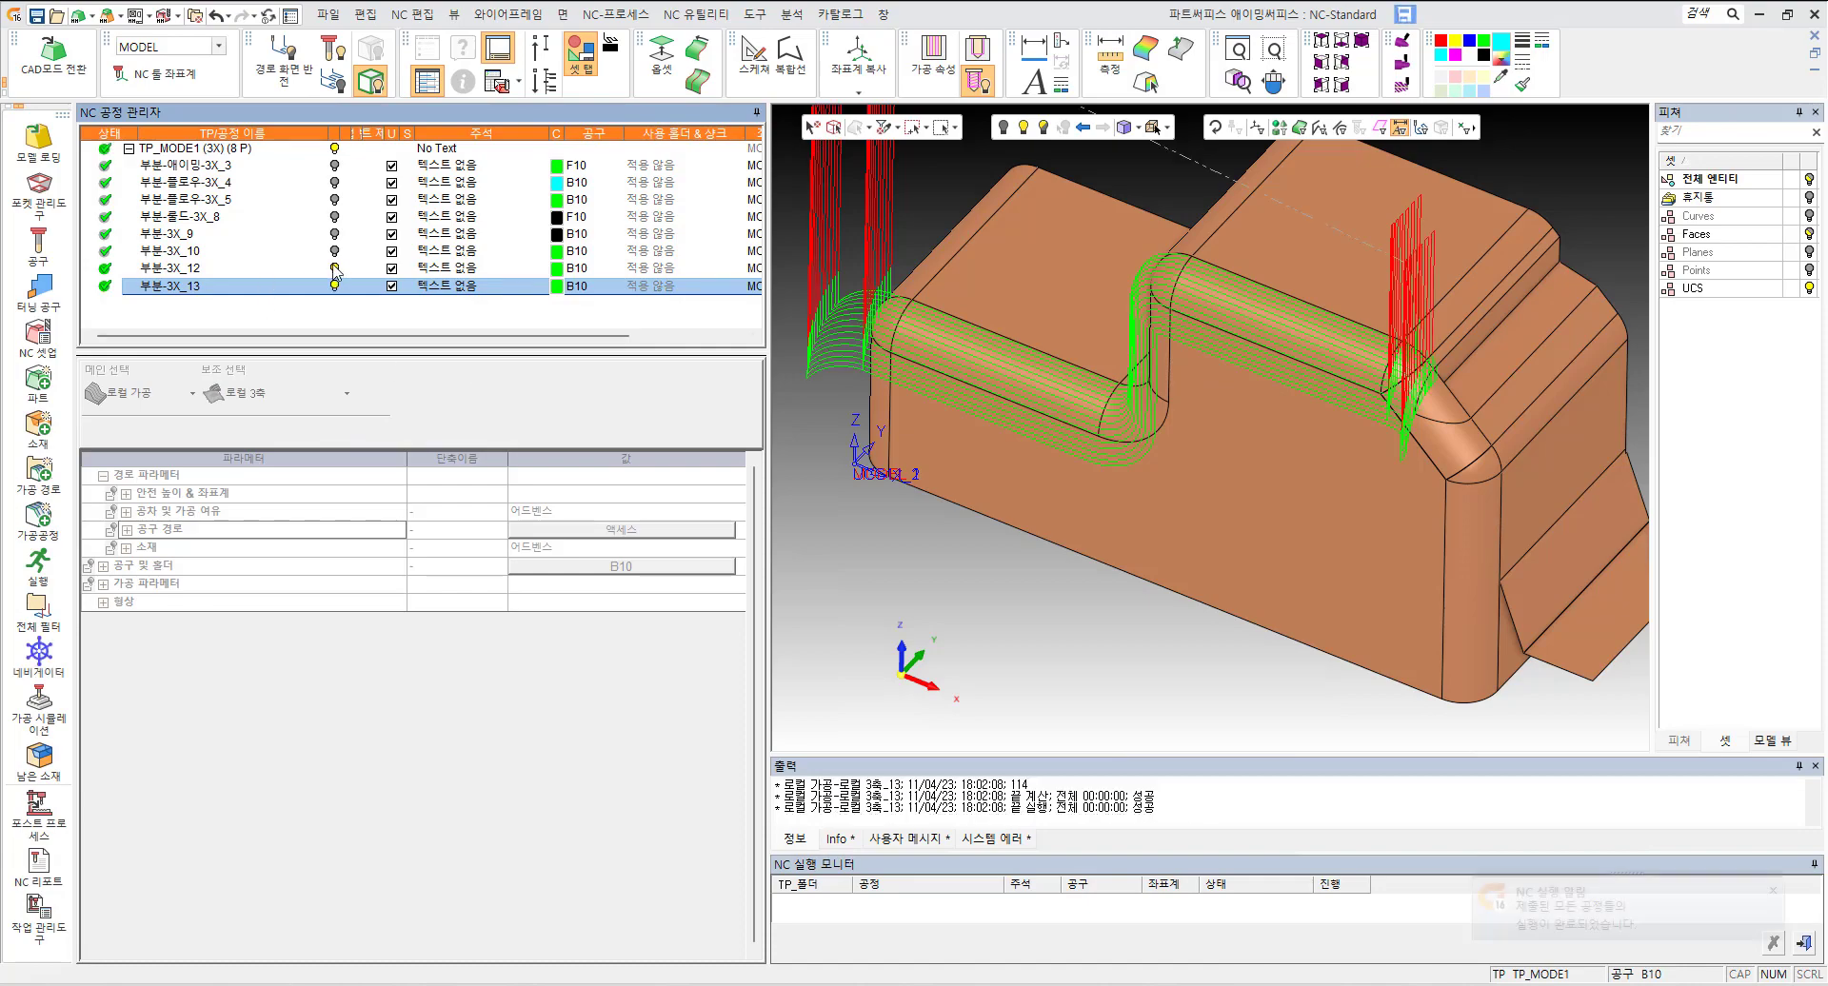
{"action": "middle_click_drag", "start_coordinate": [1323, 385], "coordinate": [1236, 389]}
Step: Duplicate the 부분-3X_13 procedure and open the link settings of the copy
{"action": "left_click", "coordinate": [190, 285]}
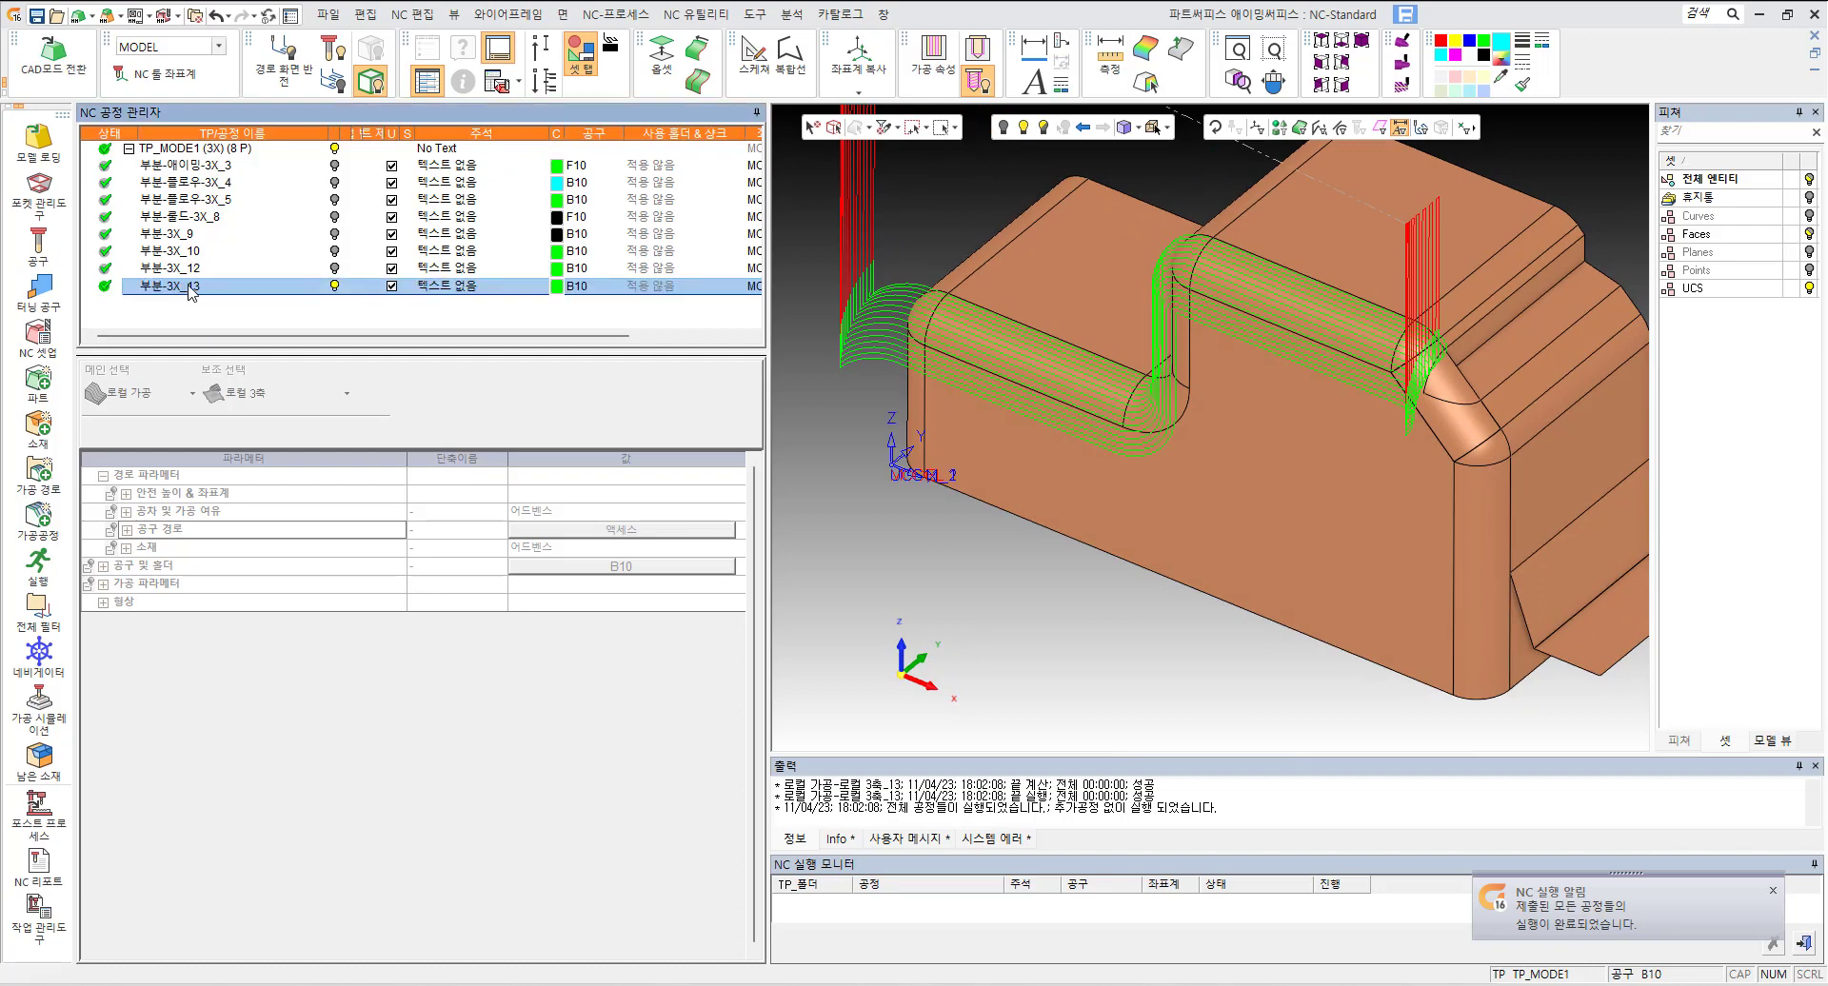
{"action": "key", "text": "ctrl+v"}
{"action": "double_click", "coordinate": [197, 302]}
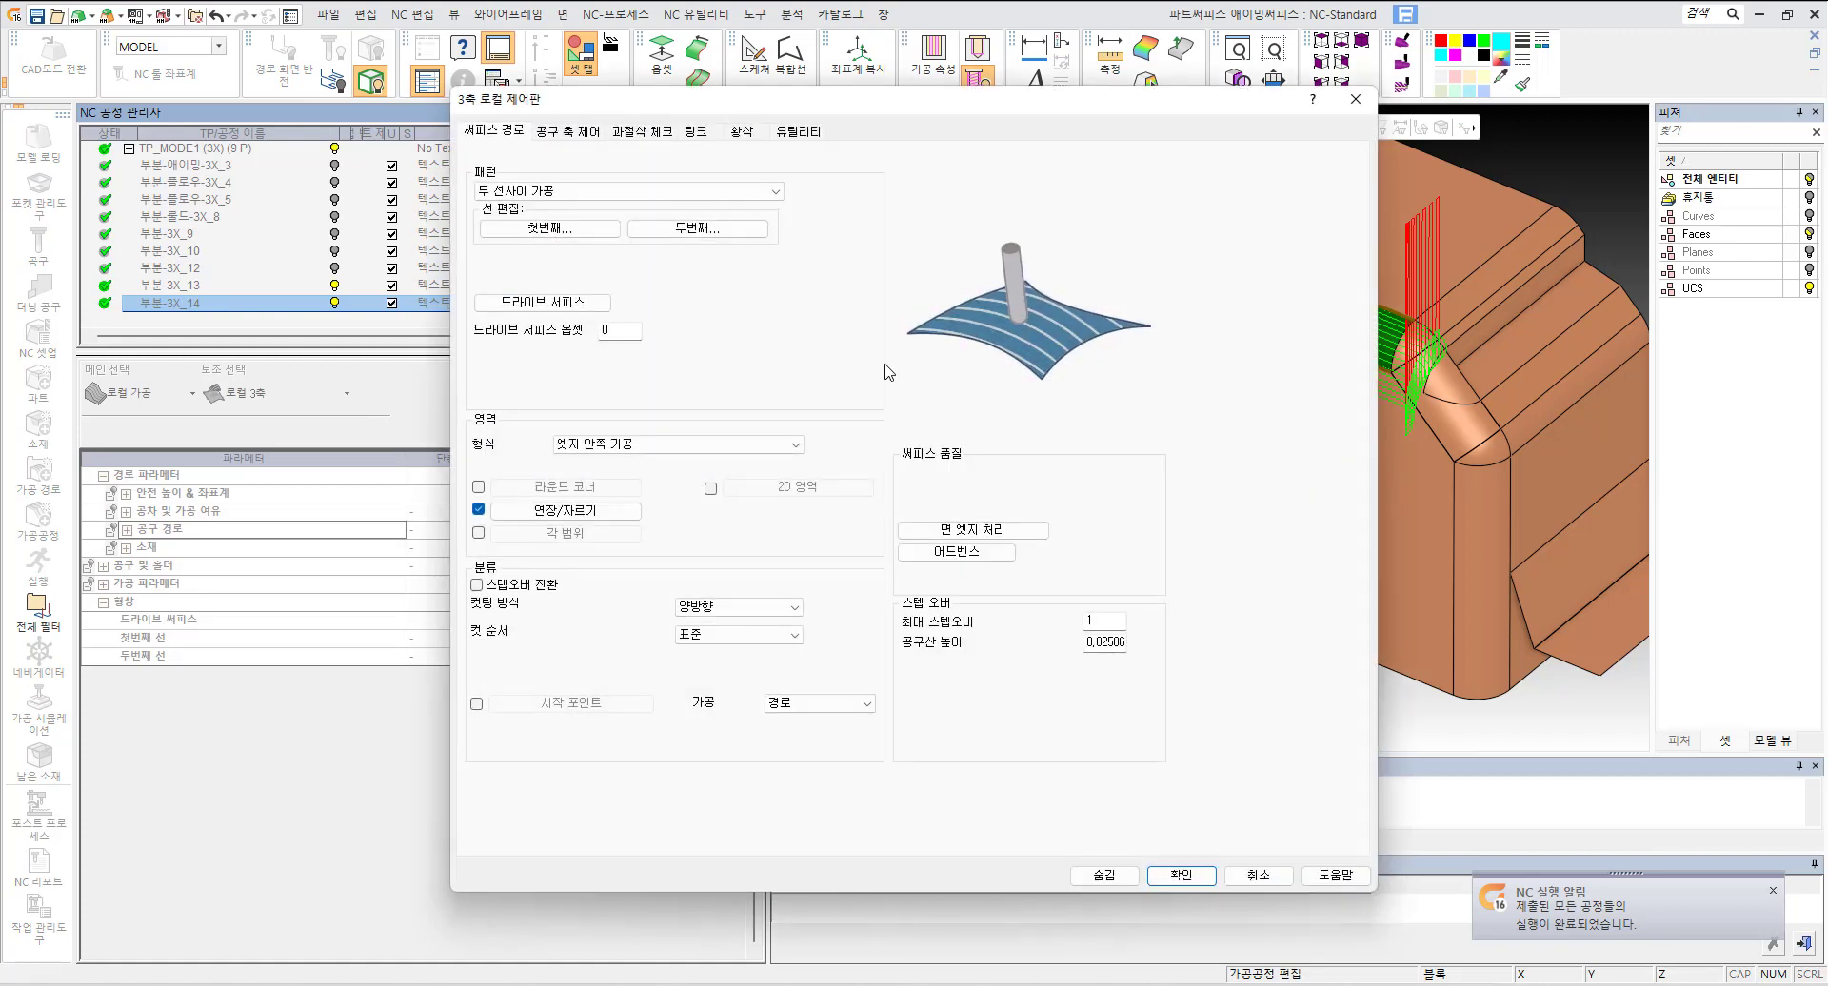
{"action": "left_click", "coordinate": [706, 138]}
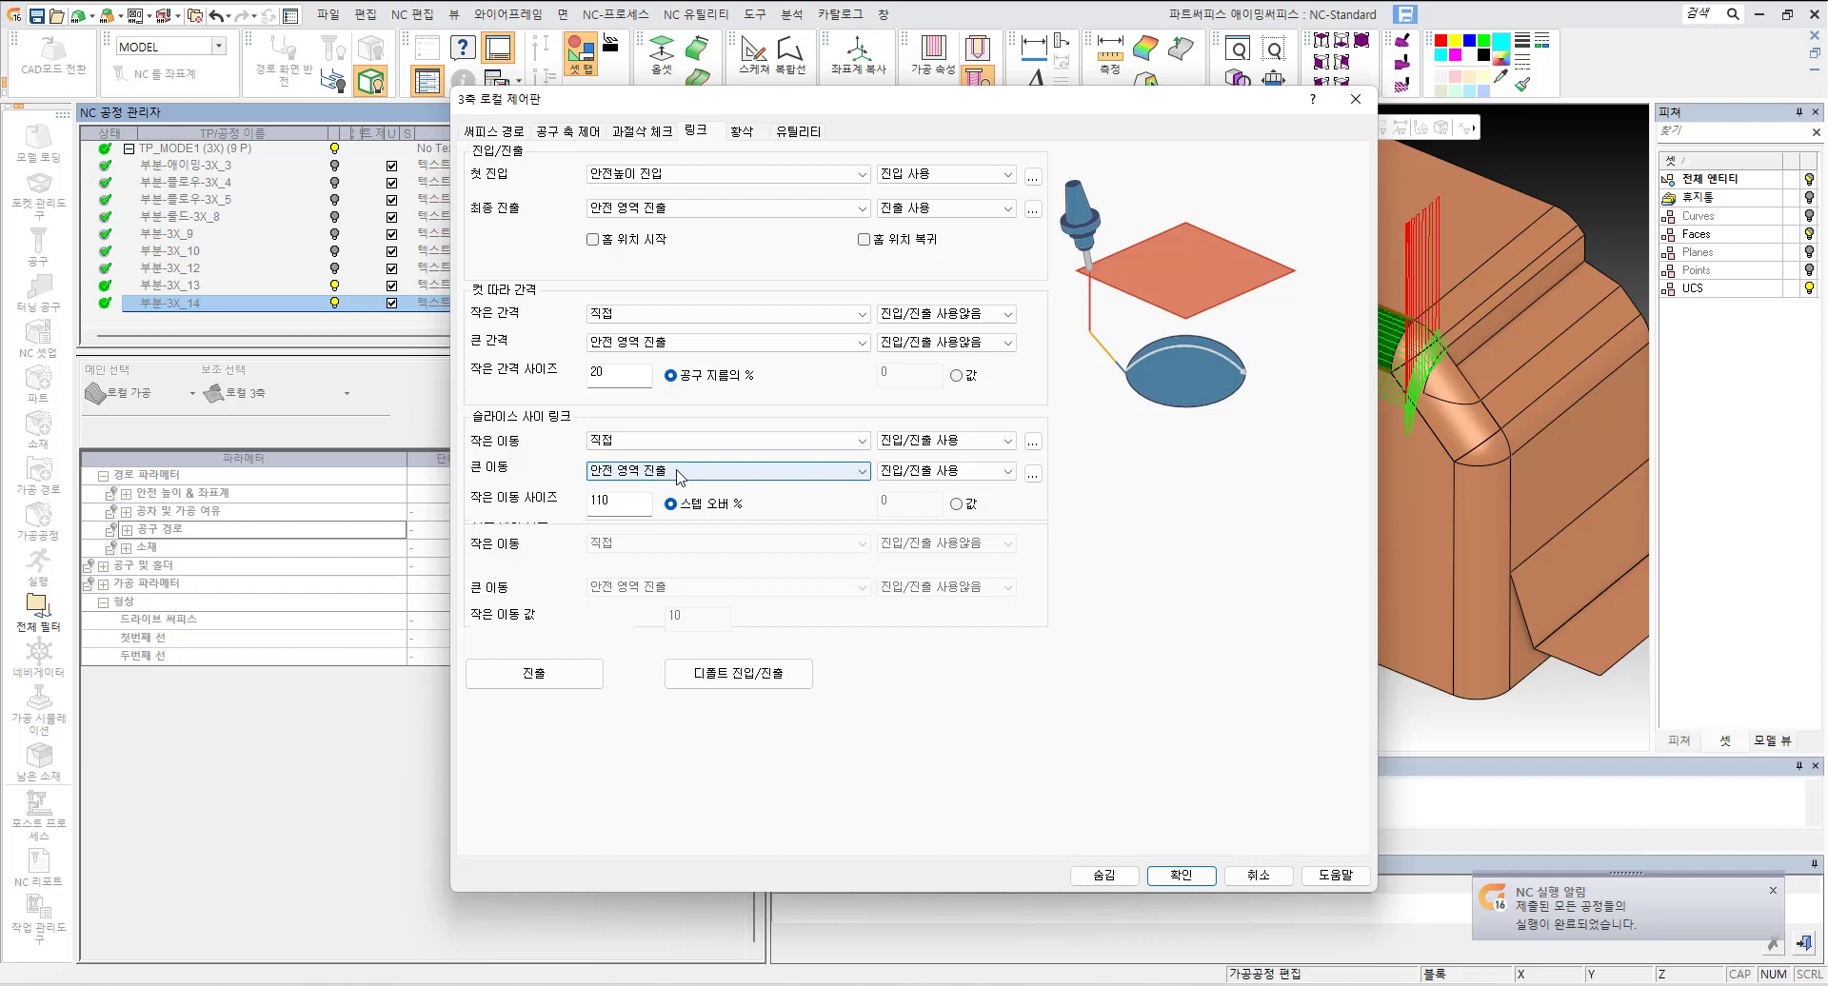
Step: Define the small move size between slices by value instead of stepover percentage and set it to 5
{"action": "left_click", "coordinate": [651, 505]}
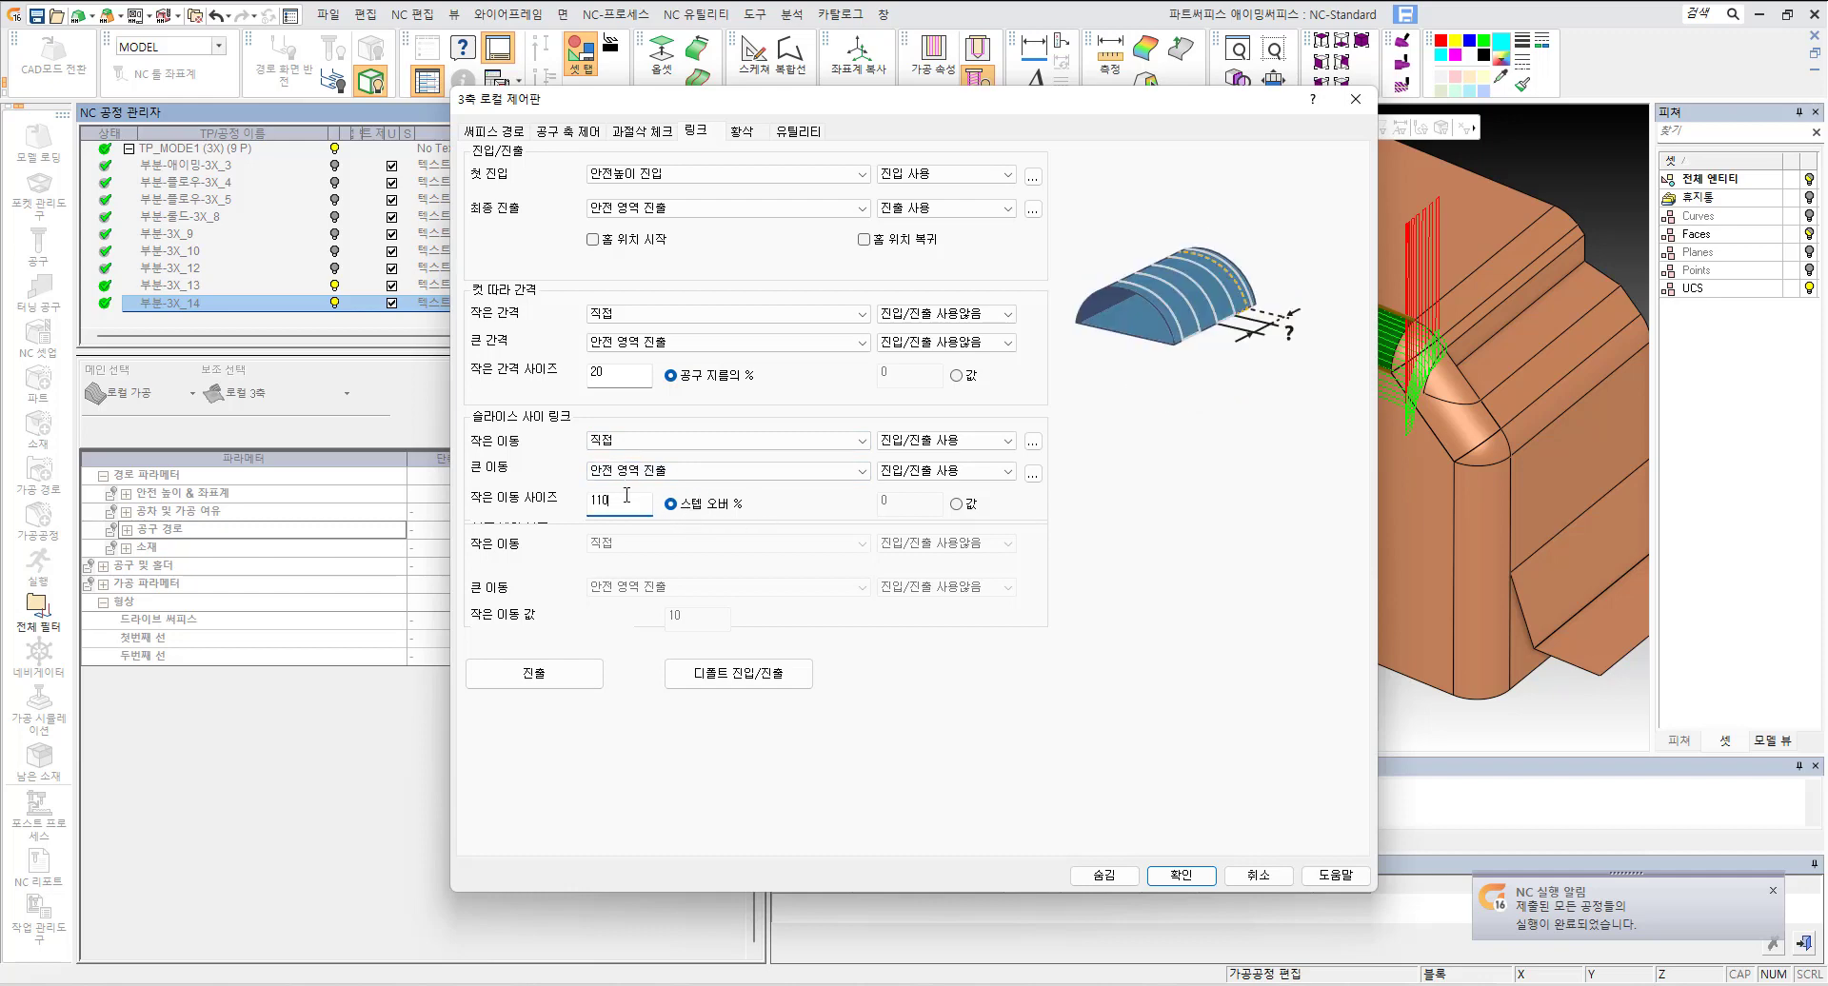
{"action": "left_click_drag", "start_coordinate": [626, 495], "coordinate": [577, 500]}
{"action": "left_click", "coordinate": [958, 505]}
{"action": "left_click_drag", "start_coordinate": [1129, 101], "coordinate": [891, 97]}
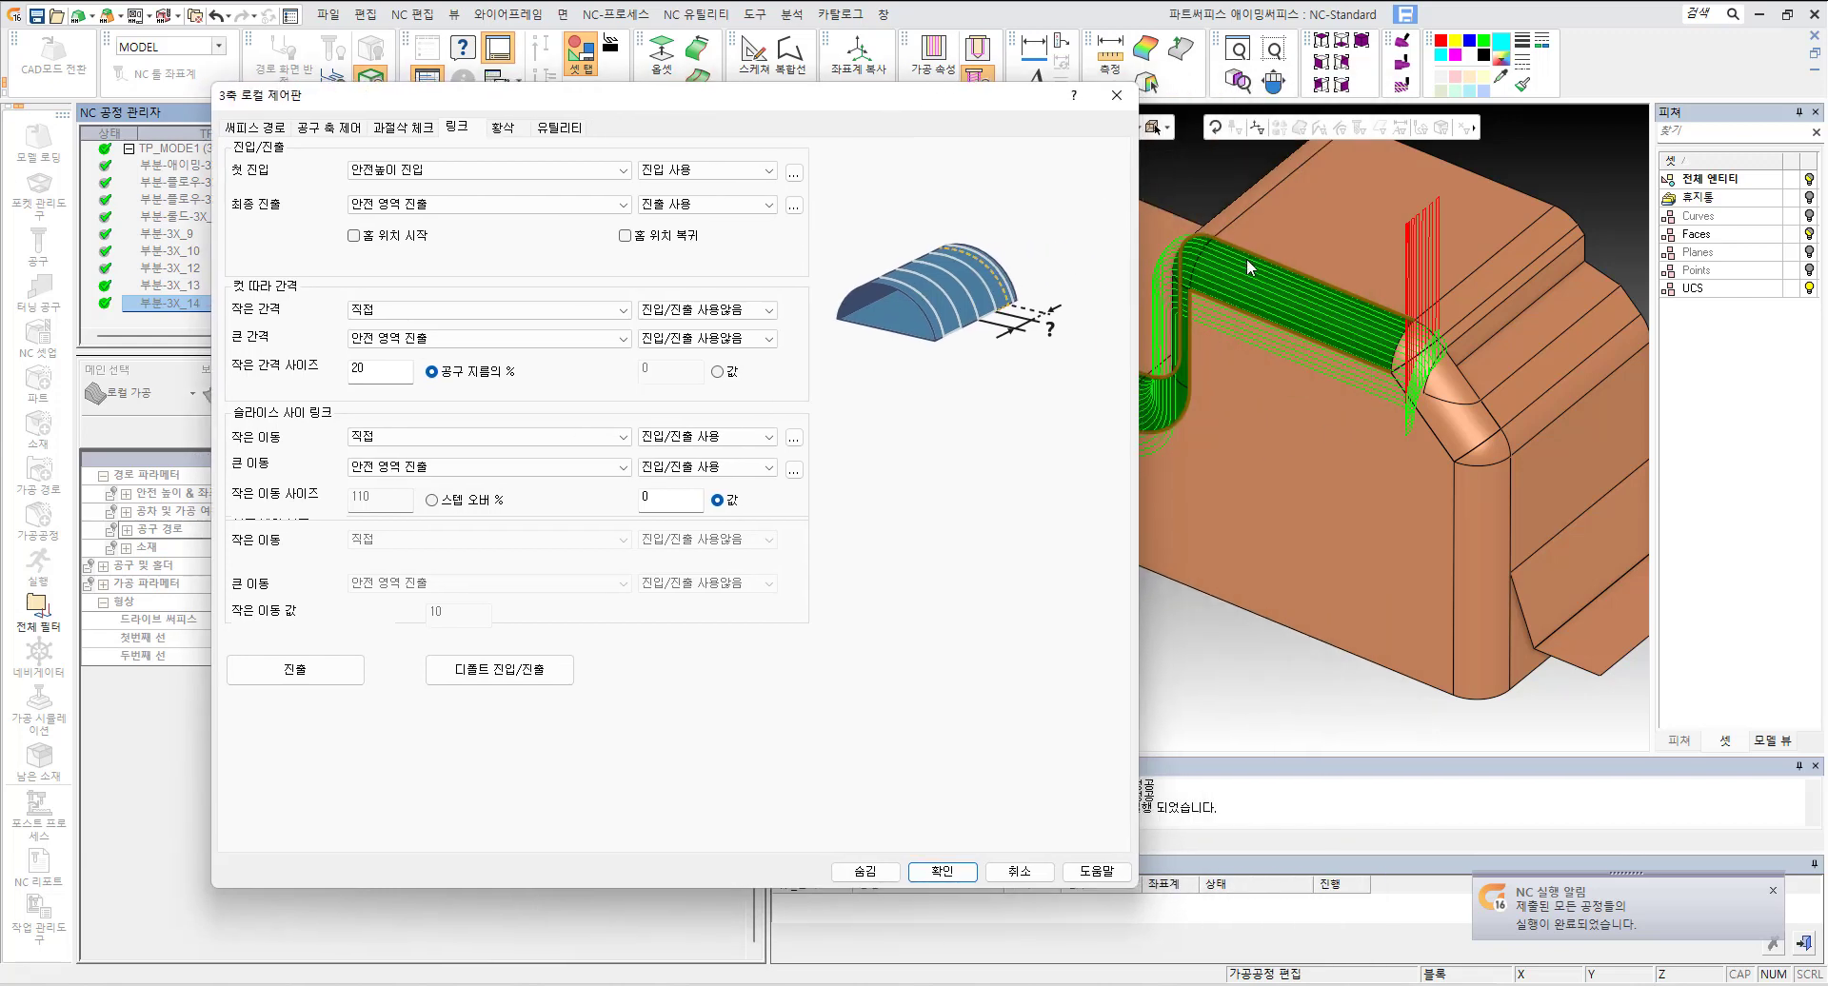
{"action": "double_click", "coordinate": [681, 508]}
Step: Set the large move between slices to 급속거리 진출
{"action": "left_click", "coordinate": [585, 471]}
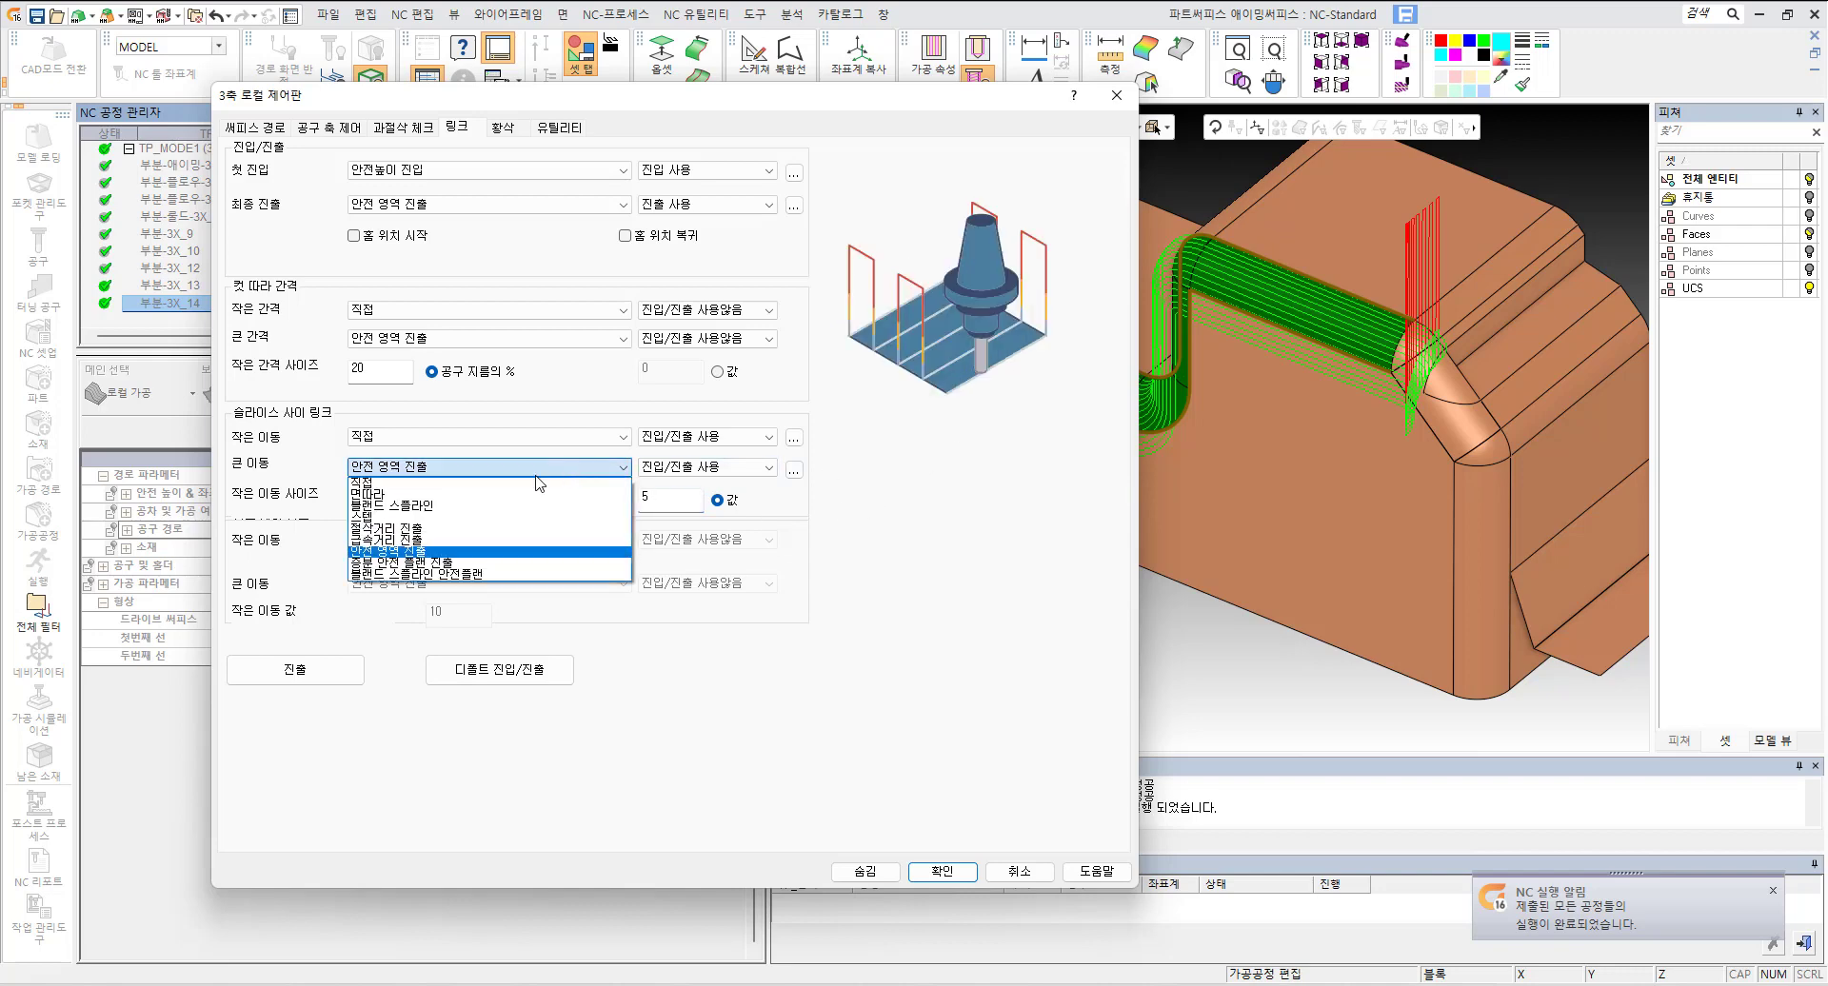
{"action": "left_click", "coordinate": [417, 541]}
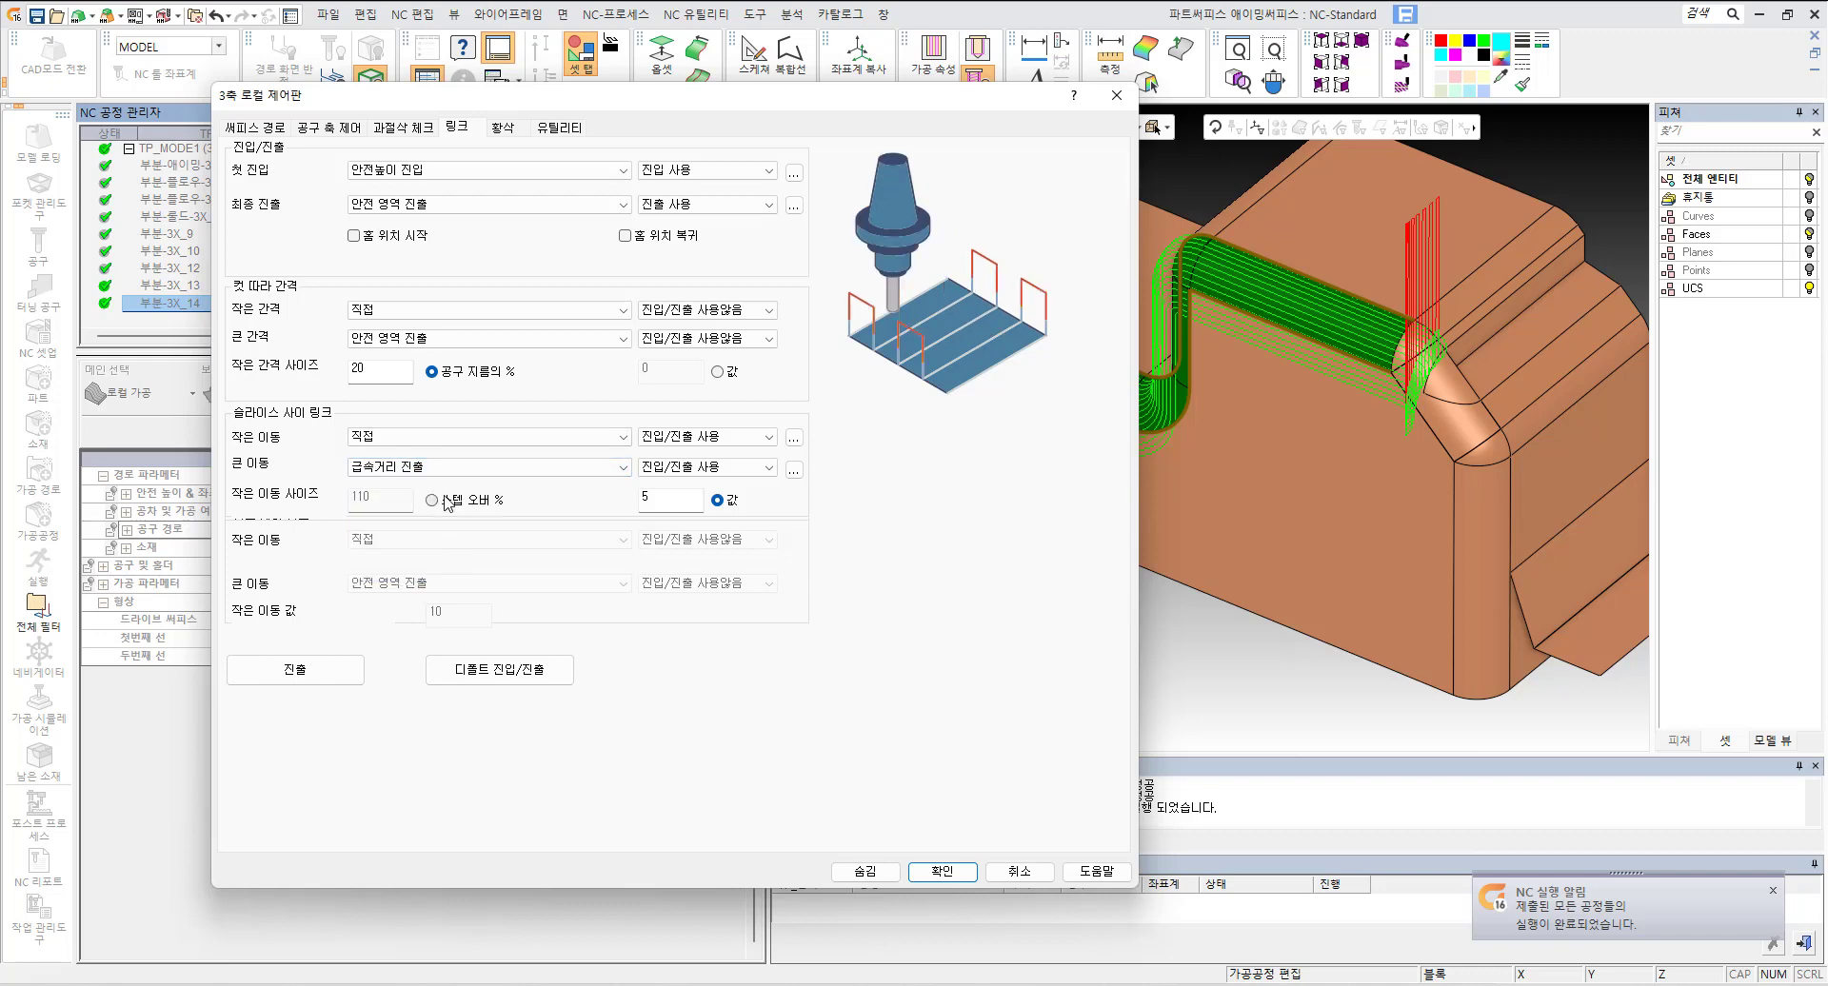
{"action": "left_click", "coordinate": [402, 469]}
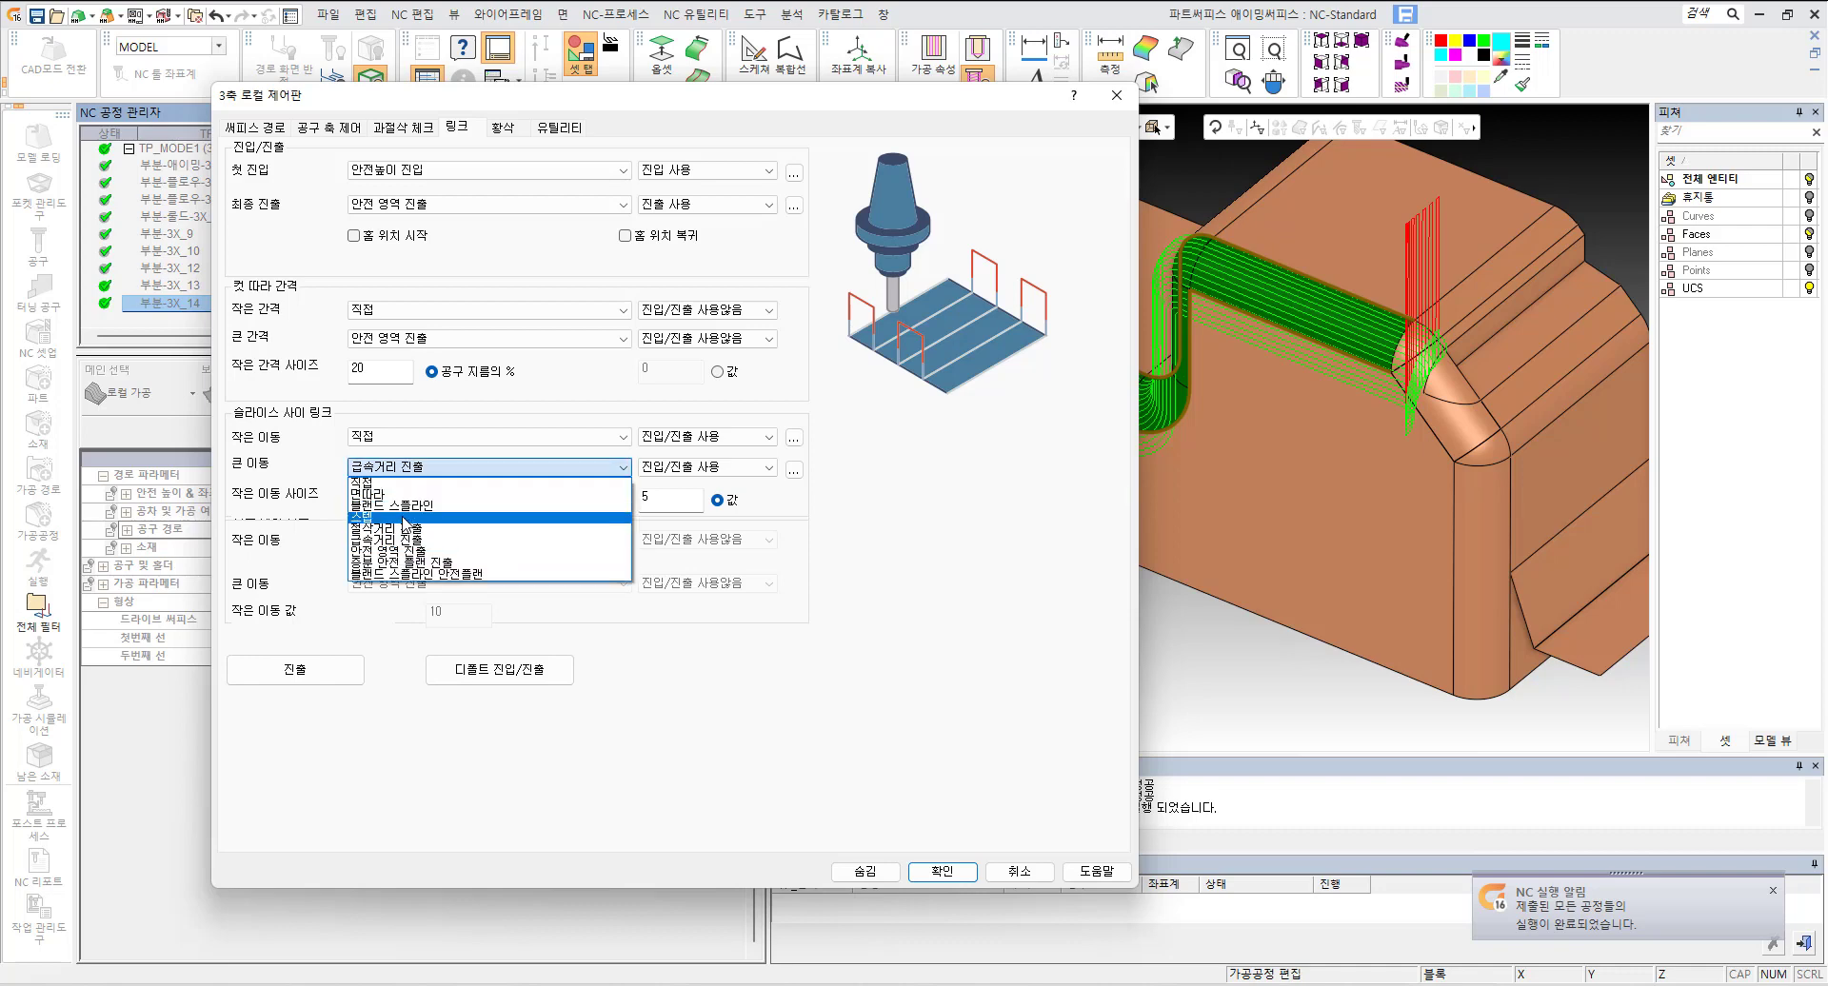
{"action": "left_click", "coordinate": [428, 539]}
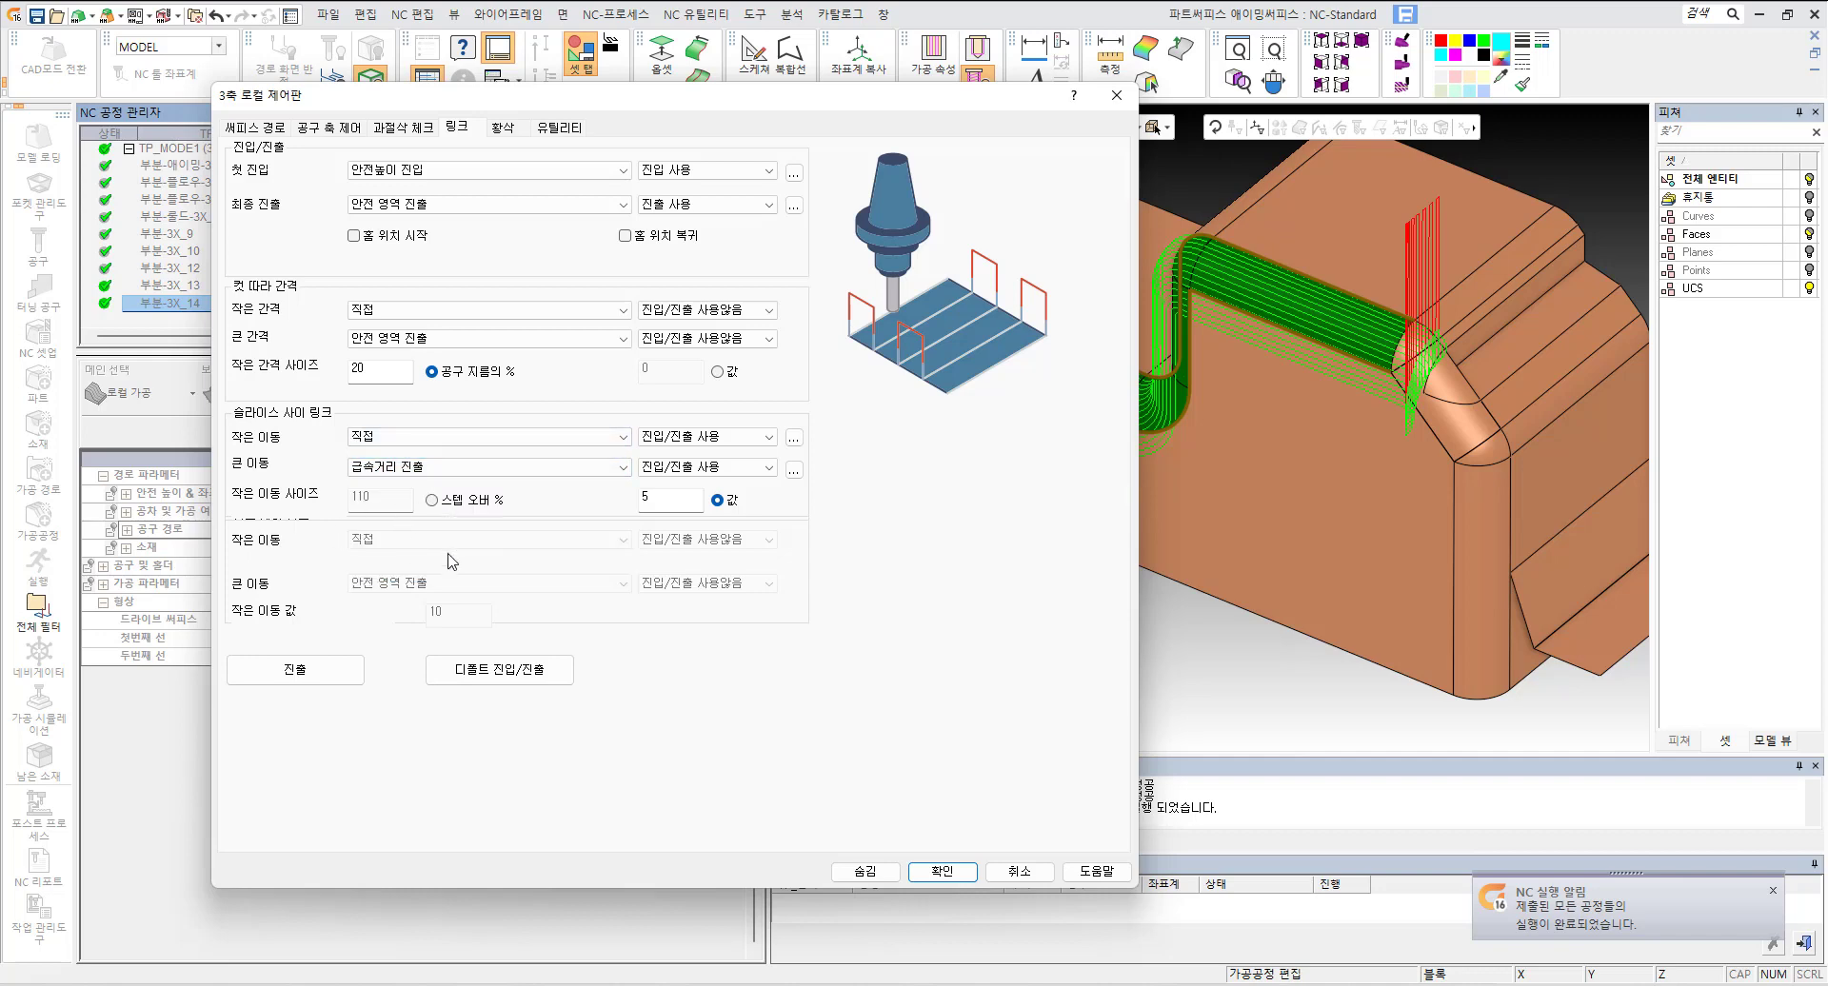
Step: Review the rapid, entry feed, exit feed and air-motion safety distances in the 진출 settings, and confirm the procedure's link settings
{"action": "left_click", "coordinate": [298, 671]}
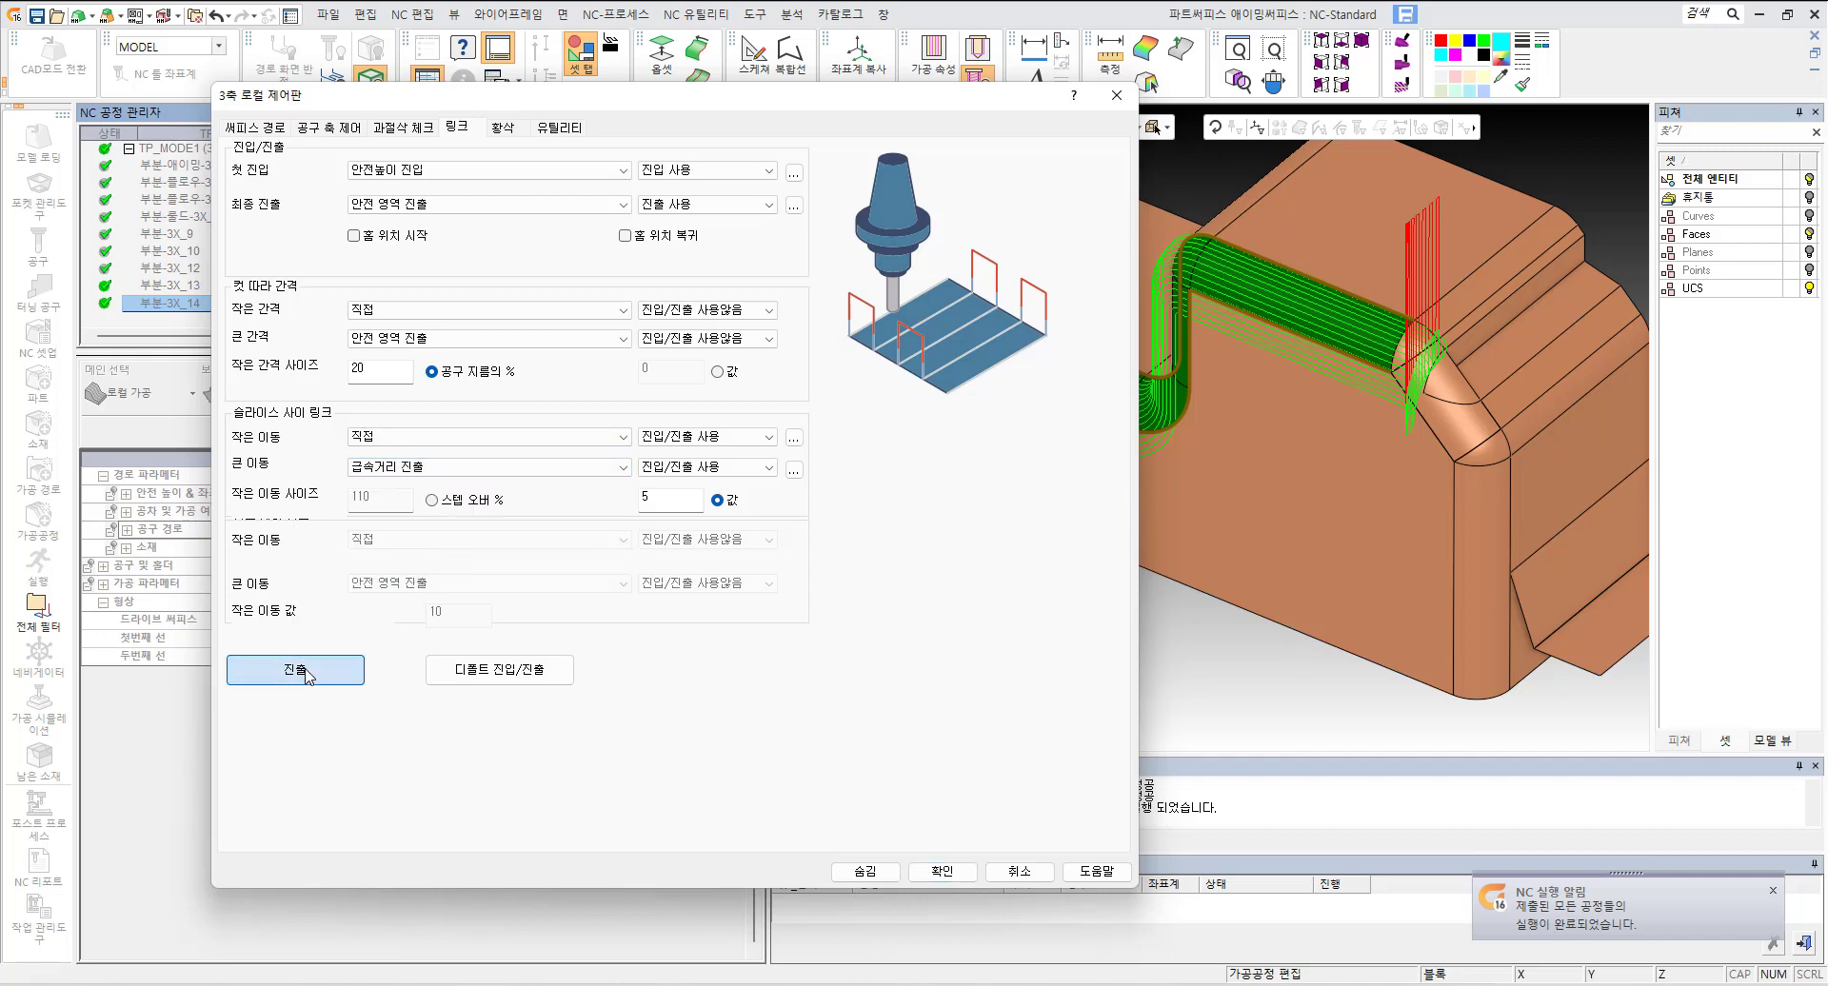
{"action": "left_click", "coordinate": [609, 684]}
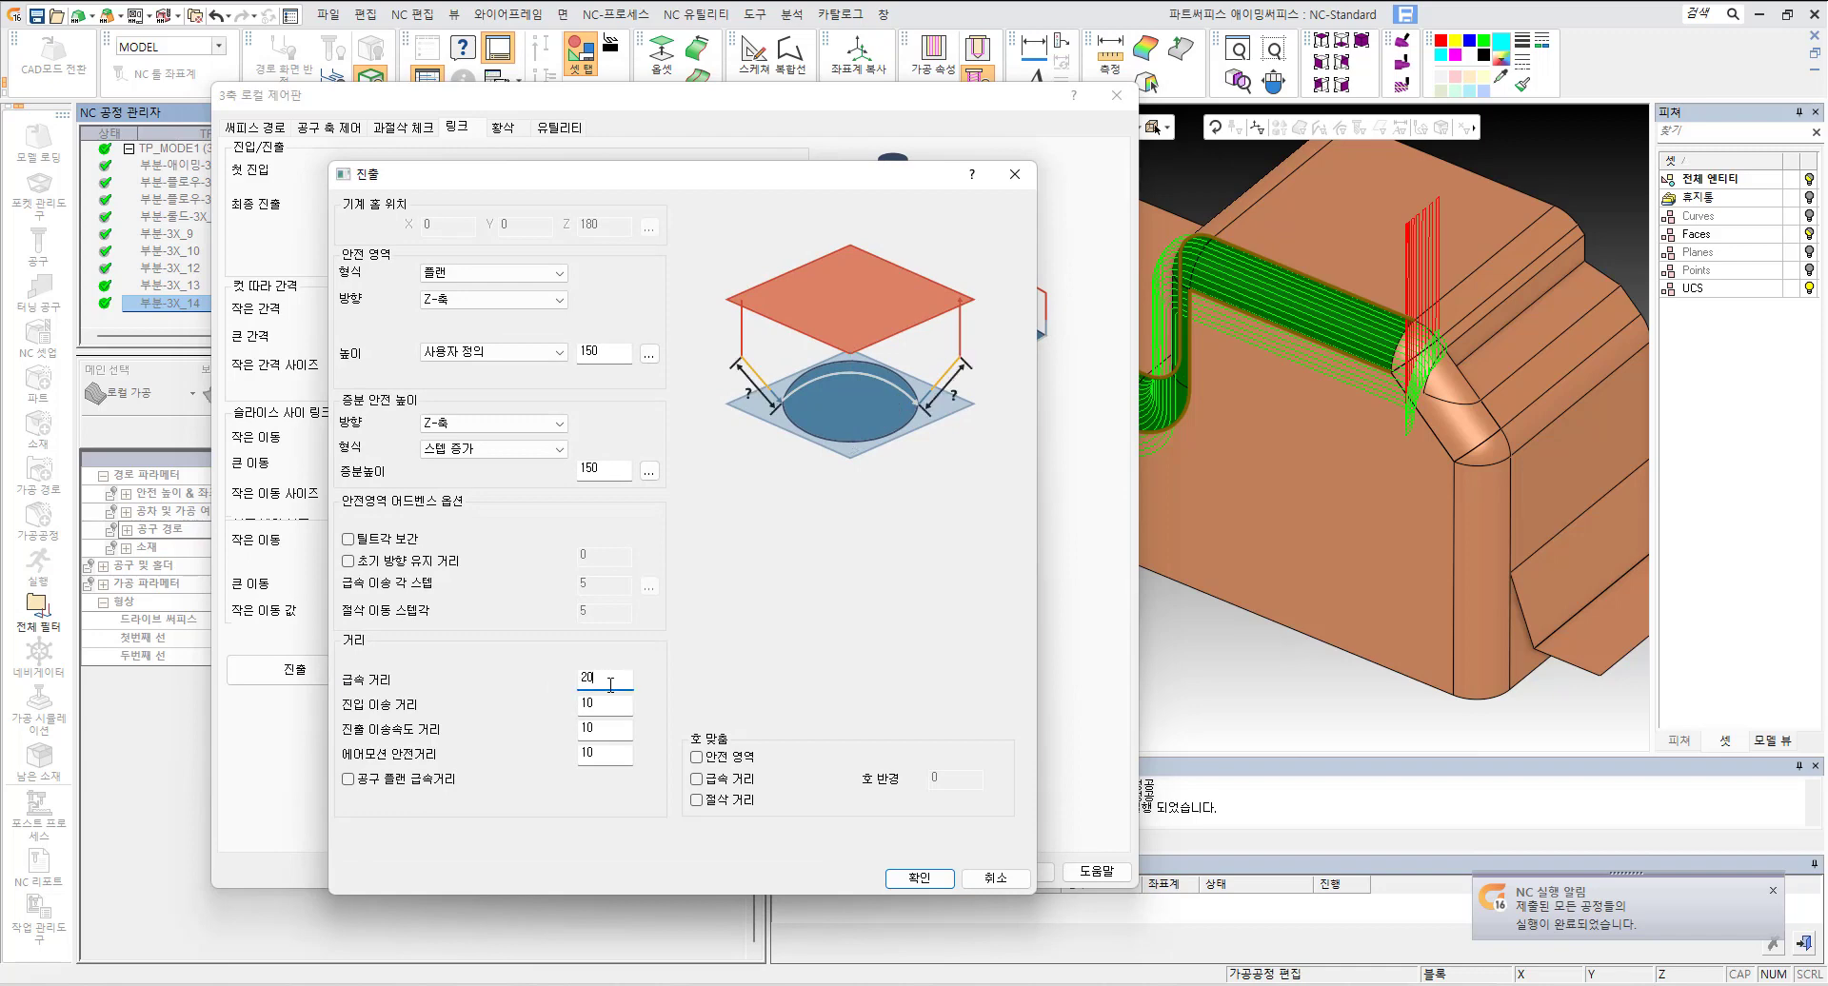
{"action": "left_click", "coordinate": [611, 704]}
{"action": "left_click", "coordinate": [606, 729]}
{"action": "left_click", "coordinate": [607, 756]}
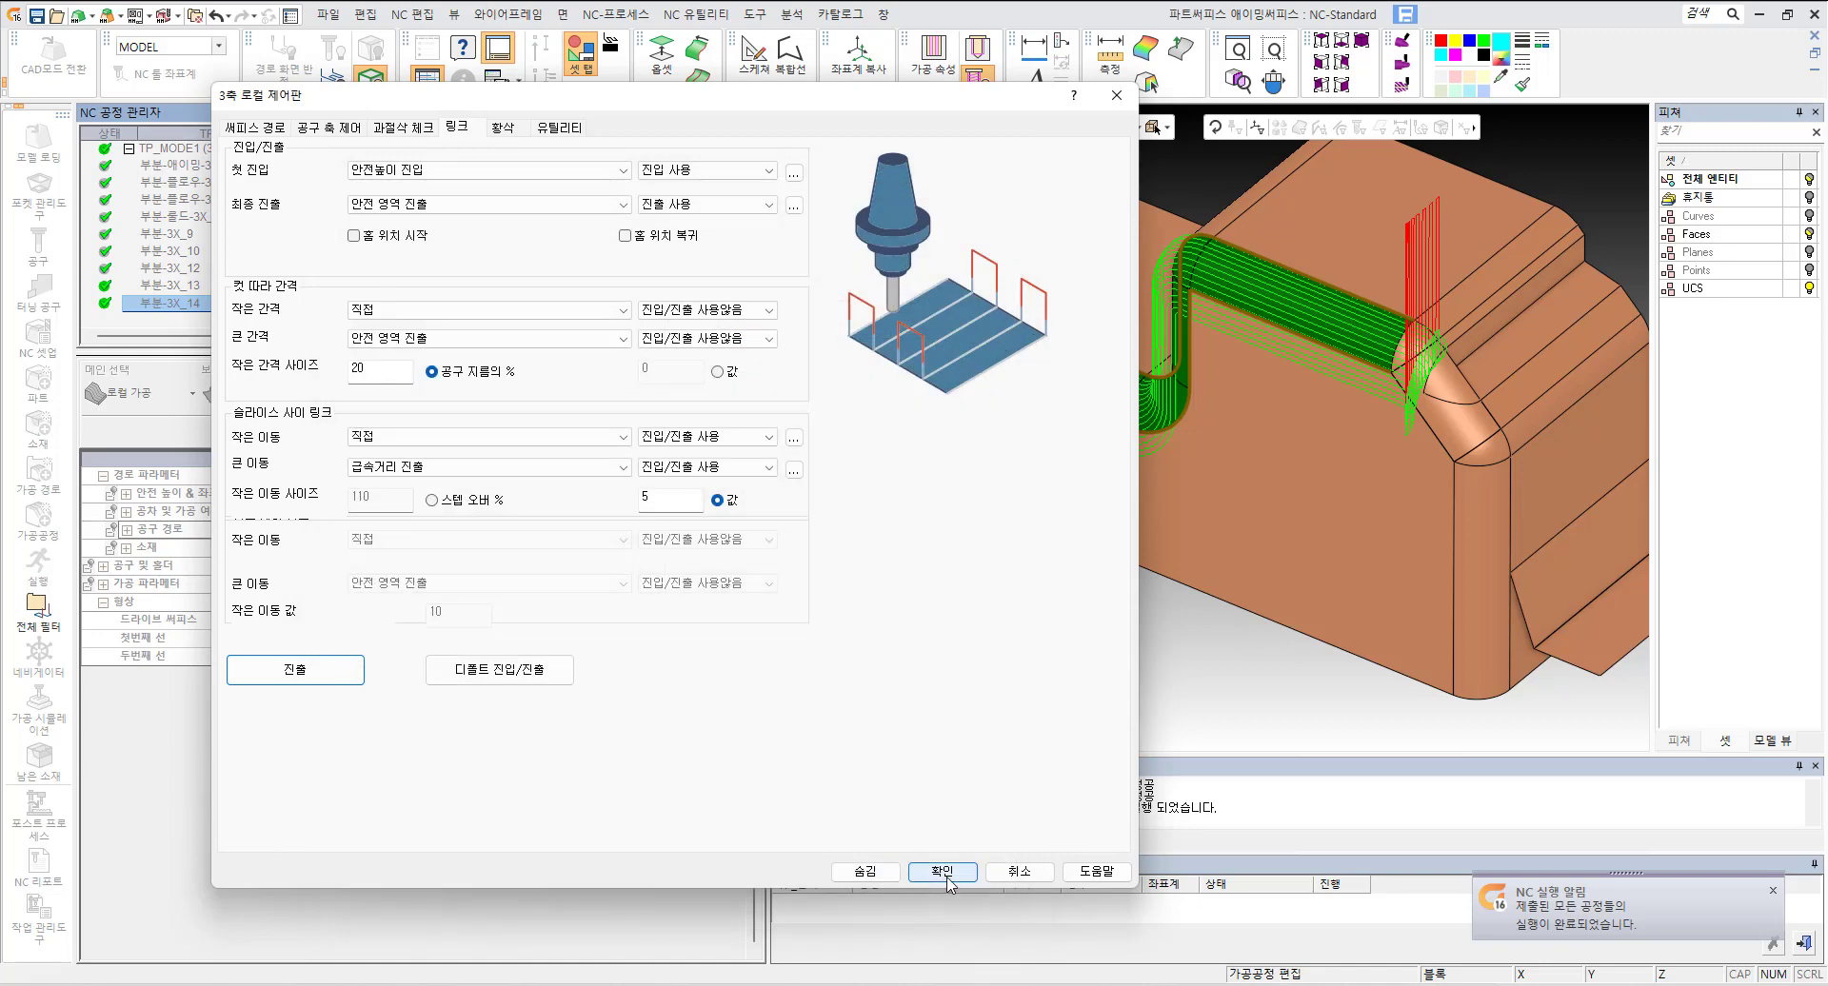
{"action": "left_click", "coordinate": [942, 872]}
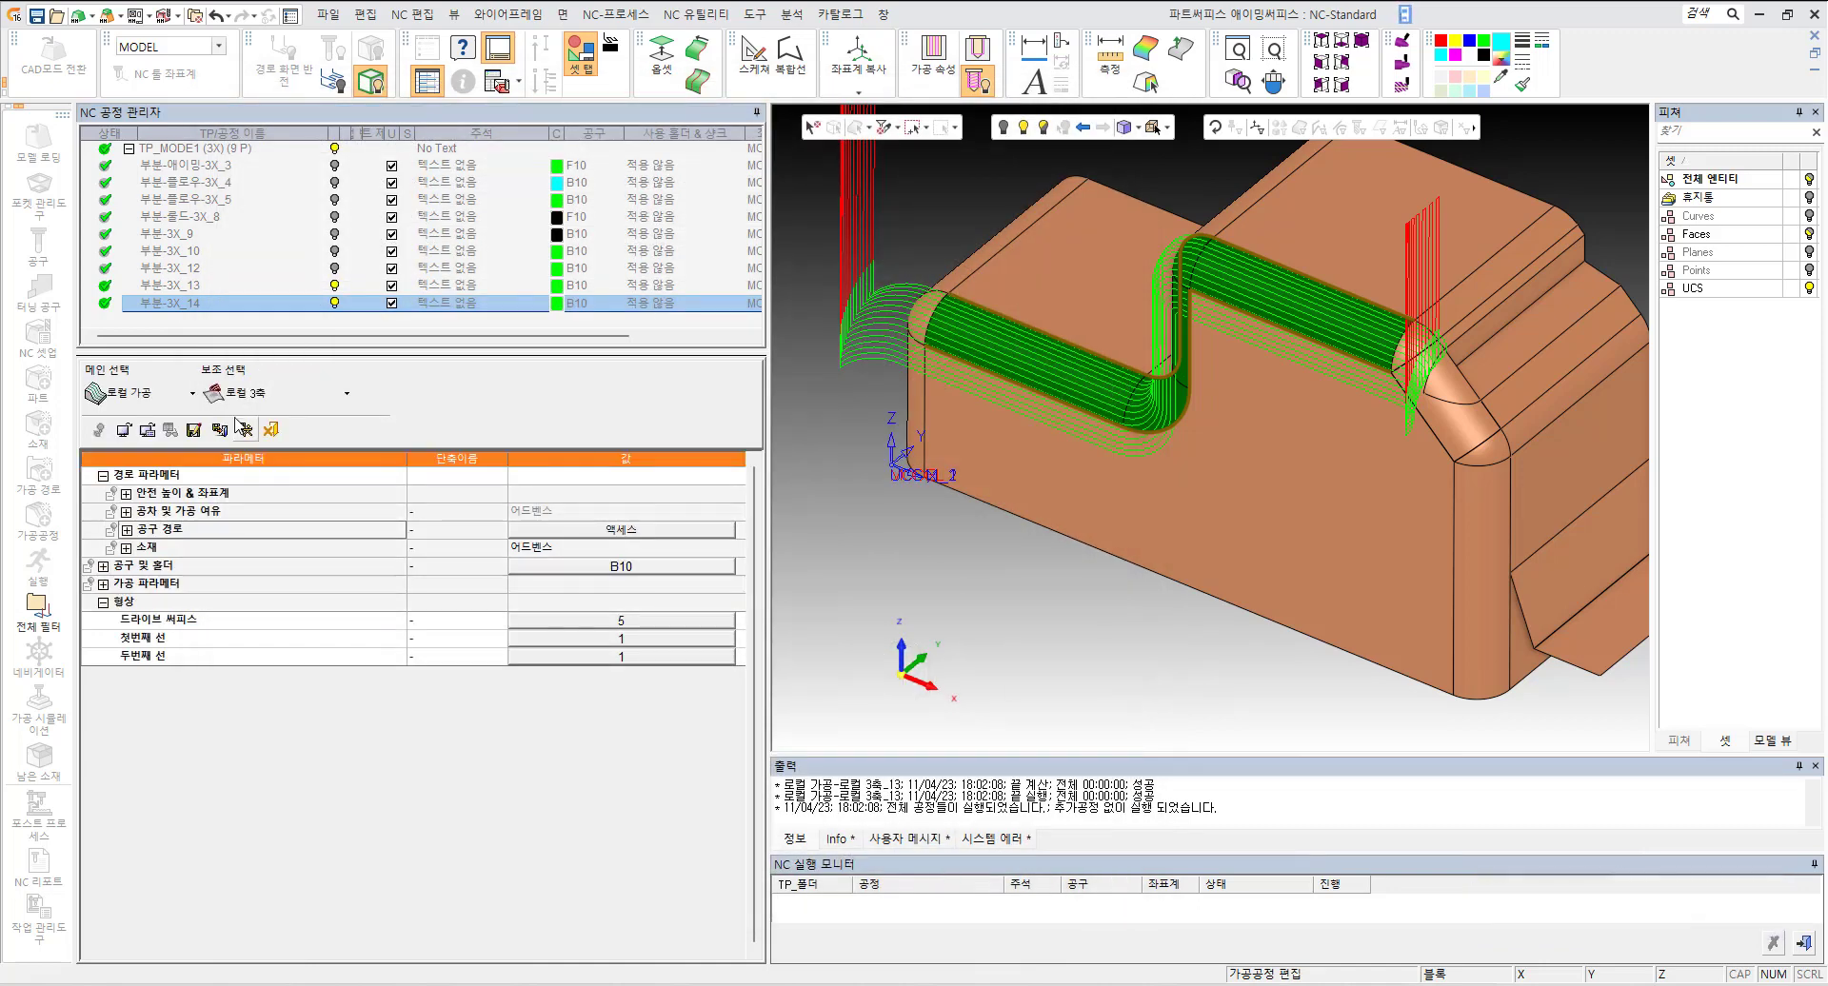
Step: Calculate the 부분-3X_14 procedure, hide the 부분-3X_13 toolpath, and inspect the new link moves between slices at the rounded corner
{"action": "left_click", "coordinate": [246, 431]}
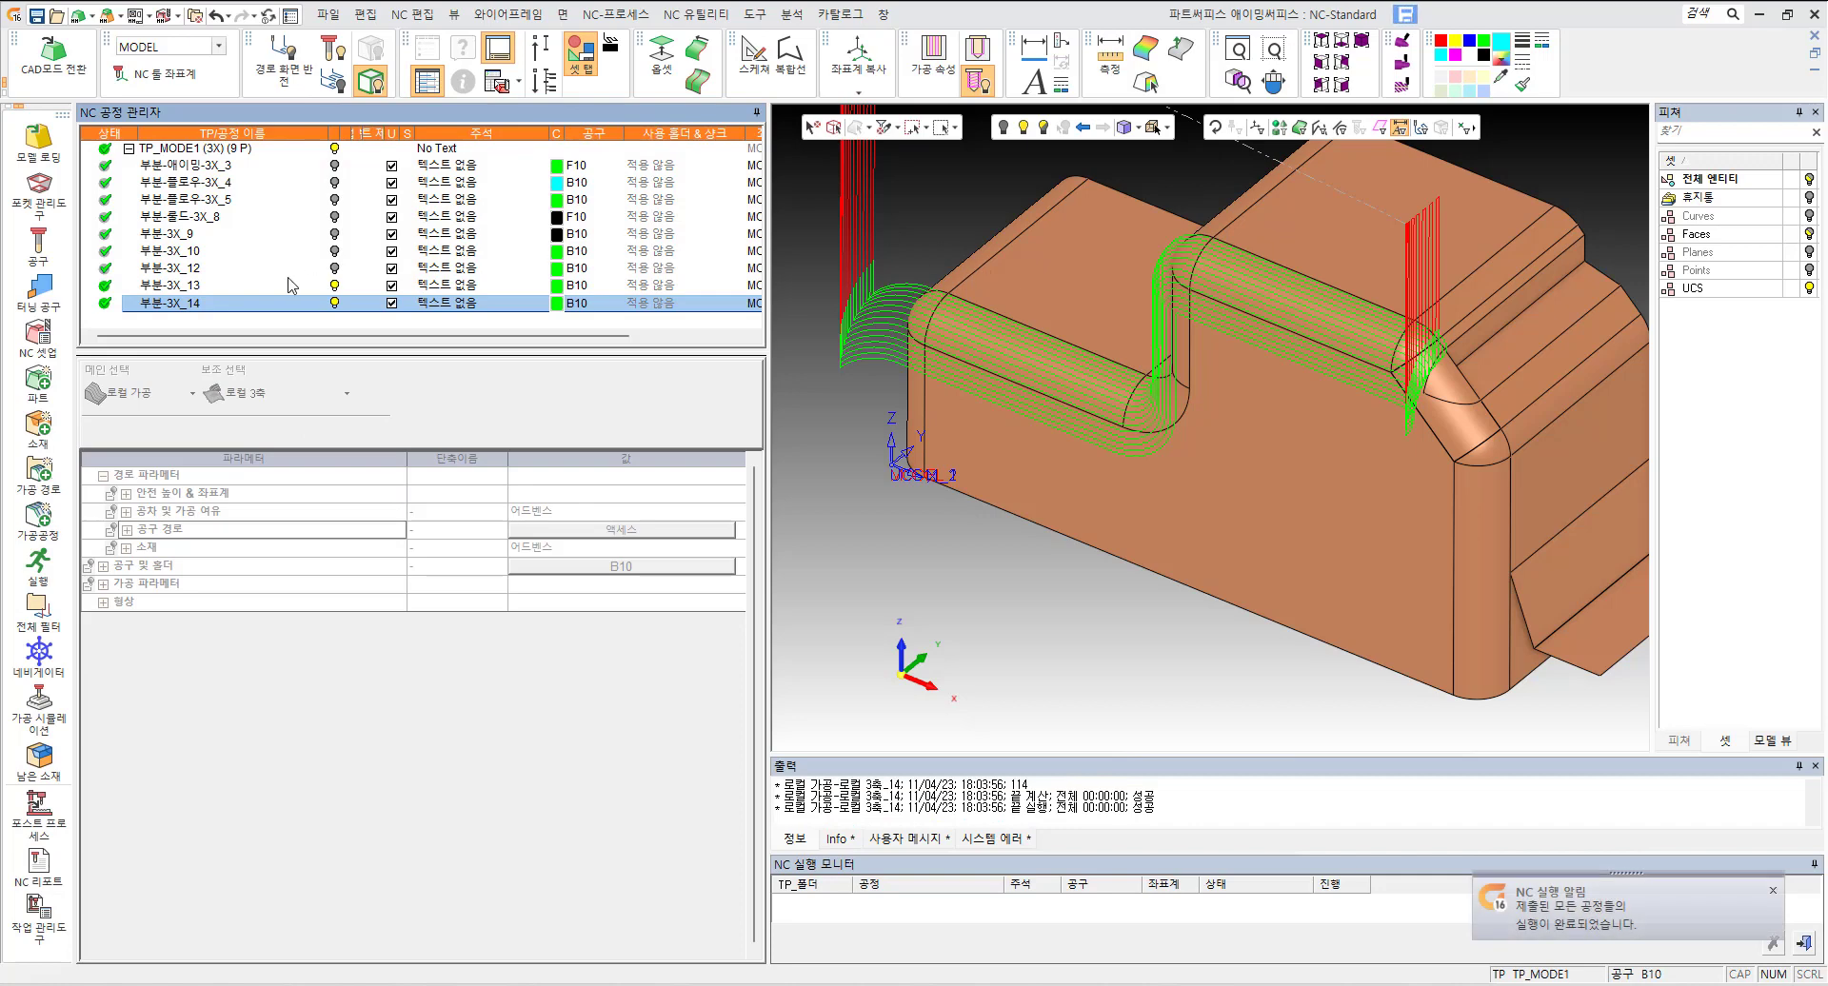
{"action": "left_click", "coordinate": [337, 285]}
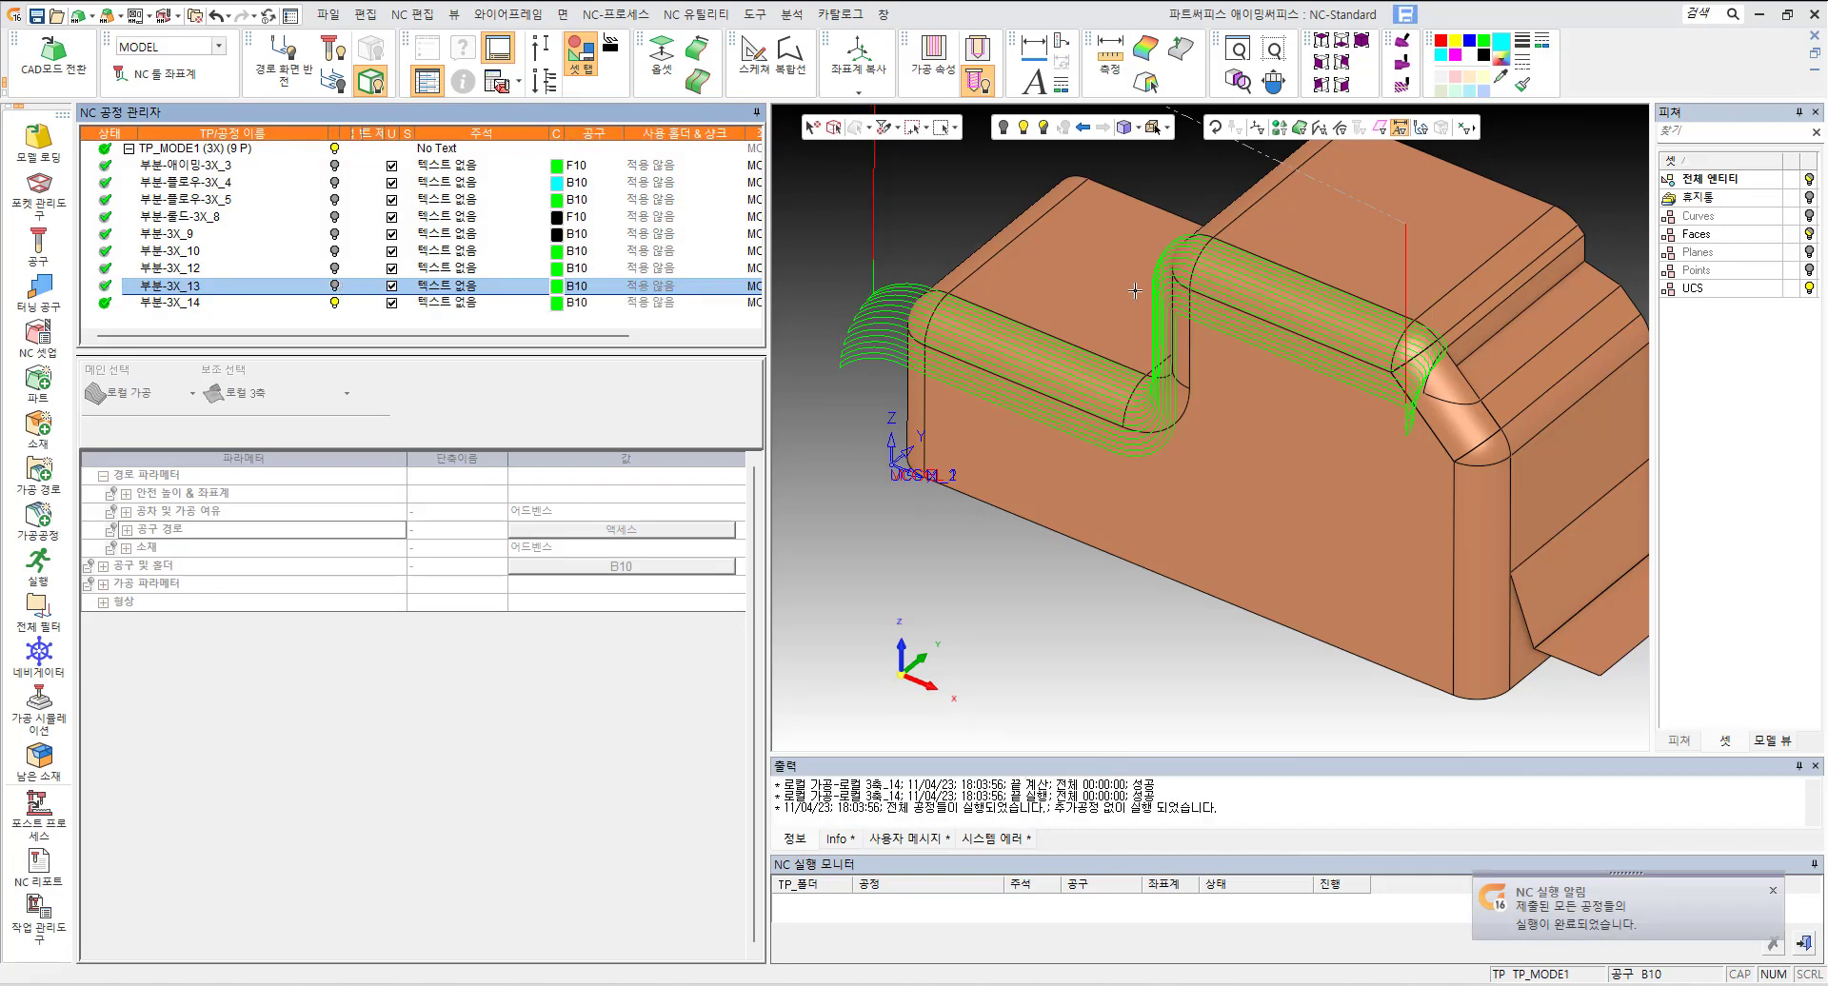
{"action": "scroll", "coordinate": [1423, 340], "scroll_direction": "up", "scroll_amount": 8}
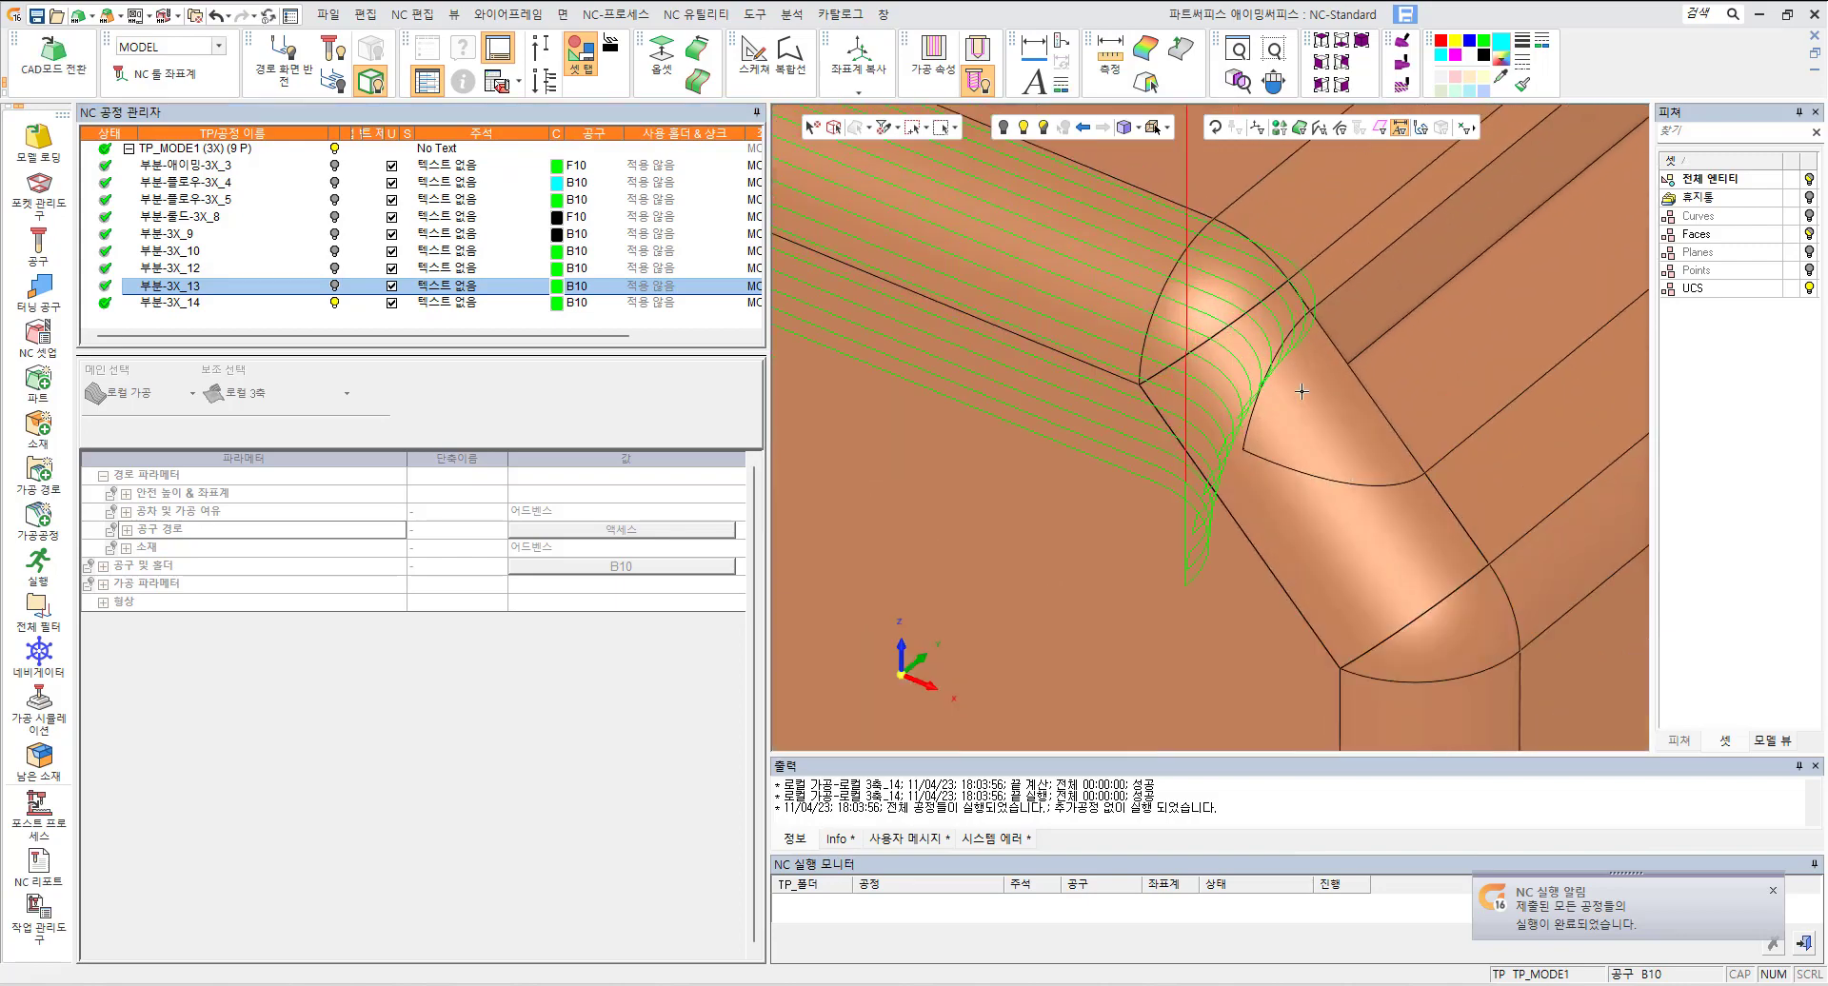
{"action": "middle_click_drag", "start_coordinate": [1302, 391], "coordinate": [1363, 321]}
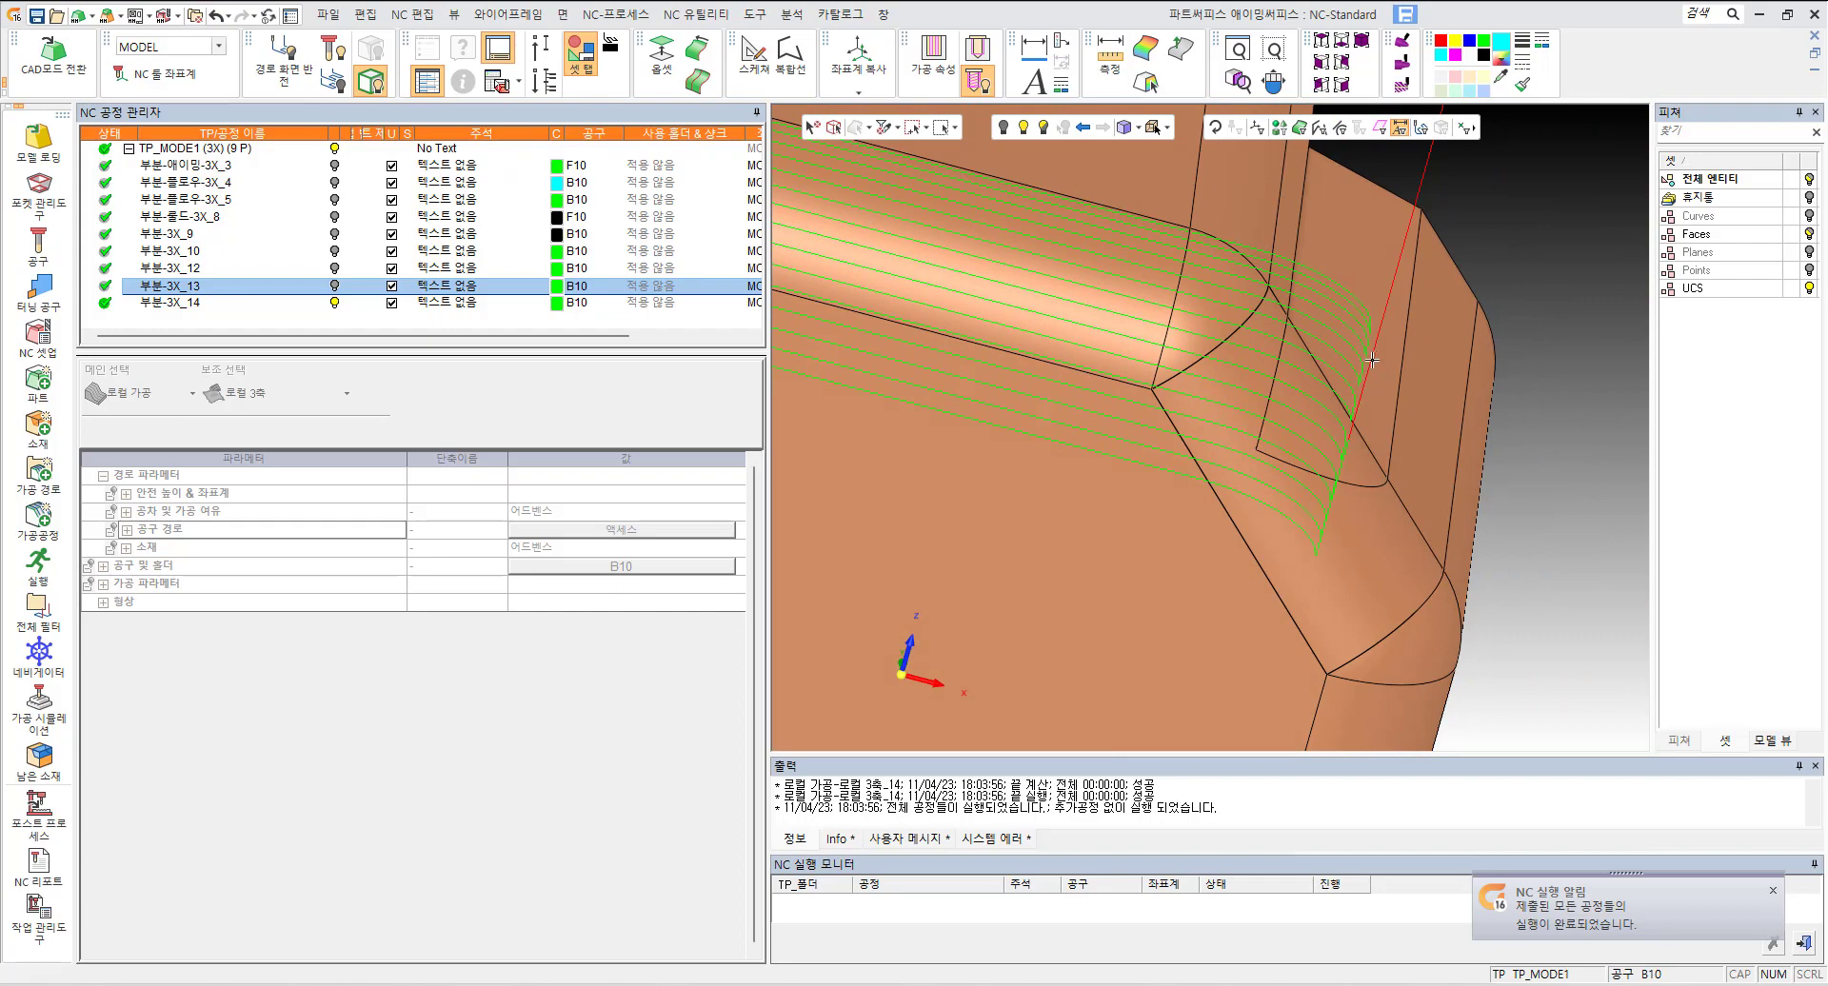
{"action": "scroll", "coordinate": [1193, 454], "scroll_direction": "down", "scroll_amount": 10}
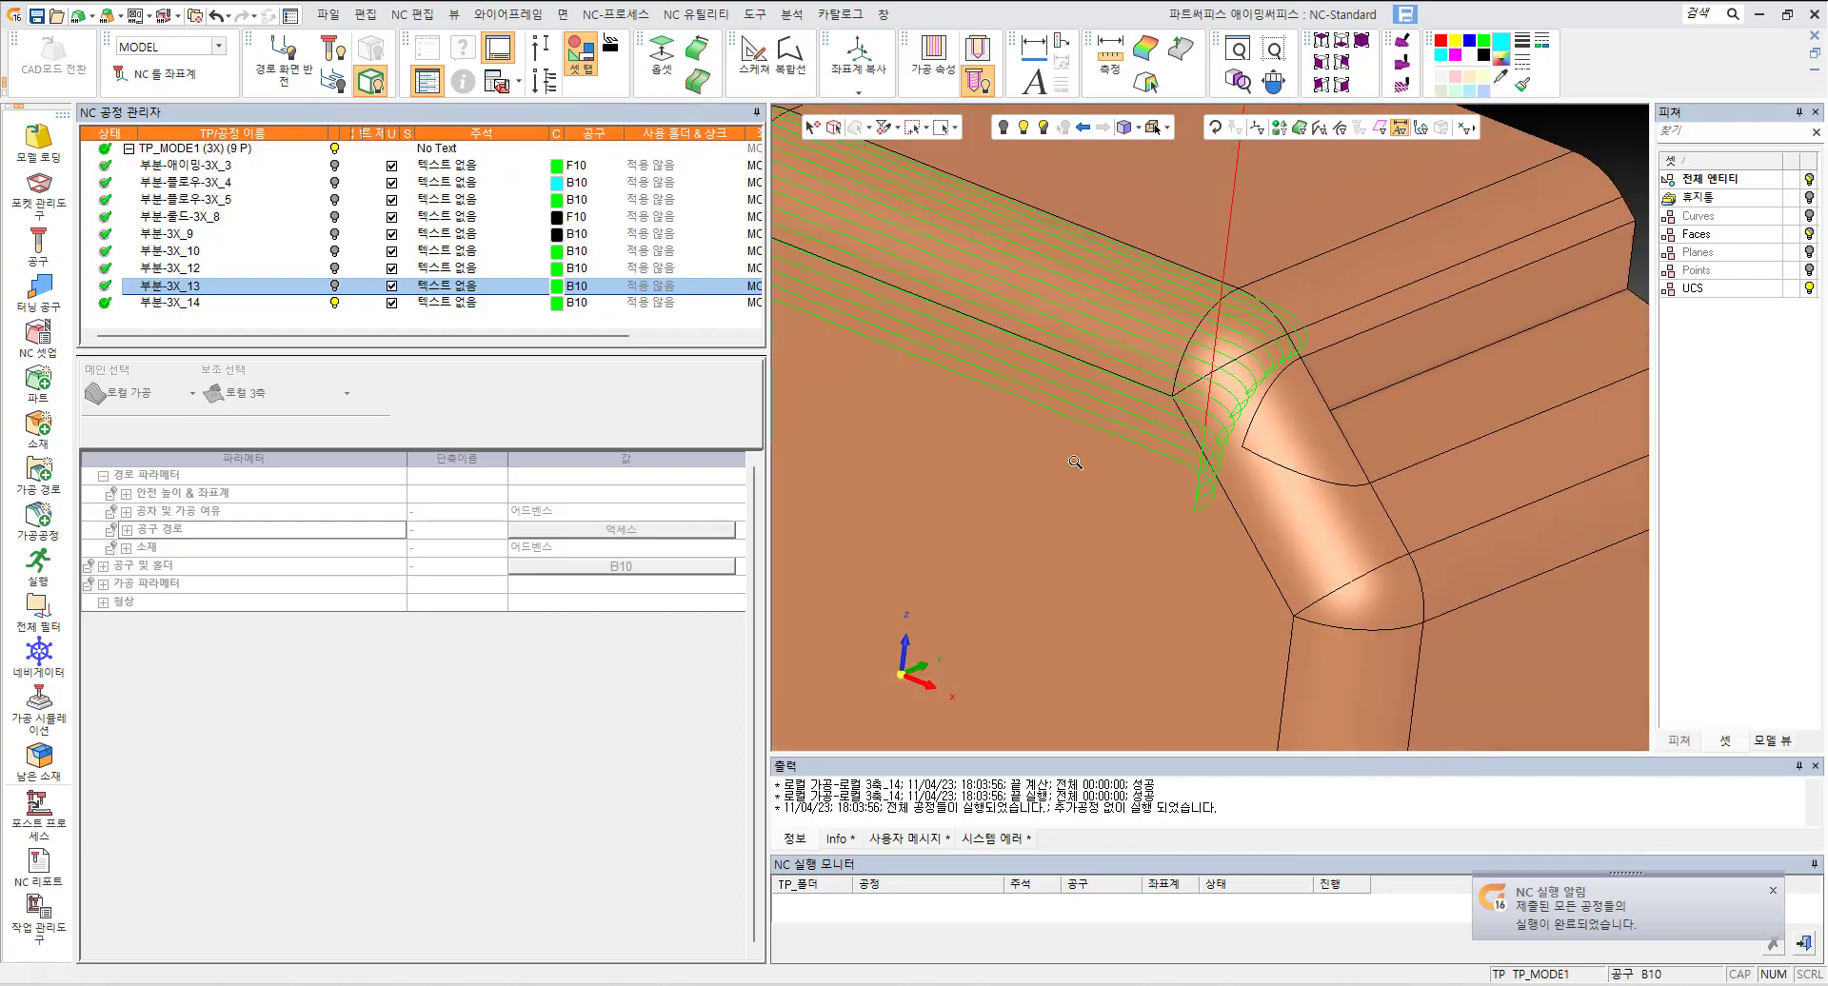
{"action": "middle_click_drag", "start_coordinate": [1201, 385], "coordinate": [1228, 415]}
{"action": "scroll", "coordinate": [1225, 413], "scroll_direction": "up", "scroll_amount": 2}
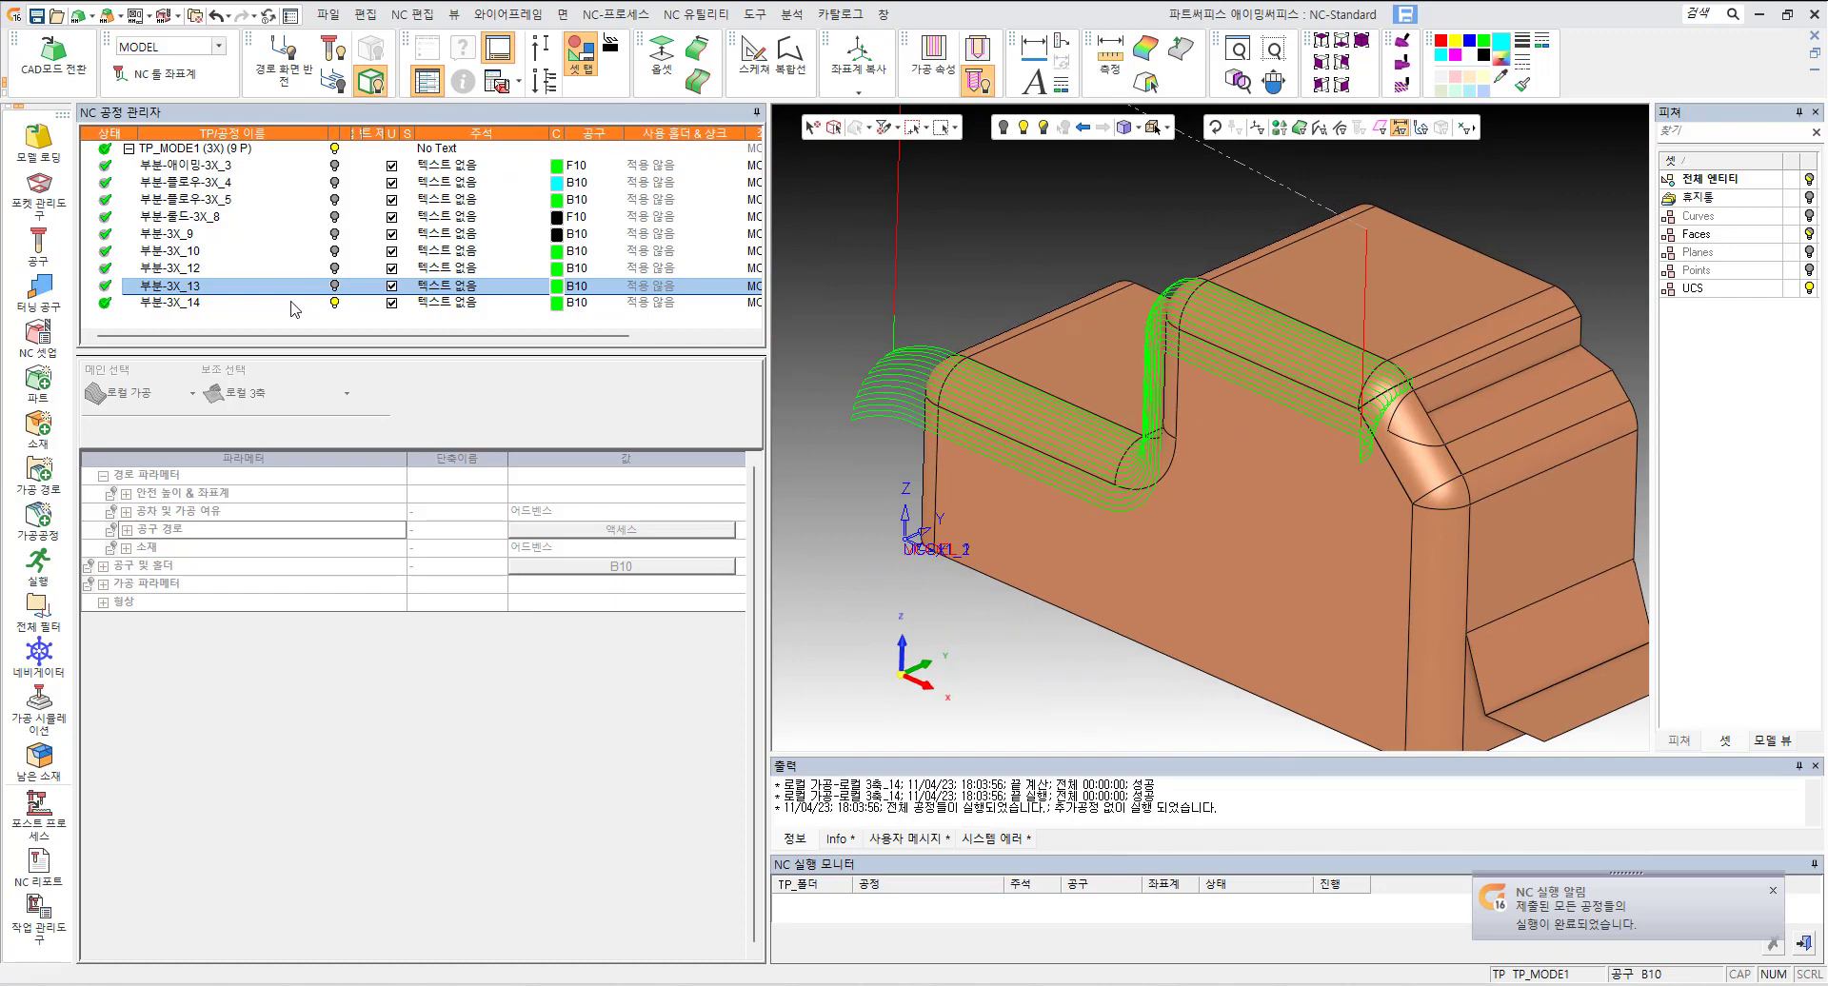
Step: Review the between-slice link settings of 부분-3X_14 without changing them, and examine the toolpath's extended end in the model
{"action": "left_click", "coordinate": [187, 304]}
{"action": "double_click", "coordinate": [197, 305]}
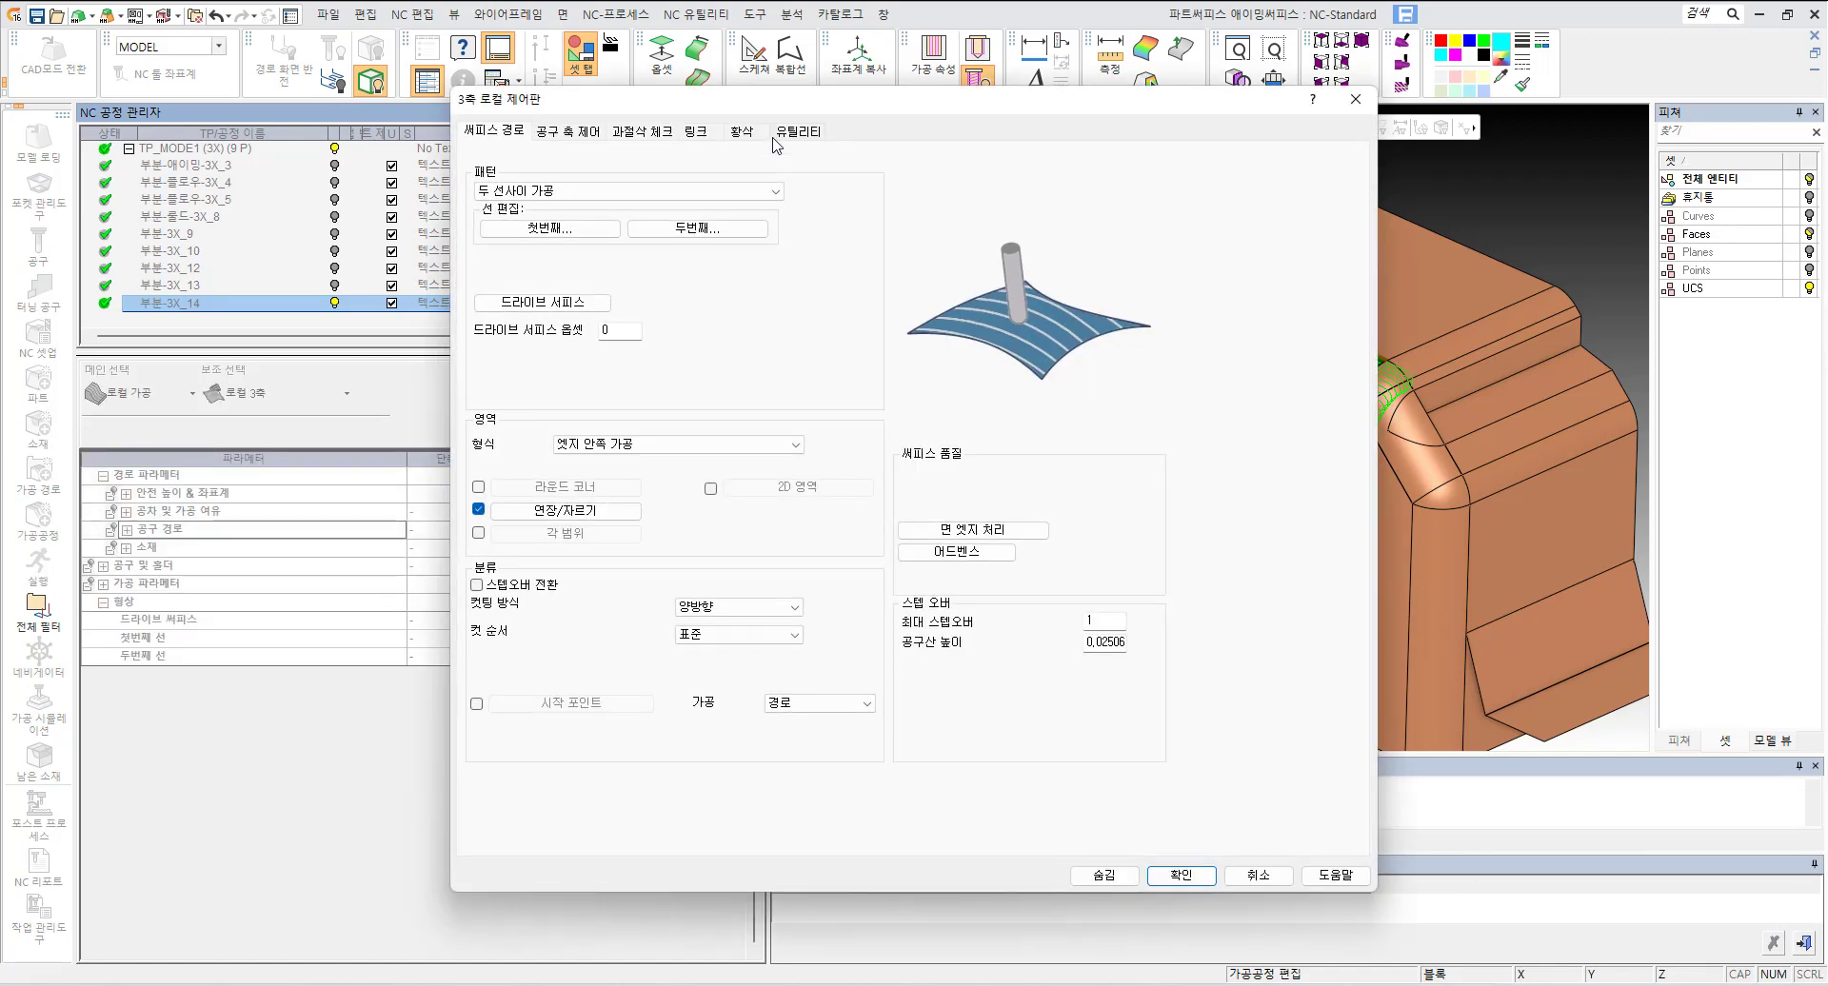
{"action": "left_click", "coordinate": [696, 133]}
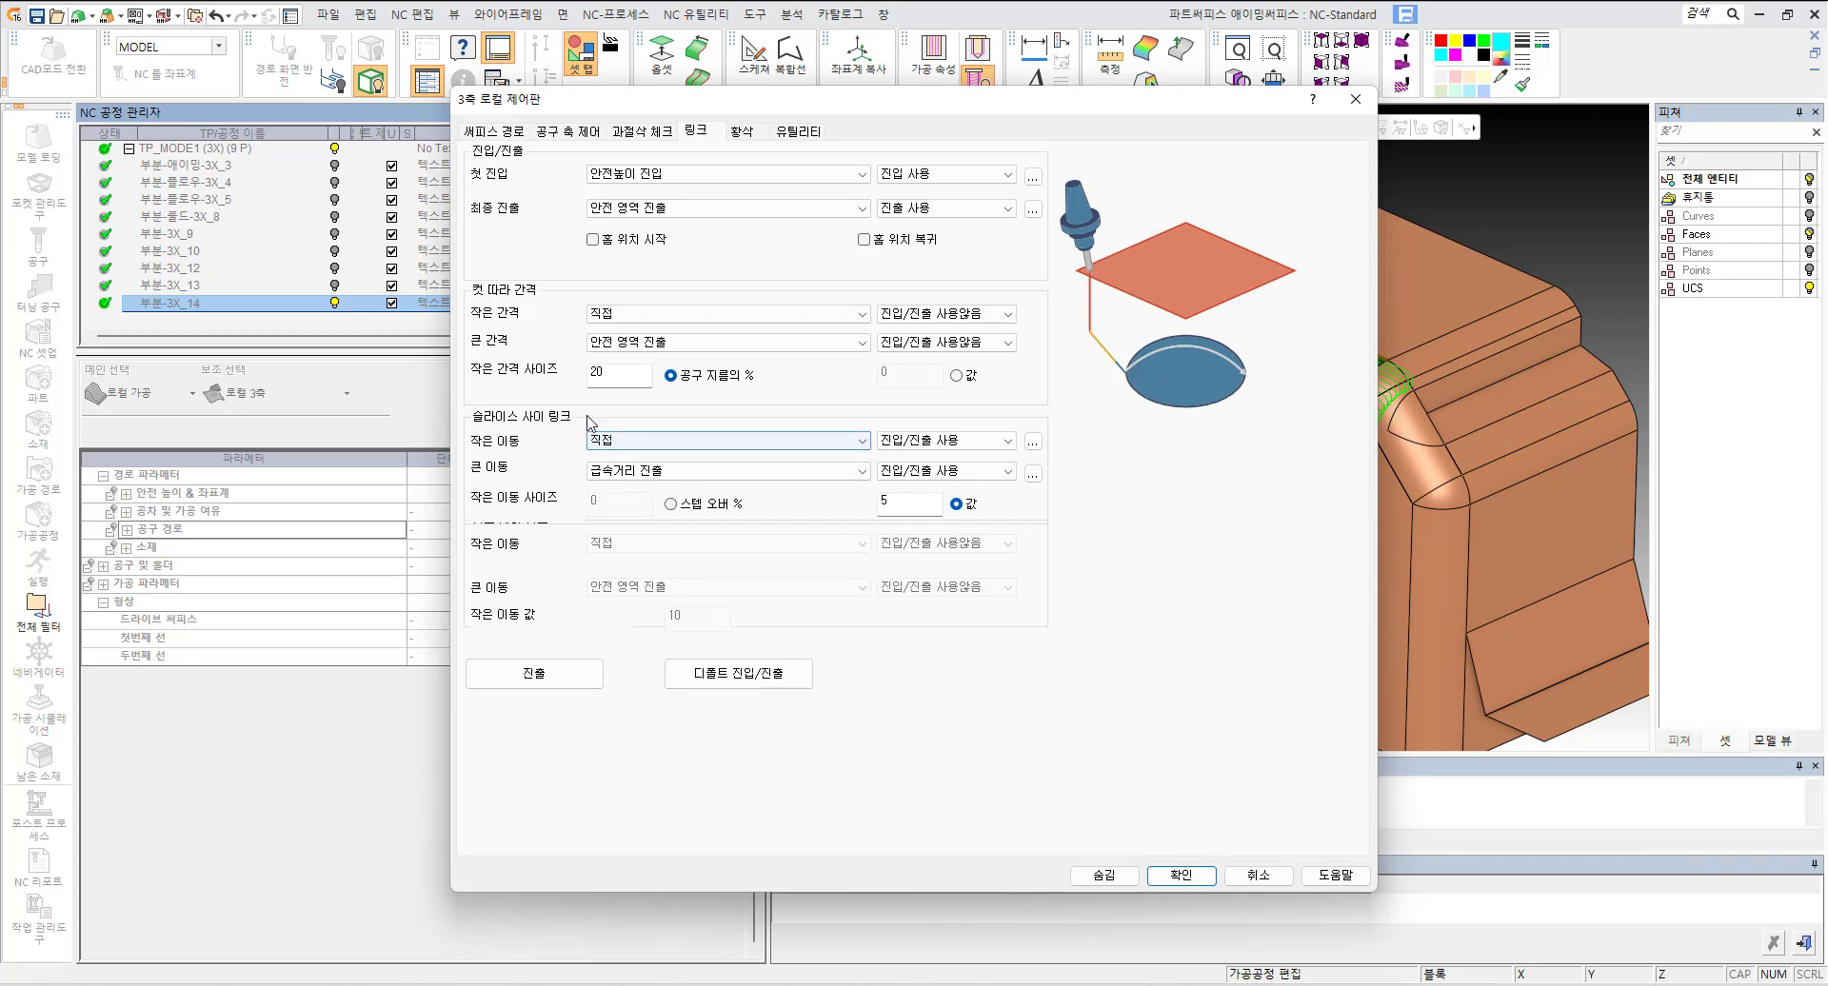
{"action": "left_click", "coordinate": [1259, 875]}
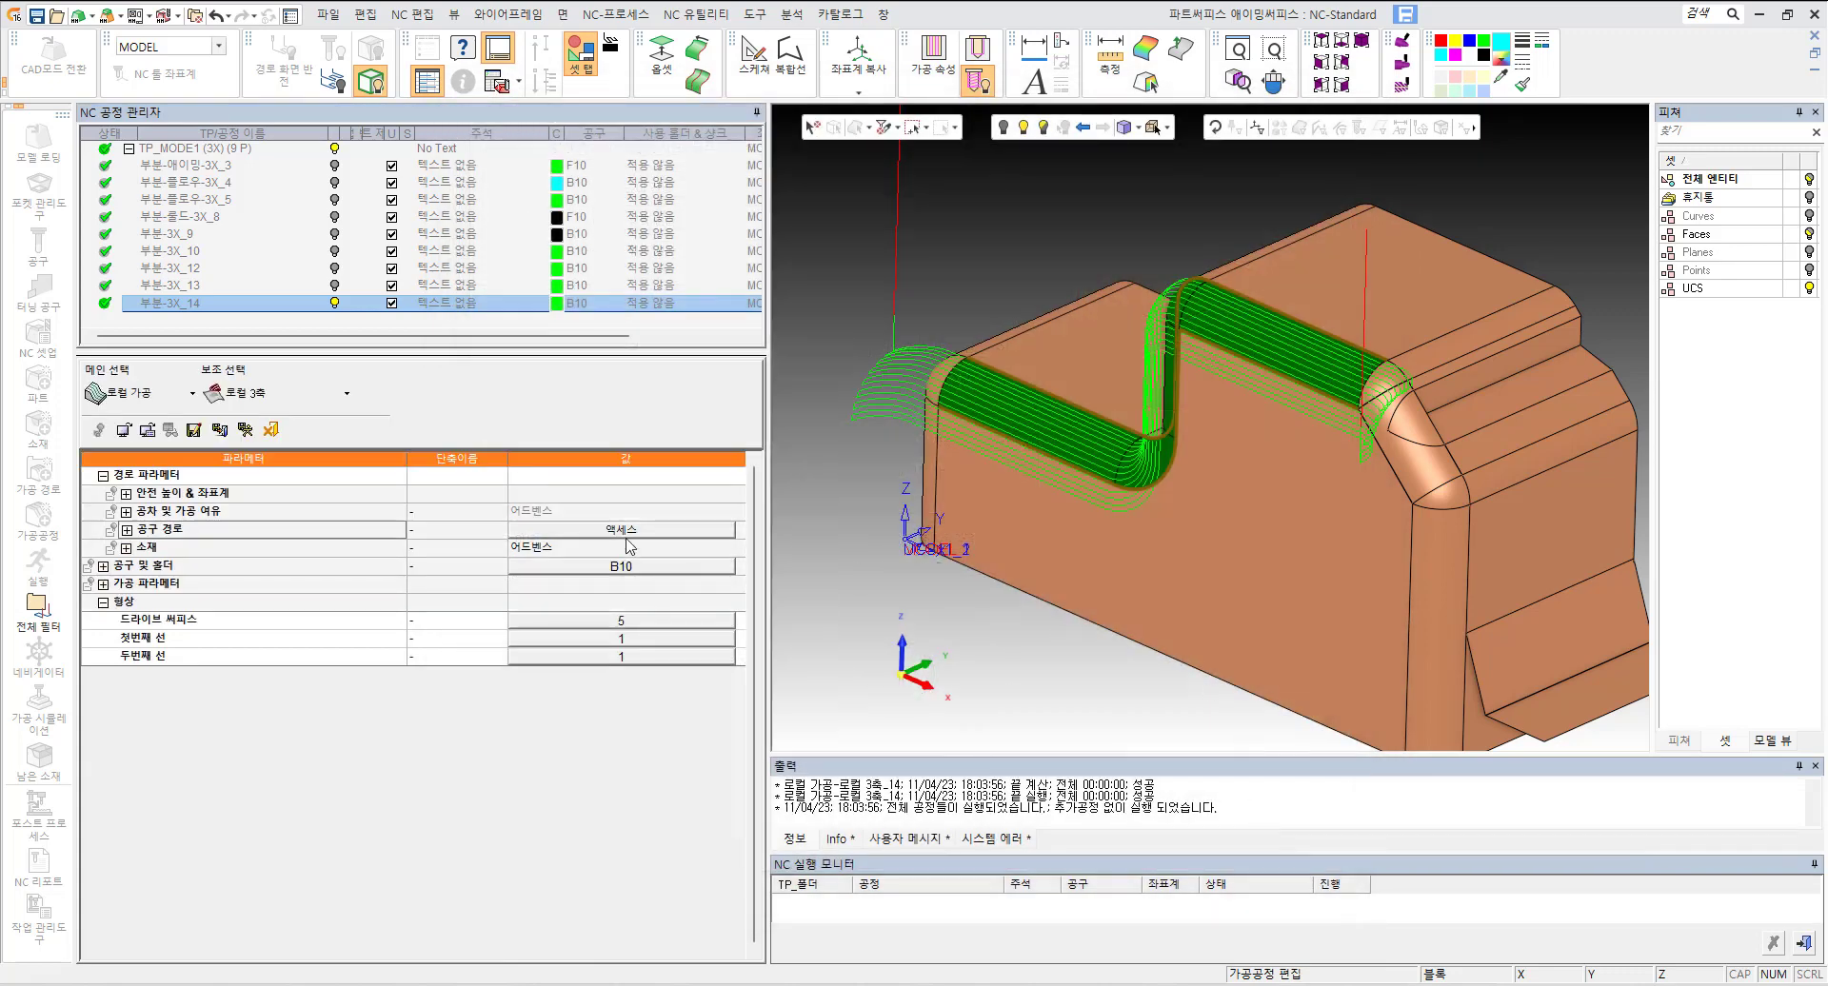
{"action": "left_click", "coordinate": [272, 430]}
{"action": "scroll", "coordinate": [1046, 317], "scroll_direction": "up", "scroll_amount": 6}
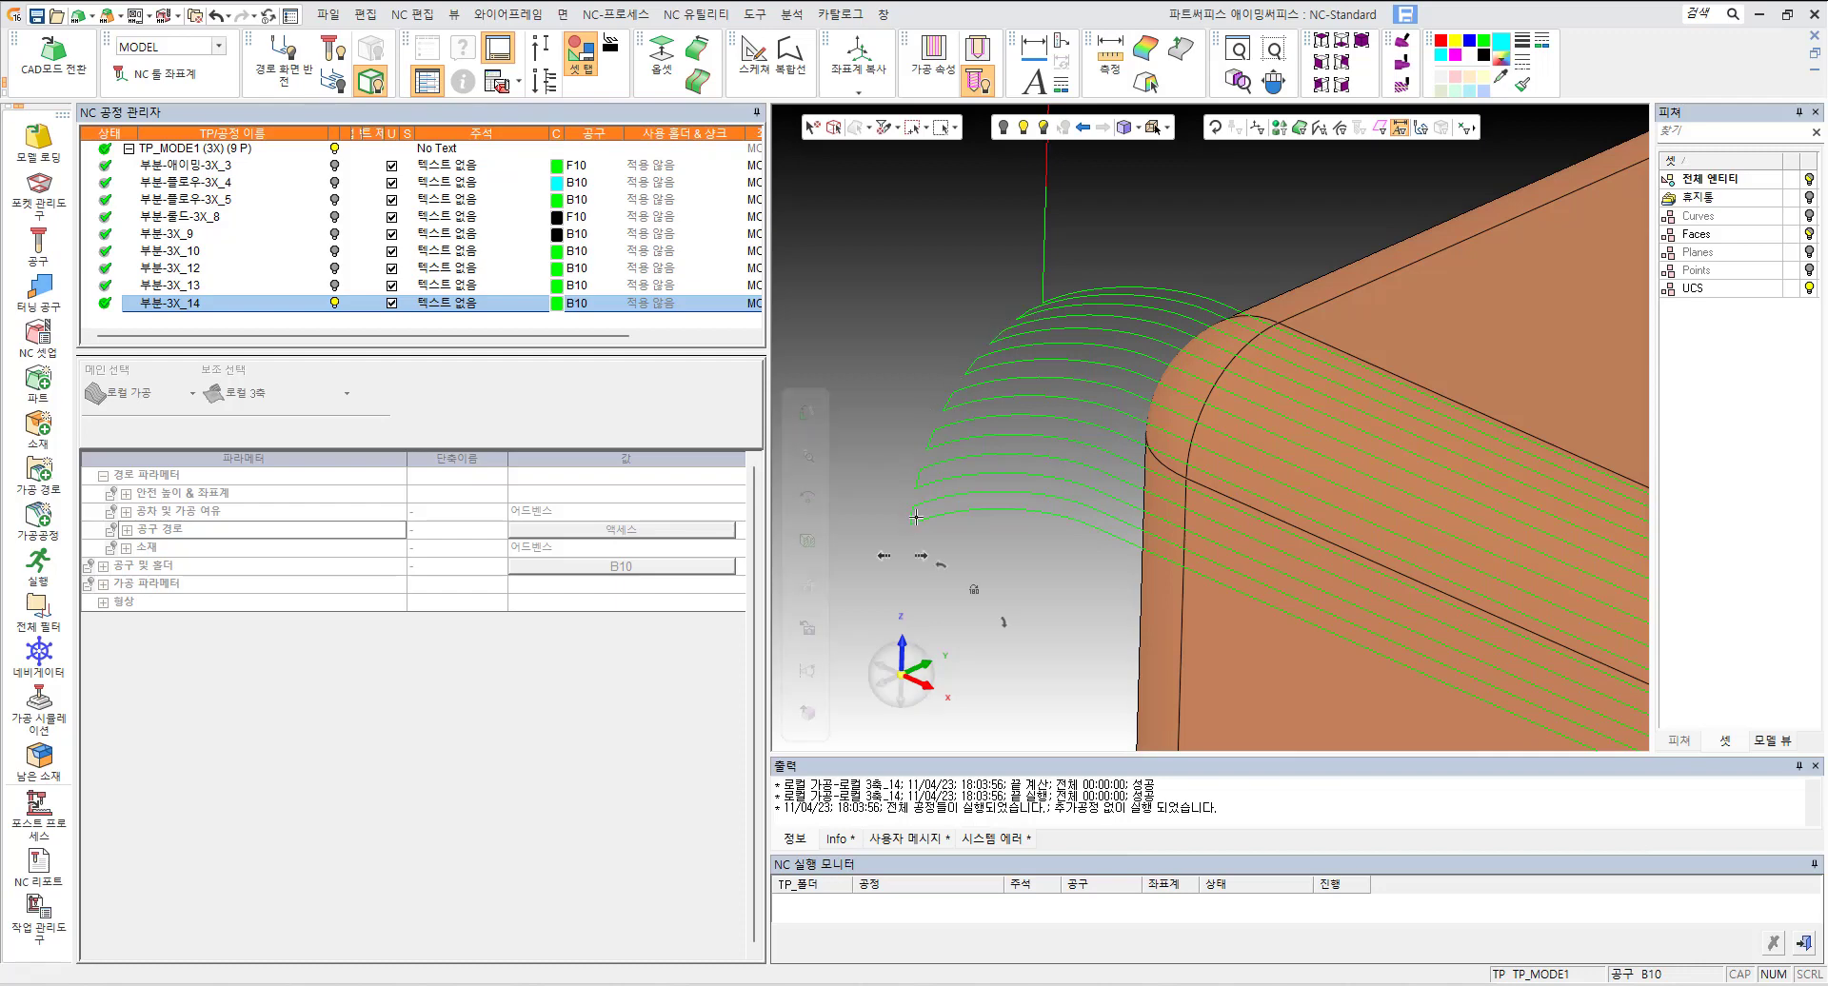
{"action": "scroll", "coordinate": [1203, 535], "scroll_direction": "down", "scroll_amount": 8}
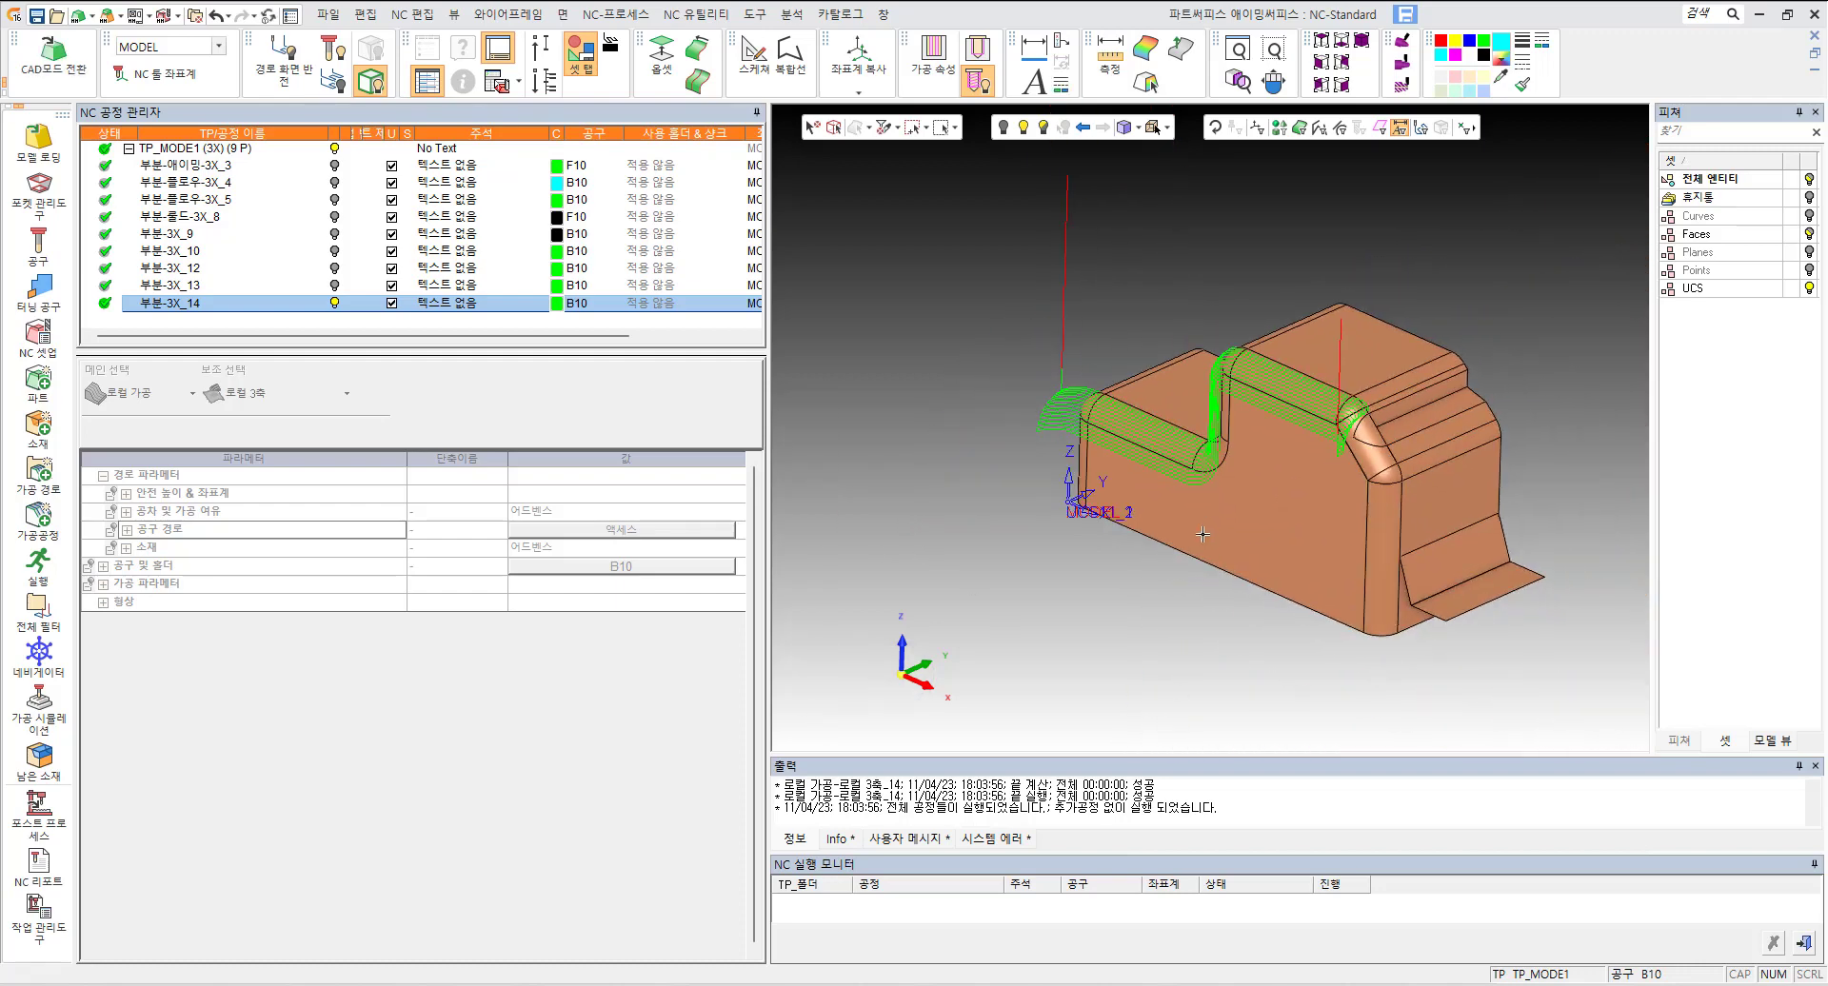
{"action": "middle_click_drag", "start_coordinate": [1203, 535], "coordinate": [1177, 436]}
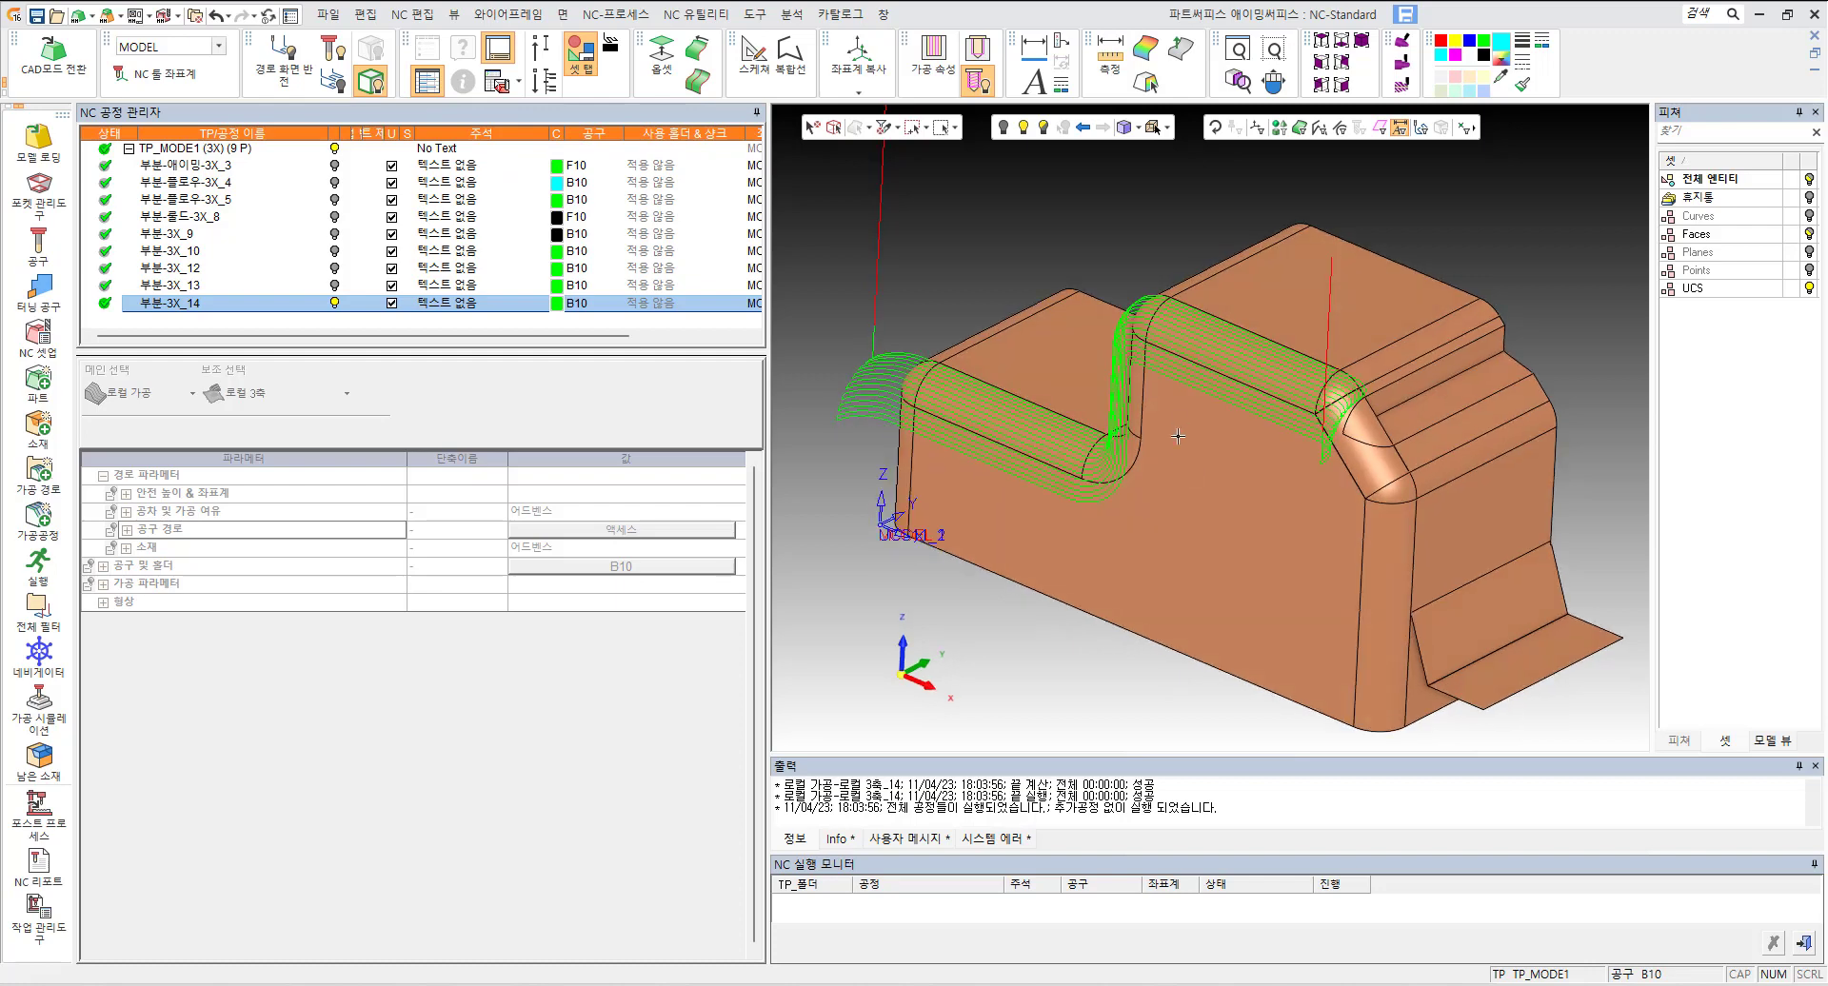
Step: Reopen the 부분-3X_14 tool path settings, review the links and the available surface path patterns, and leave the procedure unchanged
{"action": "double_click", "coordinate": [225, 303]}
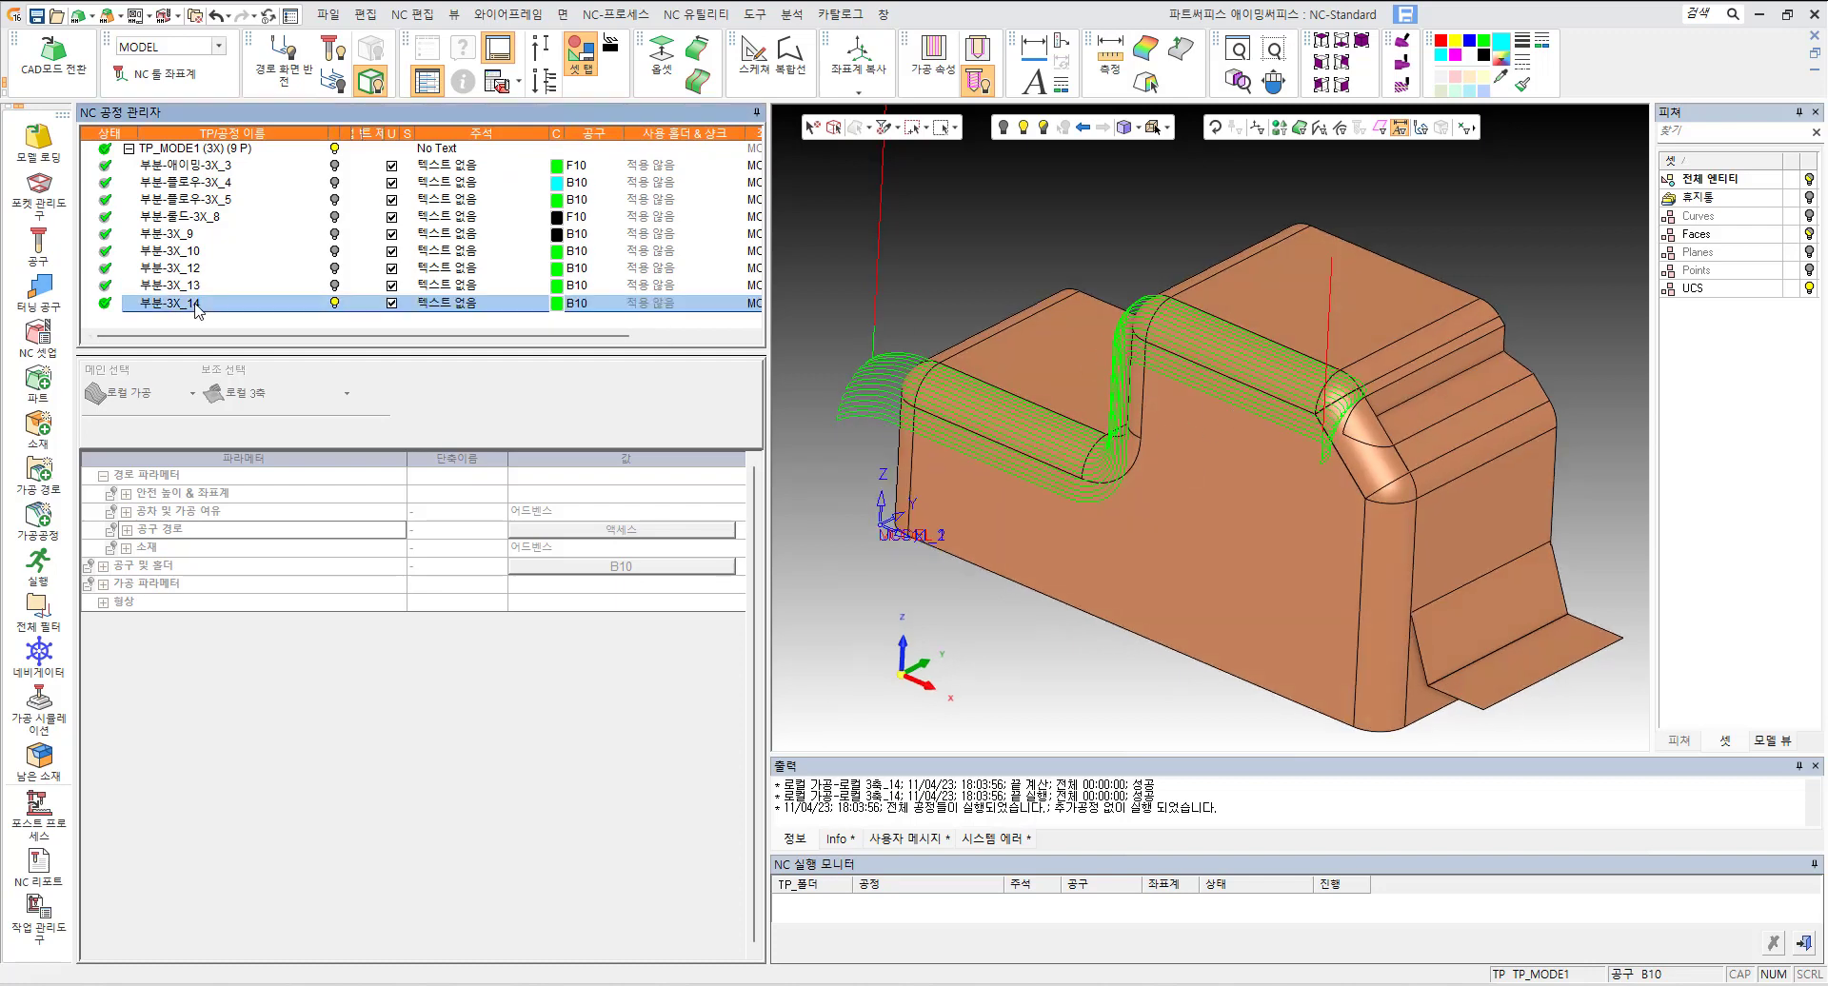
{"action": "left_click", "coordinate": [629, 530]}
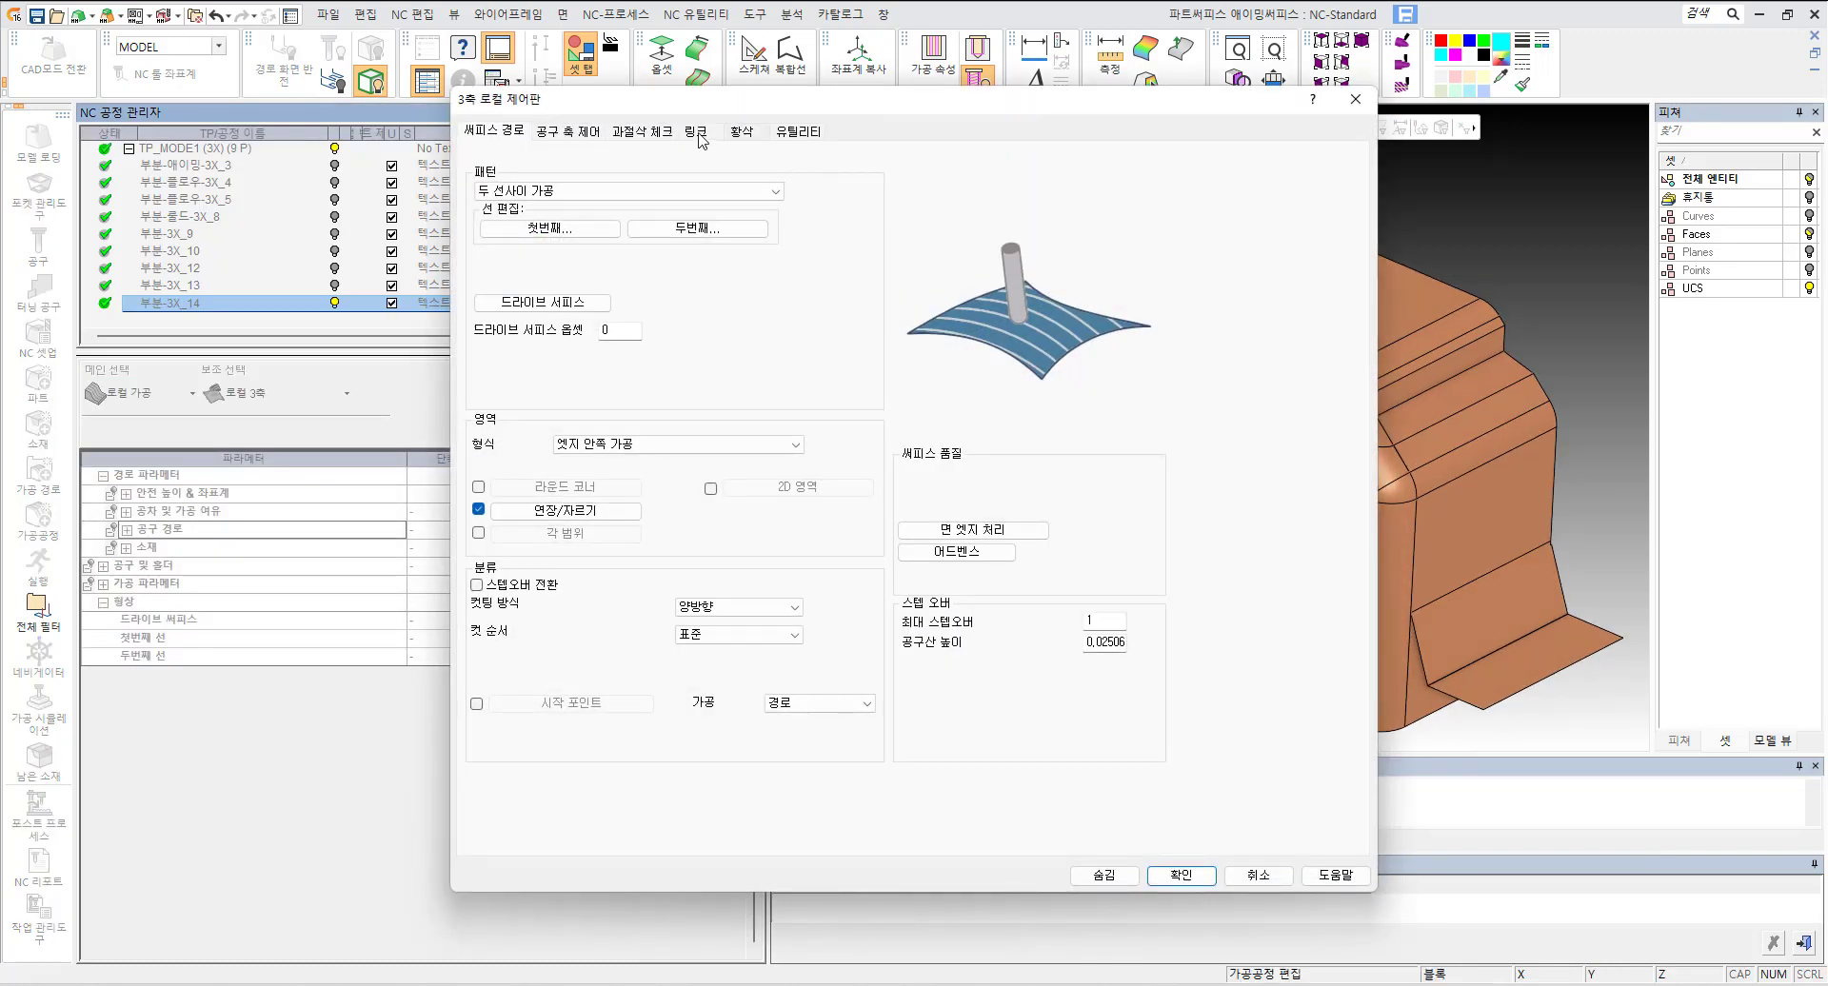
{"action": "left_click", "coordinate": [695, 132]}
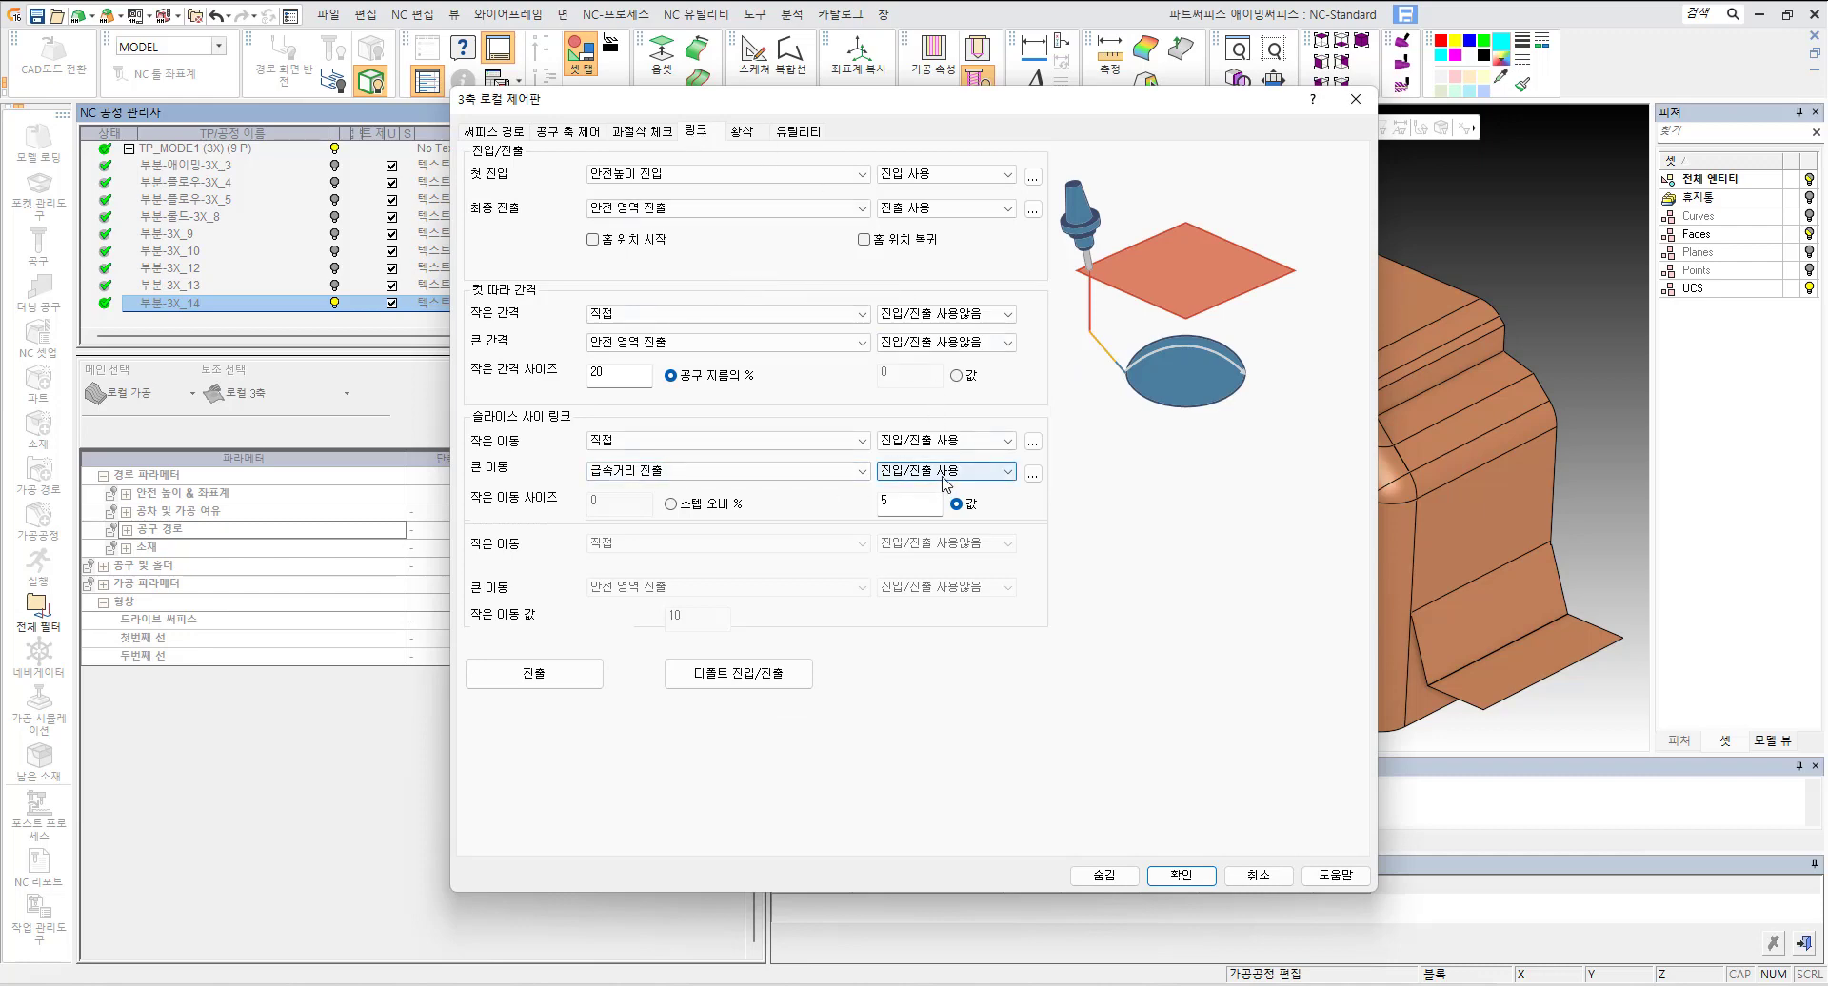
{"action": "left_click", "coordinate": [497, 133]}
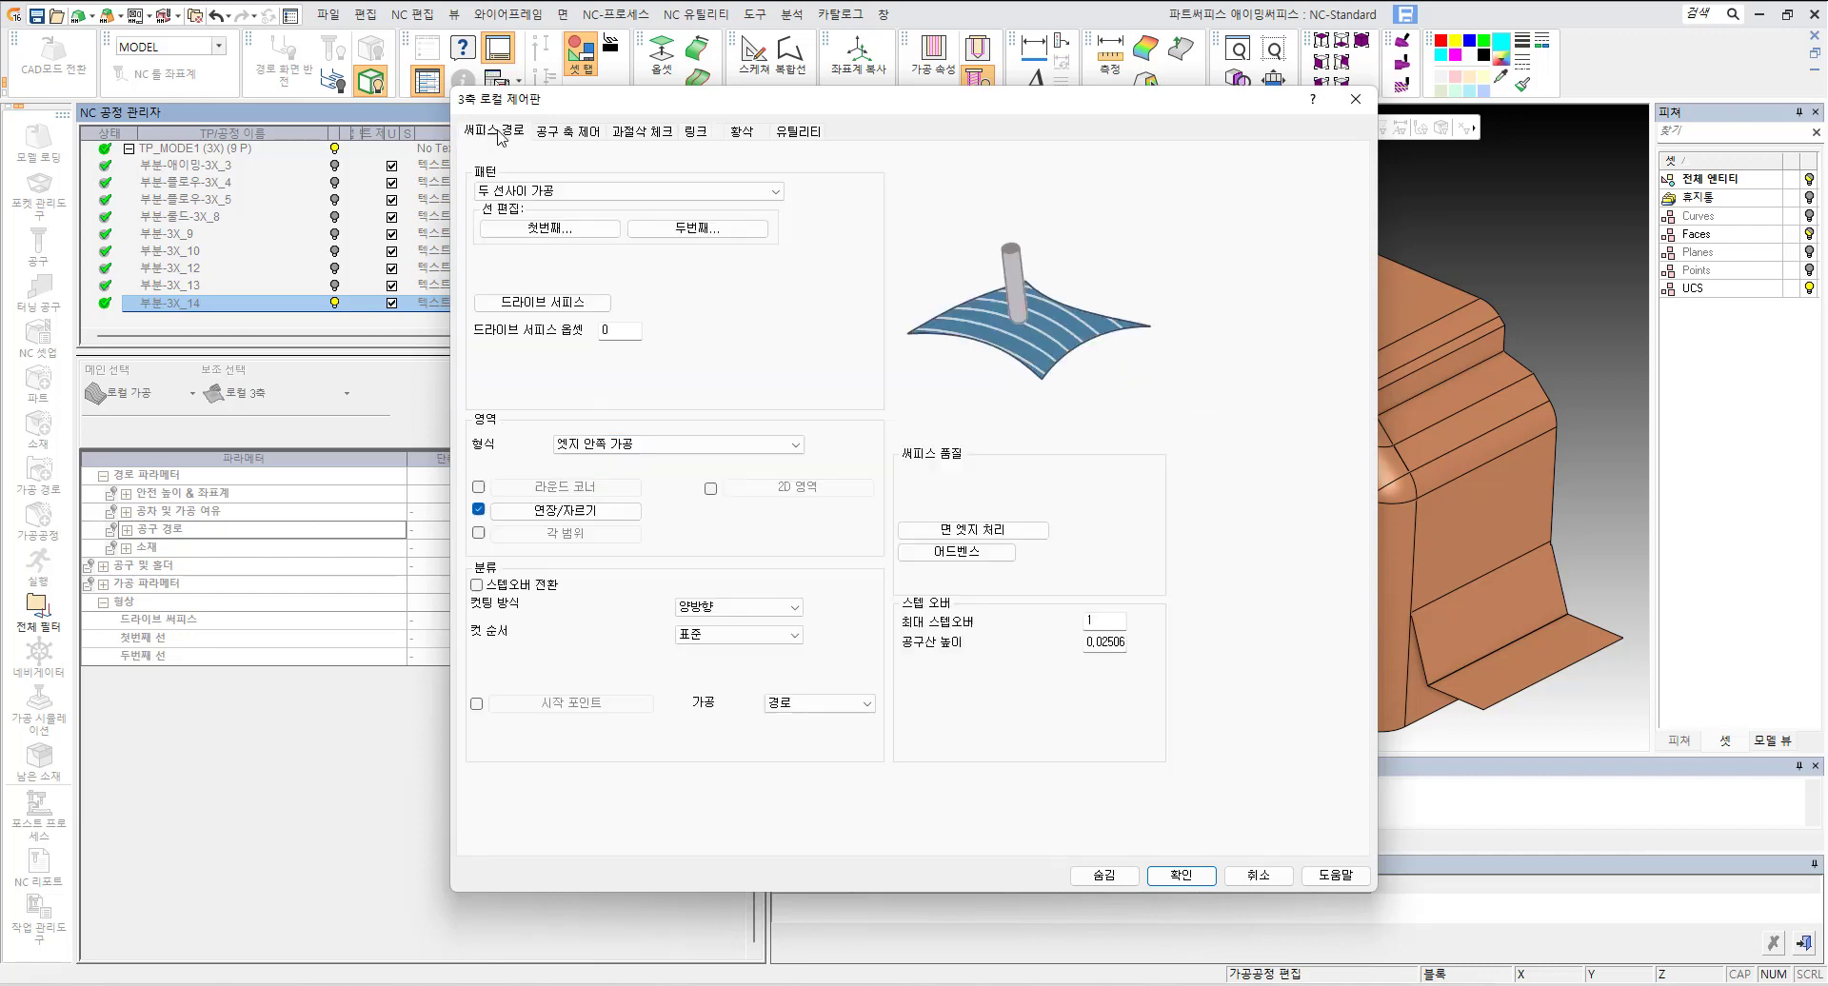
{"action": "left_click", "coordinate": [590, 192]}
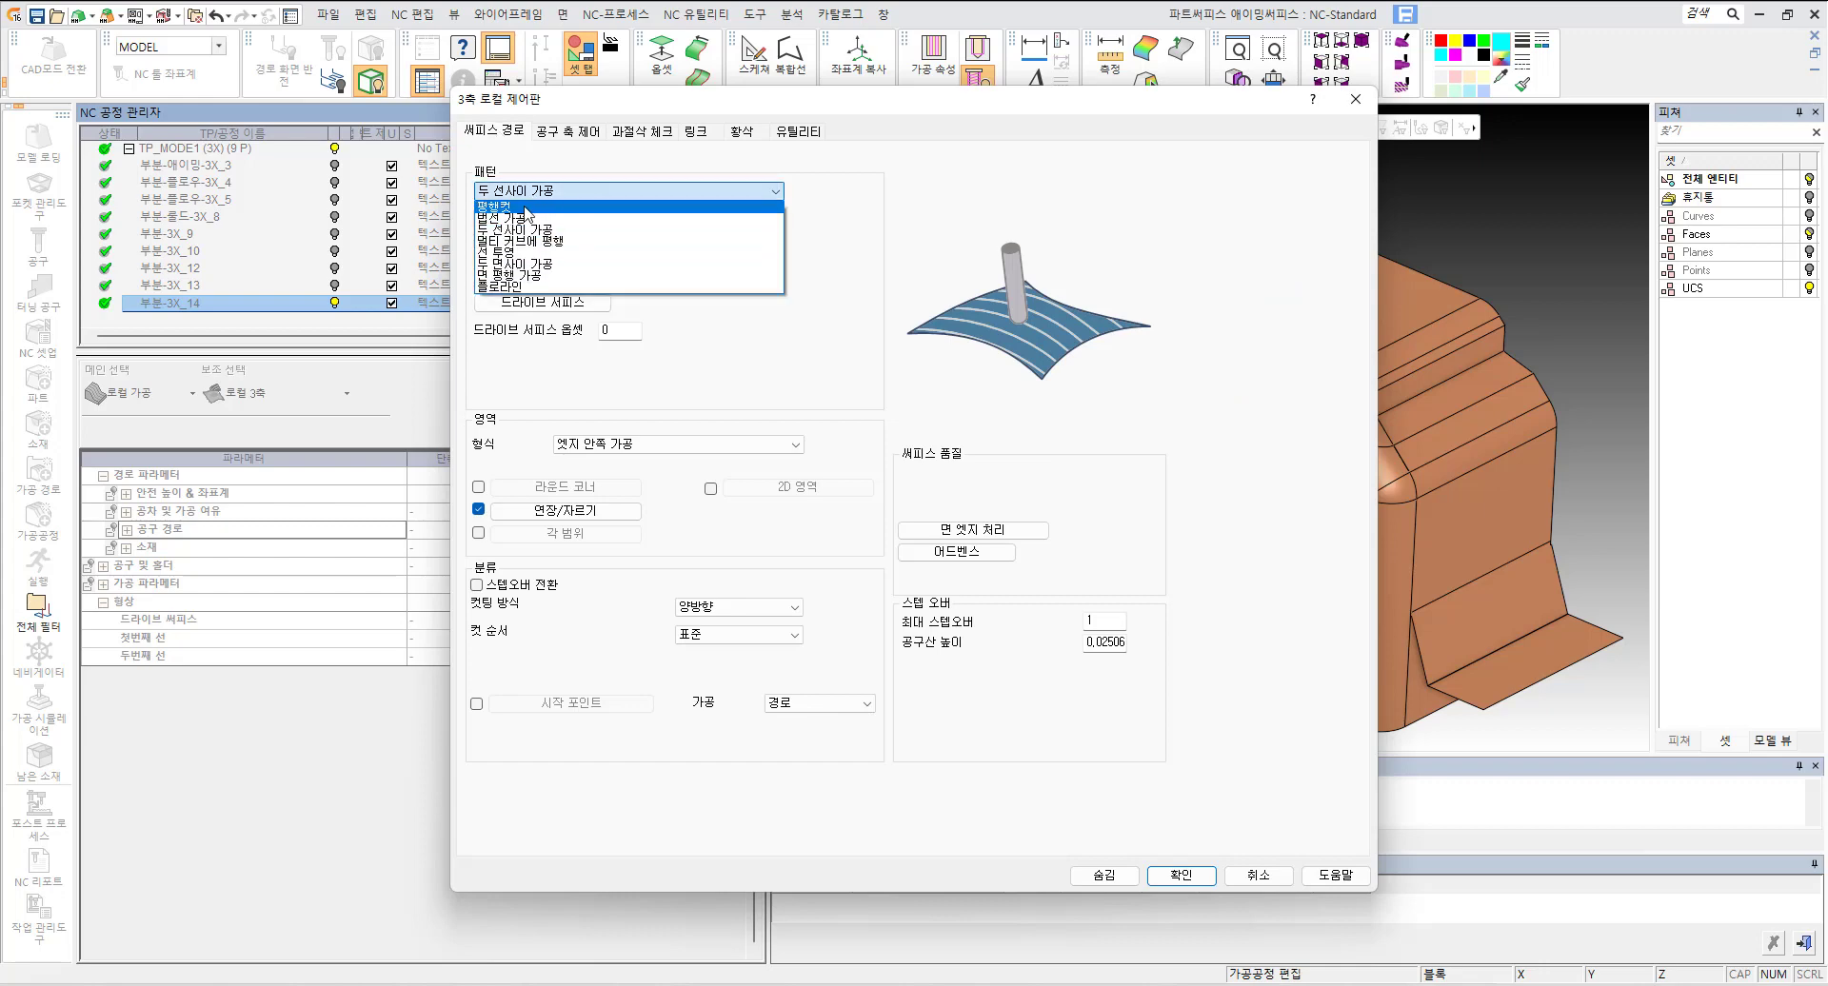
{"action": "left_click", "coordinate": [852, 221]}
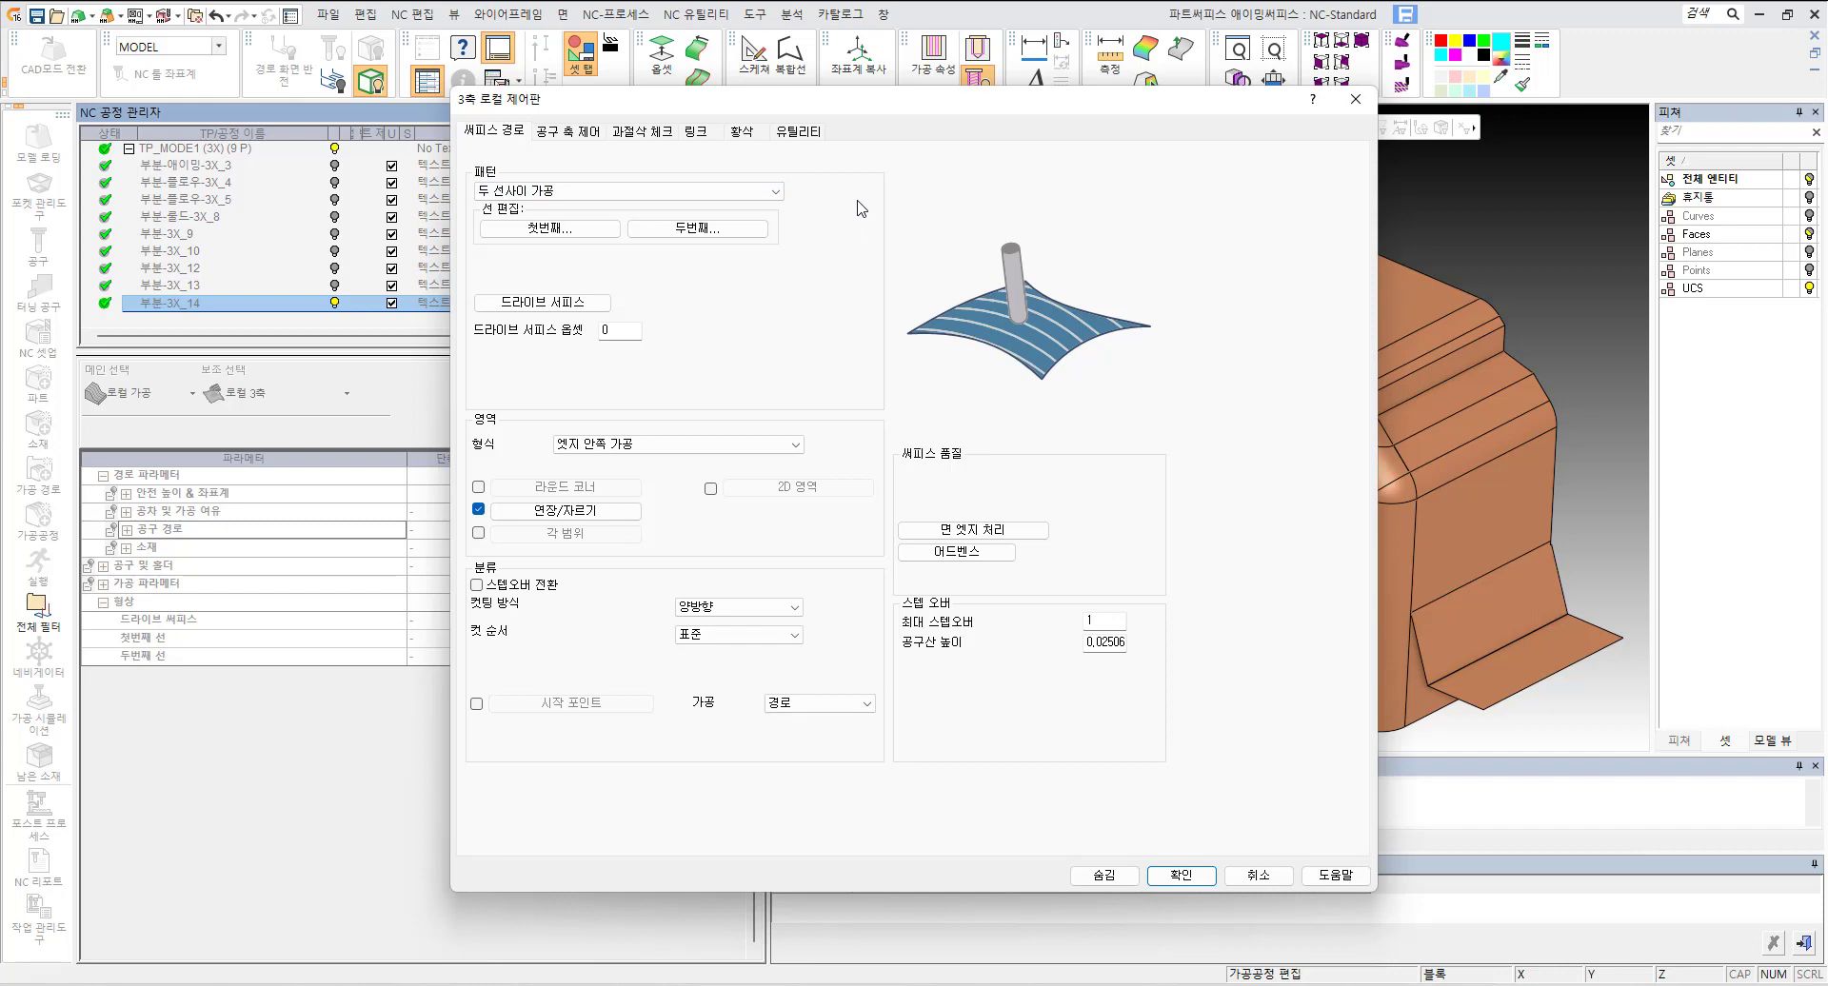
{"action": "left_click", "coordinate": [1258, 874]}
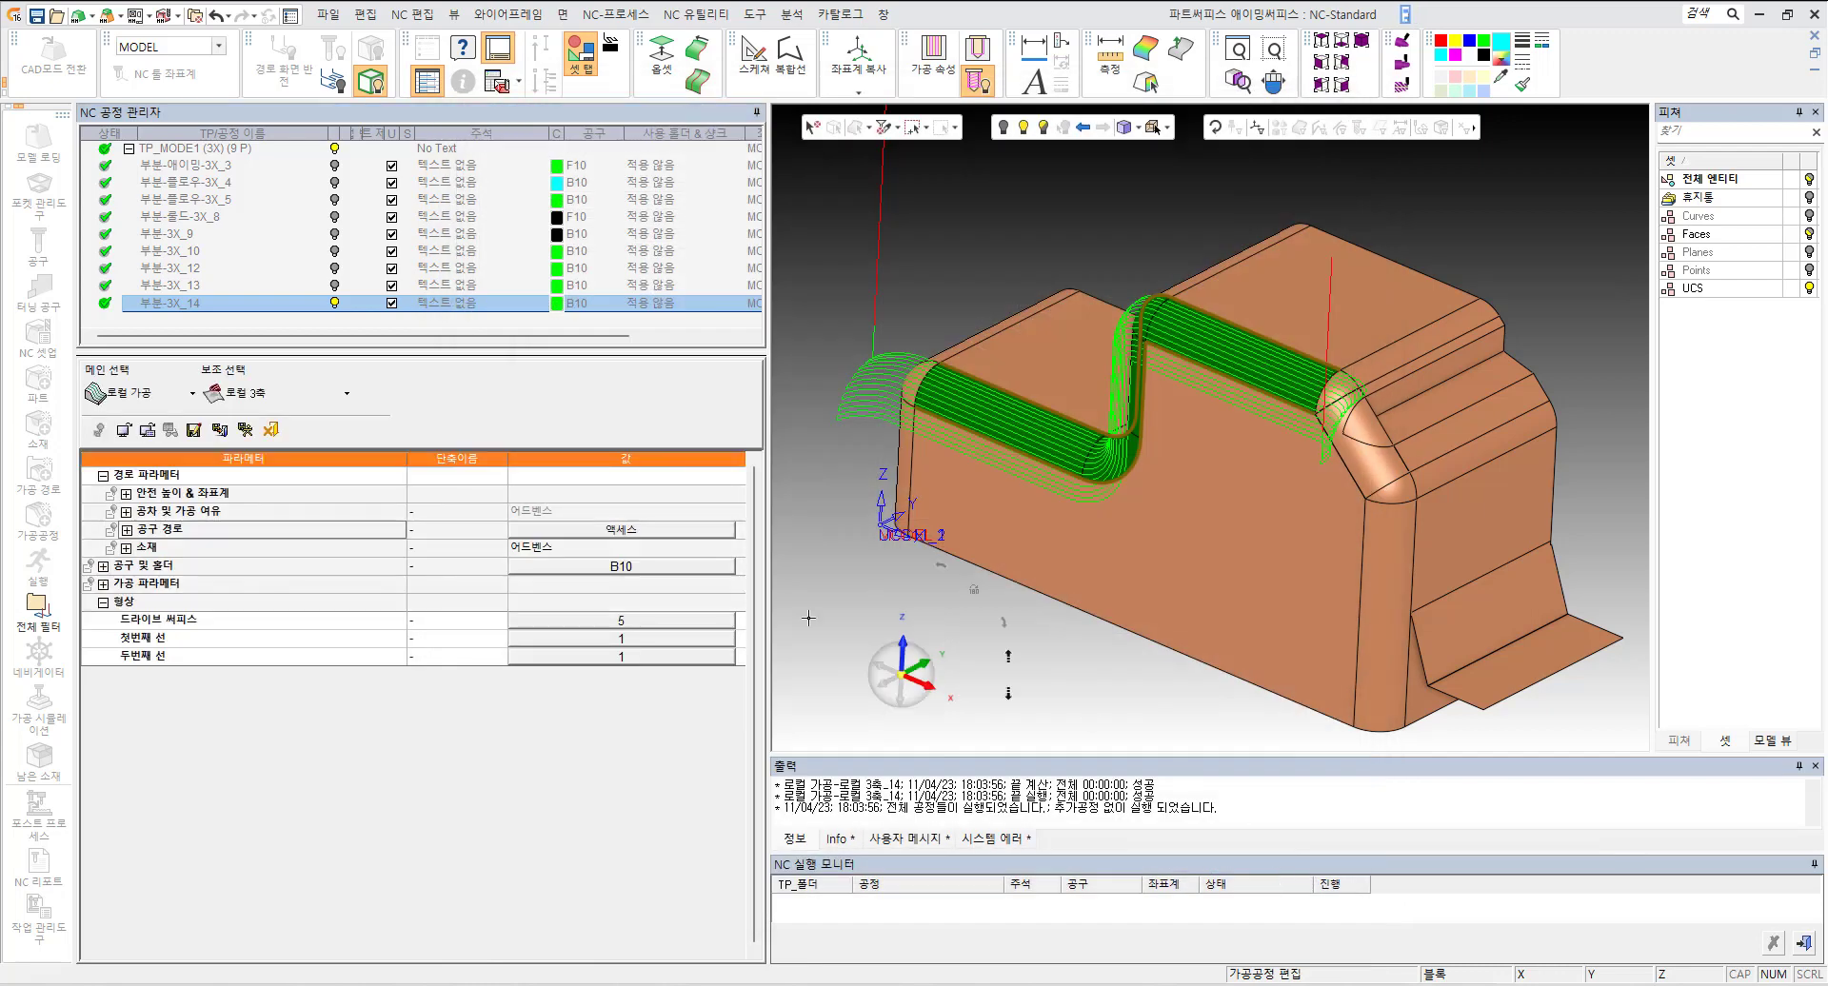
{"action": "left_click", "coordinate": [270, 429]}
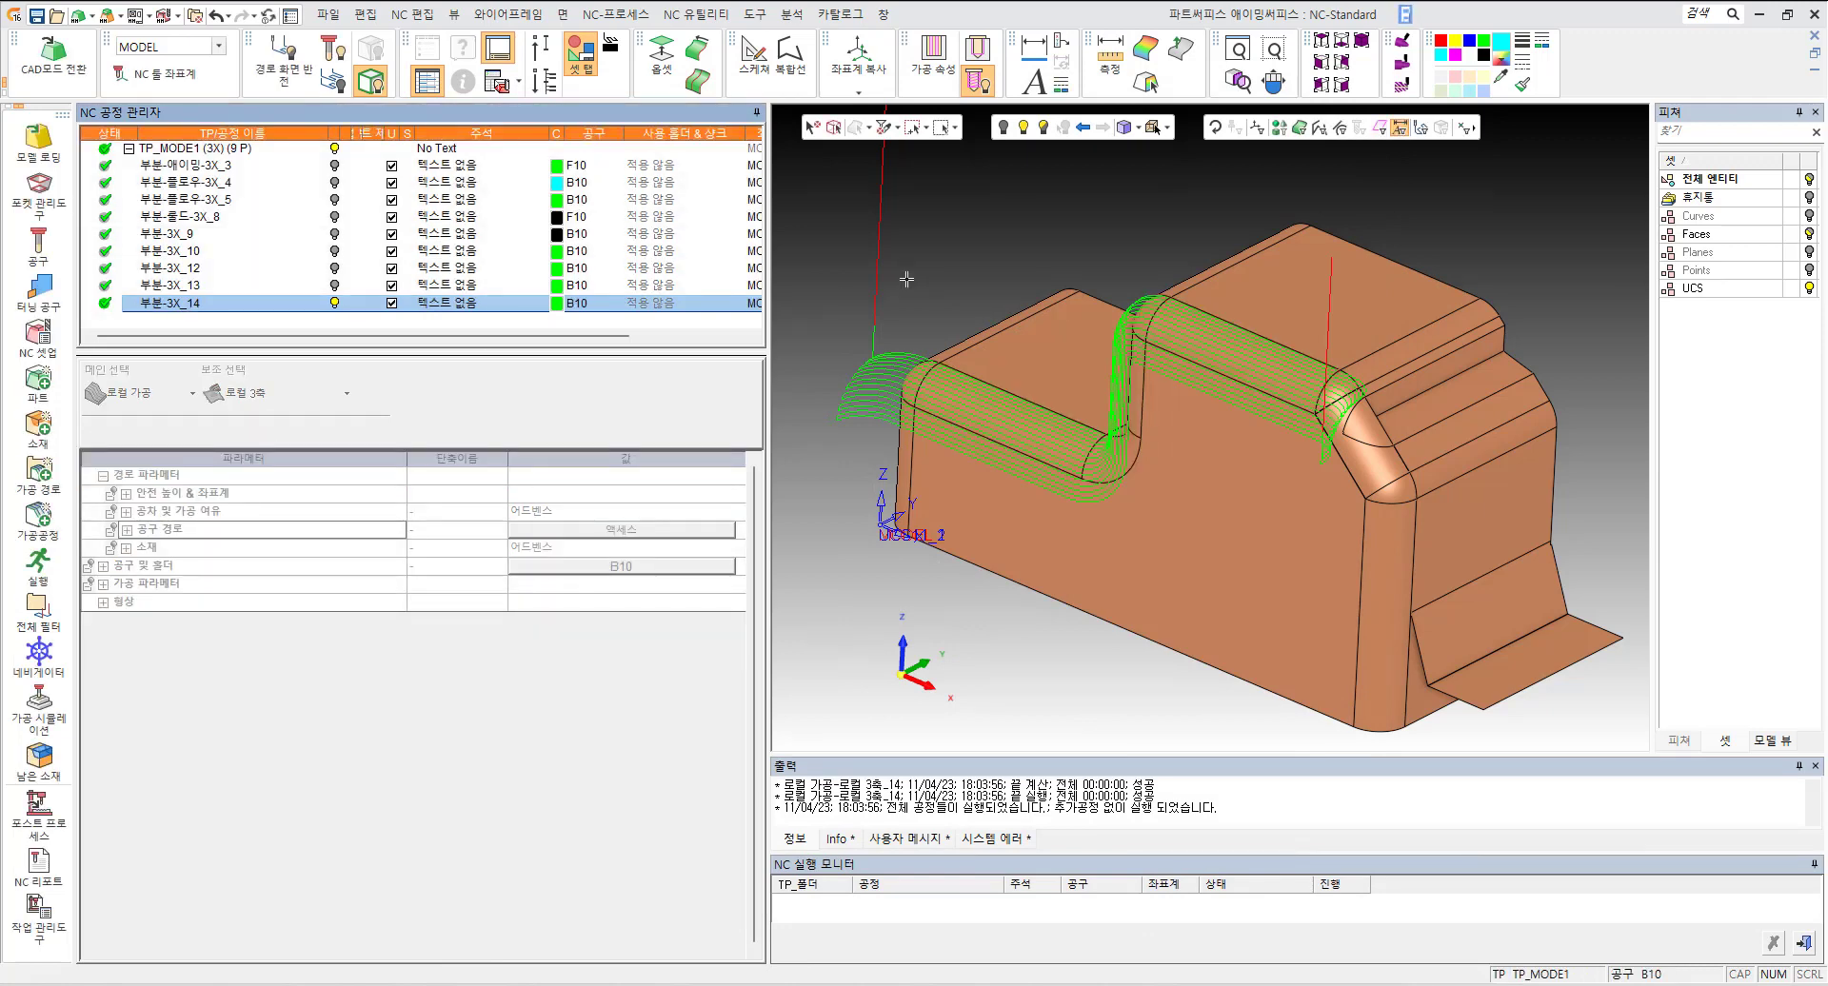